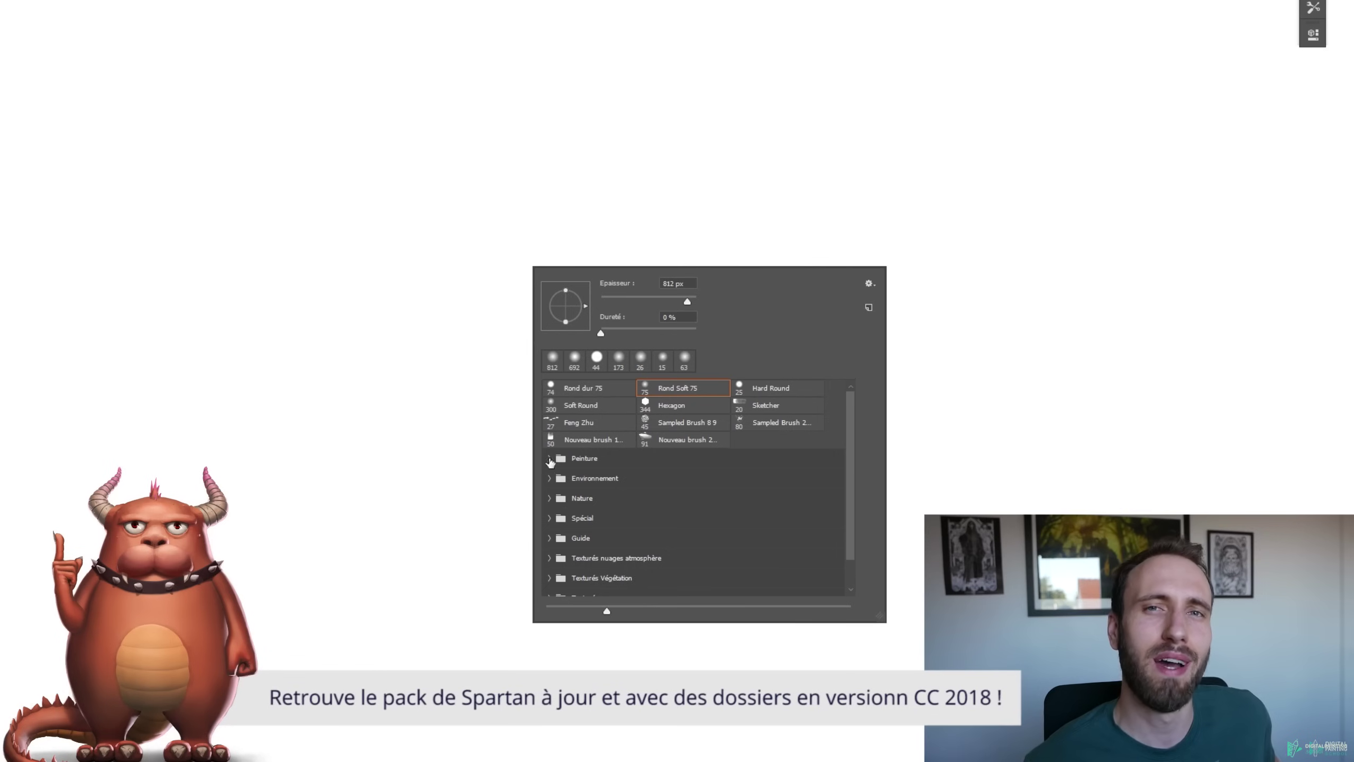
# Browse the brush presets in the Peinture, Spécial and Texturés folders
pyautogui.scroll(-3, 570, 456)
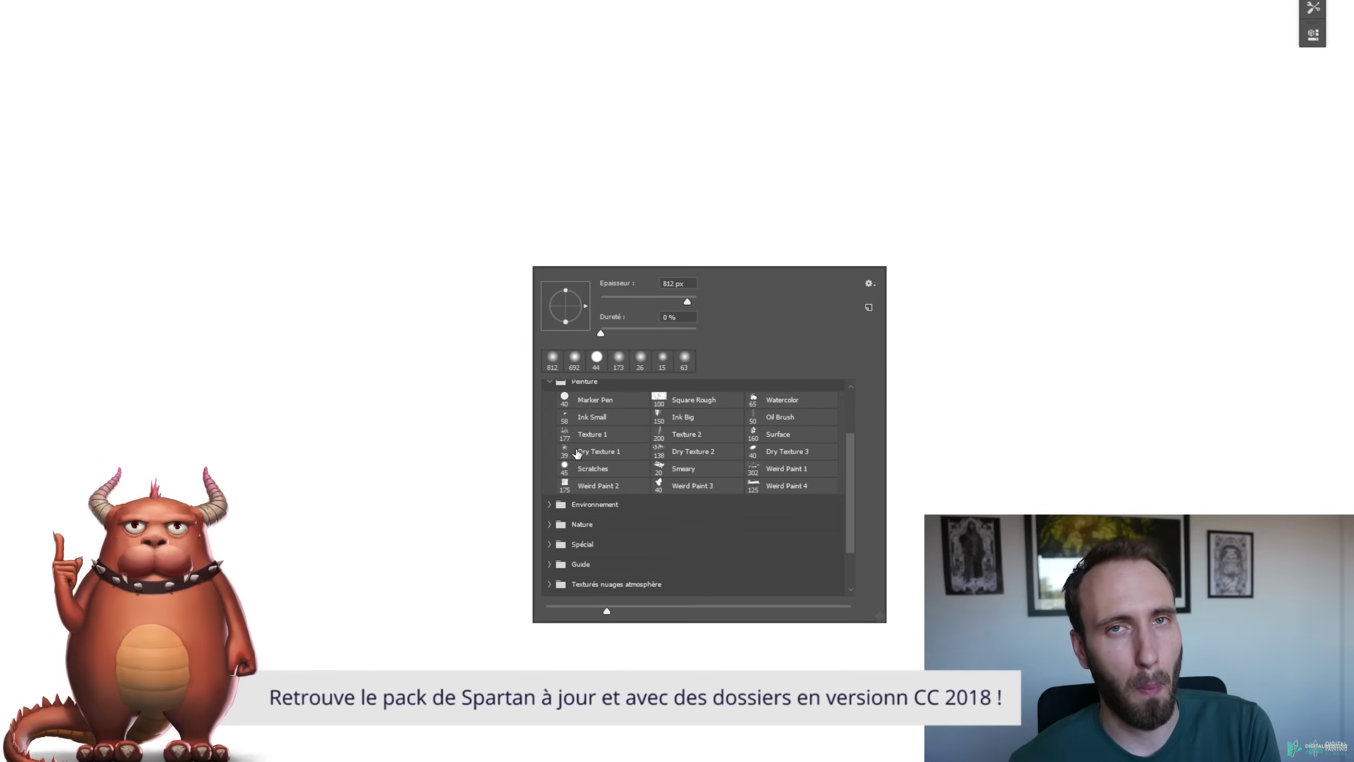
pyautogui.scroll(-1, 578, 454)
pyautogui.click(549, 512)
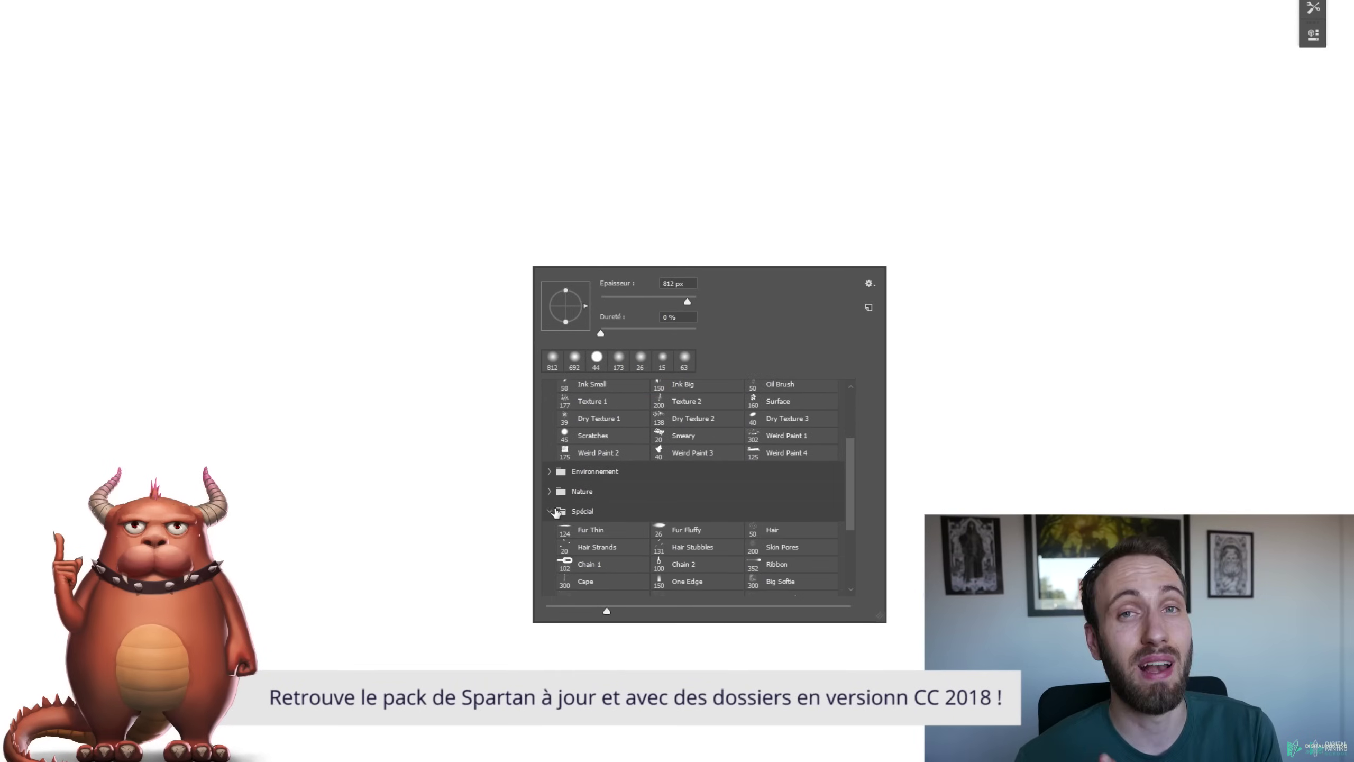
pyautogui.scroll(-3, 565, 511)
pyautogui.scroll(-1, 573, 509)
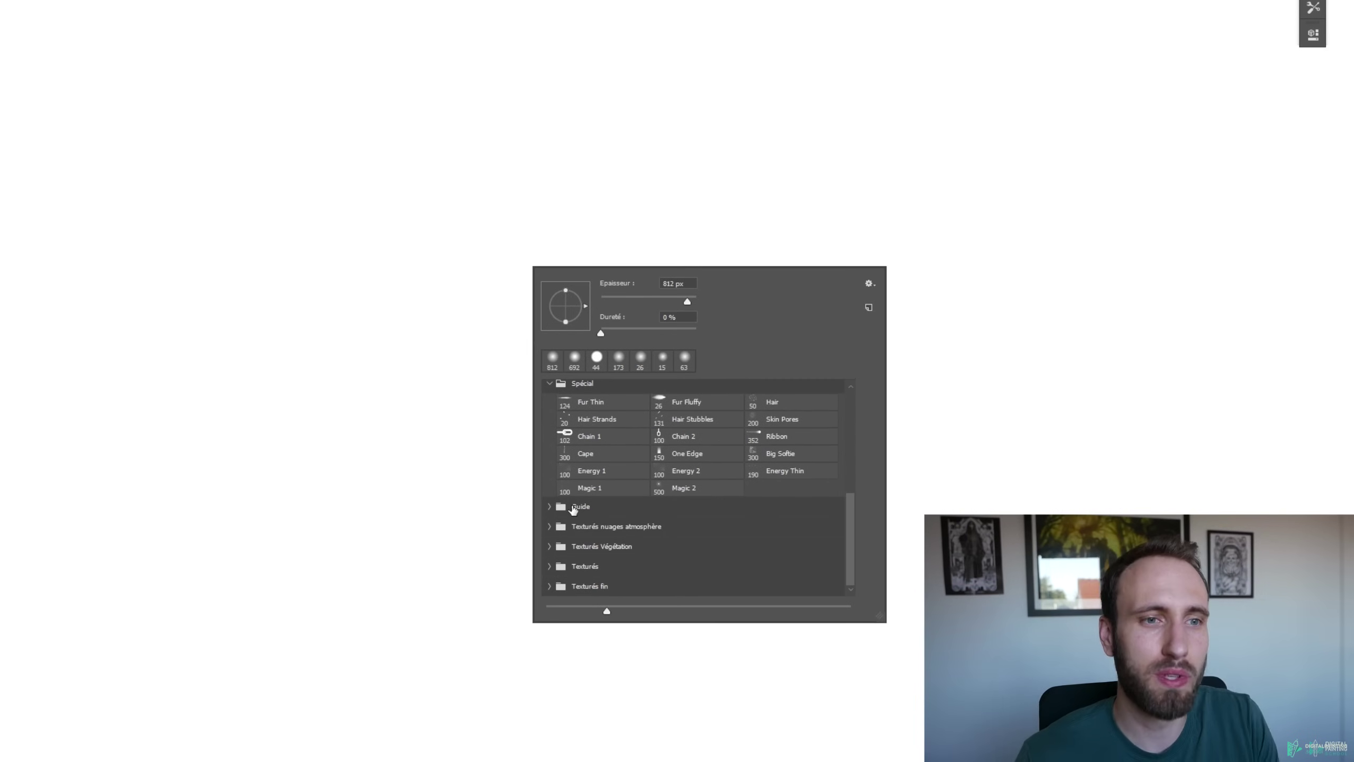
pyautogui.click(549, 567)
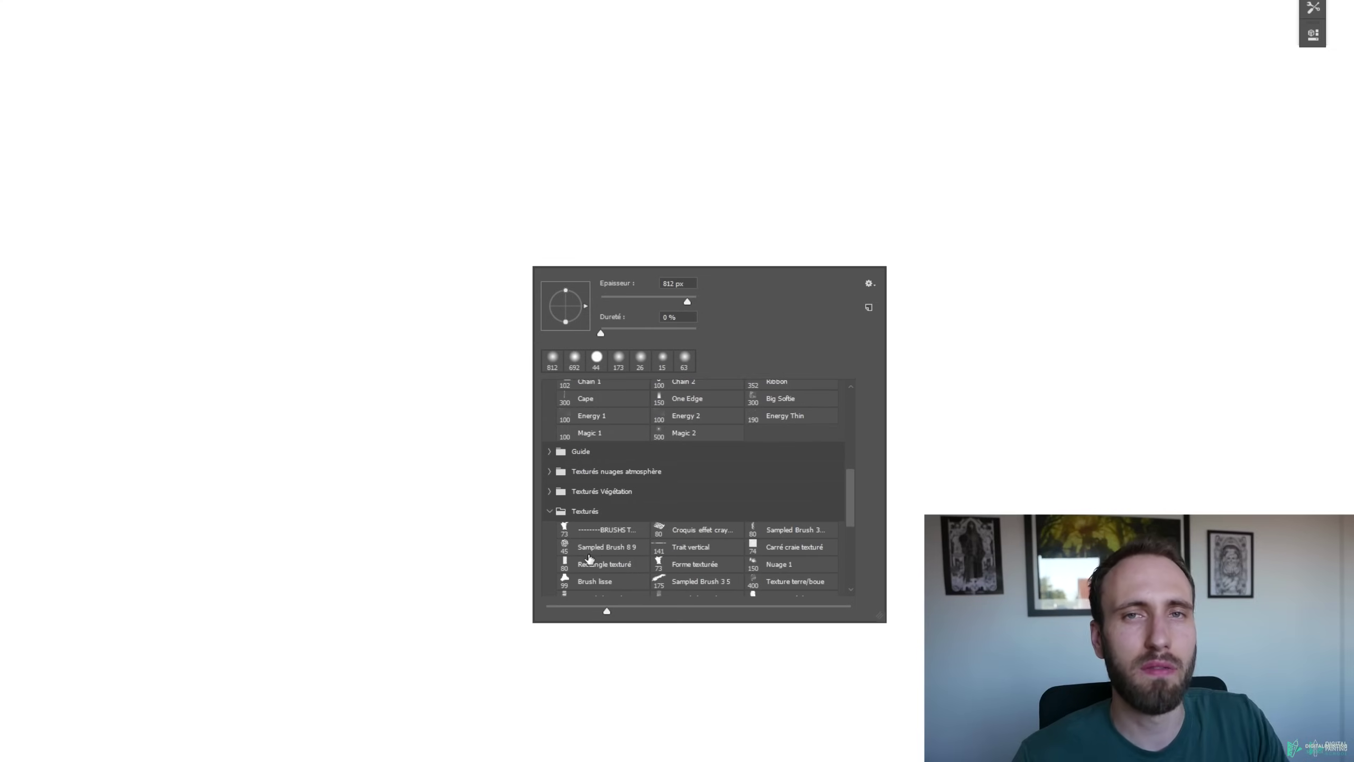
pyautogui.scroll(-4, 589, 559)
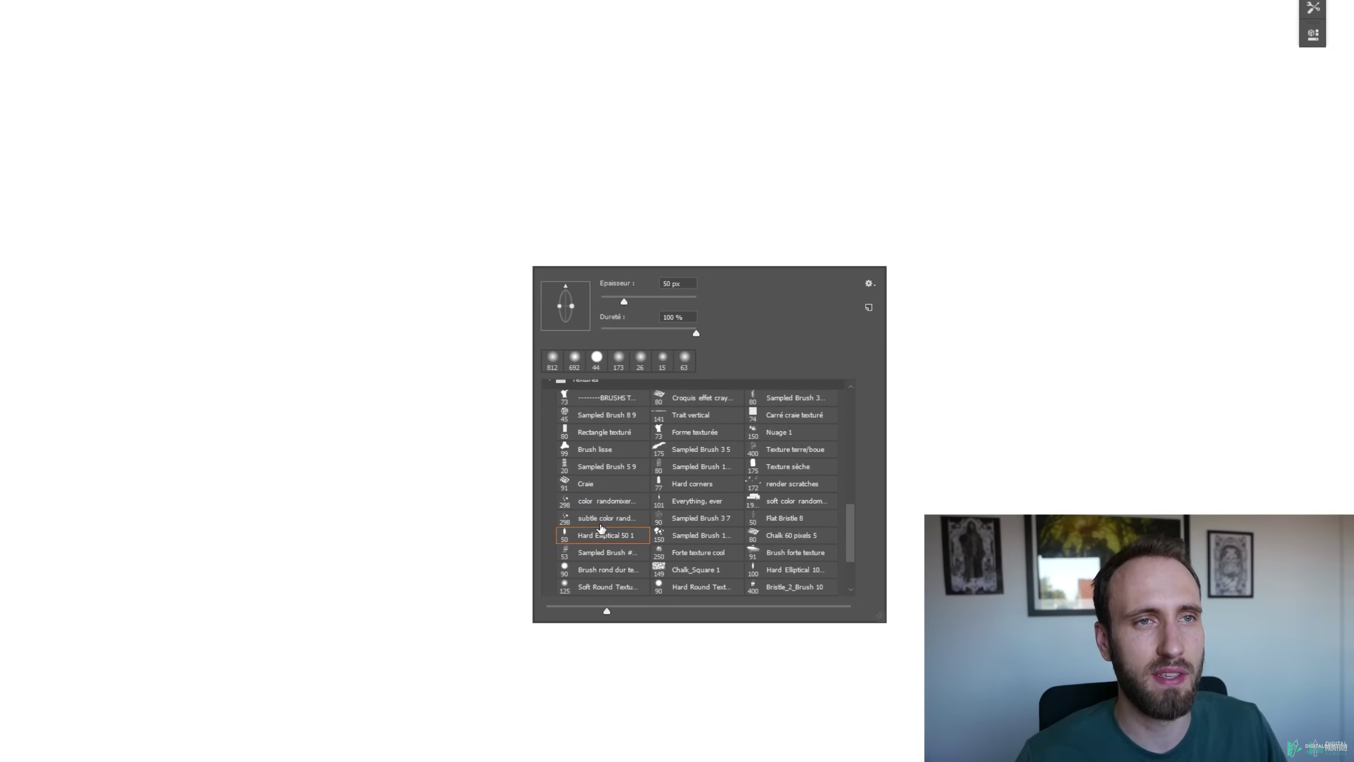
pyautogui.scroll(3, 601, 528)
pyautogui.scroll(3, 555, 504)
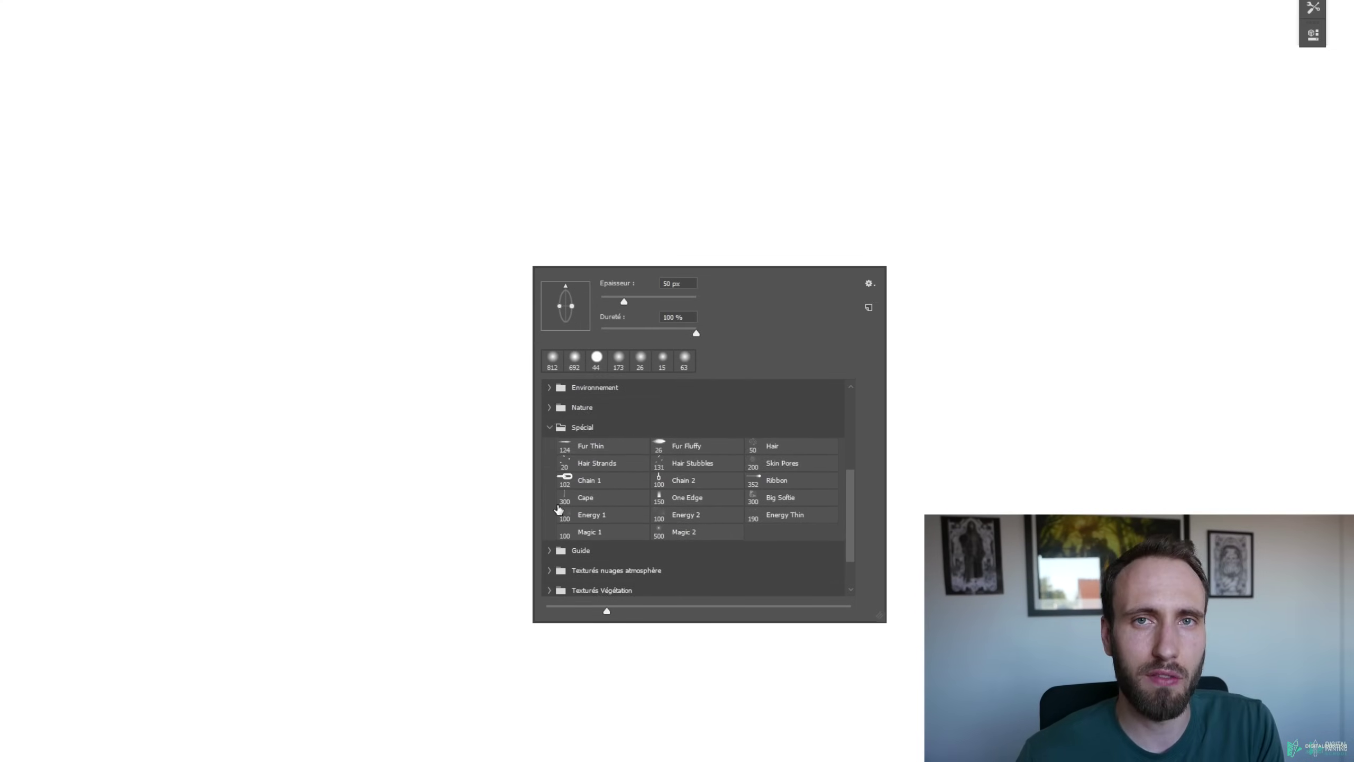
pyautogui.click(550, 449)
pyautogui.scroll(2, 563, 466)
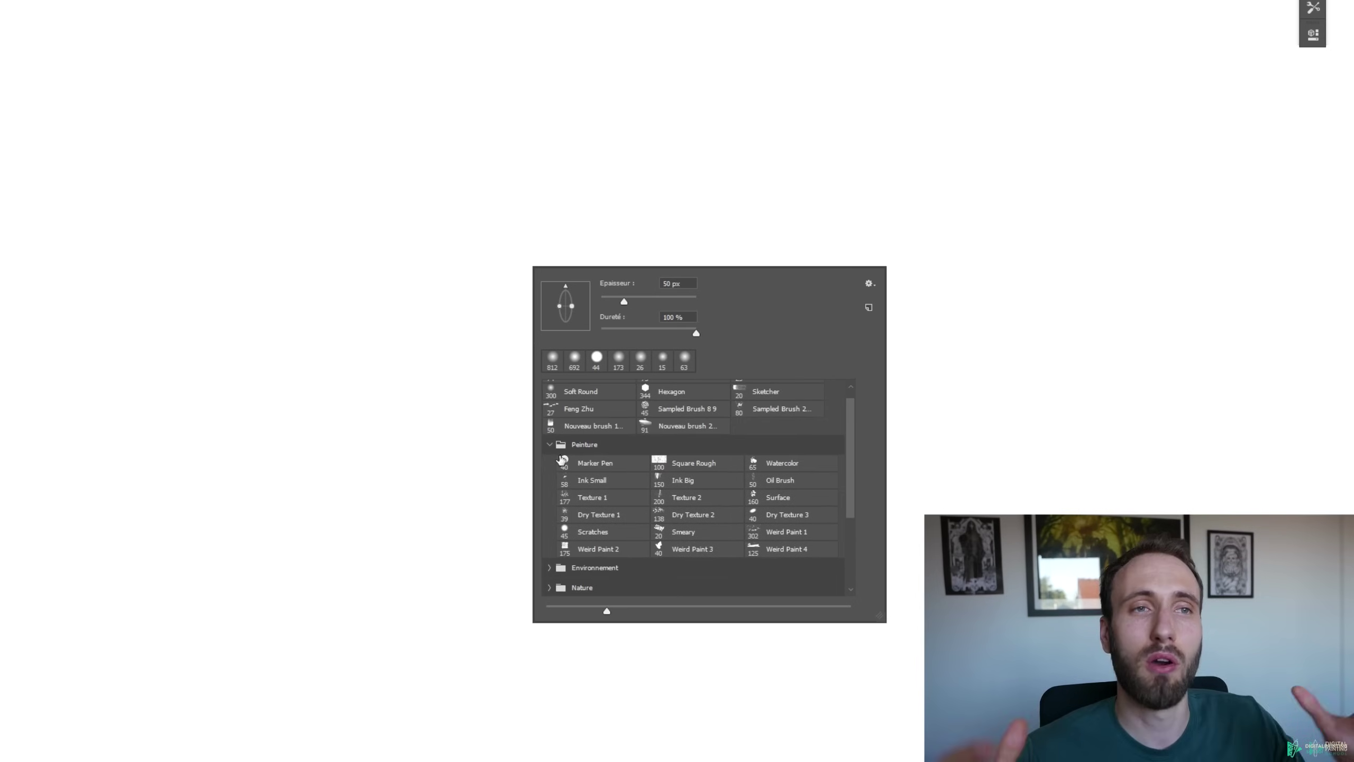
pyautogui.scroll(1, 557, 453)
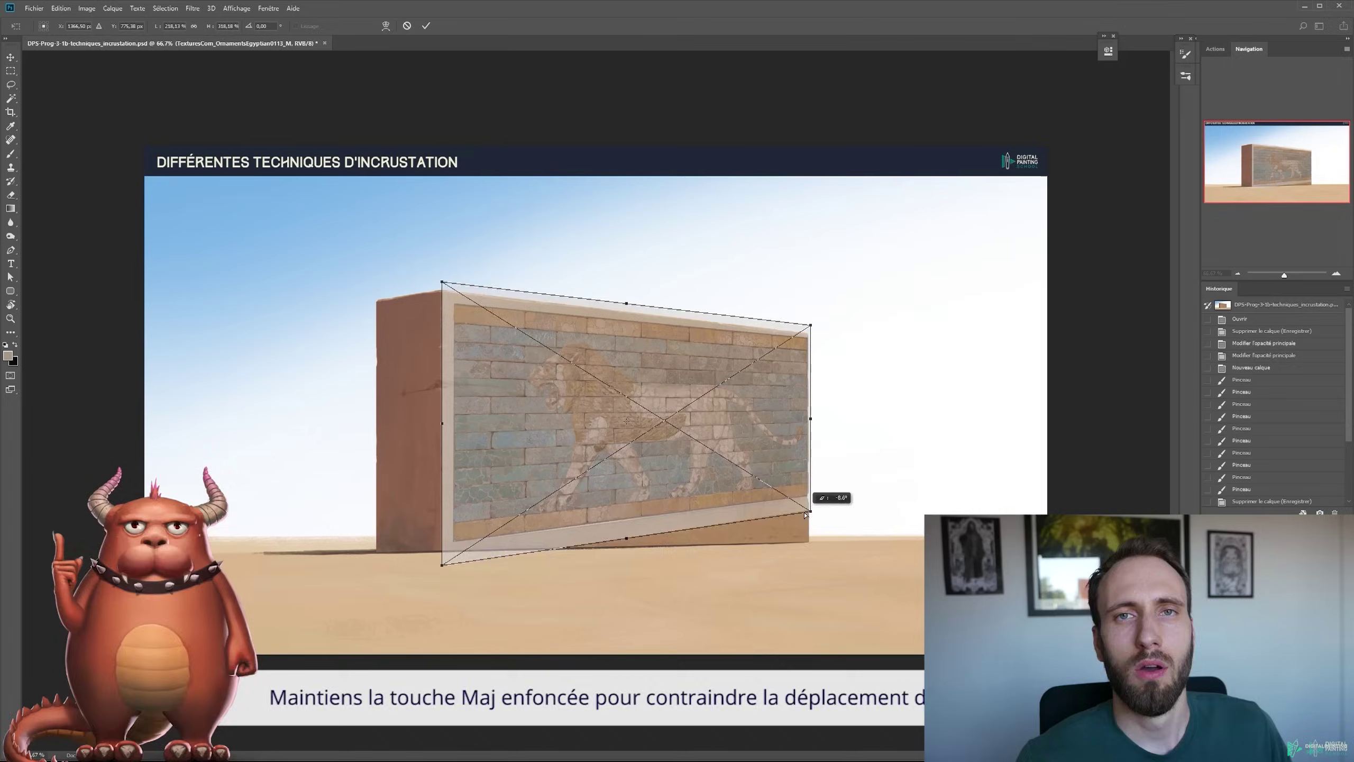
# Fit the lion relief to the perspective of the wall's front face and mask the selected pale border
pyautogui.moveTo(825, 493); pyautogui.dragTo(816, 520)
pyautogui.press('Return')
pyautogui.hotkey('ctrl', 't')
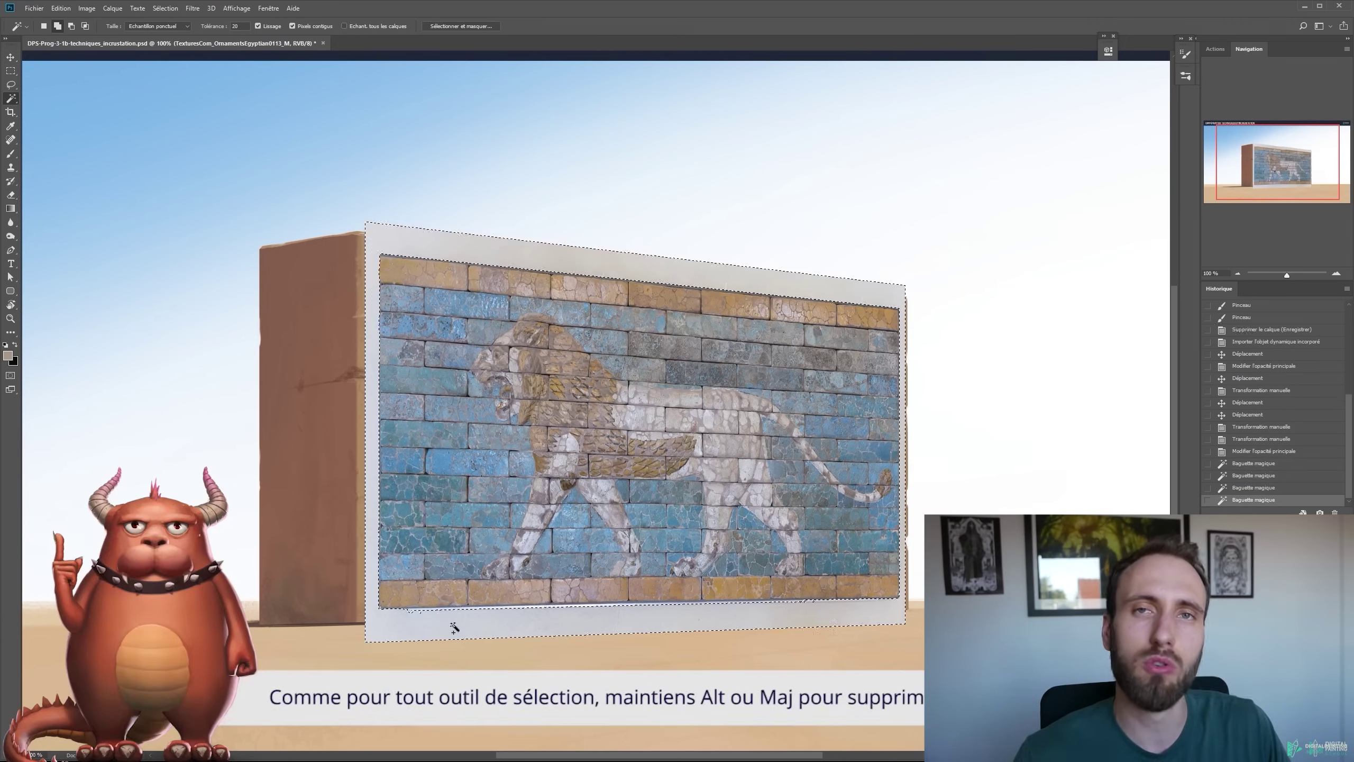
pyautogui.click(1270, 755)
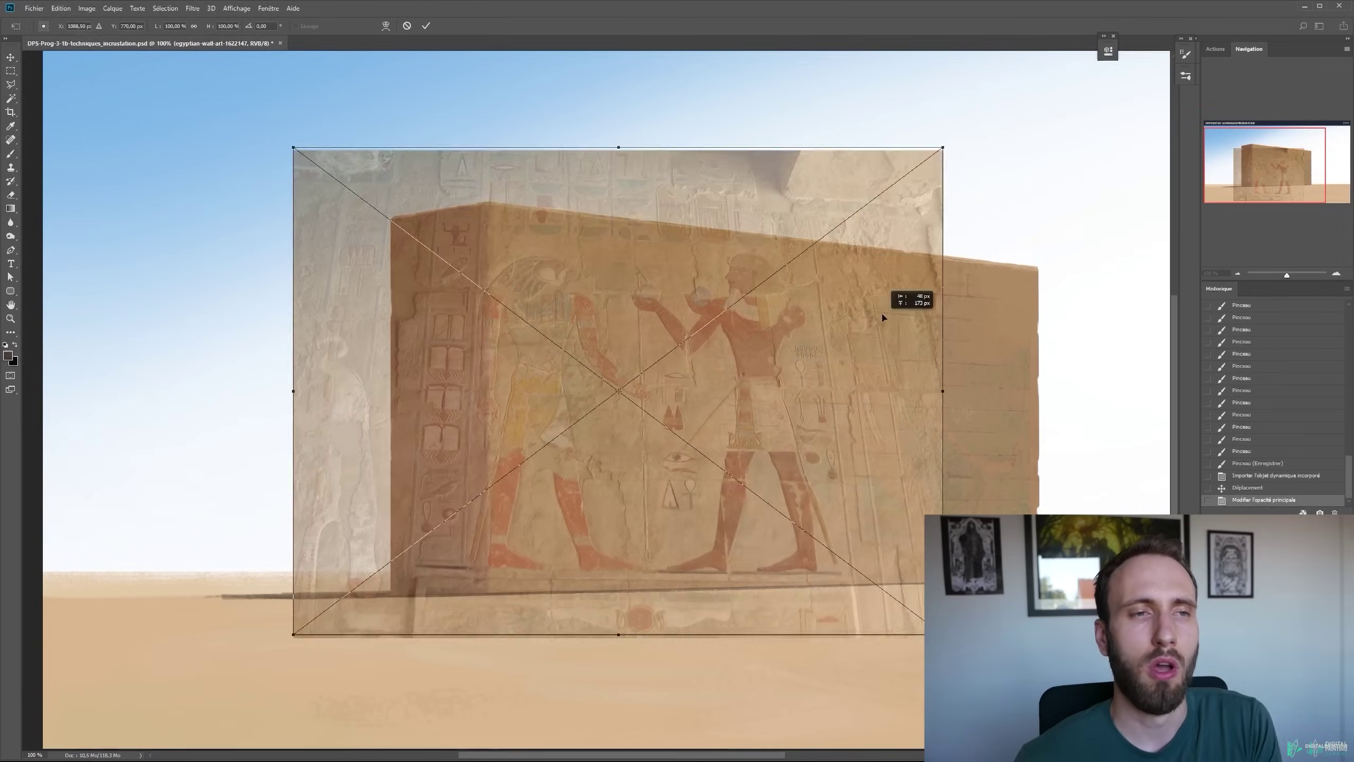
# Scale and distort the Egyptian wall art to follow the wall's front face perspective, and set its blending mode to Produit
pyautogui.moveTo(882, 314); pyautogui.dragTo(883, 315)
pyautogui.moveTo(942, 147); pyautogui.dragTo(797, 257)
pyautogui.moveTo(597, 275); pyautogui.dragTo(553, 234)
pyautogui.moveTo(753, 216); pyautogui.dragTo(752, 109)
pyautogui.moveTo(363, 239); pyautogui.dragTo(405, 238)
pyautogui.moveTo(287, 593); pyautogui.dragTo(305, 593)
pyautogui.moveTo(544, 207); pyautogui.dragTo(541, 239)
pyautogui.press('Return')
pyautogui.click(1232, 560)
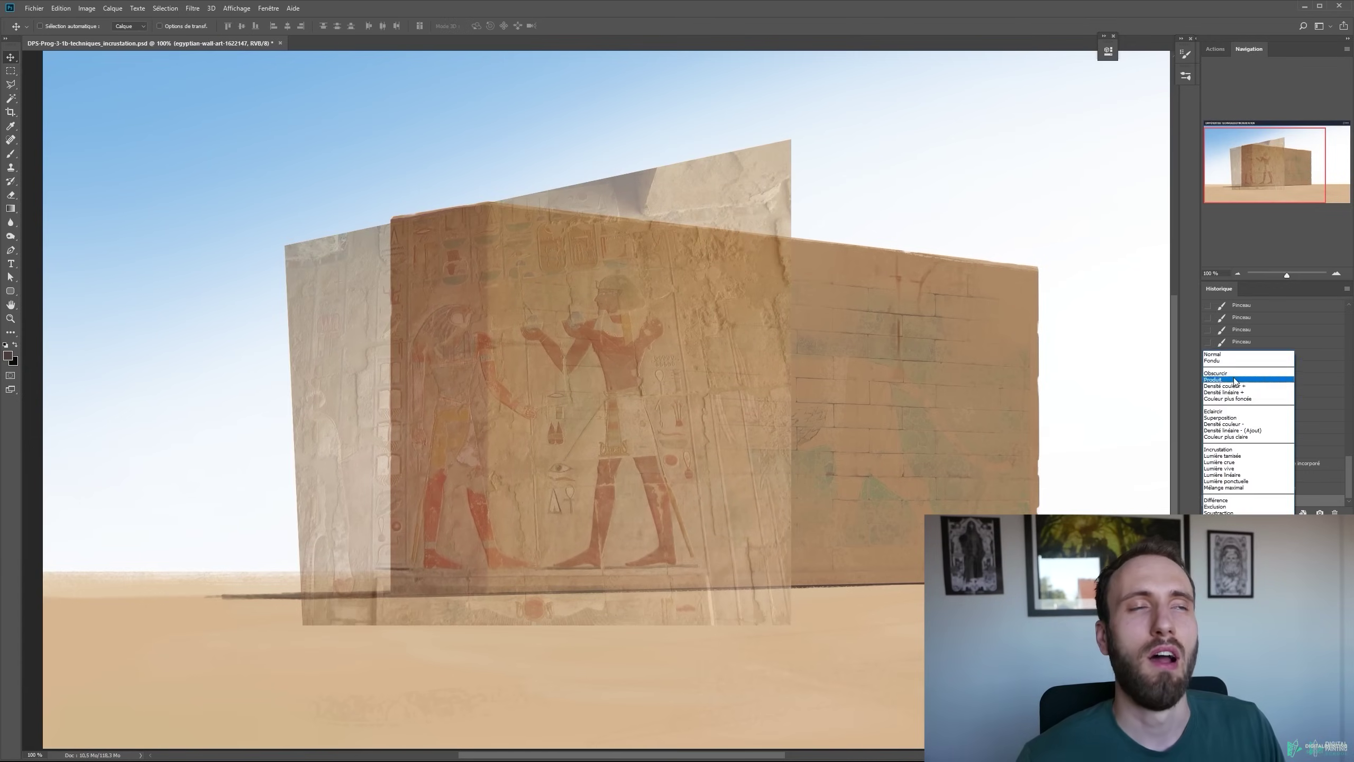
pyautogui.click(1233, 380)
# Paint the Egyptian art layer's mask to hide the texture outside the wall and reveal the painted figure on the front face
pyautogui.moveTo(767, 171); pyautogui.dragTo(517, 184)
pyautogui.scroll(-1, 480, 266)
pyautogui.moveTo(341, 555); pyautogui.dragTo(321, 213)
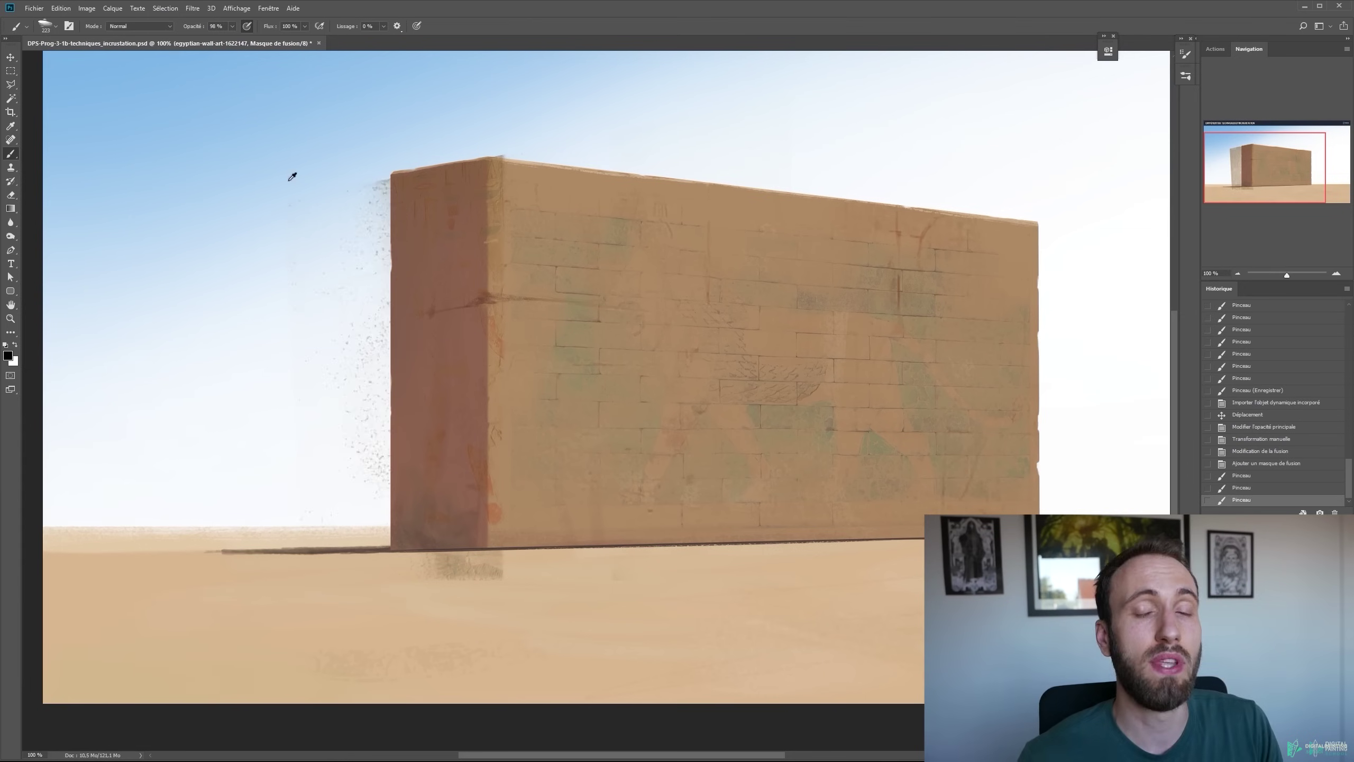
pyautogui.press('x')
pyautogui.moveTo(525, 182); pyautogui.dragTo(603, 481)
pyautogui.press('x')
pyautogui.moveTo(520, 147); pyautogui.dragTo(735, 163)
pyautogui.press('v')
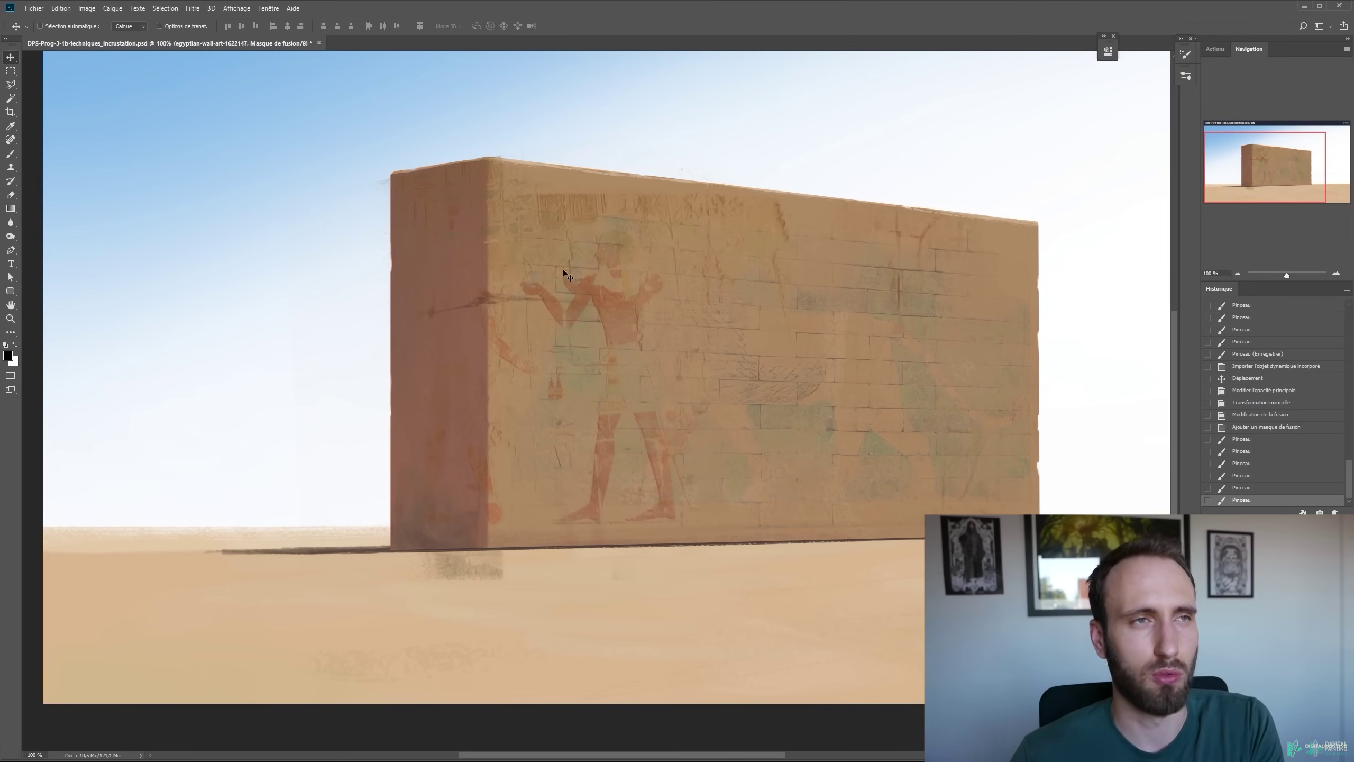
pyautogui.moveTo(378, 180); pyautogui.dragTo(378, 555)
pyautogui.moveTo(407, 566); pyautogui.dragTo(451, 569)
pyautogui.moveTo(498, 568); pyautogui.dragTo(440, 564)
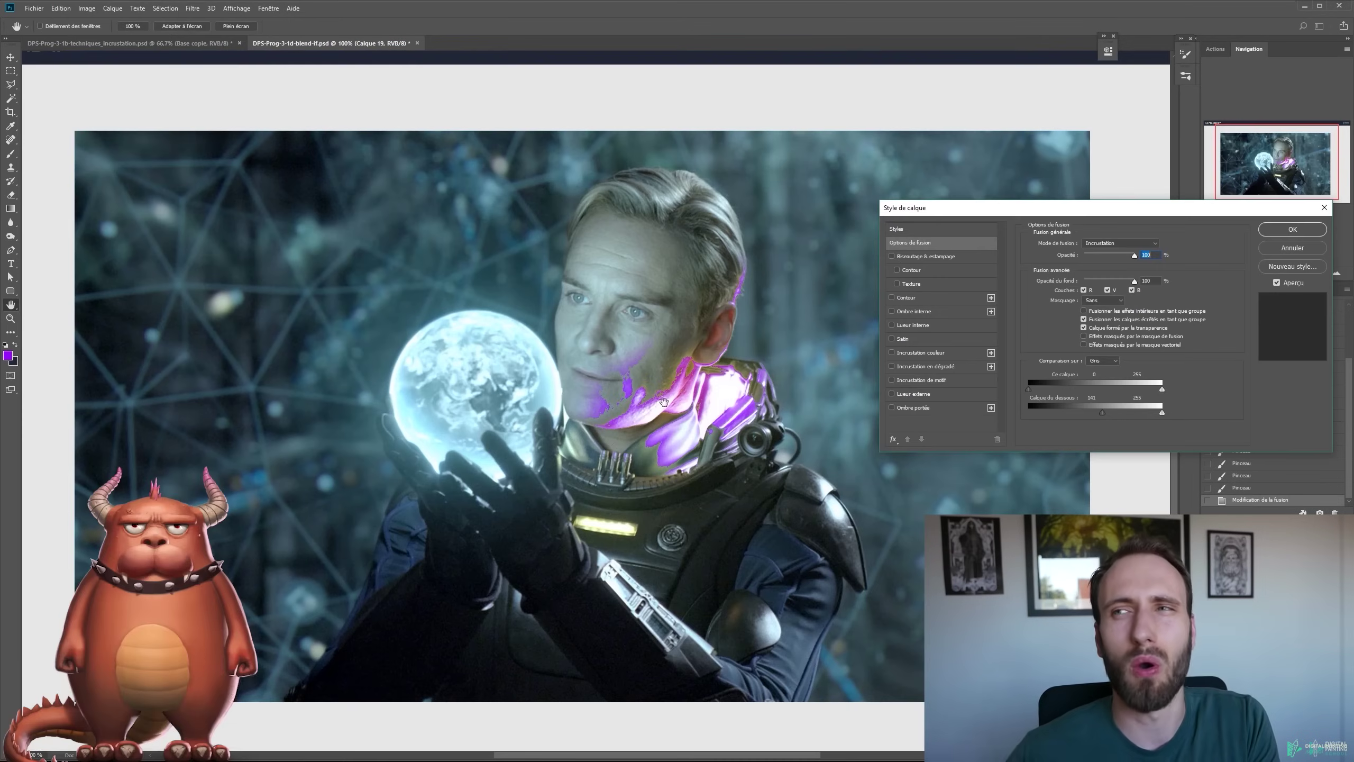
# Split the underlying layer's shadow slider in the blending options to soften the purple light on the jaw and neck
pyautogui.moveTo(1102, 413); pyautogui.dragTo(1118, 415)
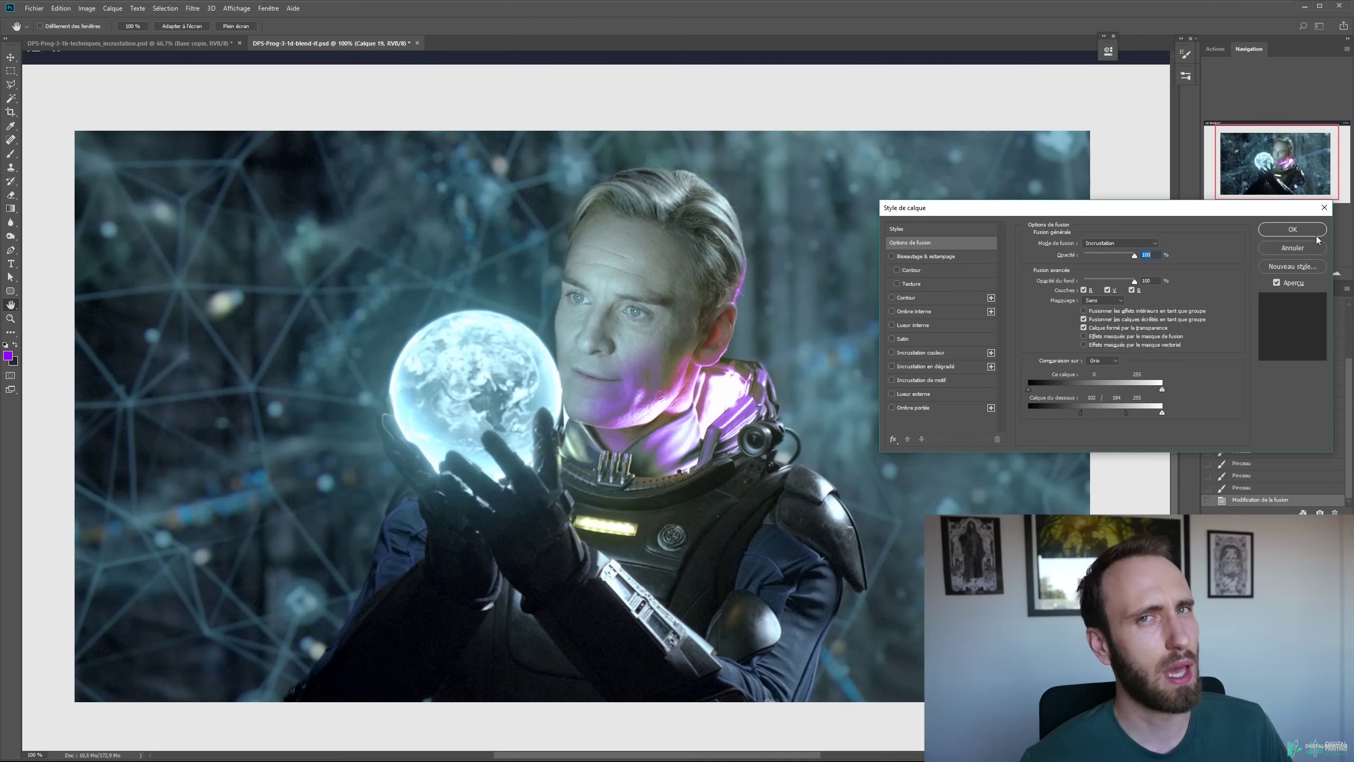
pyautogui.click(1293, 229)
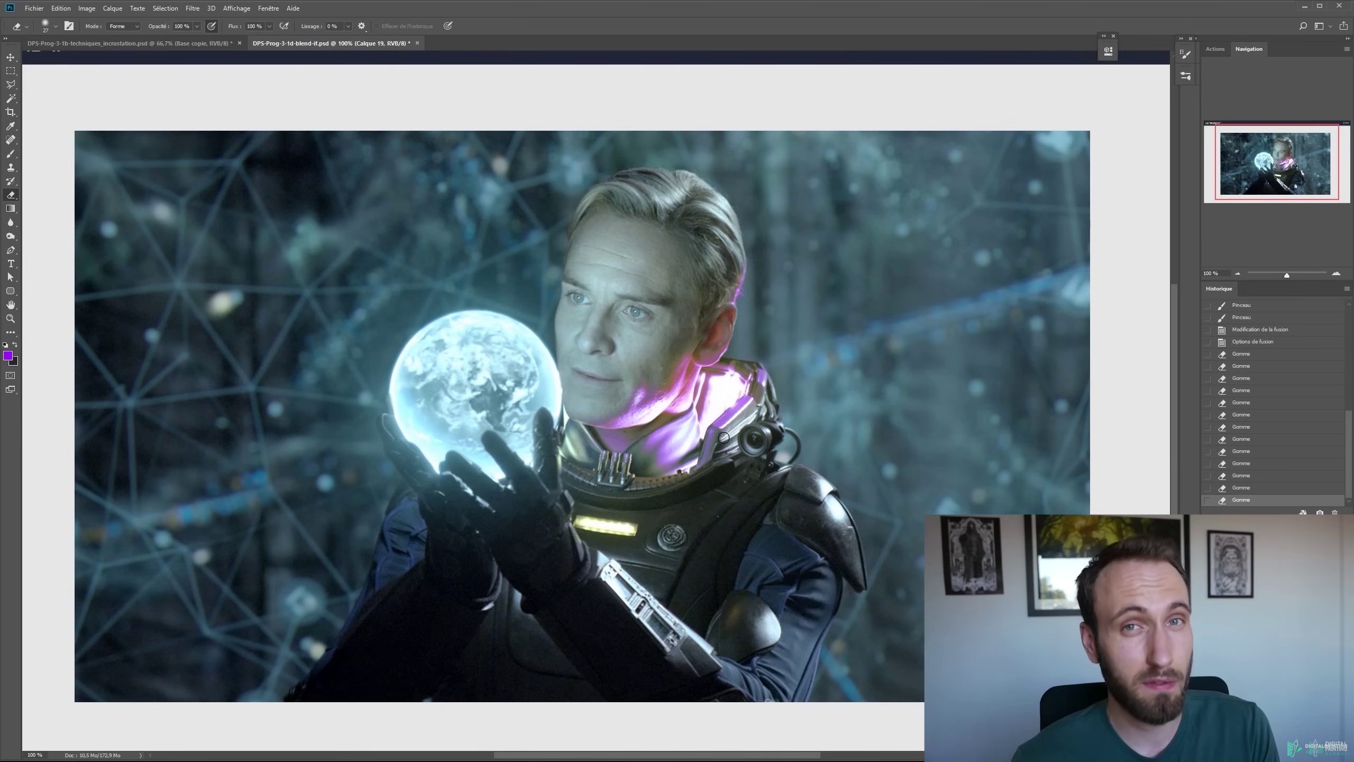
pyautogui.press('v')
pyautogui.hotkey('ctrl', '-')
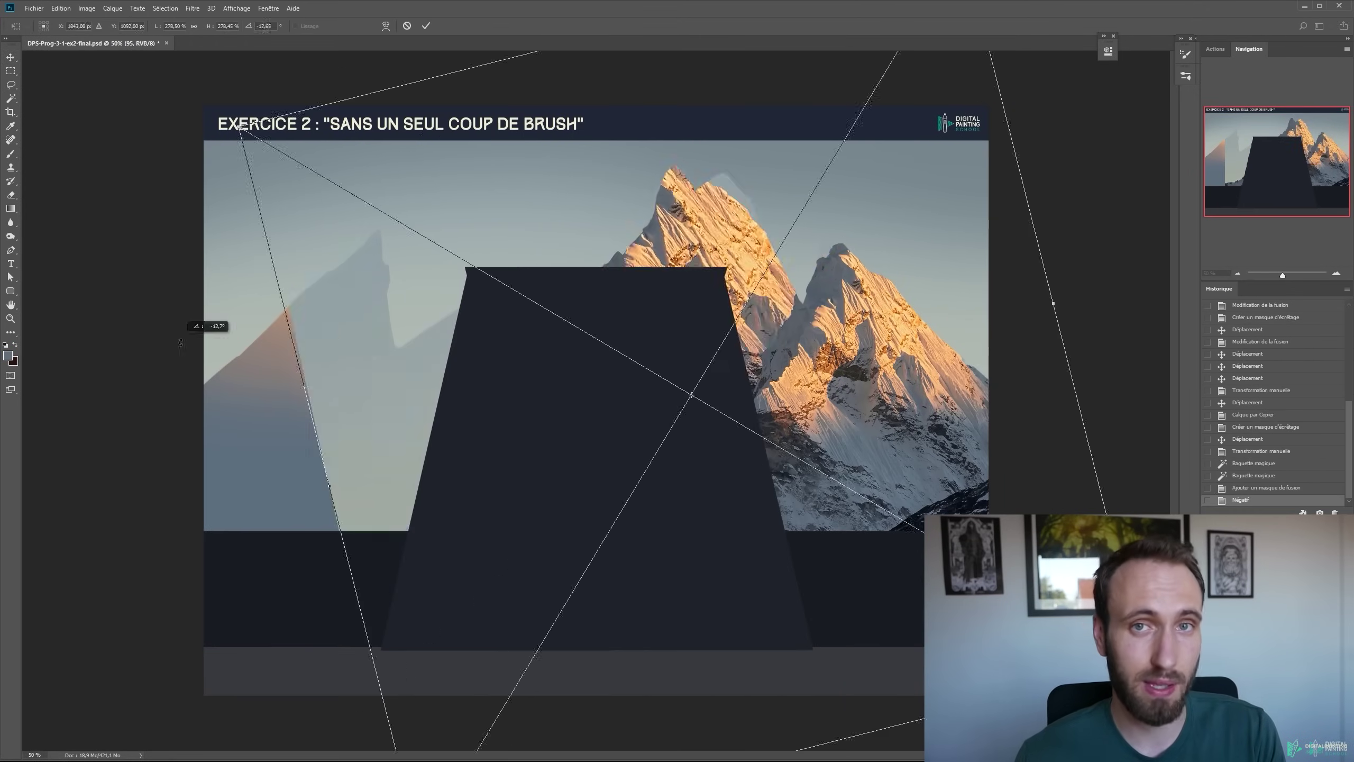
# Rotate and reposition the snowy mountain photo and its copy to shape the peaks behind the dark gate
pyautogui.moveTo(181, 342); pyautogui.dragTo(179, 368)
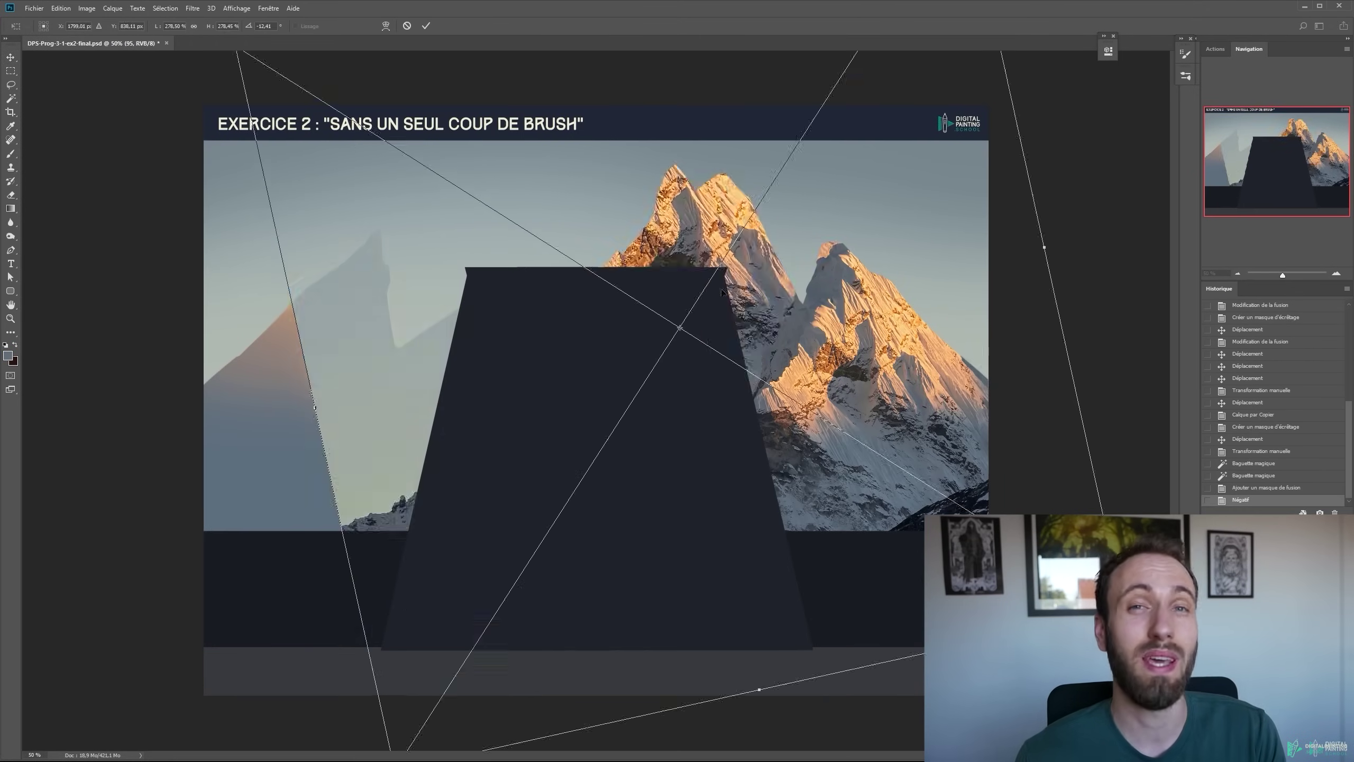
pyautogui.press('Escape')
pyautogui.hotkey('ctrl', 't')
pyautogui.hotkey('ctrl', '-')
pyautogui.moveTo(912, 236); pyautogui.dragTo(886, 184)
pyautogui.press('Return')
pyautogui.click(811, 274)
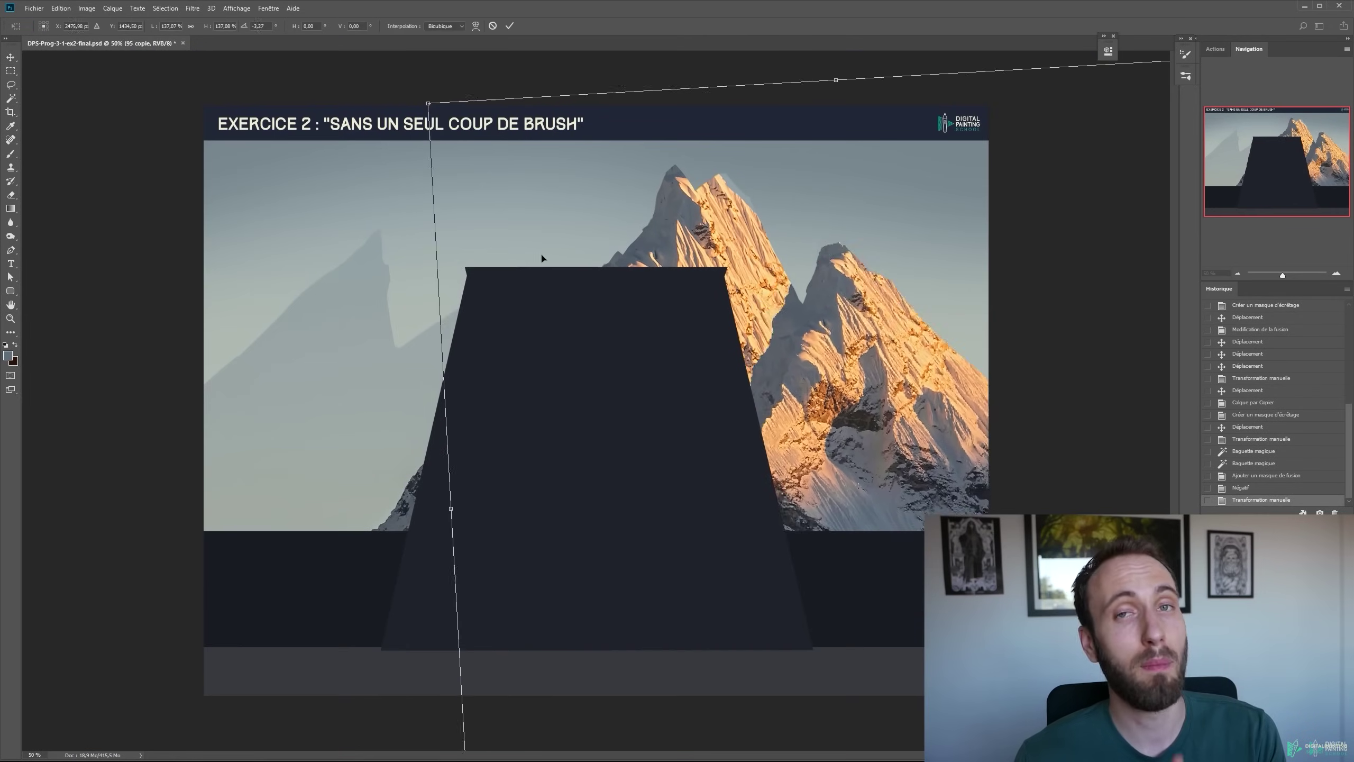
pyautogui.press('Return')
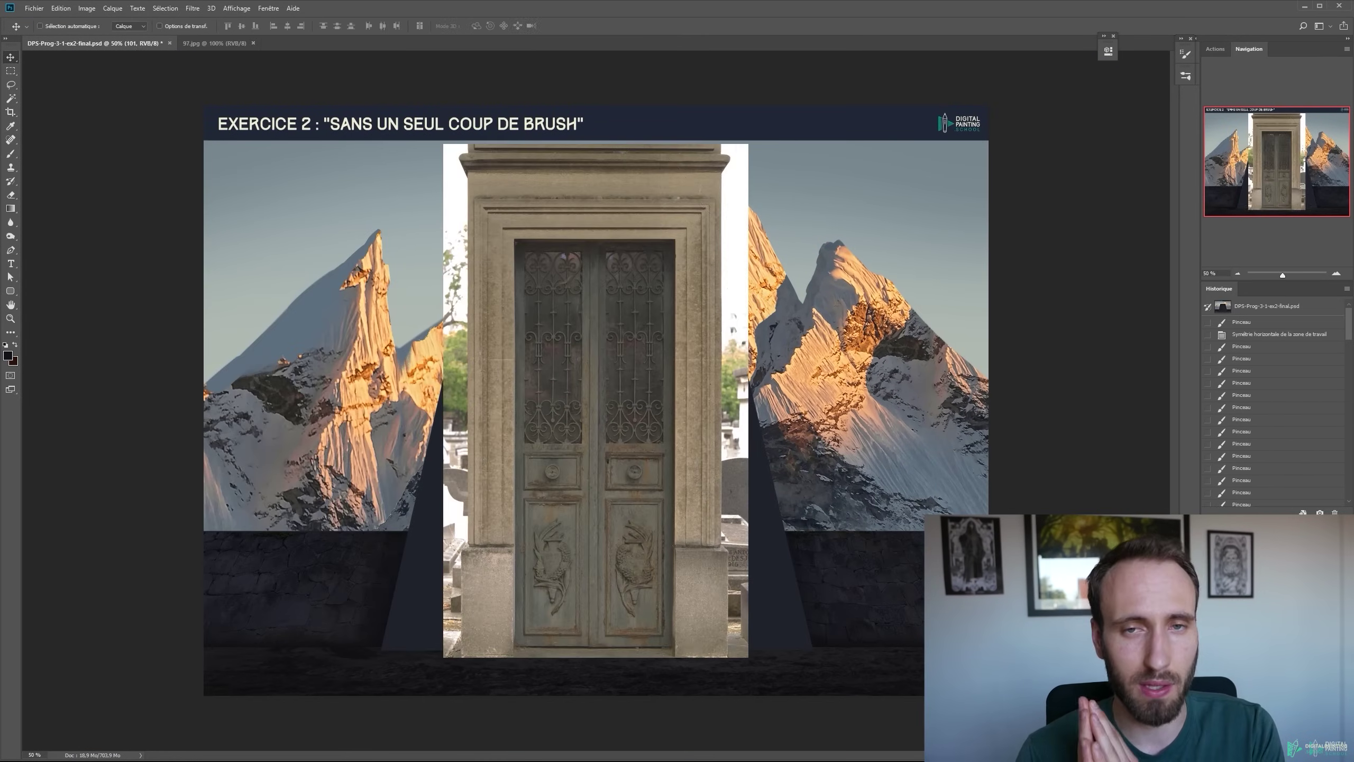
# Resize the stone door photo and adjust its perspective to fit the tapered gate silhouette
pyautogui.moveTo(695, 224); pyautogui.dragTo(700, 309)
pyautogui.hotkey('ctrl', 't')
pyautogui.moveTo(601, 228); pyautogui.dragTo(601, 264)
pyautogui.moveTo(601, 742); pyautogui.dragTo(602, 649)
pyautogui.rightClick(637, 307)
pyautogui.click(661, 379)
pyautogui.moveTo(754, 650); pyautogui.dragTo(855, 655)
pyautogui.moveTo(613, 407); pyautogui.dragTo(604, 406)
pyautogui.moveTo(802, 448); pyautogui.dragTo(812, 448)
pyautogui.moveTo(604, 259); pyautogui.dragTo(604, 257)
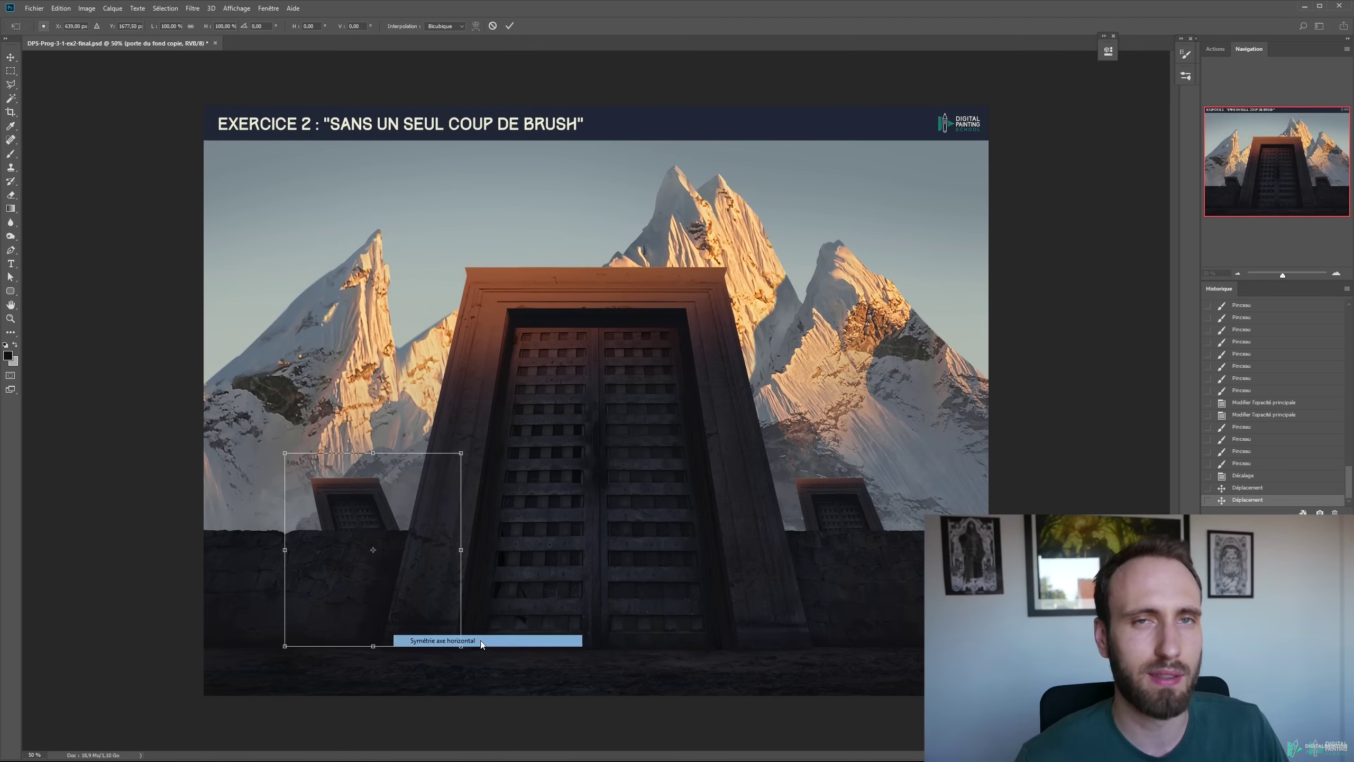
# Position the mirrored copy of the small background gate on the wall to the left of the main gate
pyautogui.moveTo(424, 527); pyautogui.dragTo(398, 527)
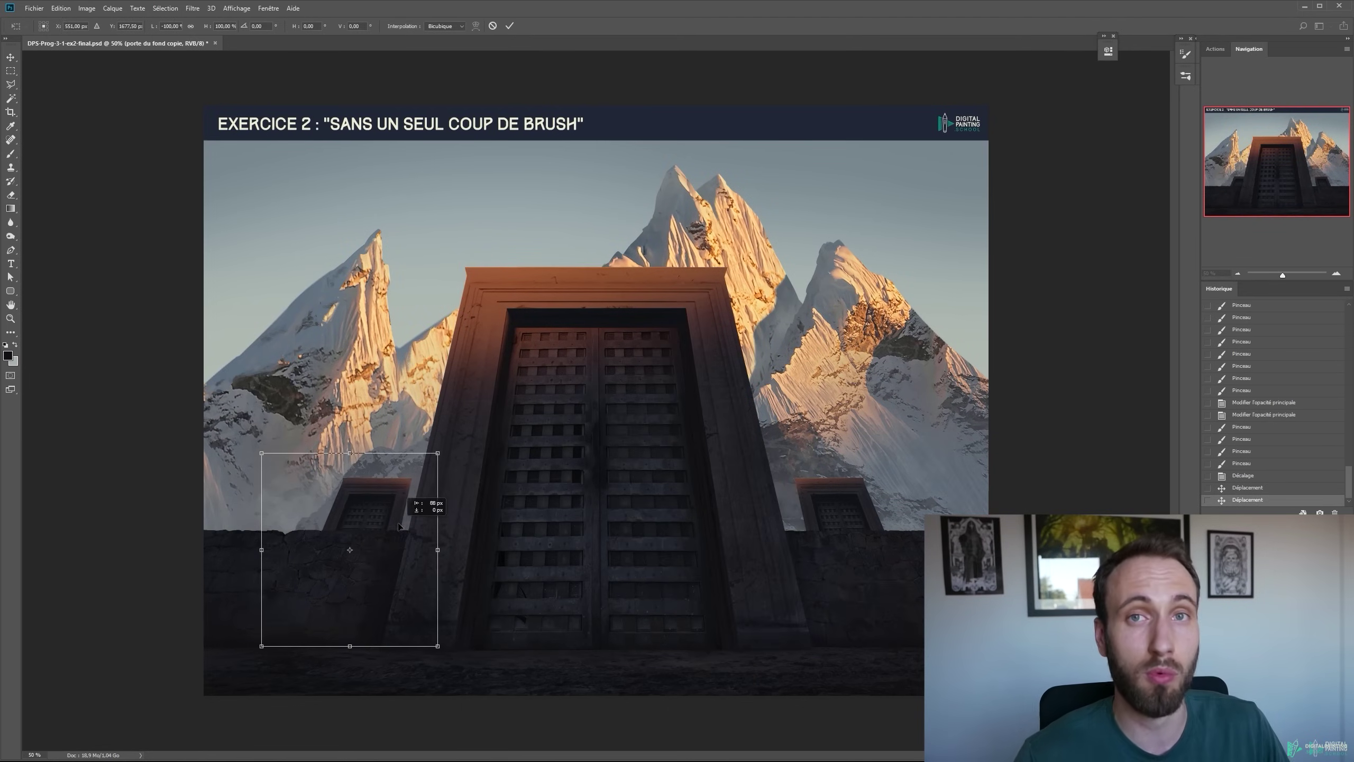
pyautogui.press('Return')
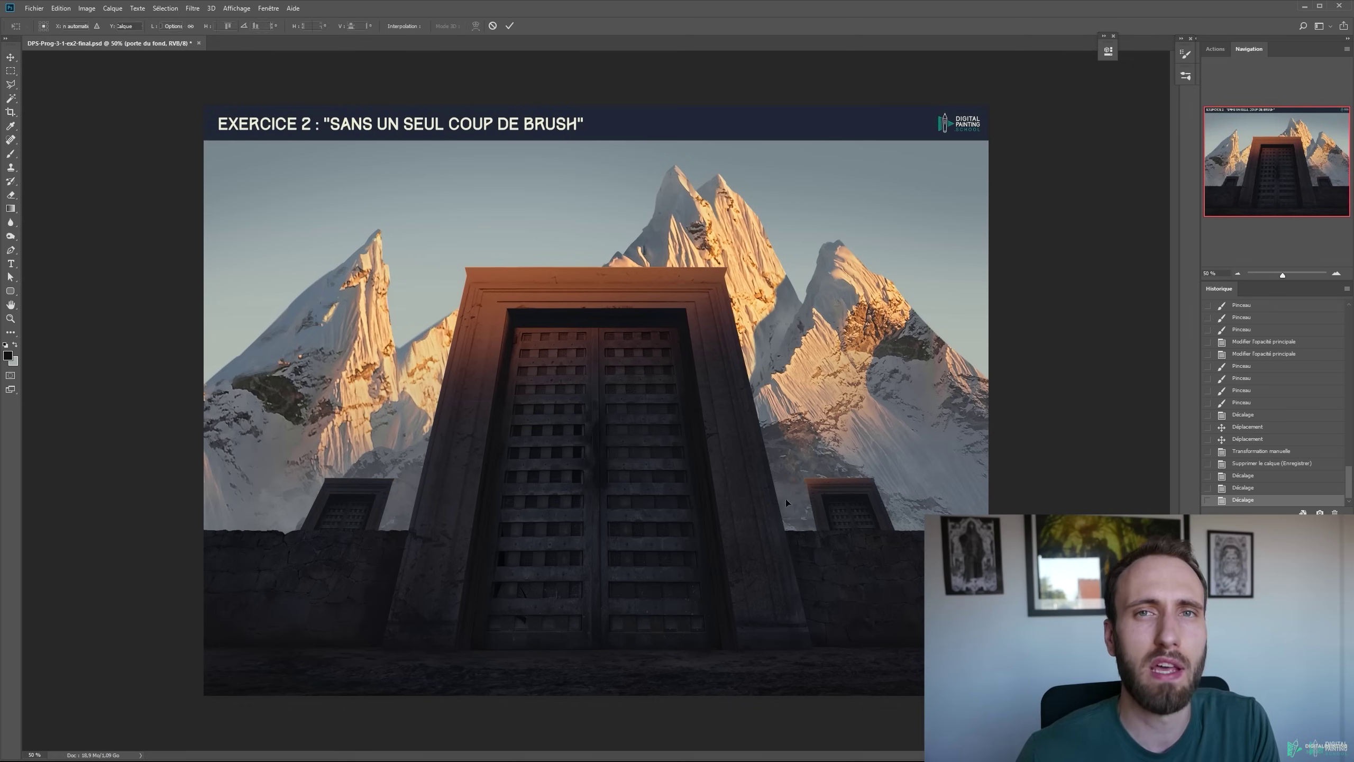
pyautogui.moveTo(332, 476); pyautogui.dragTo(340, 477)
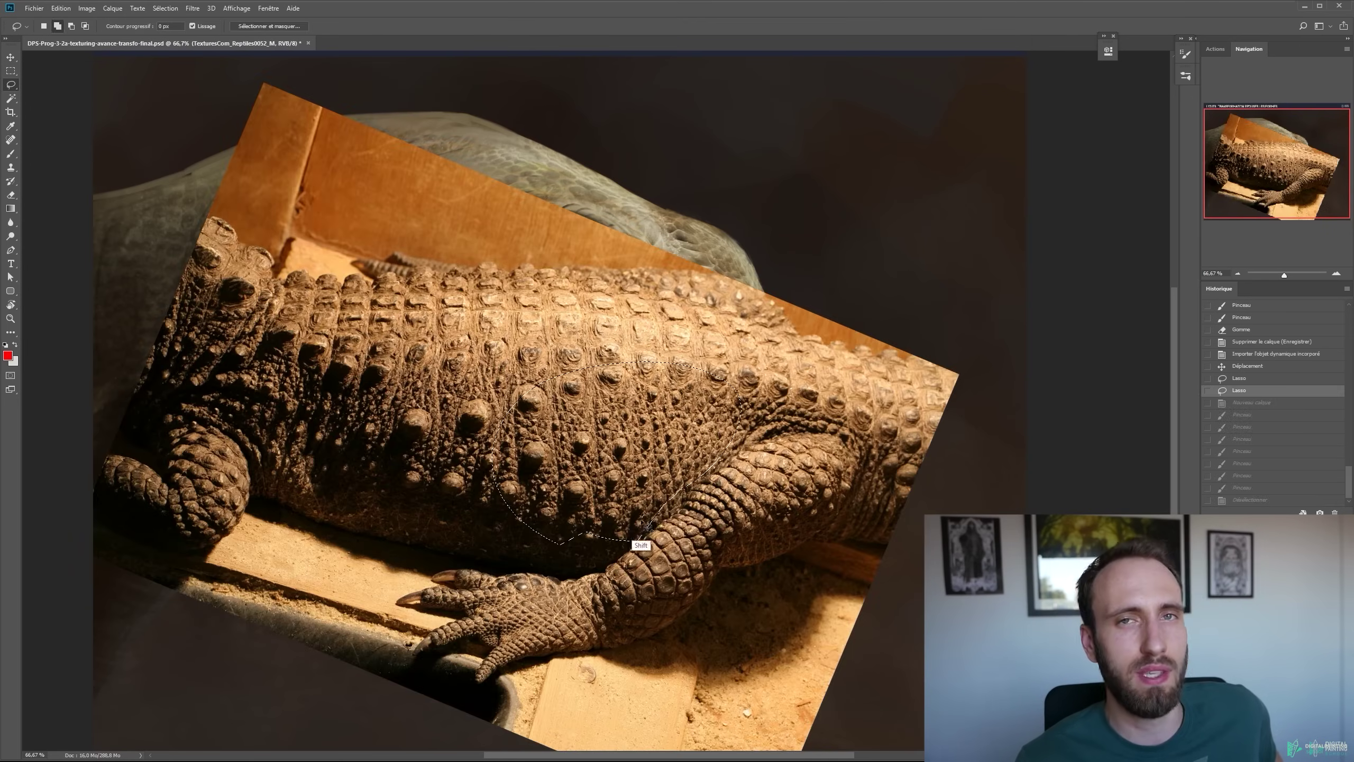
# Isolate a lassoed patch of the reptile skin photo with a mask and rotate it over the dinosaur's upper jaw
pyautogui.moveTo(648, 526); pyautogui.dragTo(762, 410)
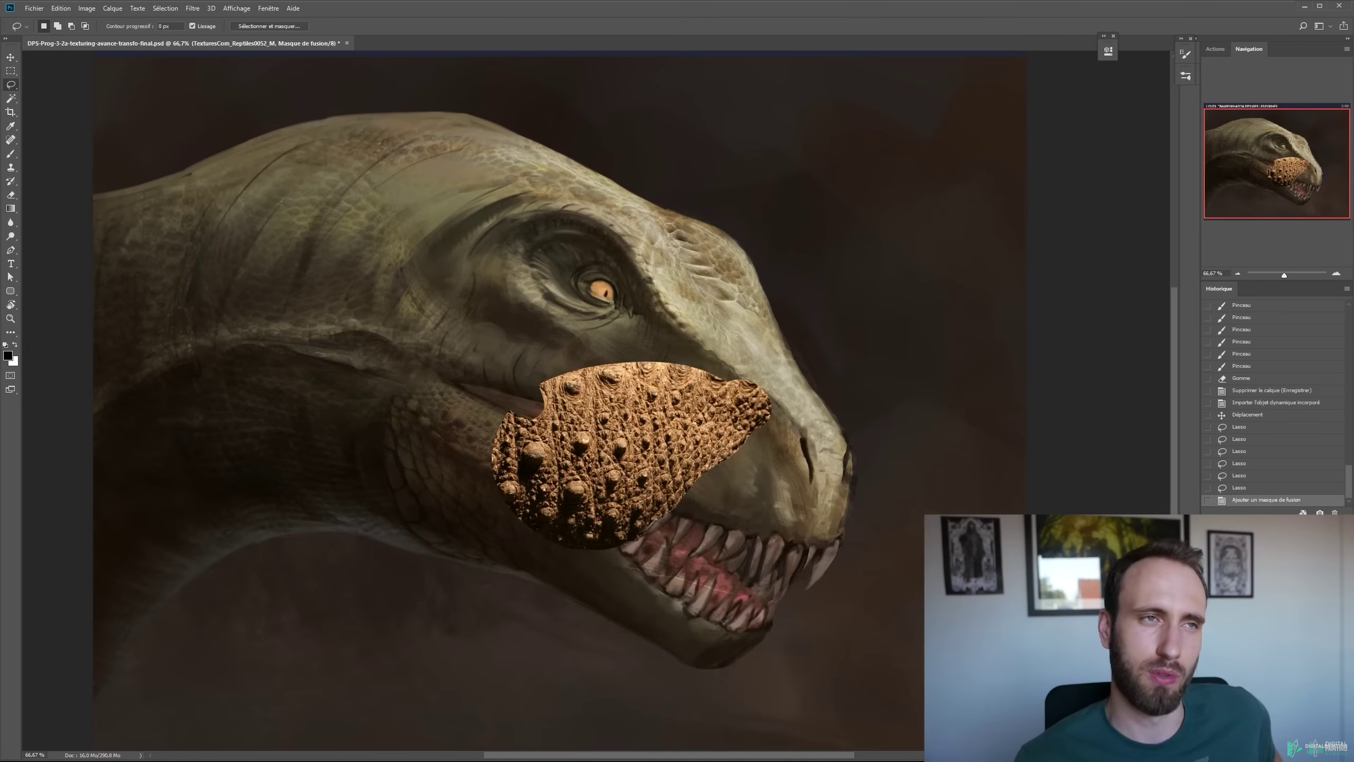
pyautogui.hotkey('ctrl', 't')
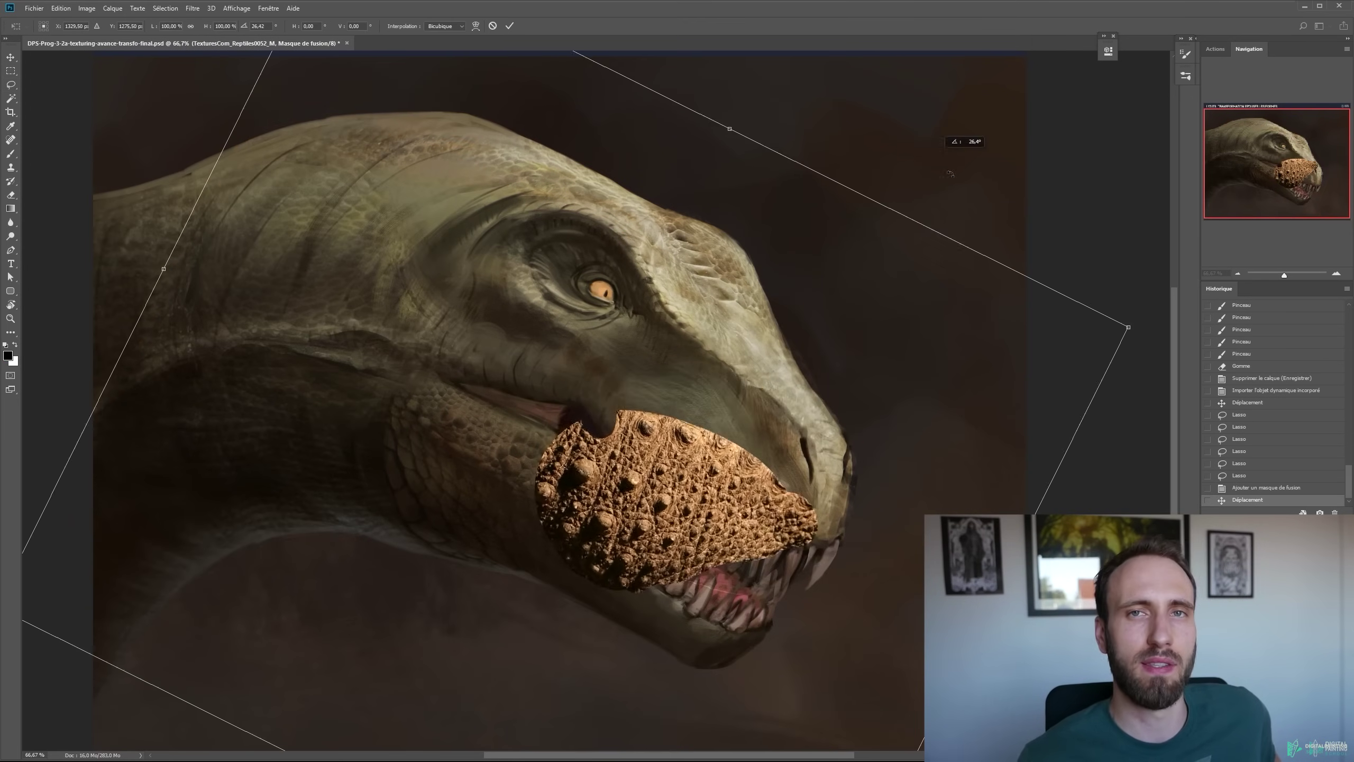
pyautogui.hotkey('ctrl', '-')
pyautogui.moveTo(987, 240); pyautogui.dragTo(1012, 312)
pyautogui.moveTo(848, 373)
pyautogui.mouseDown()
pyautogui.moveTo(845, 355)
pyautogui.moveTo(854, 365)
pyautogui.mouseUp()
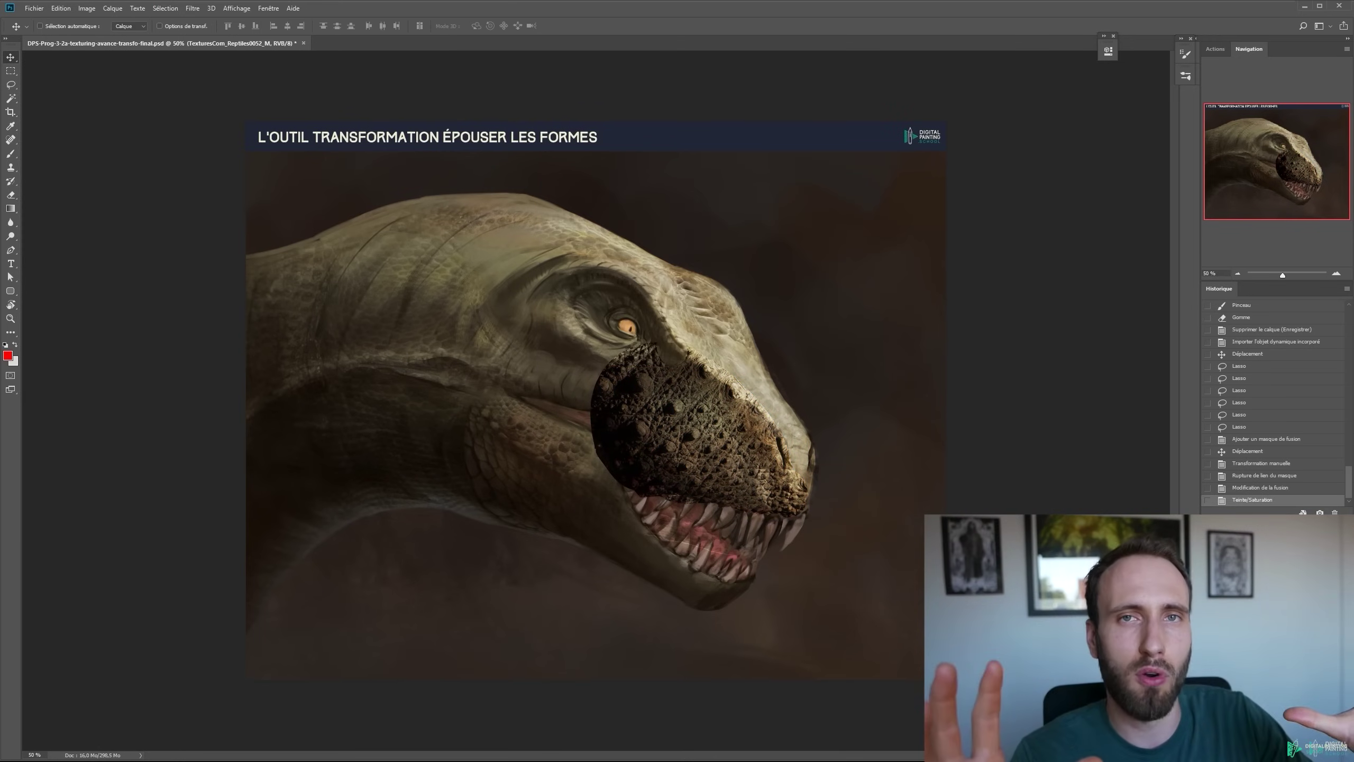
pyautogui.hotkey('ctrl', 'l')
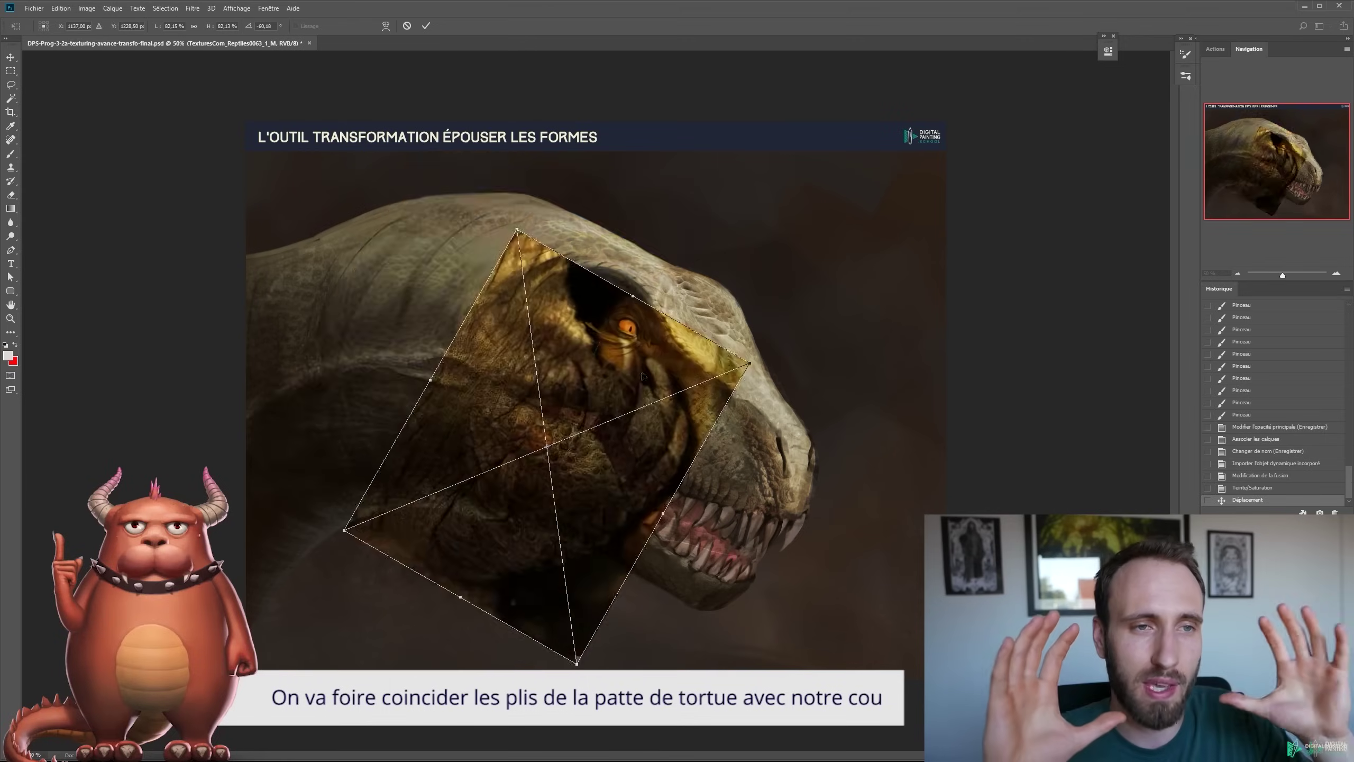
# Place and rotate the wrinkled reptile skin texture so its folds line up with the dinosaur's neck
pyautogui.moveTo(644, 376); pyautogui.dragTo(573, 230)
pyautogui.moveTo(634, 302)
pyautogui.mouseDown()
pyautogui.moveTo(786, 91)
pyautogui.moveTo(735, 46)
pyautogui.mouseUp()
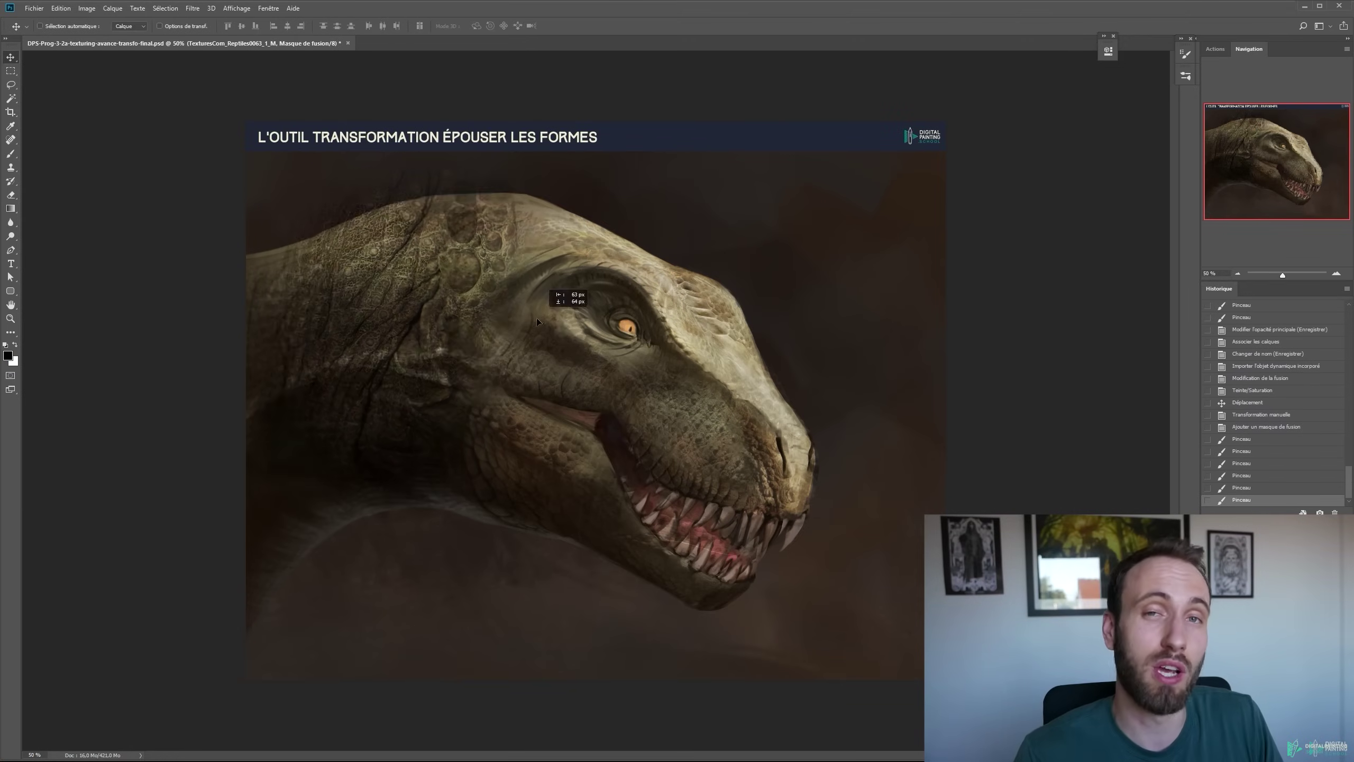
pyautogui.hotkey('ctrl', 't')
pyautogui.moveTo(617, 123); pyautogui.dragTo(640, 128)
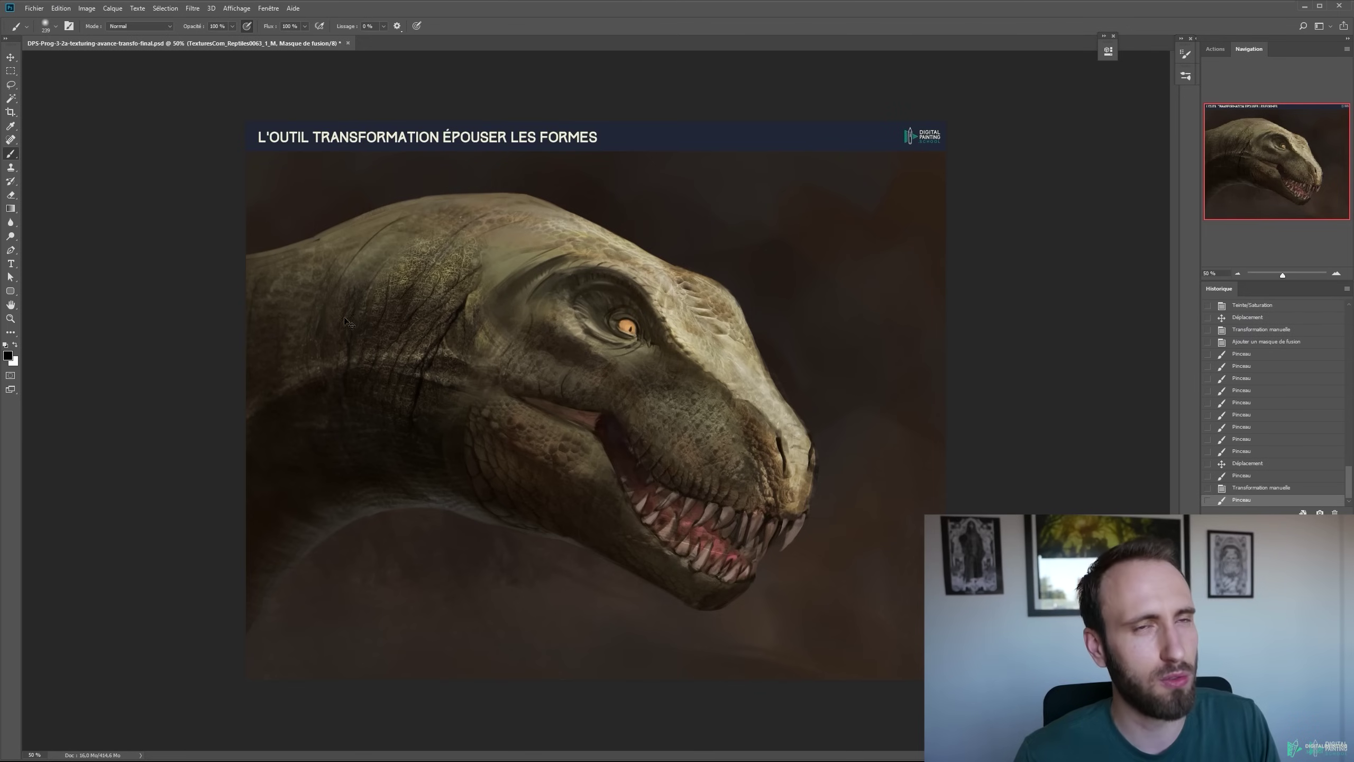
# Warp the wrinkled skin texture to follow the curvature of the dinosaur's neck behind the jaw
pyautogui.hotkey('ctrl', 't')
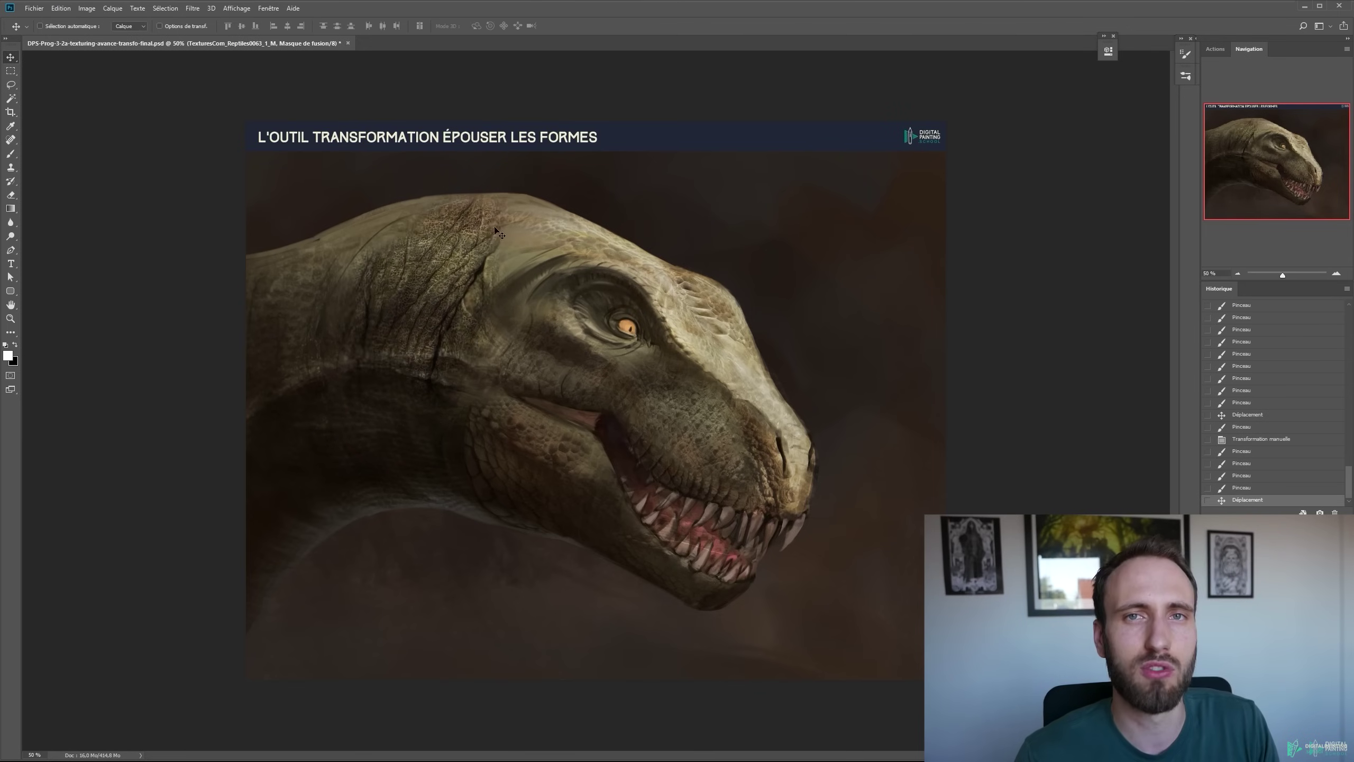
pyautogui.rightClick(484, 384)
pyautogui.click(554, 470)
pyautogui.moveTo(561, 419); pyautogui.dragTo(557, 689)
pyautogui.moveTo(747, 256); pyautogui.dragTo(629, 397)
pyautogui.moveTo(535, 439); pyautogui.dragTo(550, 375)
pyautogui.moveTo(491, 332)
pyautogui.mouseDown()
pyautogui.moveTo(491, 408)
pyautogui.moveTo(491, 352)
pyautogui.mouseUp()
pyautogui.moveTo(500, 404); pyautogui.dragTo(495, 388)
pyautogui.moveTo(659, 331); pyautogui.dragTo(674, 350)
pyautogui.moveTo(427, 401); pyautogui.dragTo(412, 398)
pyautogui.press('Return')
# Shift the skin texture further back along the dinosaur's neck and transform it to fit
pyautogui.moveTo(461, 299); pyautogui.dragTo(326, 320)
pyautogui.hotkey('ctrl', 't')
pyautogui.moveTo(589, 520); pyautogui.dragTo(664, 425)
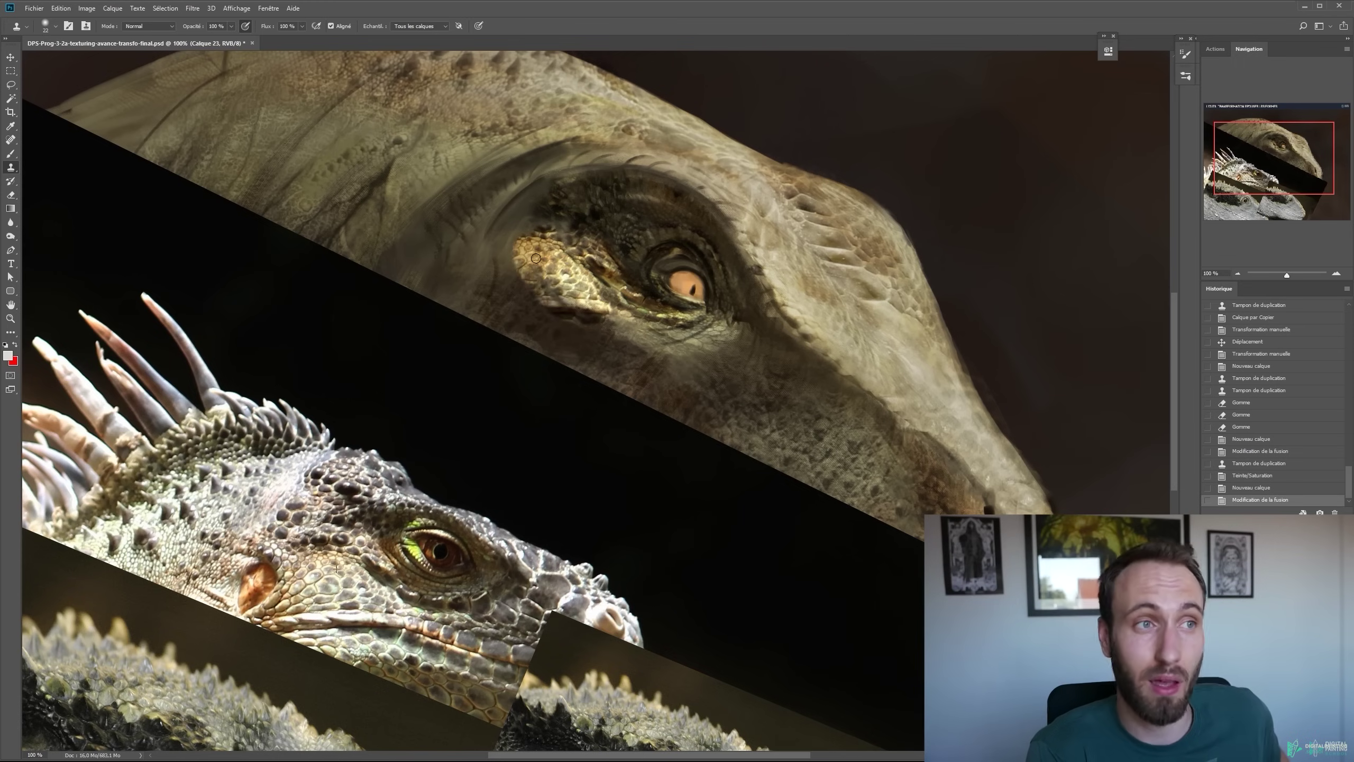
# Transform the cloned iguana scales behind the dinosaur's eye and erase their edges to blend them into the skin
pyautogui.press('e')
pyautogui.moveTo(523, 258)
pyautogui.mouseDown()
pyautogui.moveTo(618, 301)
pyautogui.moveTo(513, 280)
pyautogui.mouseUp()
pyautogui.hotkey('ctrl', 't')
pyautogui.moveTo(505, 343); pyautogui.dragTo(469, 388)
pyautogui.moveTo(642, 170); pyautogui.dragTo(659, 176)
pyautogui.press('Return')
pyautogui.moveTo(498, 258)
pyautogui.mouseDown()
pyautogui.moveTo(533, 221)
pyautogui.moveTo(640, 299)
pyautogui.mouseUp()
pyautogui.moveTo(506, 299); pyautogui.dragTo(656, 368)
pyautogui.moveTo(523, 320); pyautogui.dragTo(542, 327)
# Reduce the cloned scales' saturation to -30 and lower their Levels white output to 178
pyautogui.hotkey('ctrl', 'u')
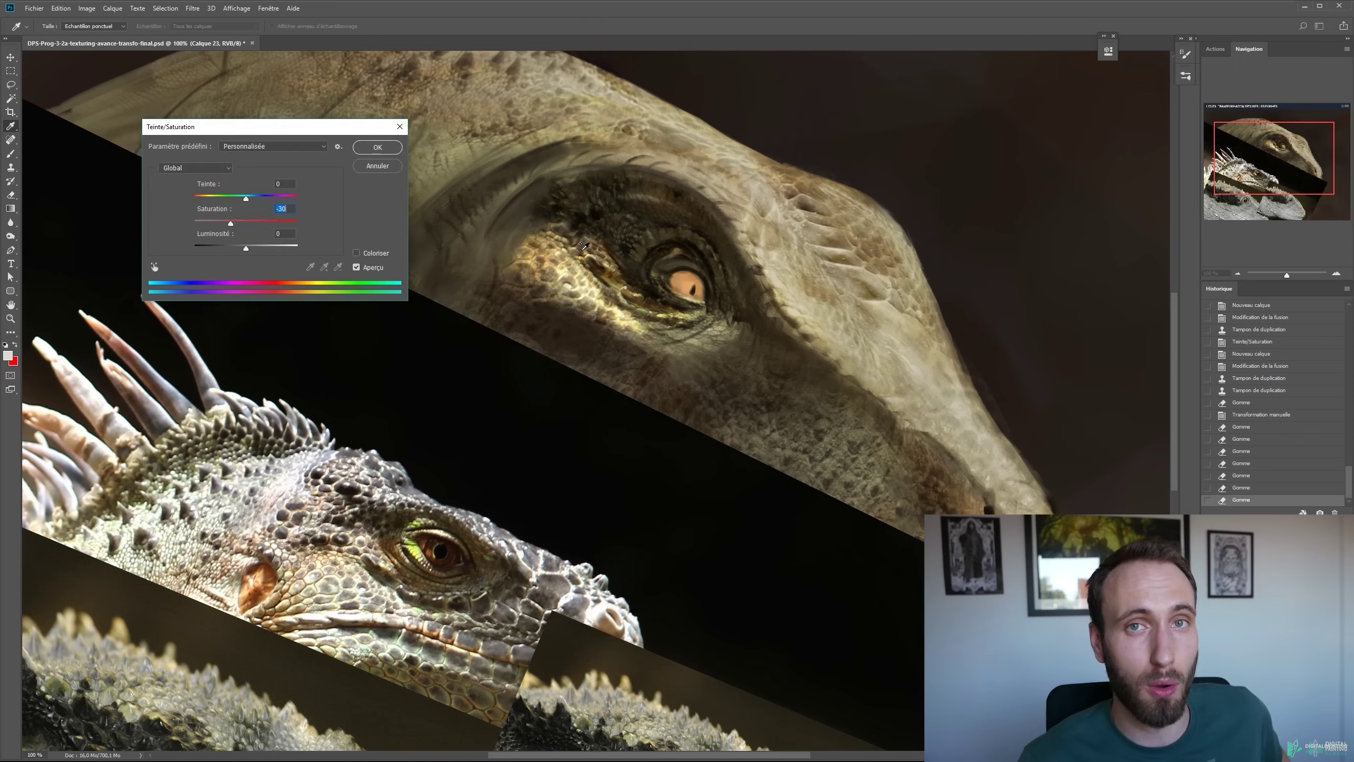
pyautogui.press('Return')
pyautogui.hotkey('ctrl', 'l')
pyautogui.moveTo(1082, 346); pyautogui.dragTo(1045, 348)
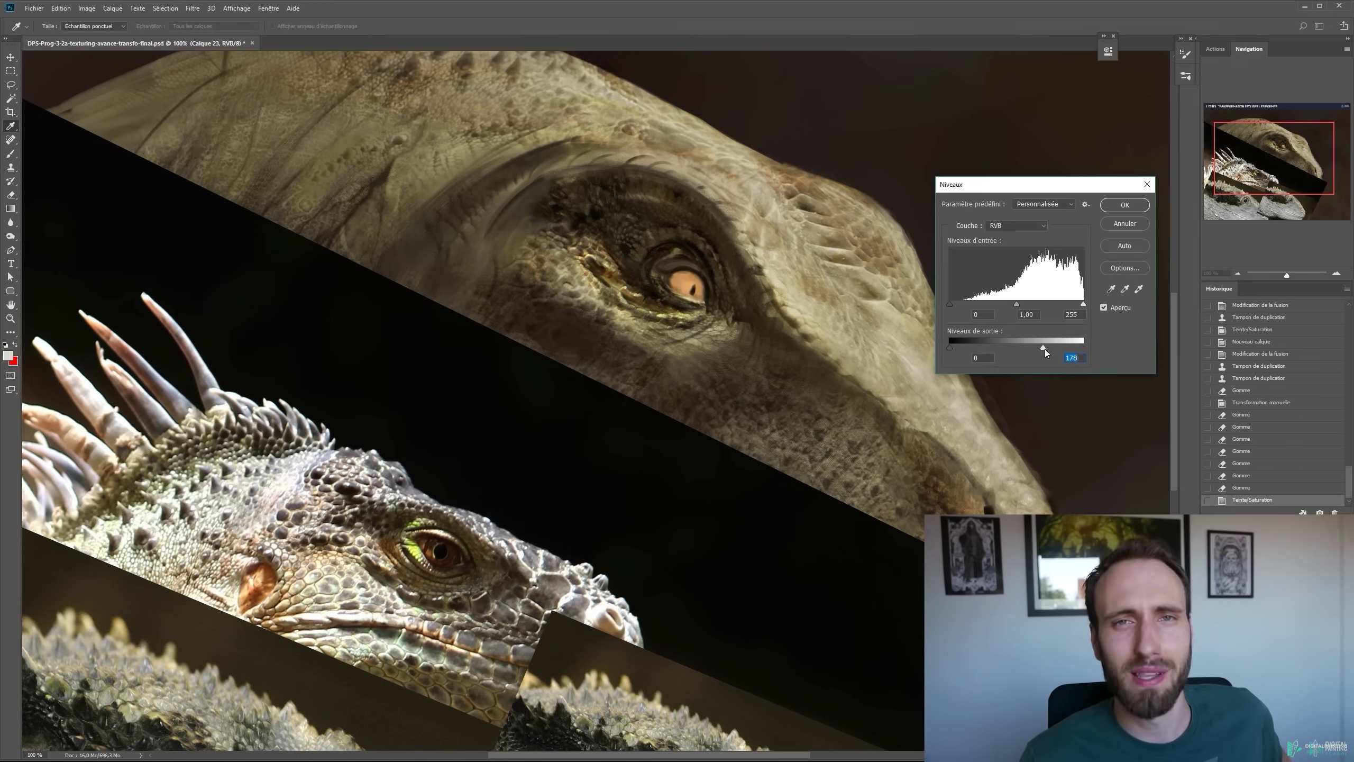
pyautogui.press('Return')
# Apply a further Levels adjustment to the layer Calque 17
pyautogui.press('Delete')
pyautogui.hotkey('ctrl', 'l')
pyautogui.press('Return')
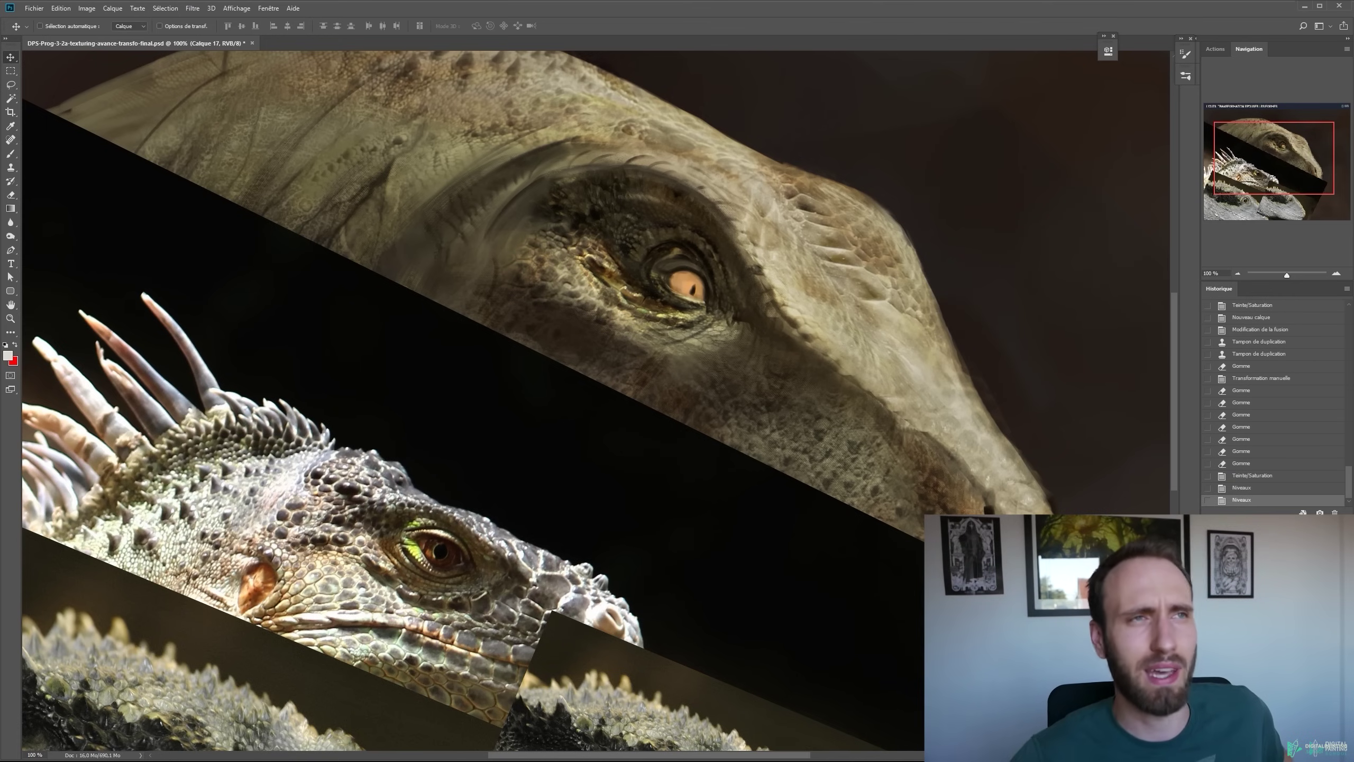
# Erase parts of the cloned scales on the layer Calque 17 around and below the dinosaur's eye
pyautogui.press('e')
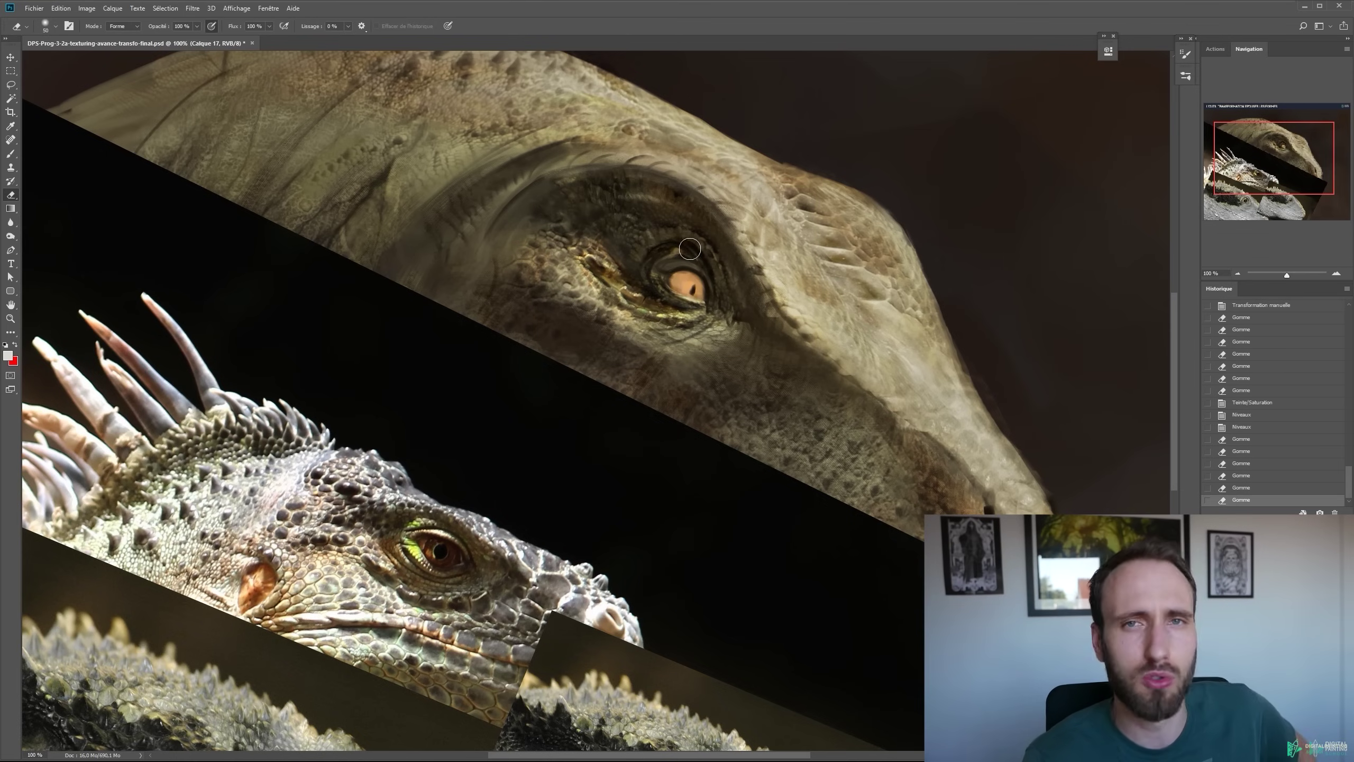
pyautogui.moveTo(690, 249); pyautogui.dragTo(661, 224)
pyautogui.moveTo(628, 199); pyautogui.dragTo(648, 213)
pyautogui.moveTo(720, 267); pyautogui.dragTo(734, 298)
pyautogui.moveTo(773, 338); pyautogui.dragTo(747, 320)
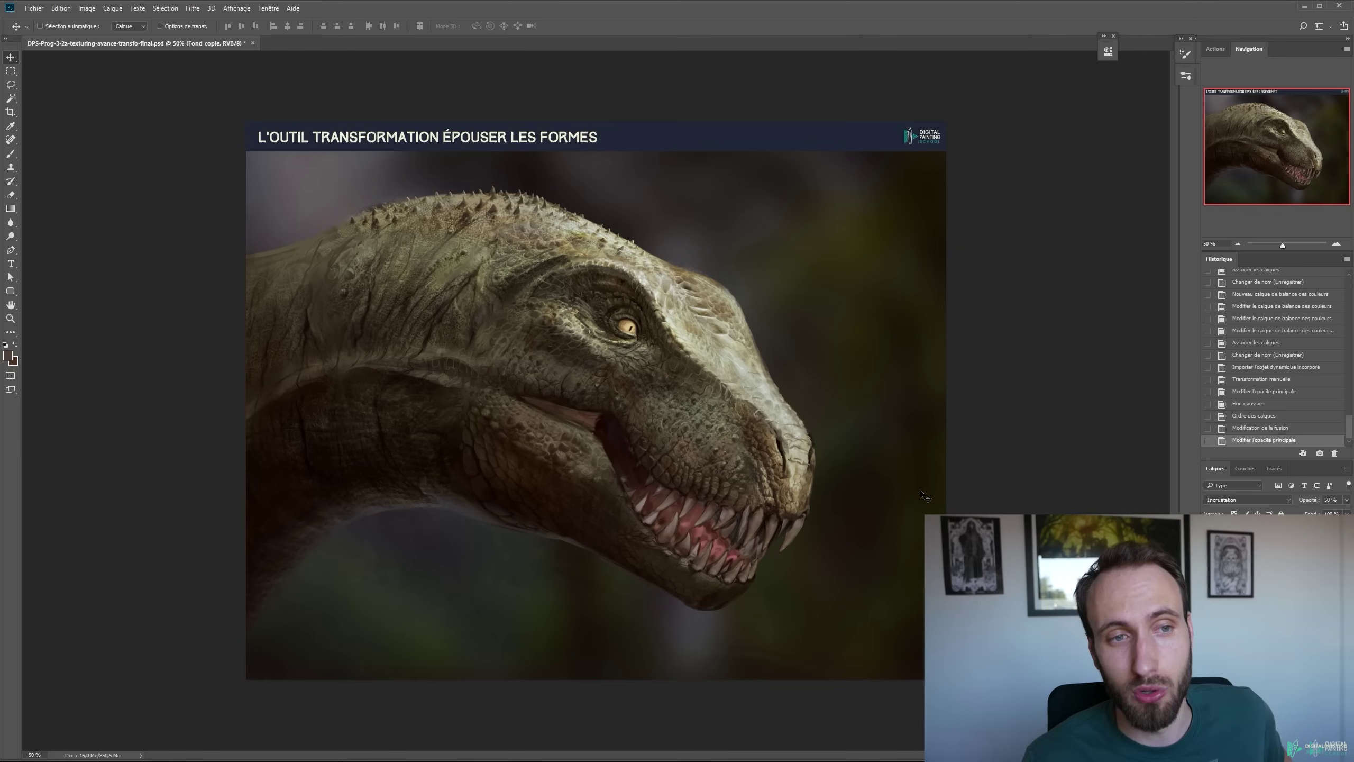
# Set the layer Fond copie to 30% opacity and adjust the Gaussian blur filter's blending options on the jungle photo layer
pyautogui.press('3')
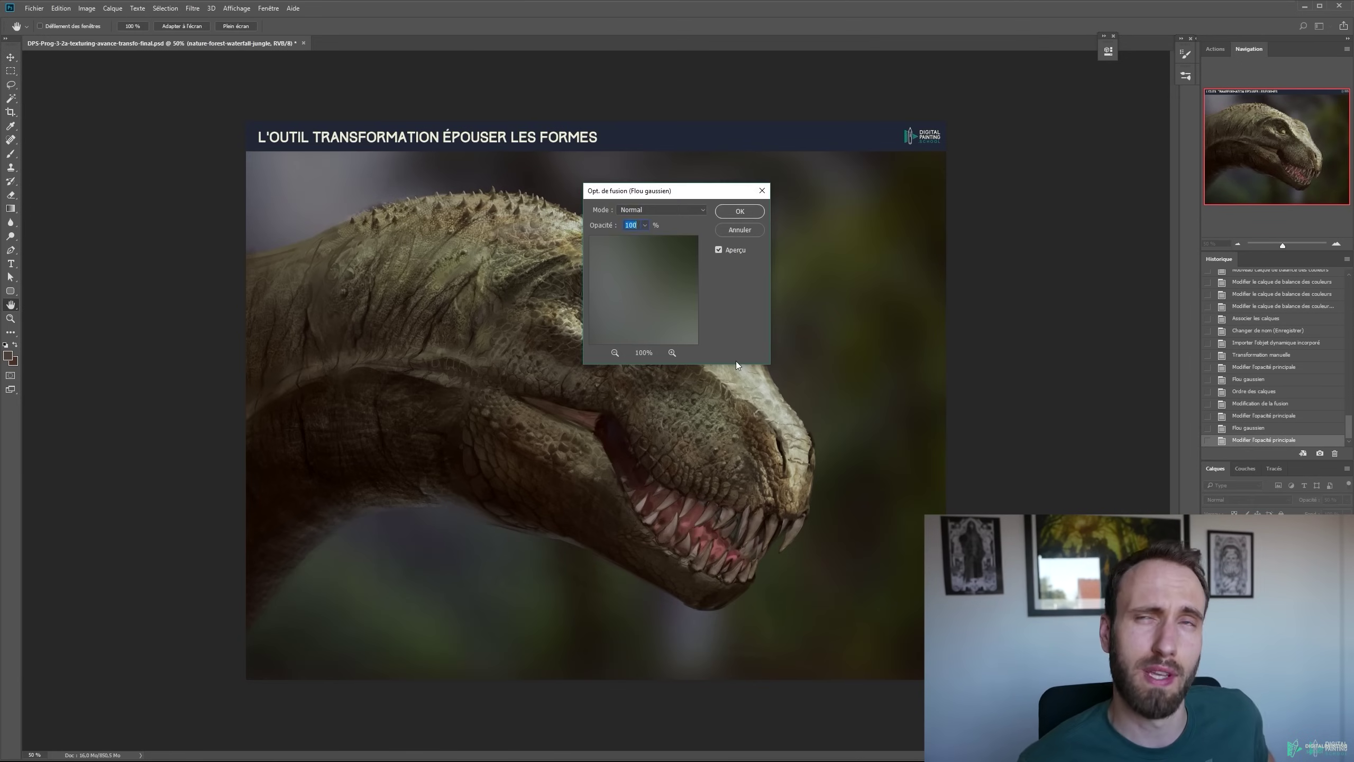
pyautogui.moveTo(667, 187); pyautogui.dragTo(1061, 240)
pyautogui.moveTo(1044, 405); pyautogui.dragTo(1031, 401)
pyautogui.click(1126, 262)
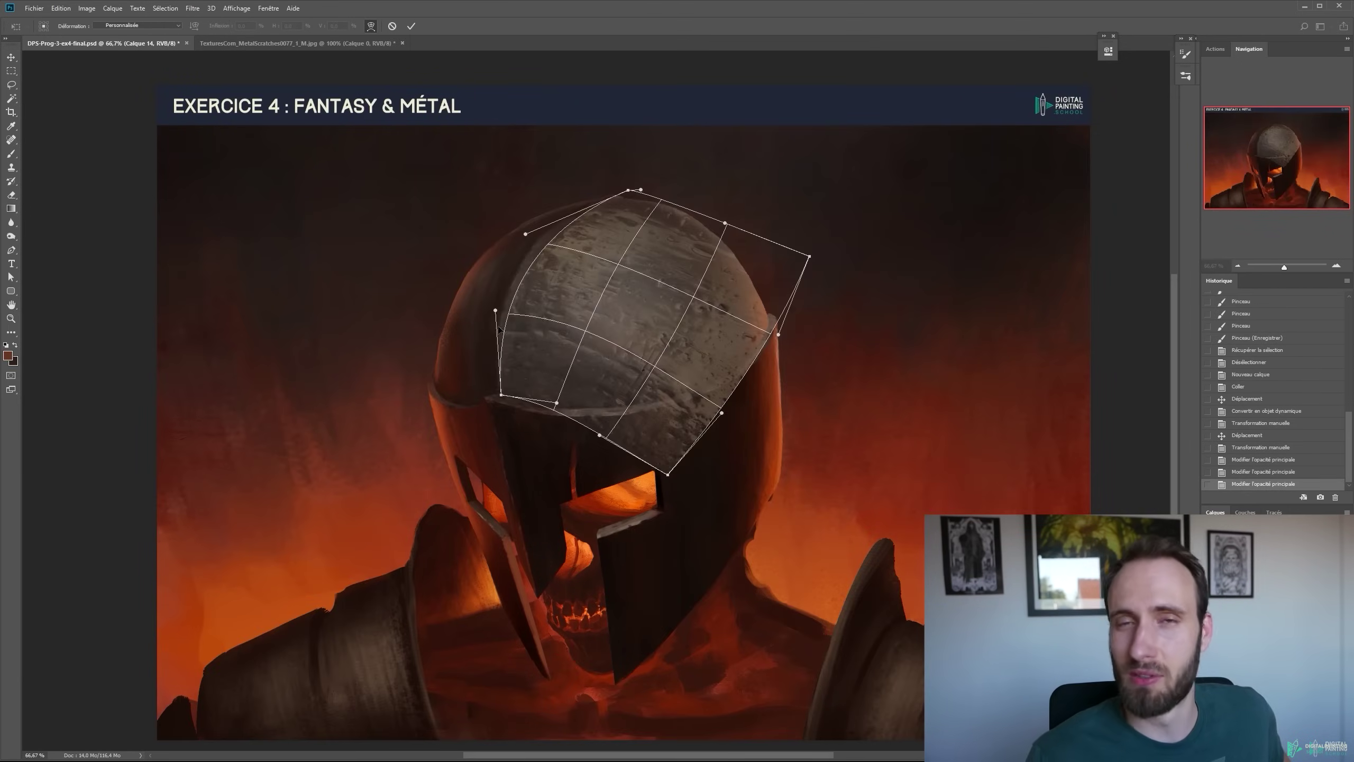
# Warp the dark metal texture on the layer Calque 14 to follow the curved dome of the helmet
pyautogui.moveTo(495, 310); pyautogui.dragTo(498, 267)
pyautogui.moveTo(598, 368); pyautogui.dragTo(607, 347)
pyautogui.moveTo(809, 256); pyautogui.dragTo(768, 369)
pyautogui.moveTo(648, 266); pyautogui.dragTo(672, 221)
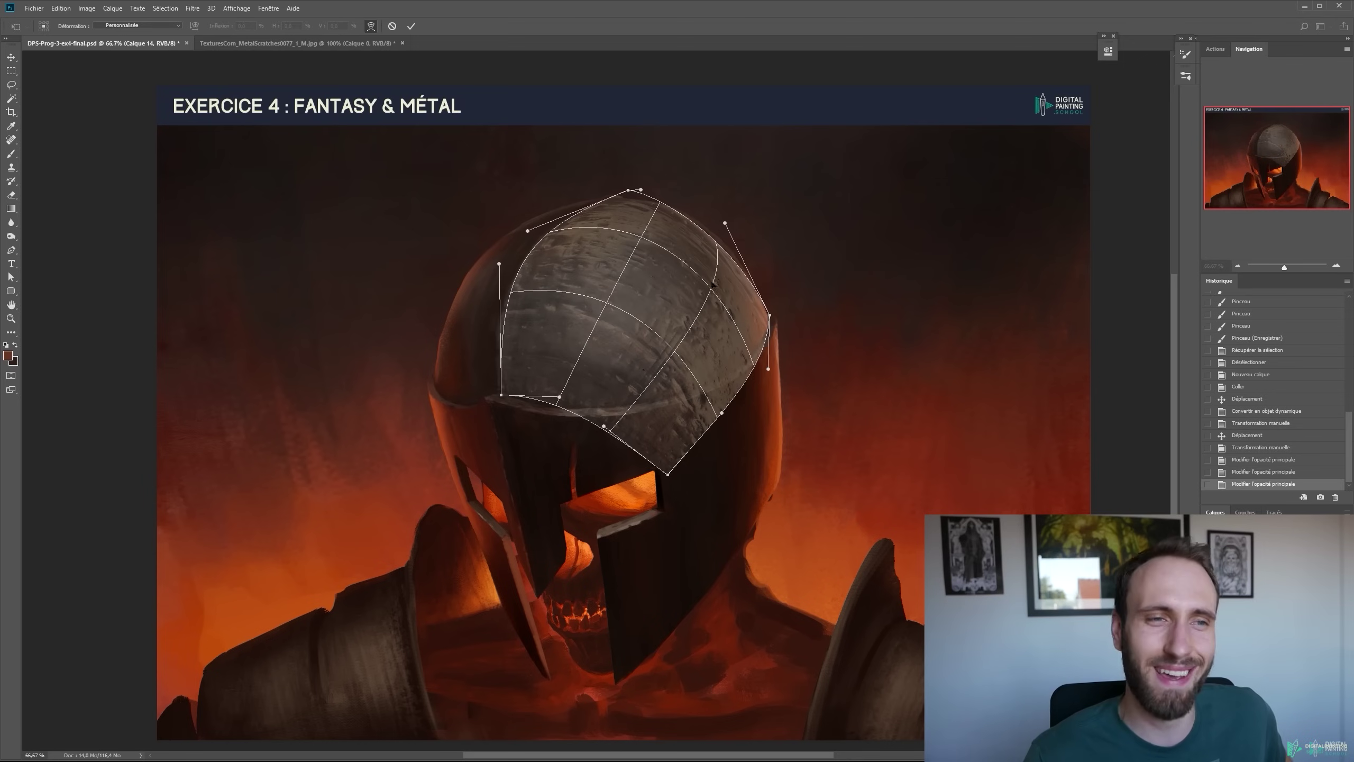
pyautogui.moveTo(499, 263); pyautogui.dragTo(516, 220)
pyautogui.moveTo(560, 397); pyautogui.dragTo(550, 406)
pyautogui.moveTo(668, 474); pyautogui.dragTo(636, 454)
pyautogui.moveTo(628, 190); pyautogui.dragTo(618, 195)
pyautogui.moveTo(655, 187); pyautogui.dragTo(665, 193)
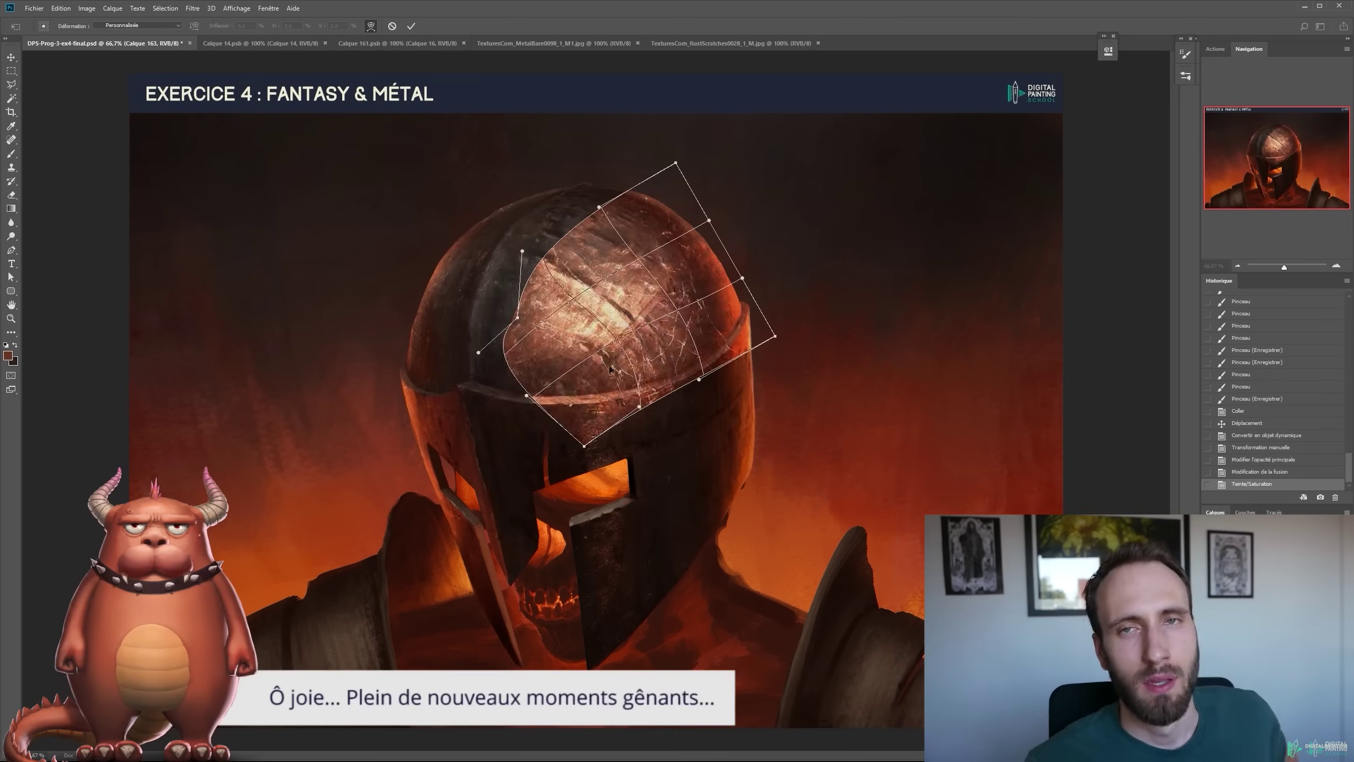
# Warp the scratched metal texture over the front of the helmet's dome and apply the transformation
pyautogui.moveTo(610, 368); pyautogui.dragTo(597, 344)
pyautogui.moveTo(517, 318); pyautogui.dragTo(469, 314)
pyautogui.moveTo(639, 406); pyautogui.dragTo(611, 398)
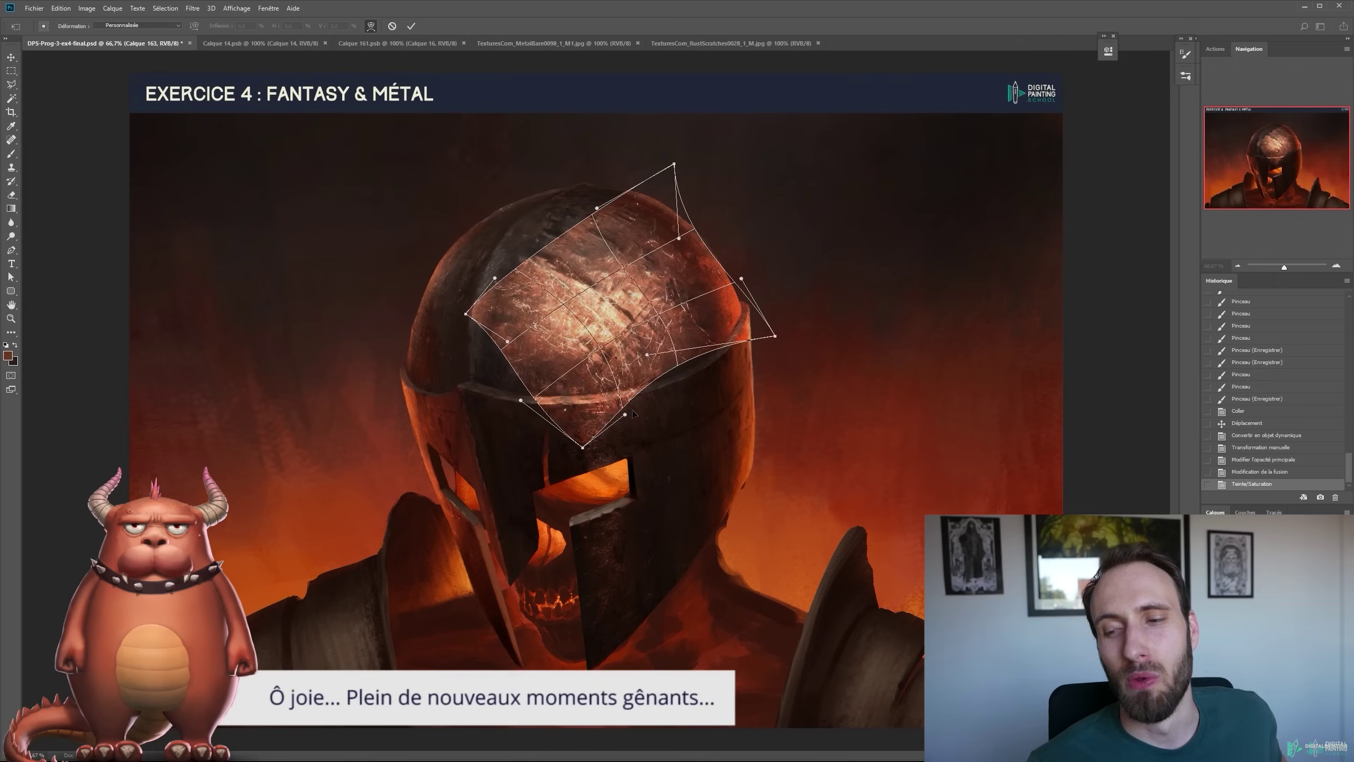
pyautogui.moveTo(709, 220); pyautogui.dragTo(683, 236)
pyautogui.press('Return')
# Brush over the scratched texture's edges on the helmet's dome and open a Levels adjustment
pyautogui.press('b')
pyautogui.moveTo(512, 266)
pyautogui.mouseDown()
pyautogui.moveTo(613, 195)
pyautogui.moveTo(731, 336)
pyautogui.mouseUp()
pyautogui.moveTo(693, 320)
pyautogui.mouseDown()
pyautogui.moveTo(624, 384)
pyautogui.moveTo(550, 399)
pyautogui.mouseUp()
pyautogui.press('v')
pyautogui.hotkey('ctrl', 'l')
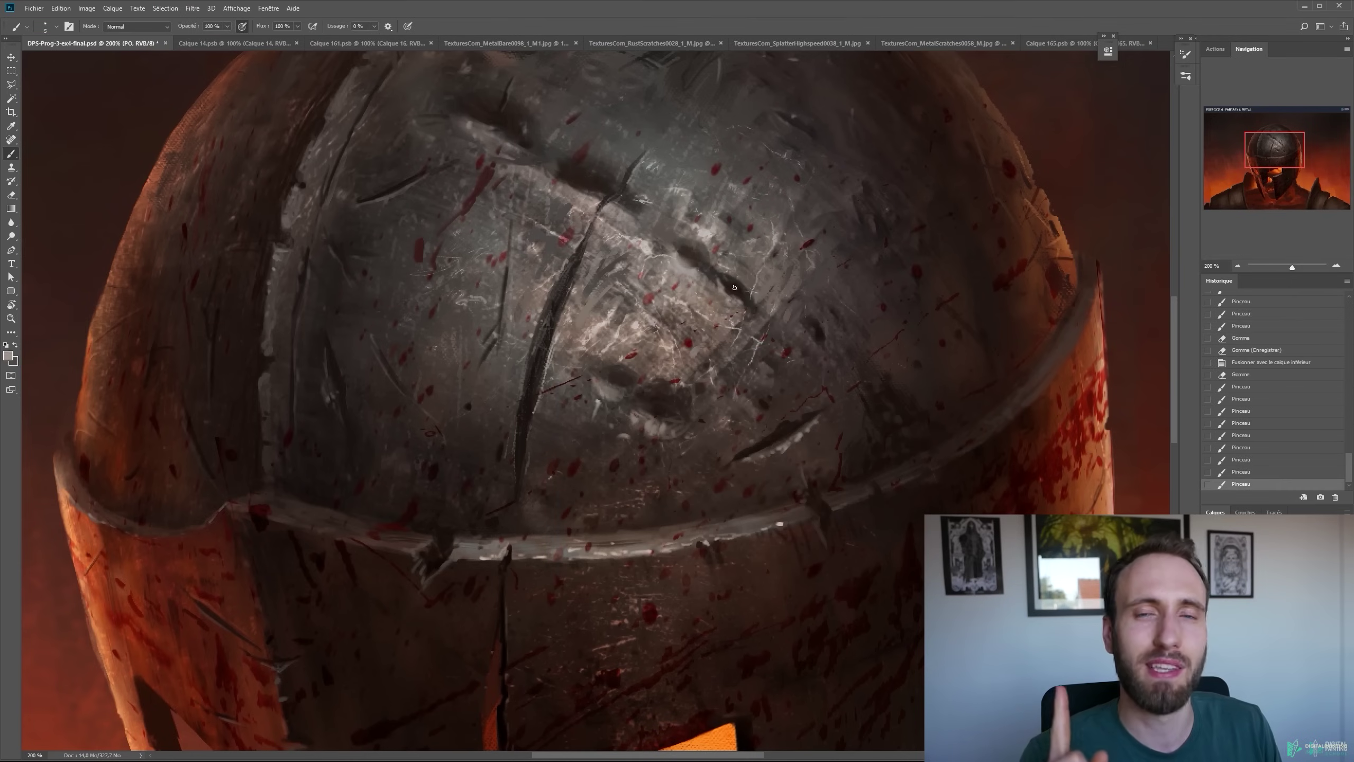
# Paint fine damage details on the helmet's dome and rim with colours sampled from the picture, undoing one stray stroke
pyautogui.moveTo(735, 288); pyautogui.dragTo(485, 286)
pyautogui.moveTo(624, 482); pyautogui.dragTo(631, 491)
pyautogui.hotkey('ctrl', 'z')
pyautogui.keyDown('alt'); pyautogui.click(768, 389); pyautogui.keyUp('alt')
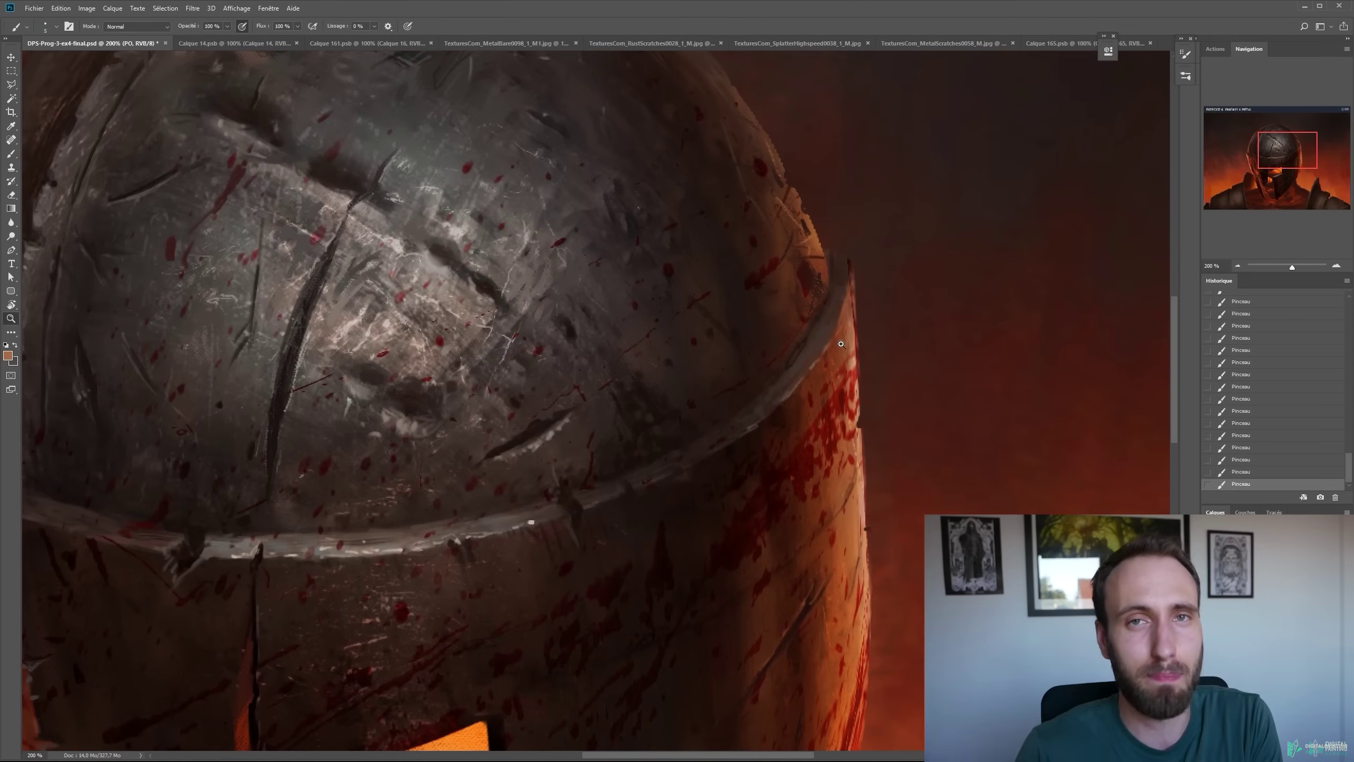
pyautogui.keyDown('ctrl'); pyautogui.keyDown('alt'); pyautogui.click(840, 343); pyautogui.keyUp('alt'); pyautogui.keyUp('ctrl')
pyautogui.keyDown('alt'); pyautogui.click(872, 286); pyautogui.keyUp('alt')
pyautogui.hotkey('ctrl', '-')
pyautogui.hotkey('ctrl', '-')
pyautogui.press('v')
pyautogui.hotkey('ctrl', '+')
pyautogui.hotkey('ctrl', '-')
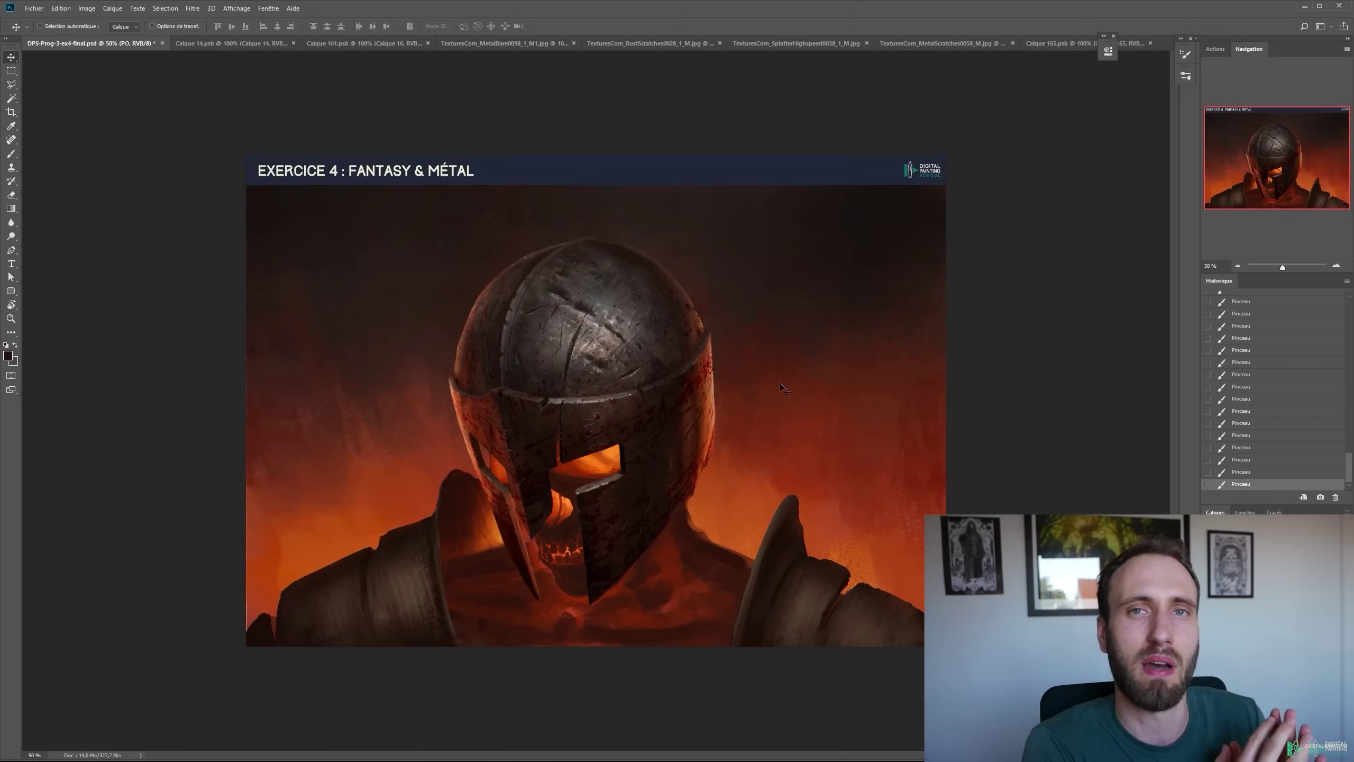
pyautogui.hotkey('ctrl', '+')
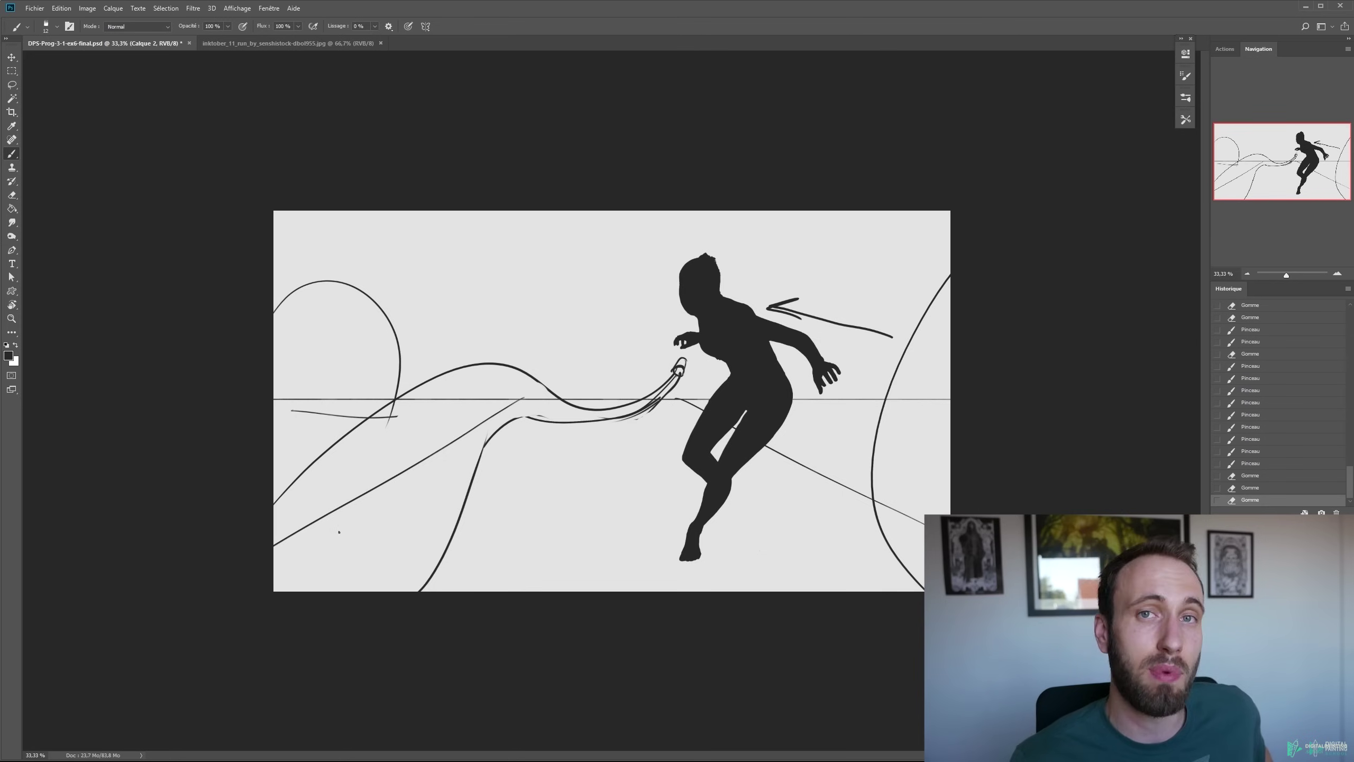
# Draw a brush stroke among the curved perspective lines beside the black running silhouette
pyautogui.moveTo(557, 438); pyautogui.dragTo(397, 368)
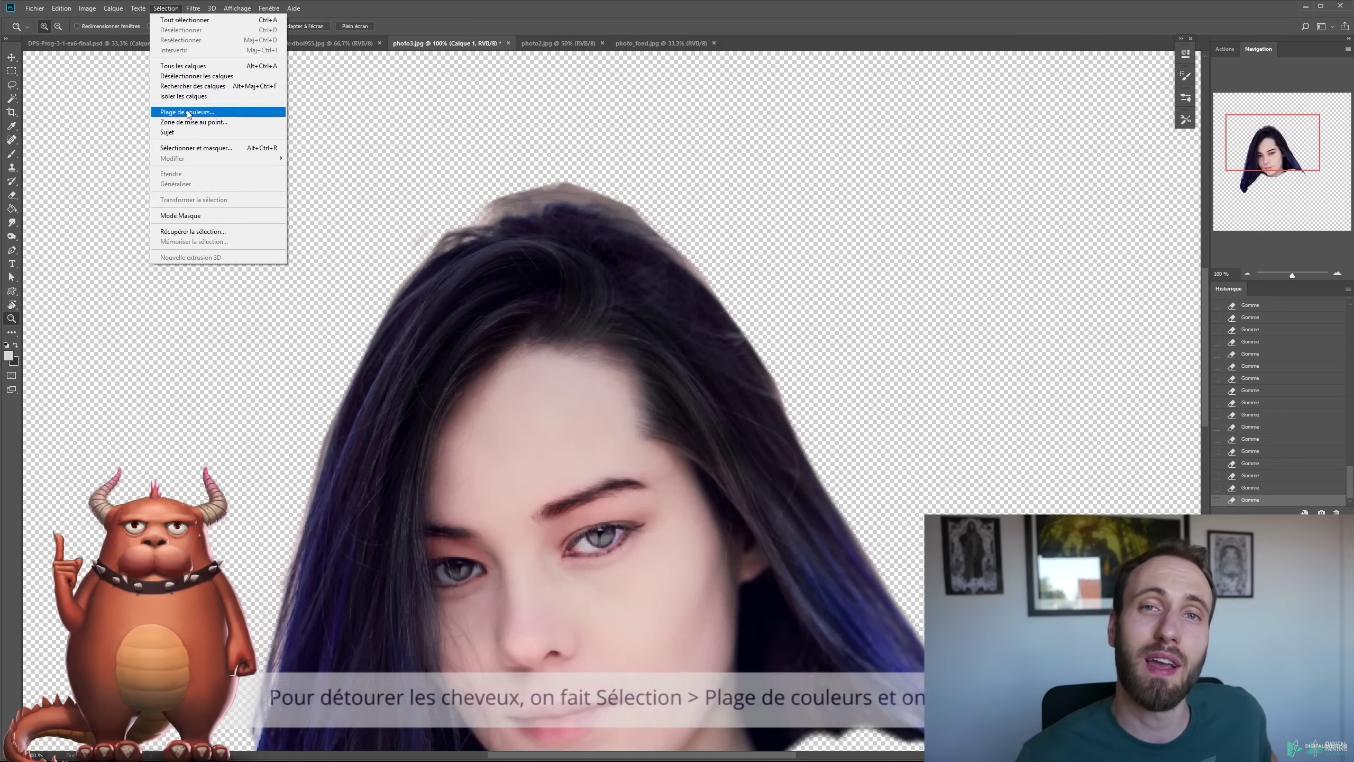
# Select the leftover background fringe around the woman's hair with Color Range, erase it and deselect
pyautogui.click(213, 114)
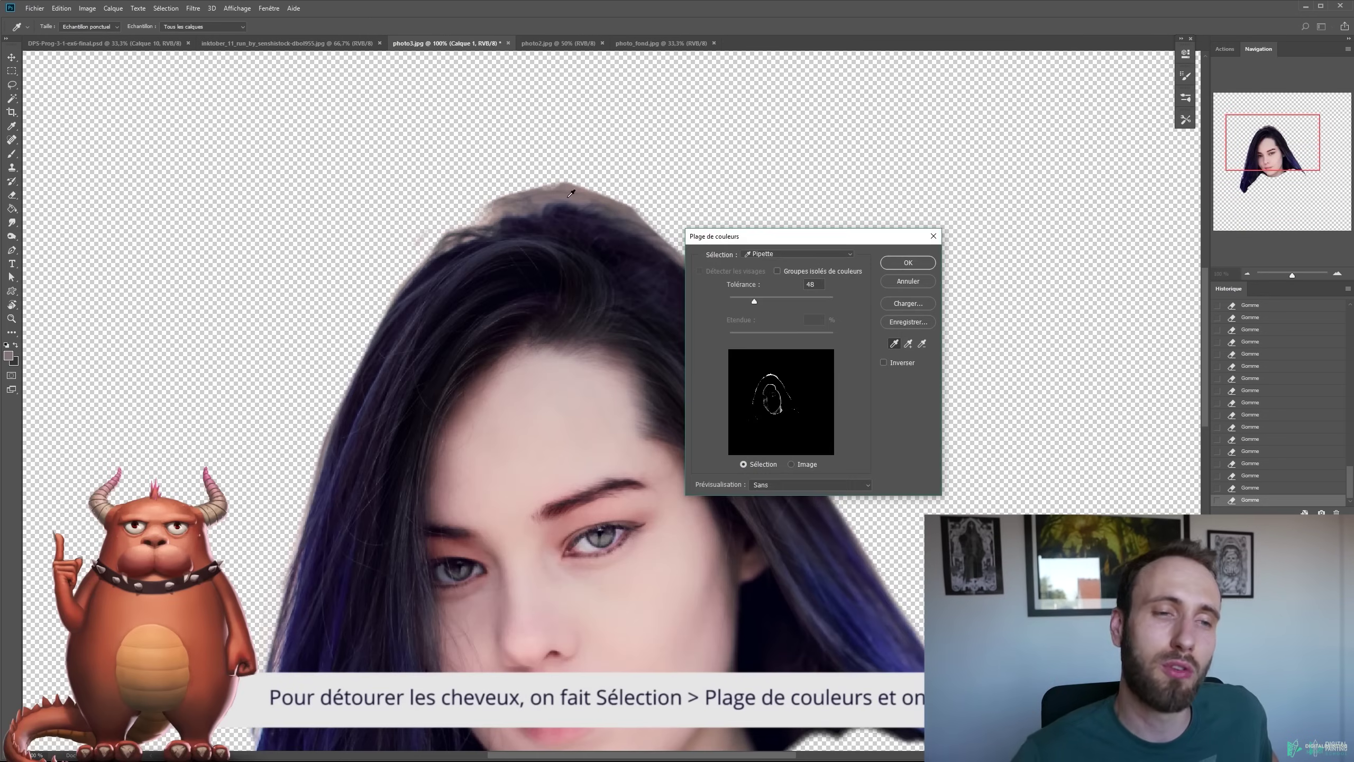
pyautogui.press('e')
pyautogui.moveTo(282, 661)
pyautogui.mouseDown()
pyautogui.moveTo(680, 248)
pyautogui.moveTo(776, 390)
pyautogui.mouseUp()
pyautogui.hotkey('ctrl', 'd')
pyautogui.hotkey('ctrl', 'z')
pyautogui.moveTo(658, 213); pyautogui.dragTo(719, 267)
pyautogui.hotkey('ctrl', 'd')
# Erase the remaining fringe along the top and both sides of the woman's hair
pyautogui.moveTo(579, 186); pyautogui.dragTo(478, 208)
pyautogui.moveTo(443, 230)
pyautogui.mouseDown()
pyautogui.moveTo(364, 292)
pyautogui.moveTo(333, 352)
pyautogui.mouseUp()
pyautogui.moveTo(693, 248)
pyautogui.mouseDown()
pyautogui.moveTo(753, 257)
pyautogui.moveTo(835, 451)
pyautogui.mouseUp()
pyautogui.scroll(-2, 835, 452)
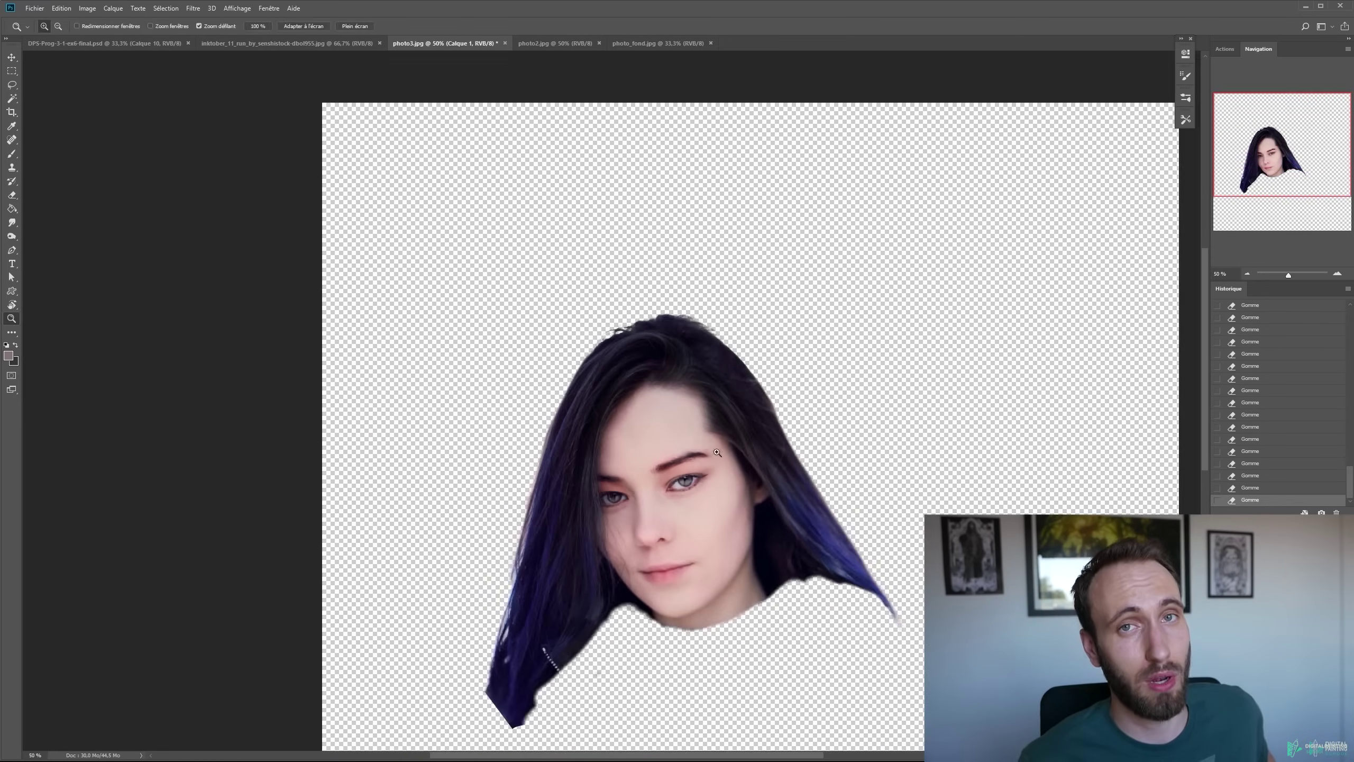
pyautogui.scroll(1, 484, 531)
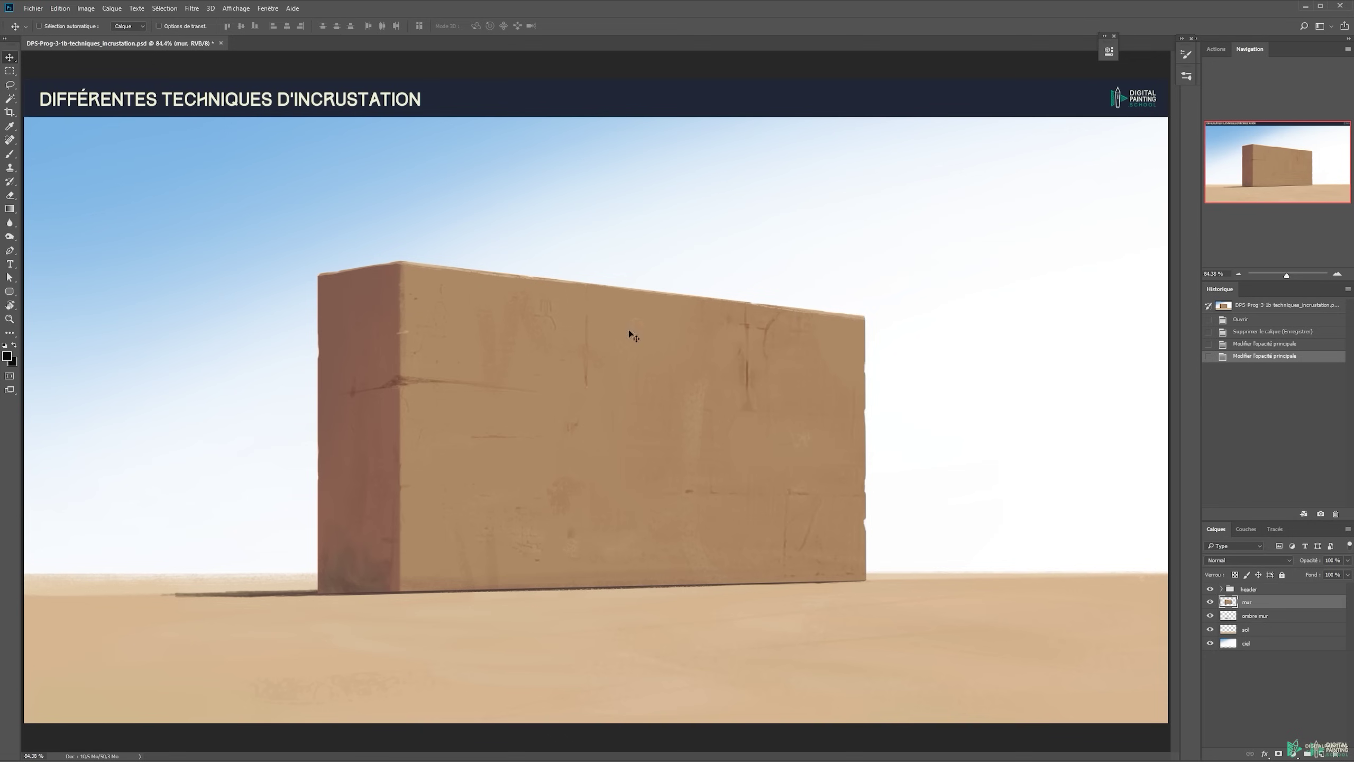
pyautogui.press('z')
pyautogui.click(634, 368)
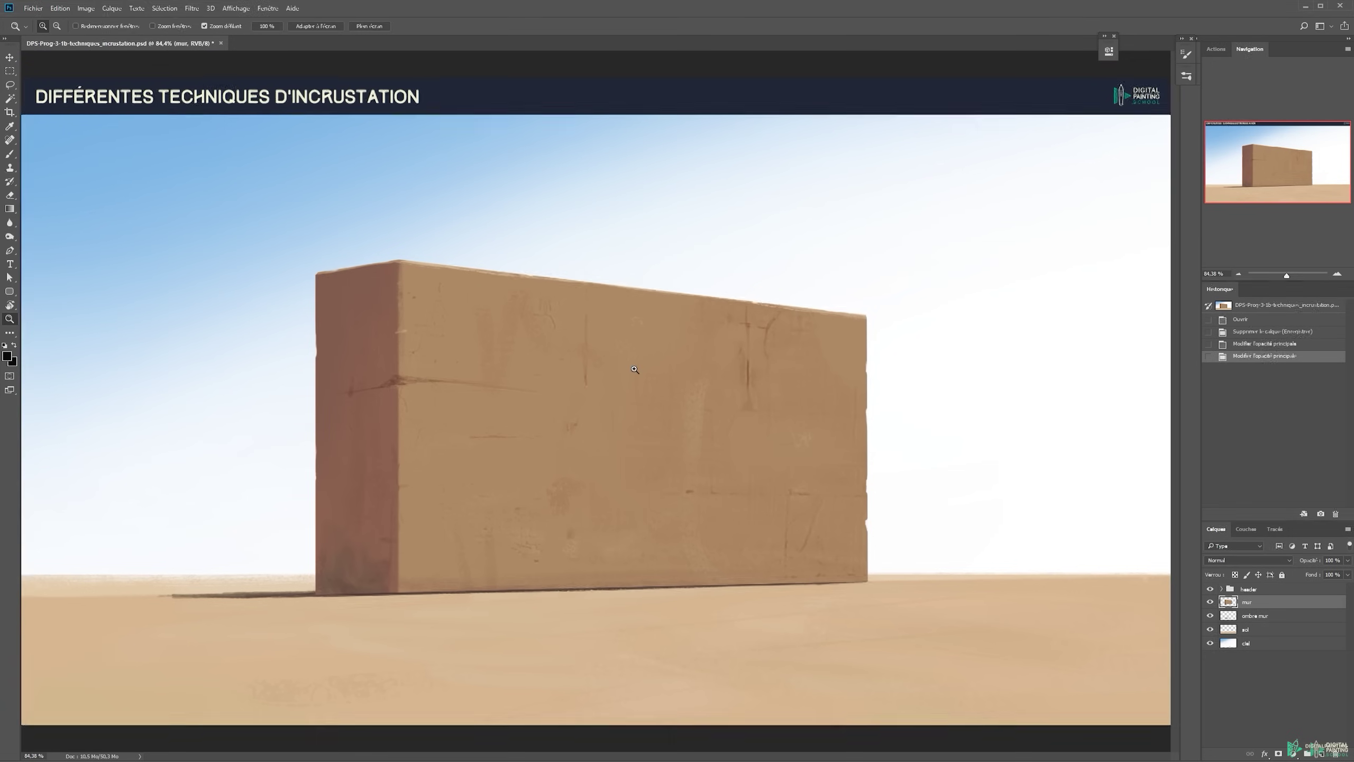
pyautogui.moveTo(581, 369); pyautogui.dragTo(616, 325)
pyautogui.press('v')
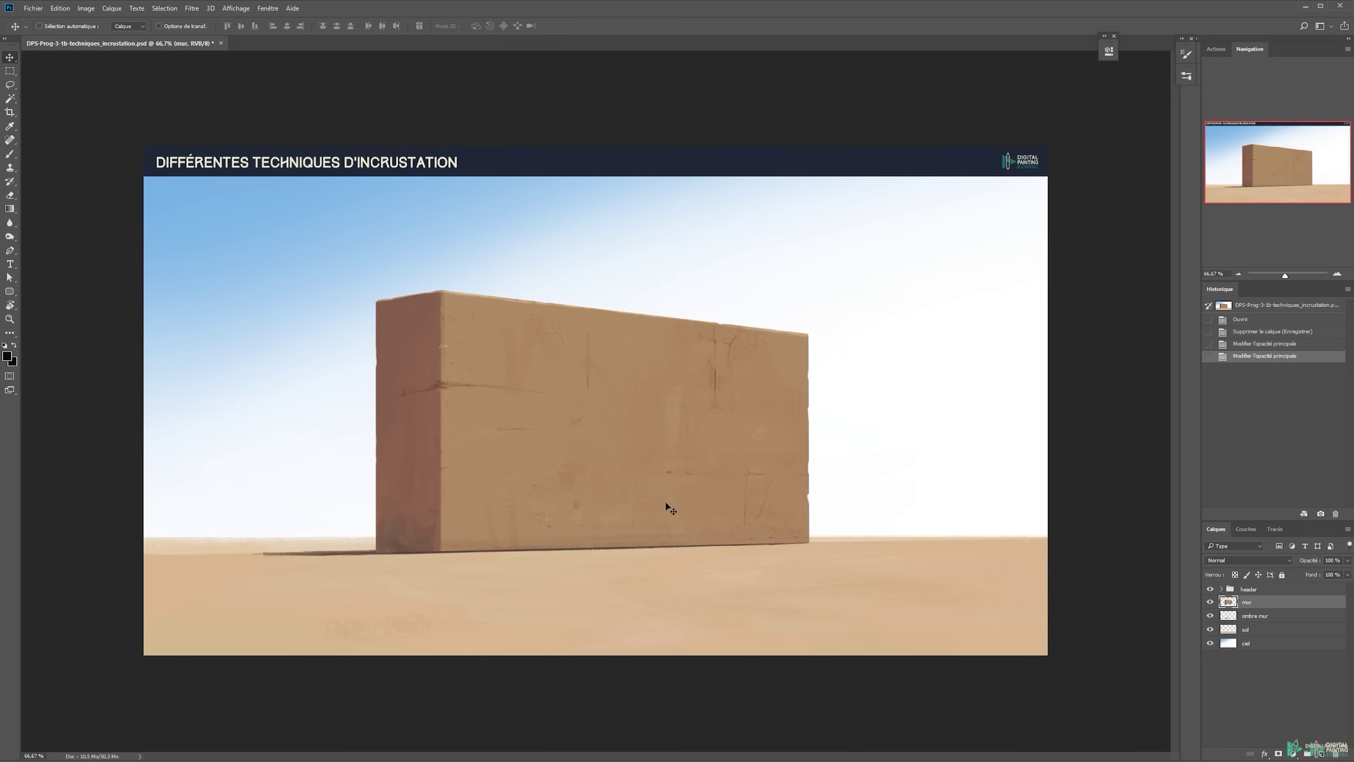
# Create a new layer above the layer mur and choose a textured brush from the loose presets above the Peinture folder
pyautogui.hotkey('ctrl', 'shift', 'n')
pyautogui.press('Return')
pyautogui.press('b')
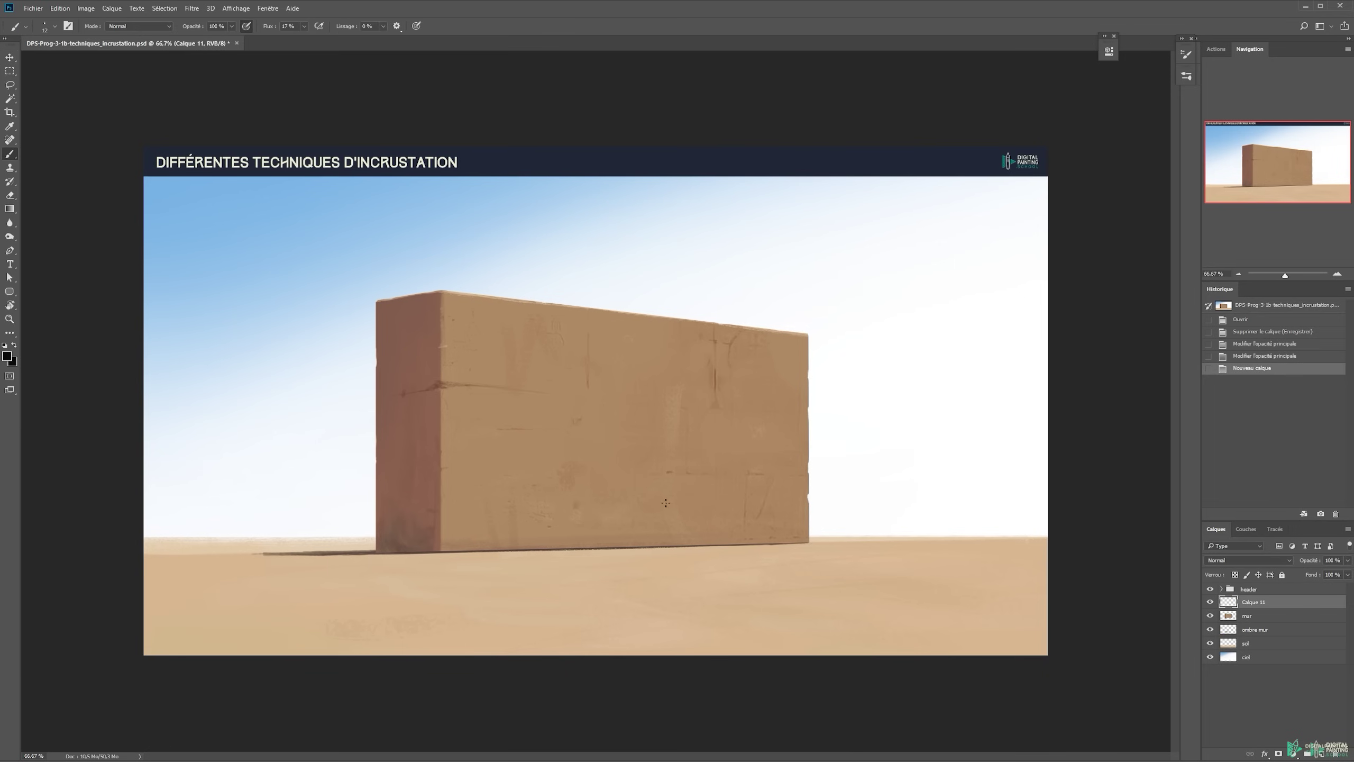
pyautogui.rightClick(469, 313)
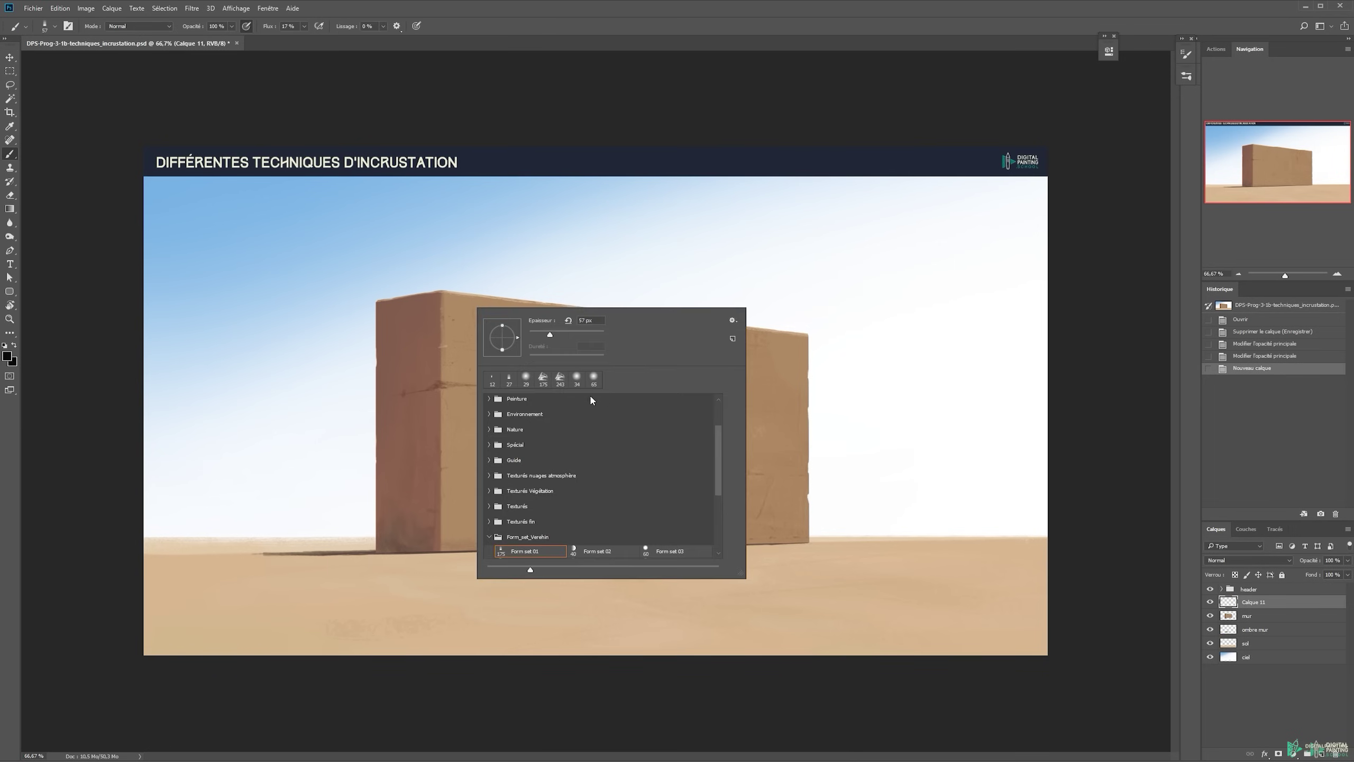
pyautogui.scroll(3, 713, 442)
pyautogui.click(593, 438)
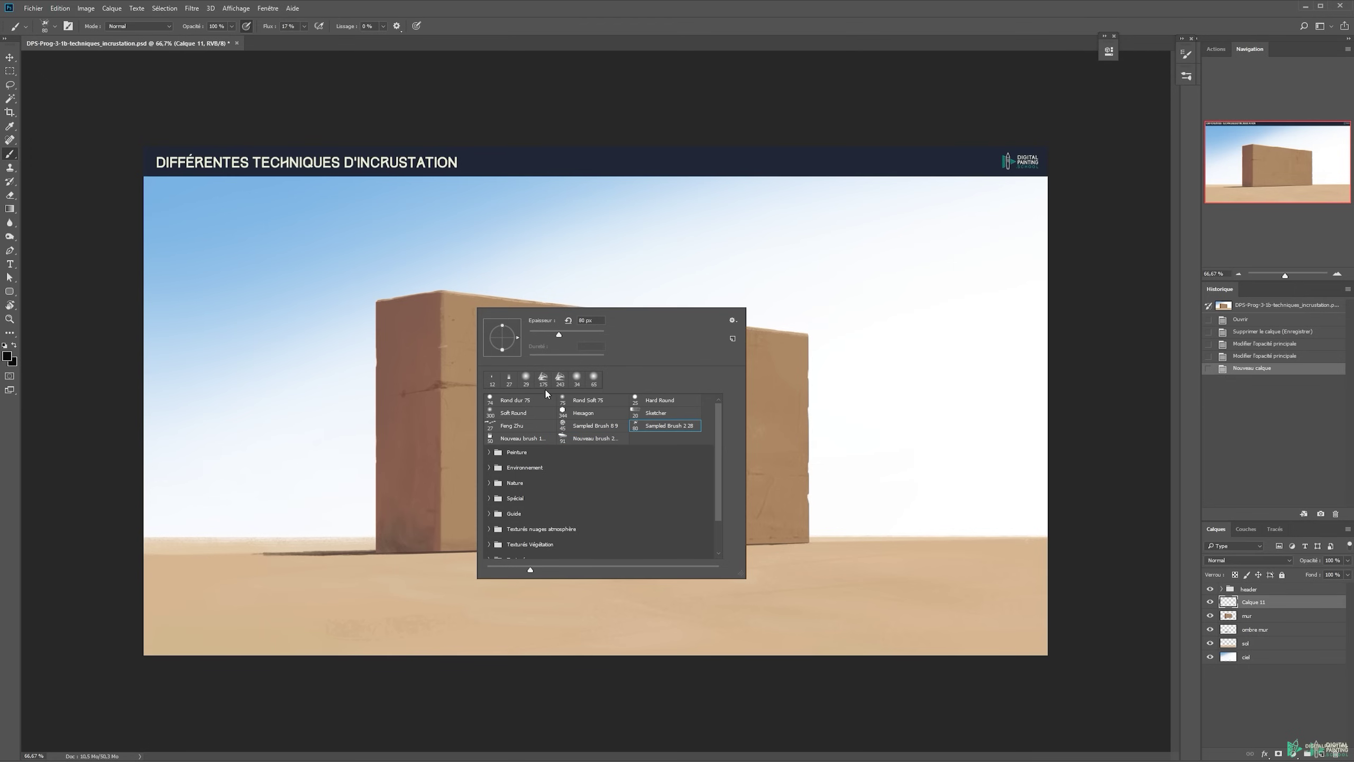
pyautogui.click(540, 440)
pyautogui.click(585, 441)
# Try painting faint light strokes over the wall with sampled sky and wall colours, and delete the painted layer
pyautogui.moveTo(431, 364)
pyautogui.mouseDown()
pyautogui.moveTo(454, 369)
pyautogui.moveTo(426, 364)
pyautogui.moveTo(496, 346)
pyautogui.moveTo(518, 323)
pyautogui.mouseUp()
pyautogui.keyDown('alt'); pyautogui.click(427, 358); pyautogui.keyUp('alt')
pyautogui.keyDown('alt'); pyautogui.click(373, 220); pyautogui.keyUp('alt')
pyautogui.click(485, 337)
pyautogui.click(486, 356)
pyautogui.keyDown('alt'); pyautogui.click(490, 336); pyautogui.keyUp('alt')
pyautogui.click(486, 347)
pyautogui.click(486, 352)
pyautogui.moveTo(482, 388); pyautogui.dragTo(482, 434)
pyautogui.moveTo(482, 394)
pyautogui.mouseDown()
pyautogui.moveTo(478, 514)
pyautogui.moveTo(739, 559)
pyautogui.mouseUp()
pyautogui.moveTo(579, 452); pyautogui.dragTo(619, 432)
pyautogui.moveTo(613, 431); pyautogui.dragTo(662, 447)
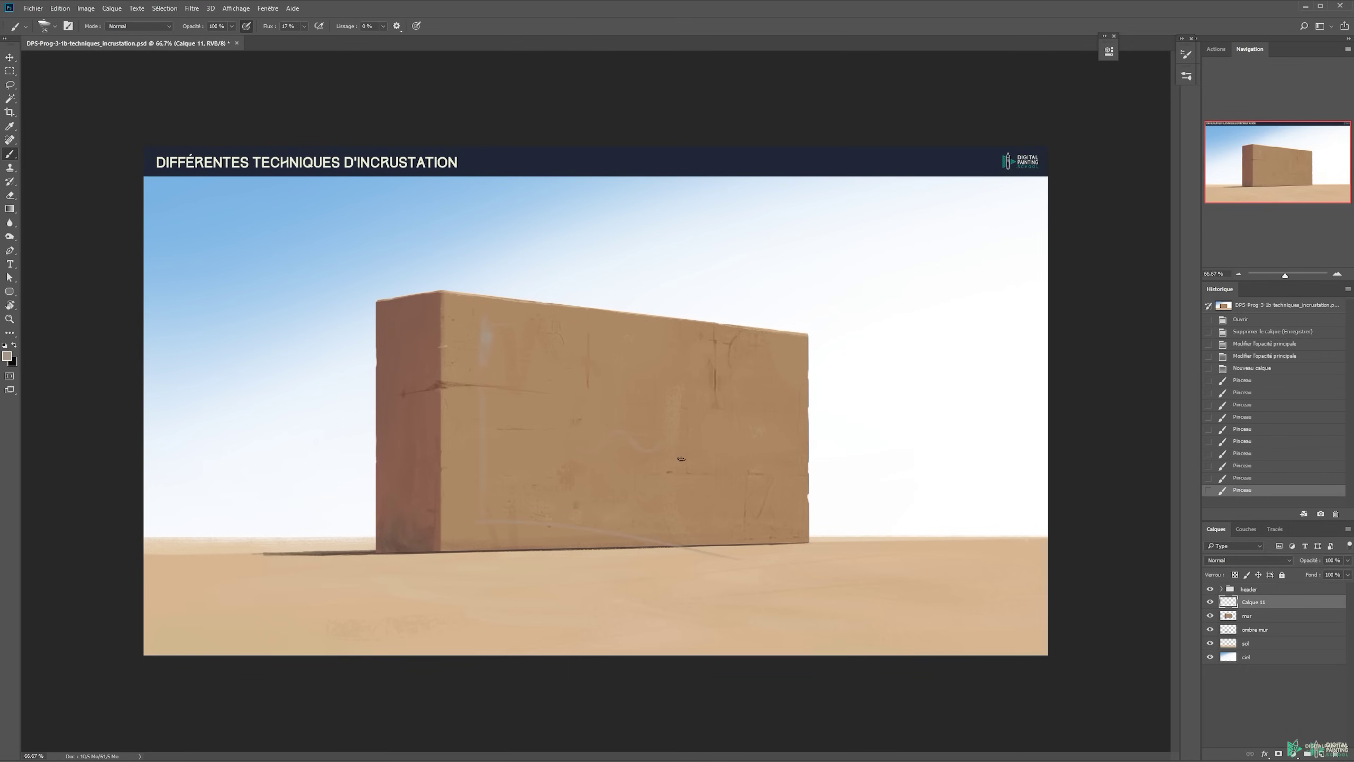
pyautogui.press('v')
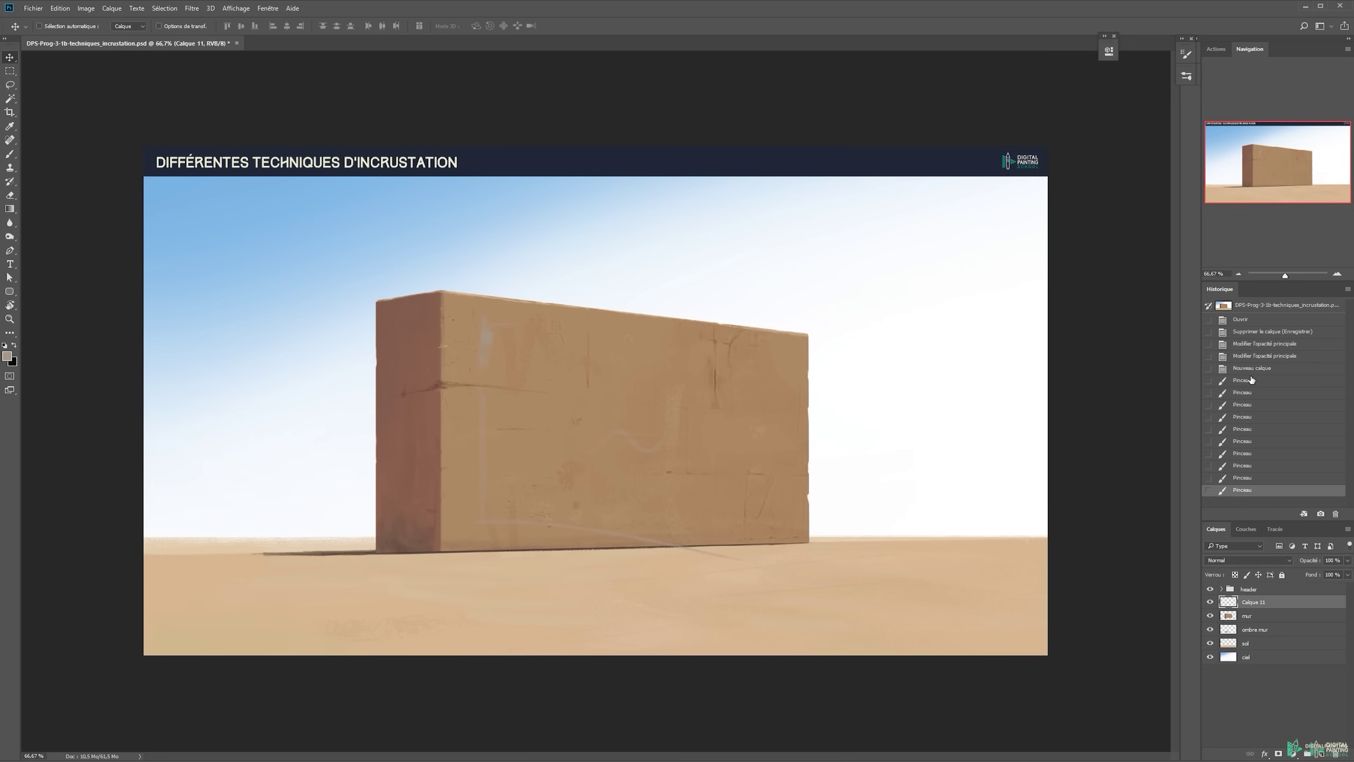
pyautogui.press('Delete')
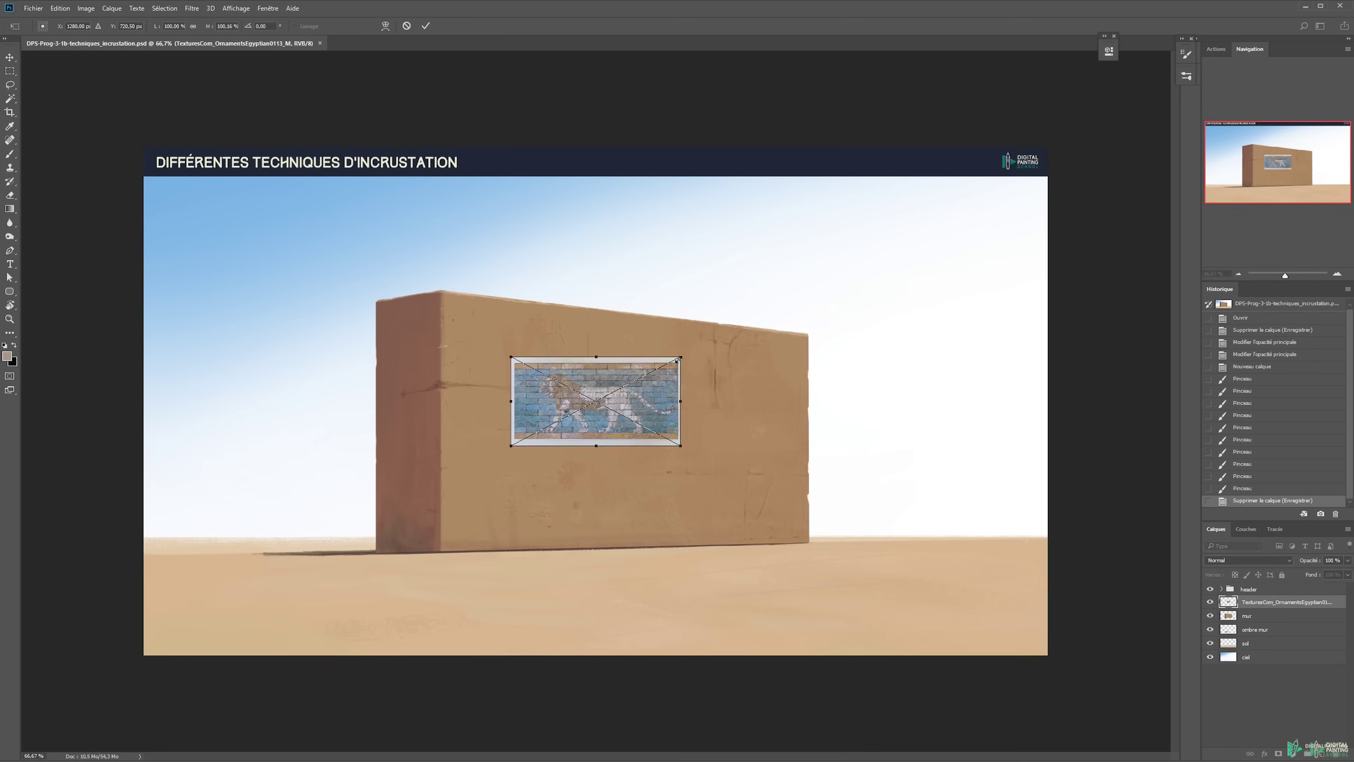
# Enlarge the placed Egyptian lion ornament texture to cover most of the canvas and shift it slightly down
pyautogui.moveTo(679, 361); pyautogui.dragTo(978, 198)
pyautogui.press('Return')
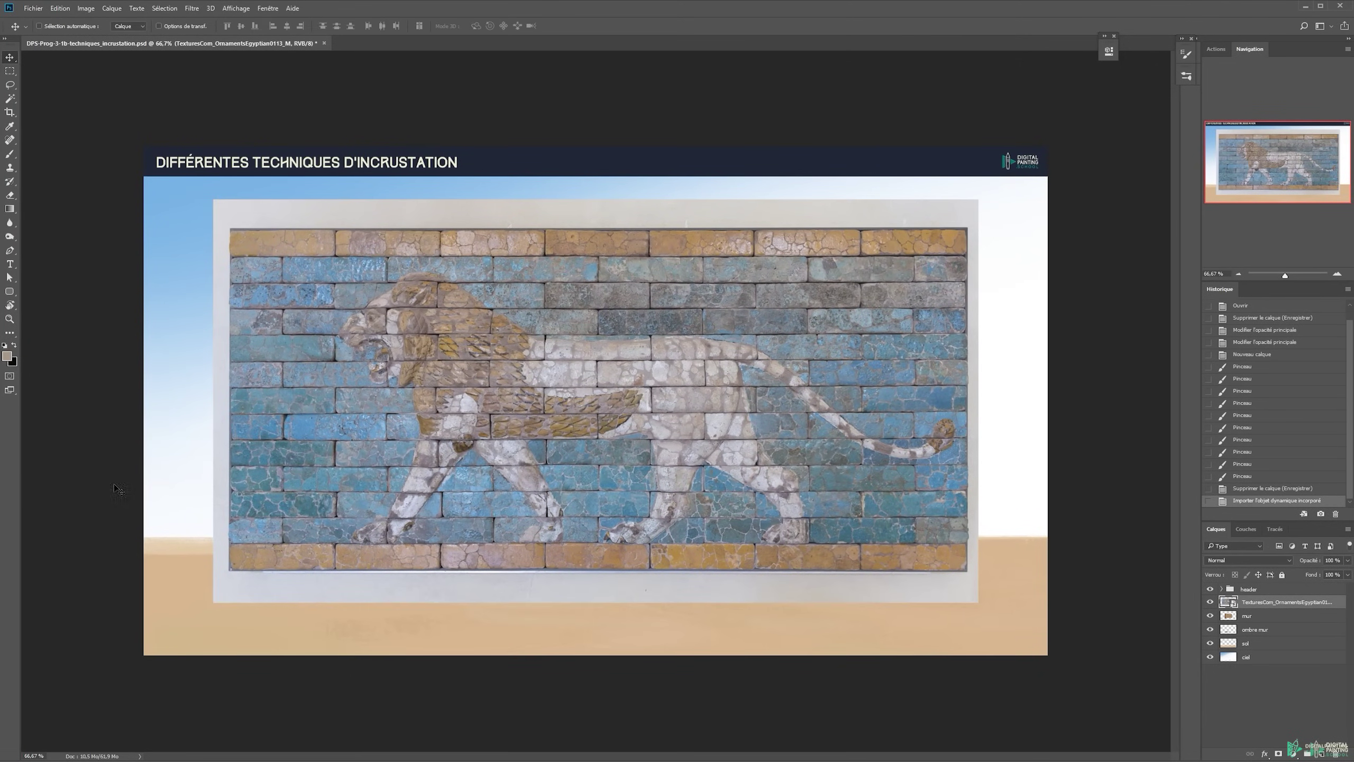
pyautogui.moveTo(523, 305)
pyautogui.mouseDown()
pyautogui.moveTo(446, 375)
pyautogui.moveTo(444, 275)
pyautogui.moveTo(509, 326)
pyautogui.mouseUp()
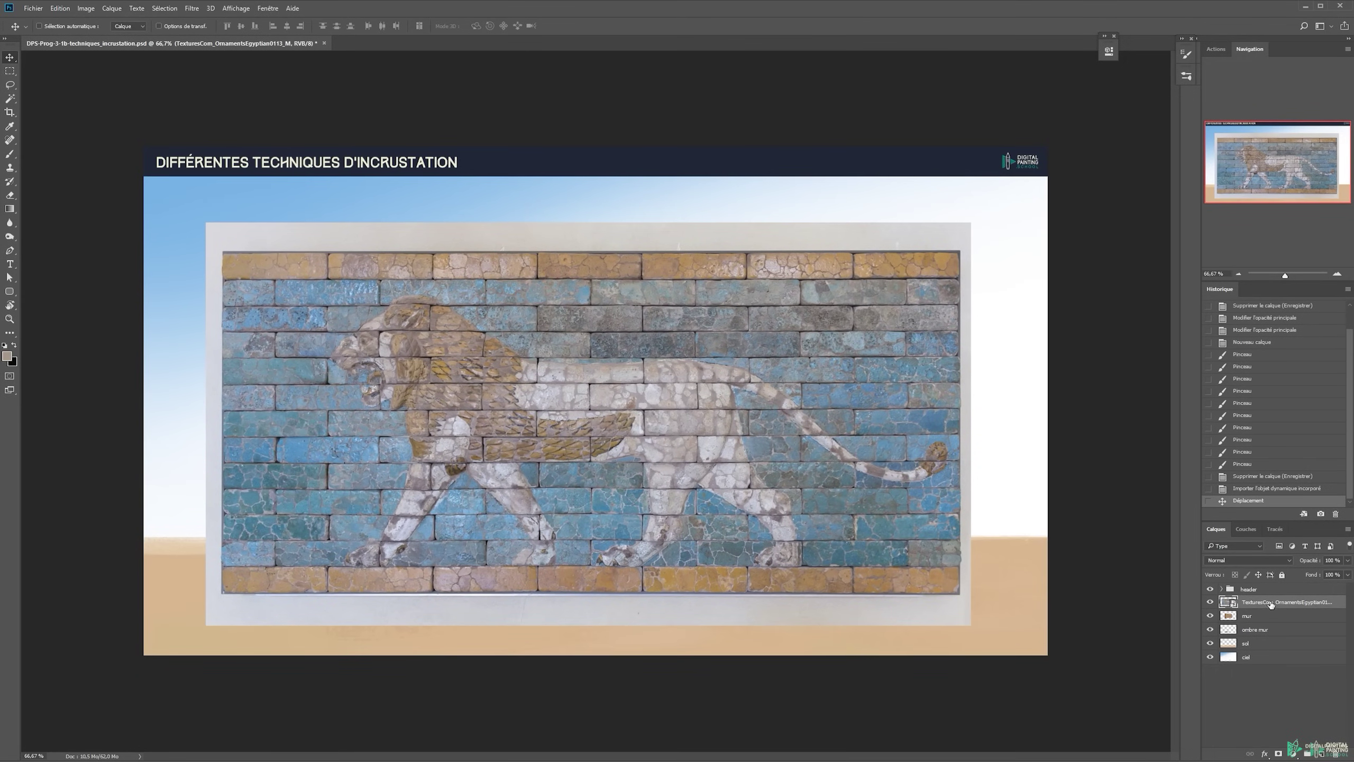
# Move the lion texture off the wall to expose the wall's shape and bring it back over the wall
pyautogui.click(1213, 561)
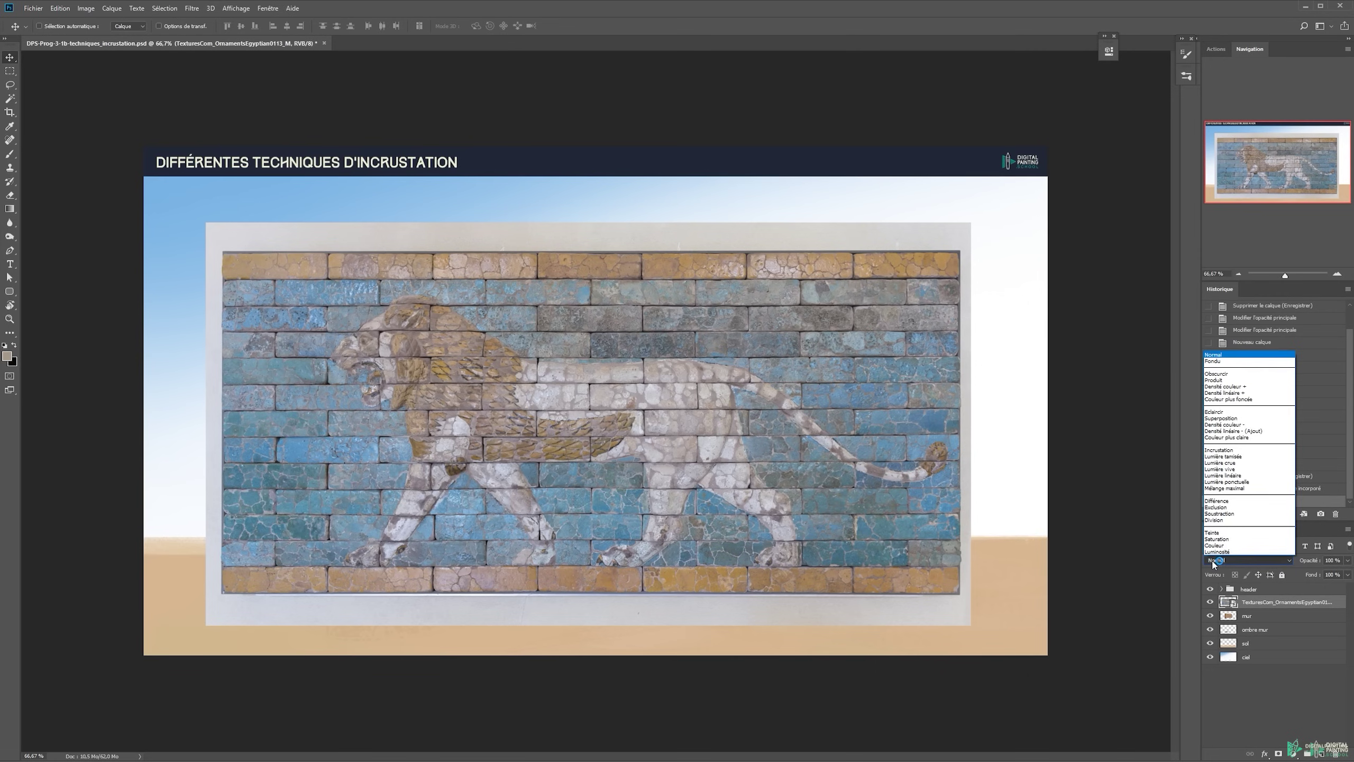
pyautogui.click(1215, 562)
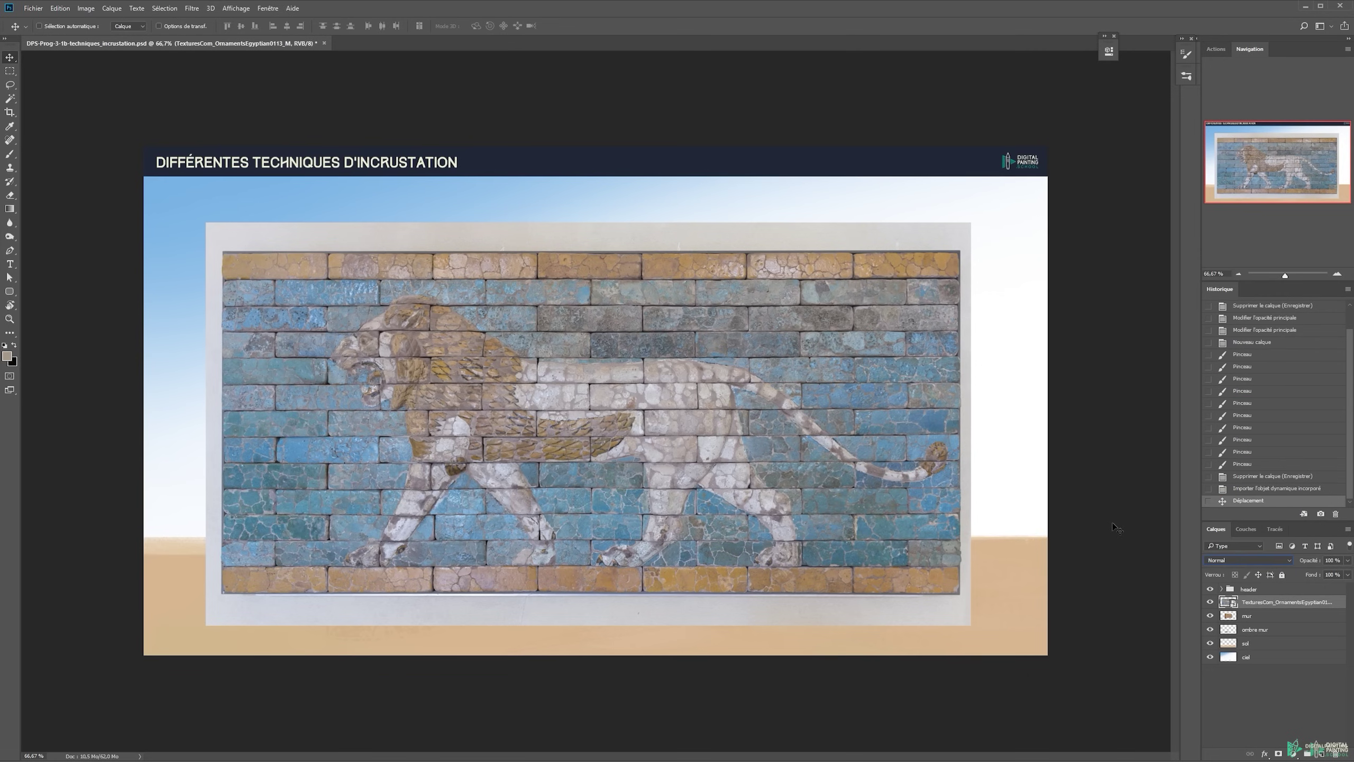
pyautogui.moveTo(636, 350); pyautogui.dragTo(643, 341)
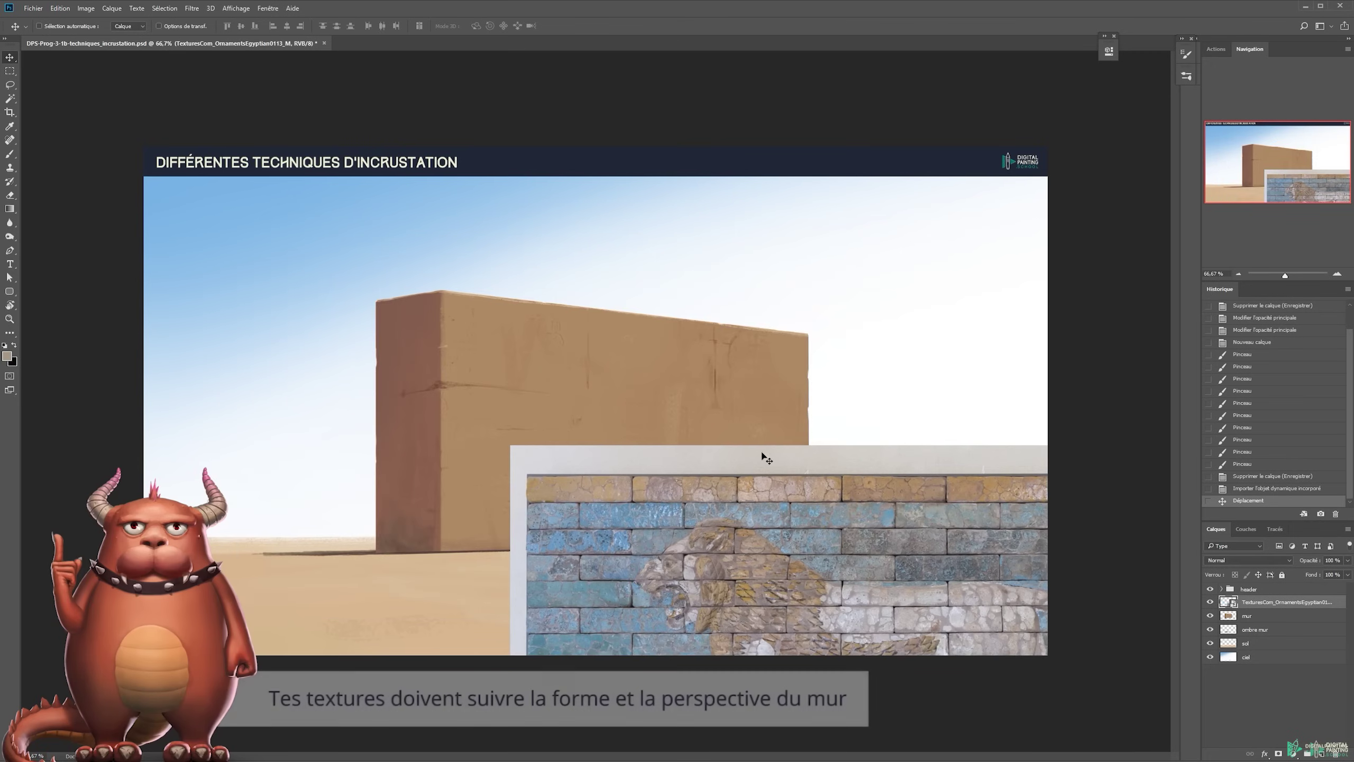
pyautogui.moveTo(809, 619); pyautogui.dragTo(695, 488)
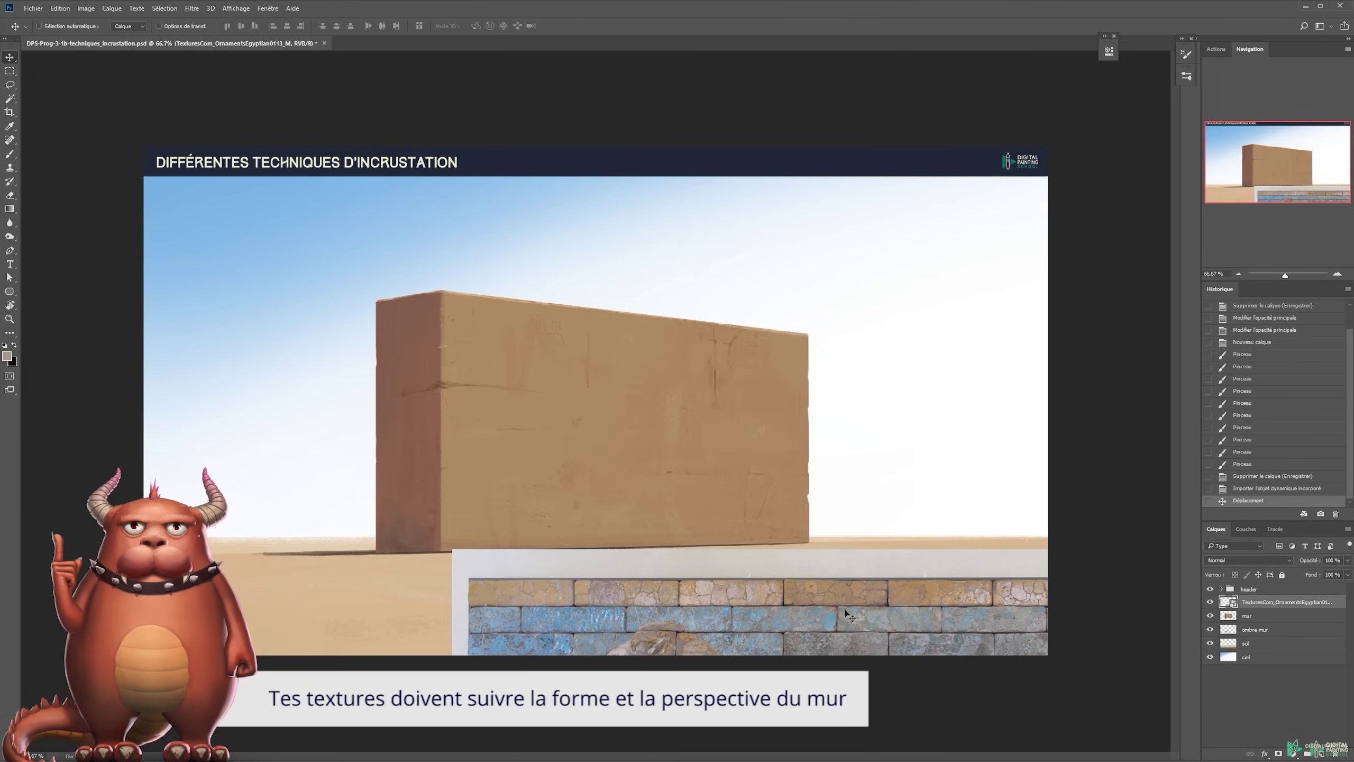
pyautogui.moveTo(813, 575); pyautogui.dragTo(679, 310)
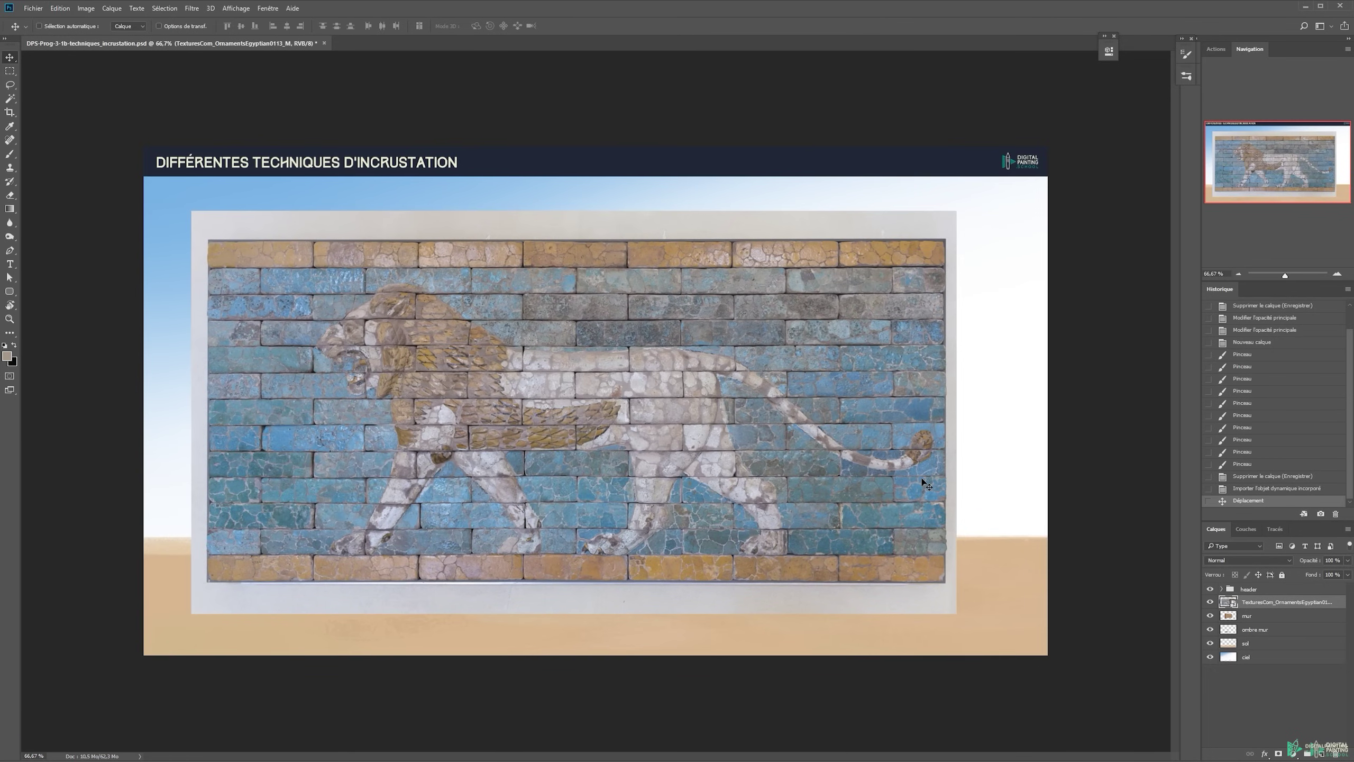
# Lower the lion texture's opacity to 50% and shift it to the right over the wall
pyautogui.press('5')
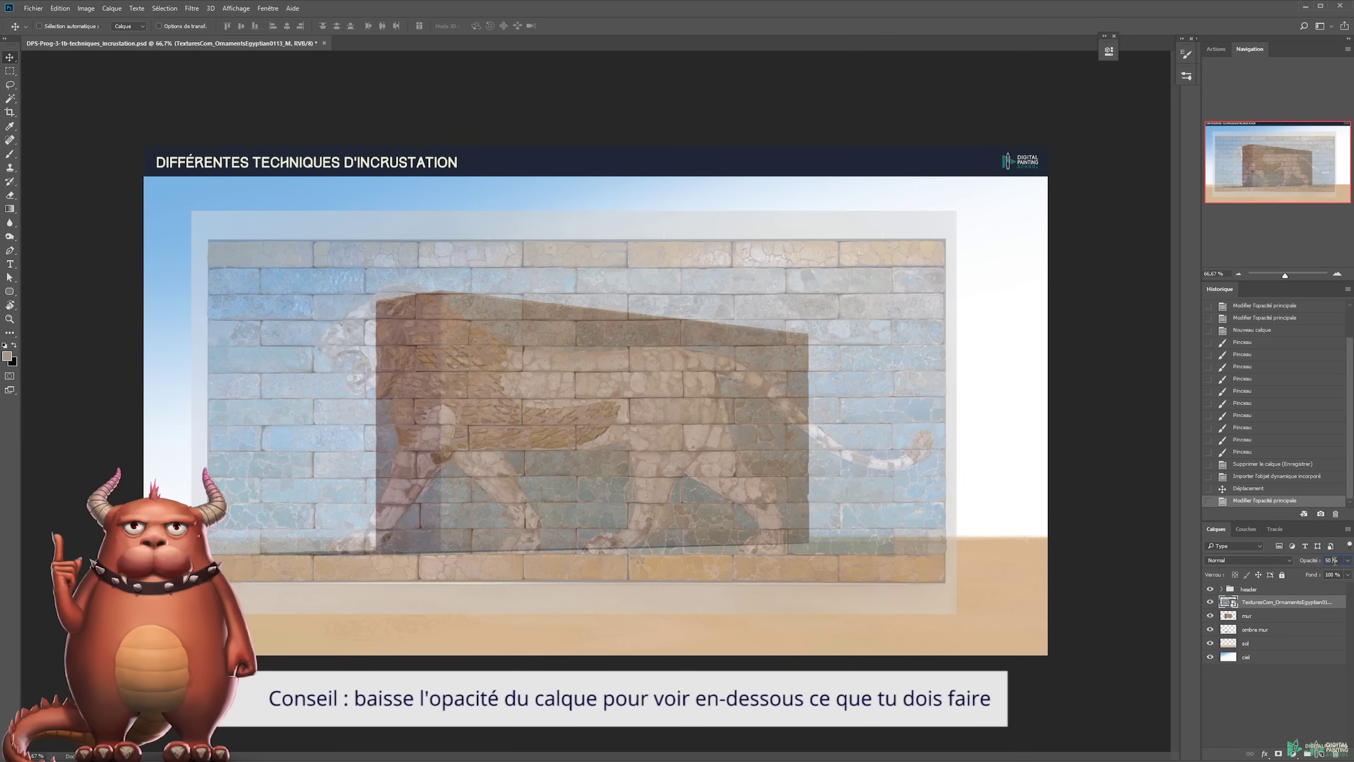
pyautogui.moveTo(413, 462); pyautogui.dragTo(483, 440)
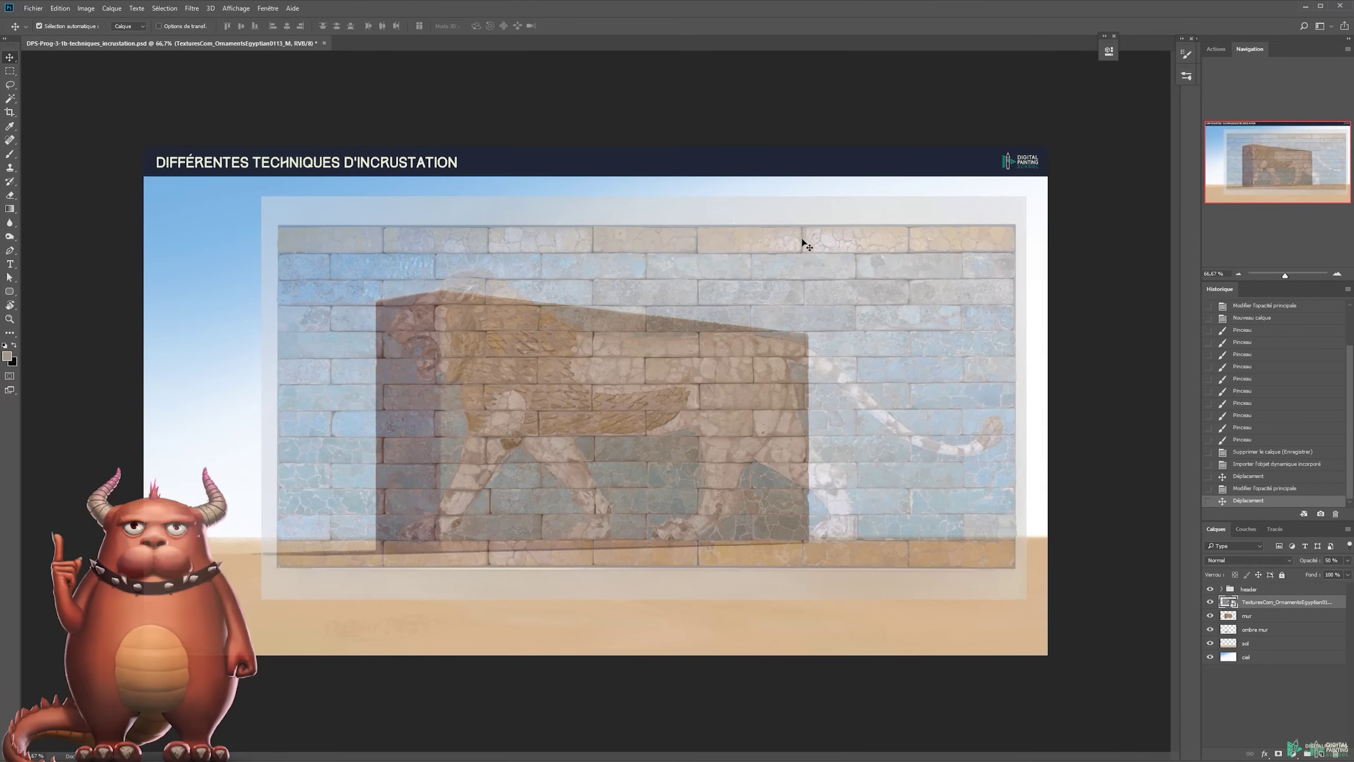
# Scale the lion texture down to the size of the wall, position it on the front face and restore 100% opacity
pyautogui.hotkey('ctrl', 't')
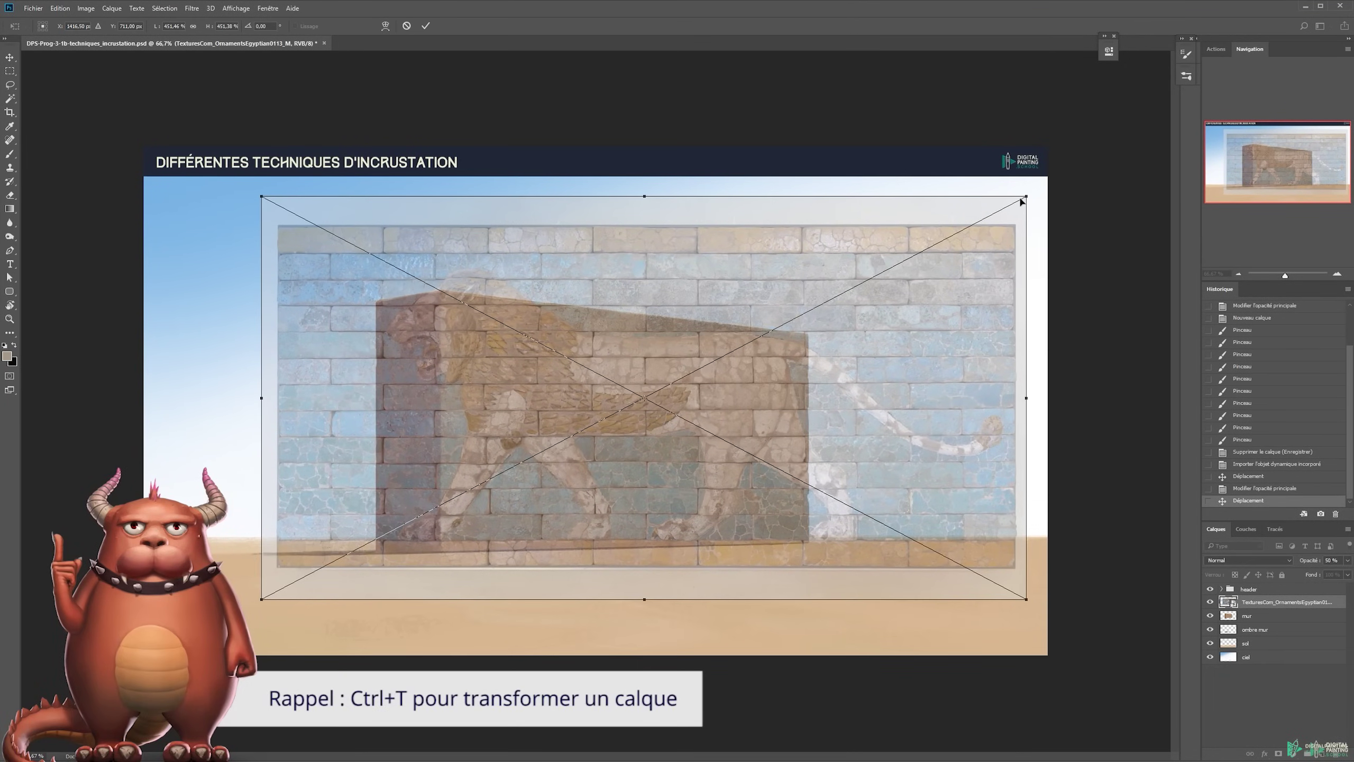
pyautogui.moveTo(1025, 198); pyautogui.dragTo(701, 366)
pyautogui.moveTo(649, 426); pyautogui.dragTo(760, 382)
pyautogui.moveTo(807, 324); pyautogui.dragTo(712, 395)
pyautogui.press('Return')
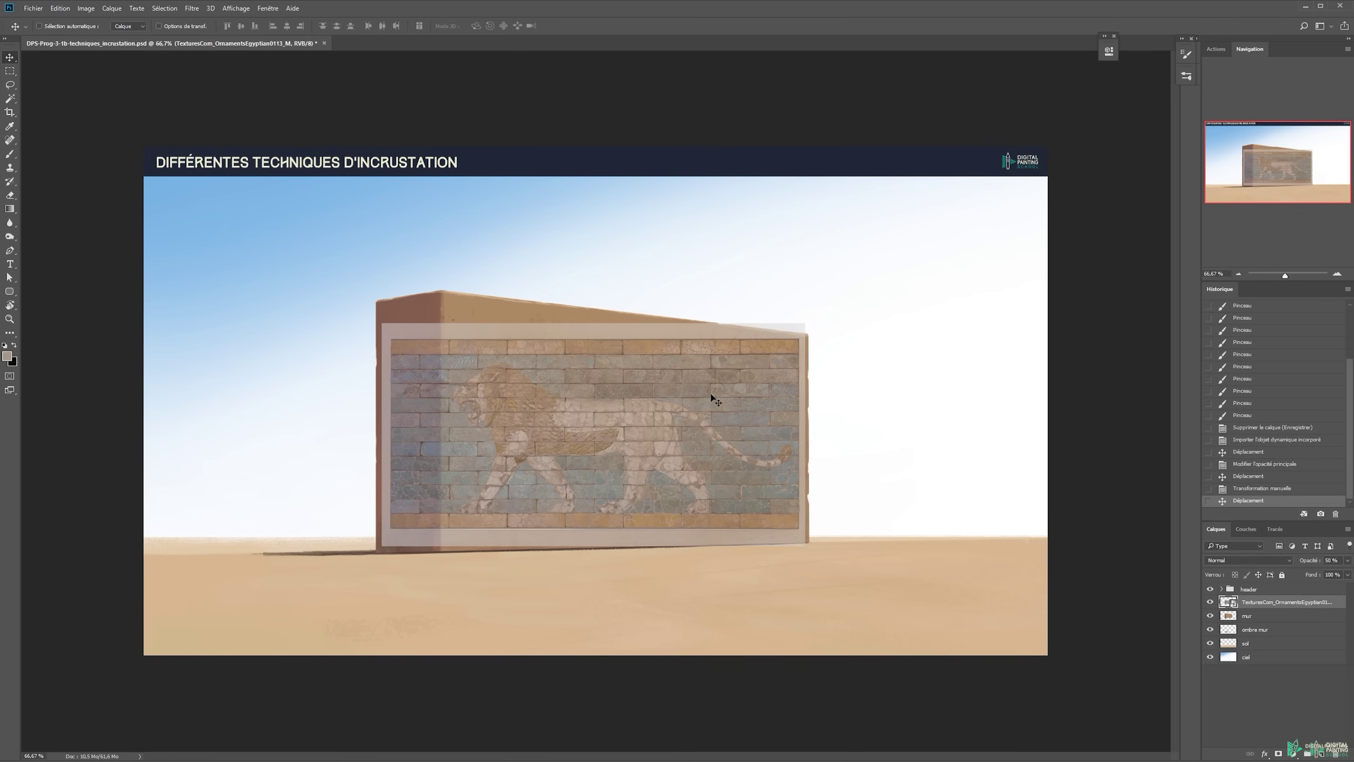
pyautogui.press('0')
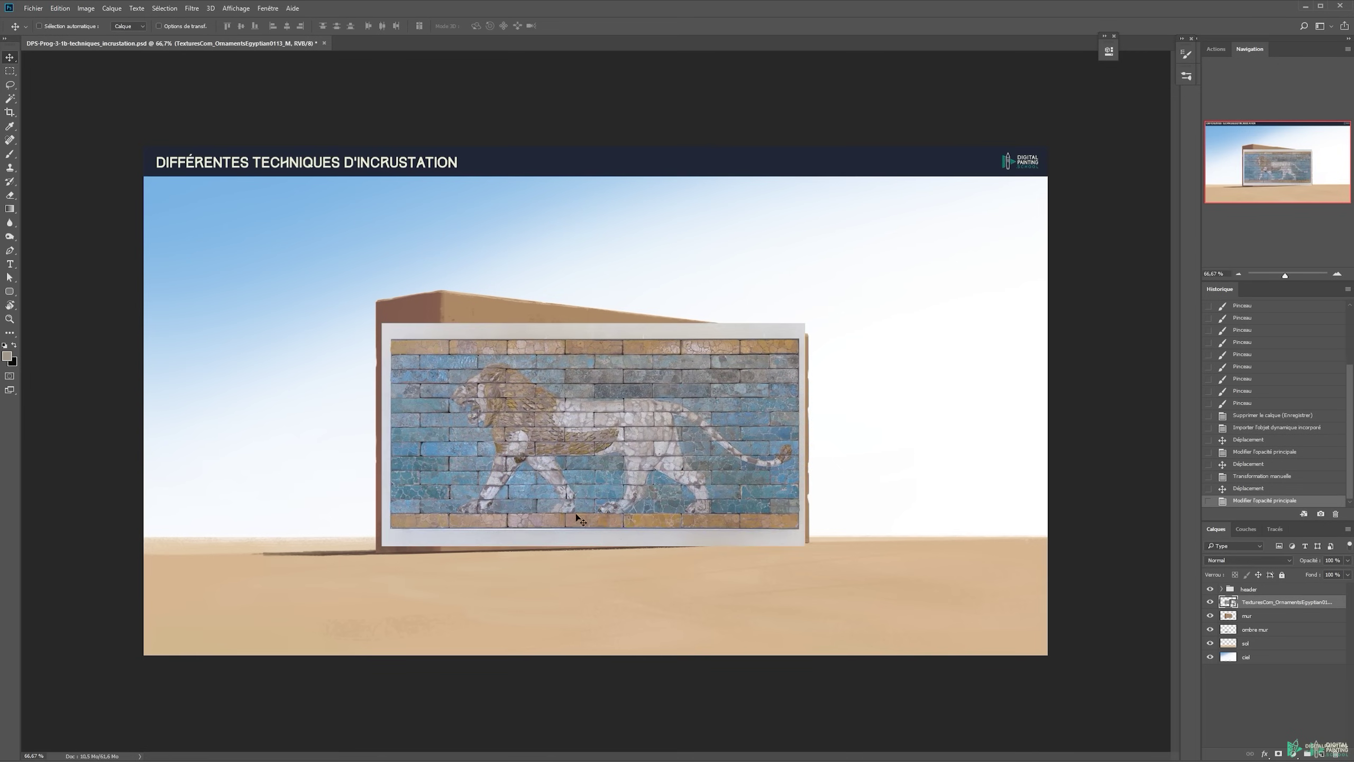
# Undo the opacity change to bring back 50% and move the lion texture onto the near upper corner of the wall's front face
pyautogui.hotkey('ctrl', 'z')
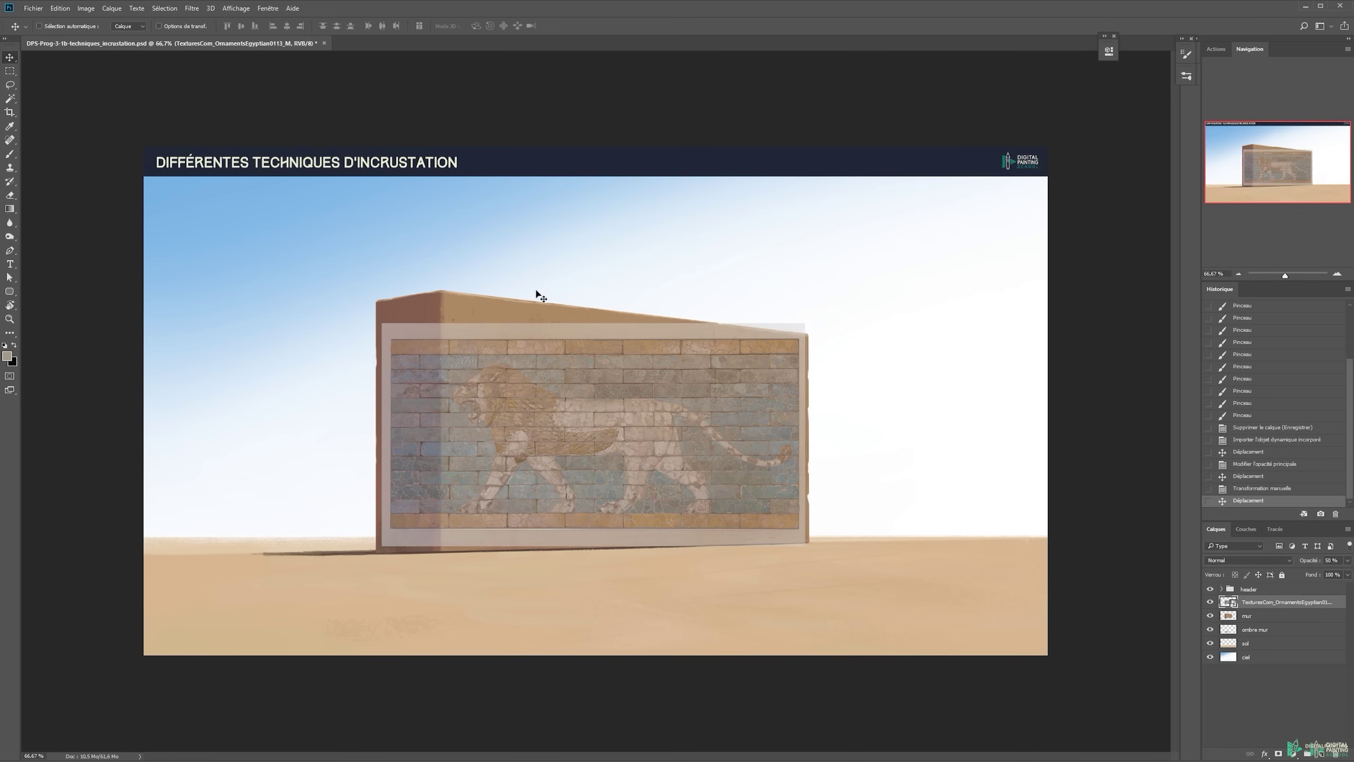
pyautogui.moveTo(648, 450)
pyautogui.mouseDown()
pyautogui.moveTo(704, 301)
pyautogui.moveTo(649, 450)
pyautogui.mouseUp()
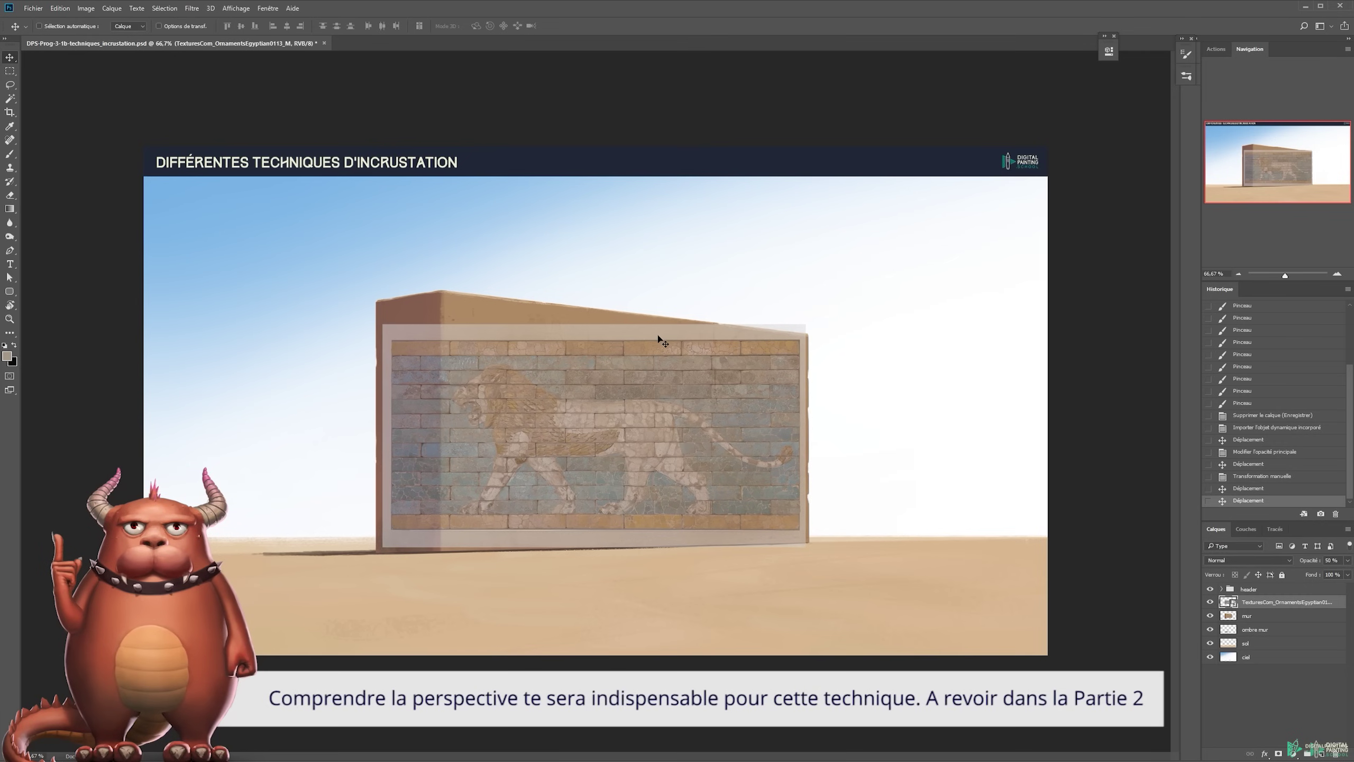
pyautogui.moveTo(659, 339); pyautogui.dragTo(688, 372)
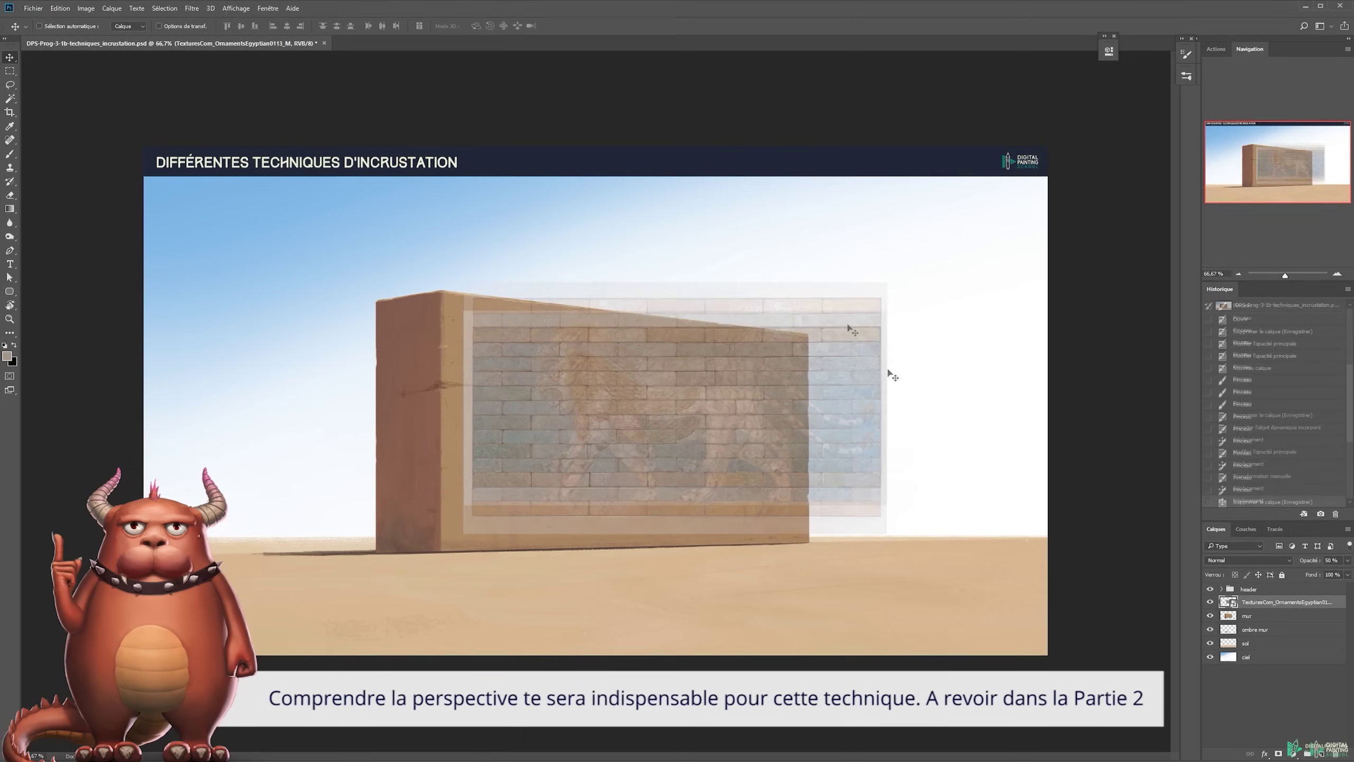
pyautogui.moveTo(645, 369); pyautogui.dragTo(616, 338)
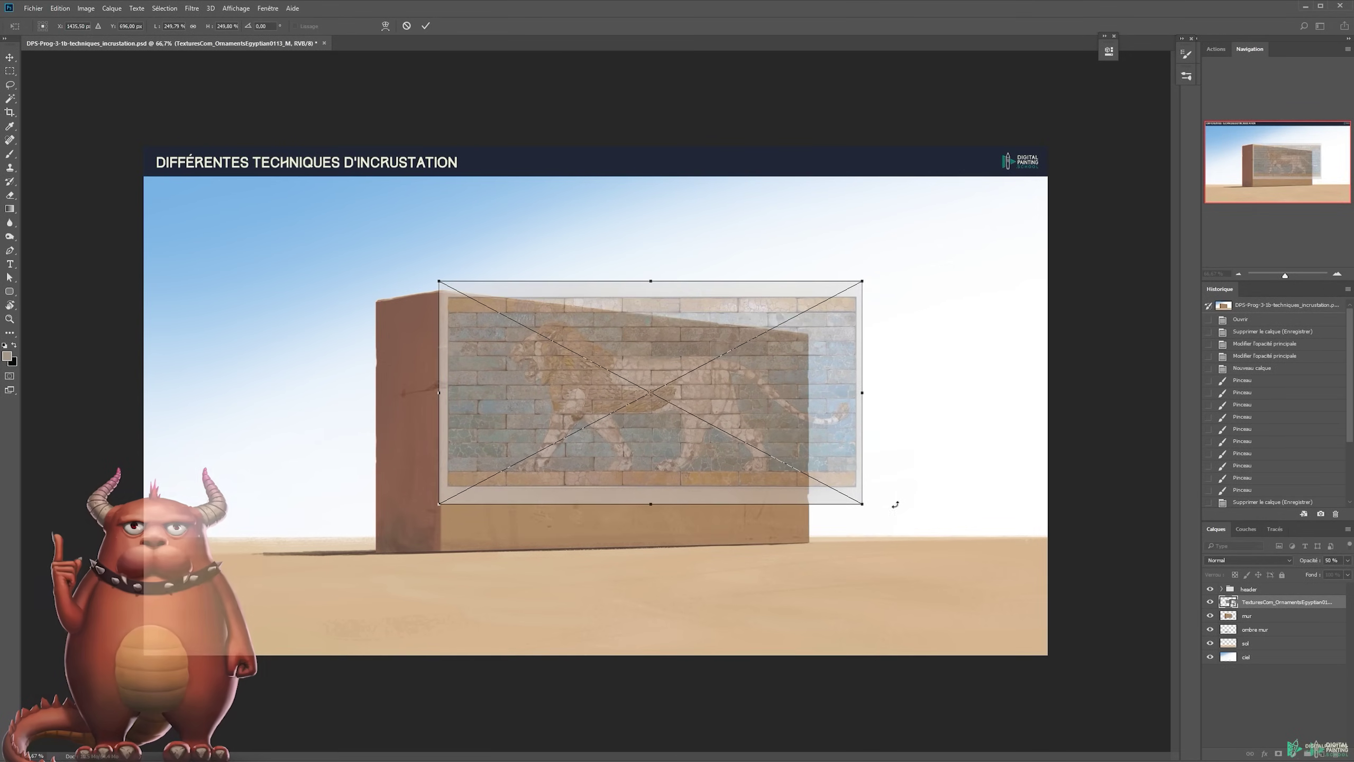
# Scale the lion texture up to the wall's near-edge height and squeeze its width to fit the front face
pyautogui.moveTo(862, 504); pyautogui.dragTo(962, 593)
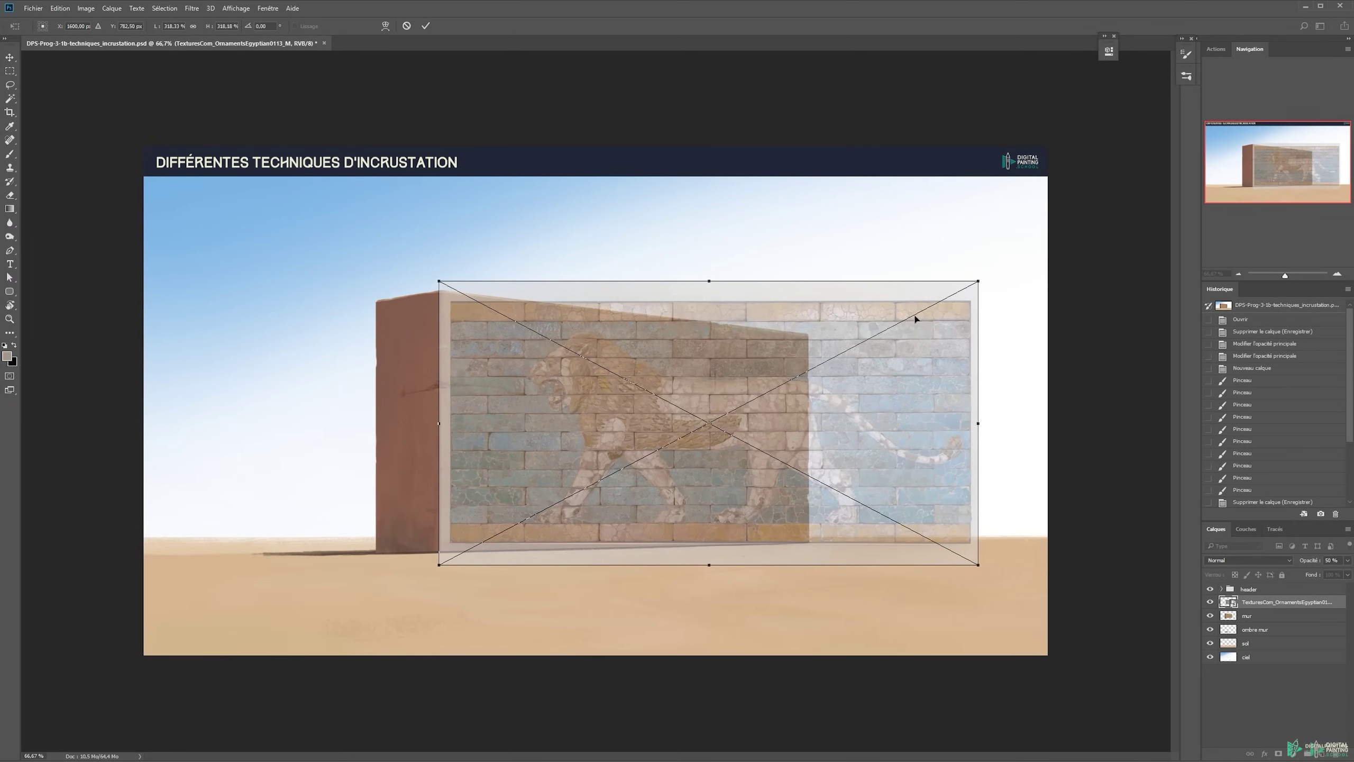
pyautogui.rightClick(912, 340)
pyautogui.click(950, 354)
pyautogui.moveTo(985, 421); pyautogui.dragTo(811, 434)
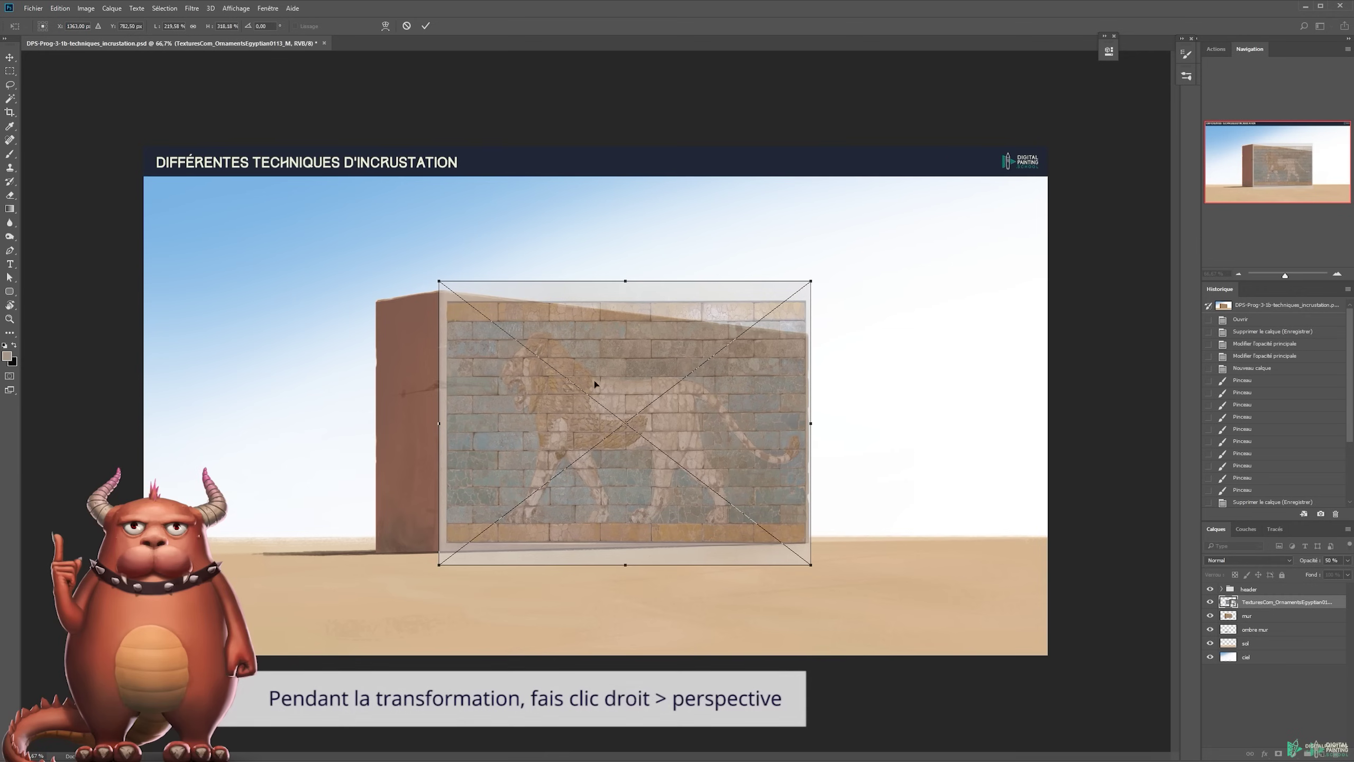
pyautogui.moveTo(439, 427); pyautogui.dragTo(442, 427)
# Taper the lion texture with Perspective towards the wall's far end, and distort its lower far corner with Torsion to follow the wall's base
pyautogui.rightClick(808, 397)
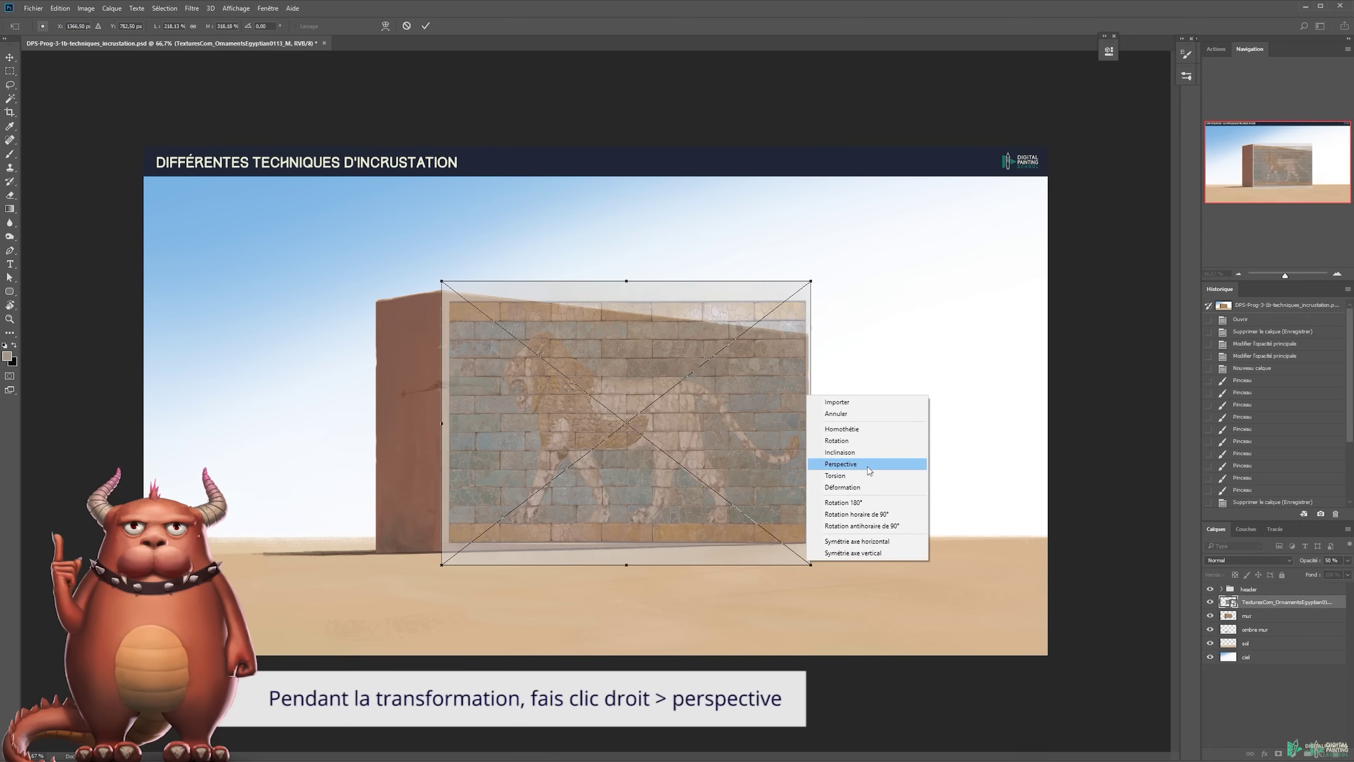
pyautogui.click(842, 464)
pyautogui.moveTo(811, 283); pyautogui.dragTo(818, 327)
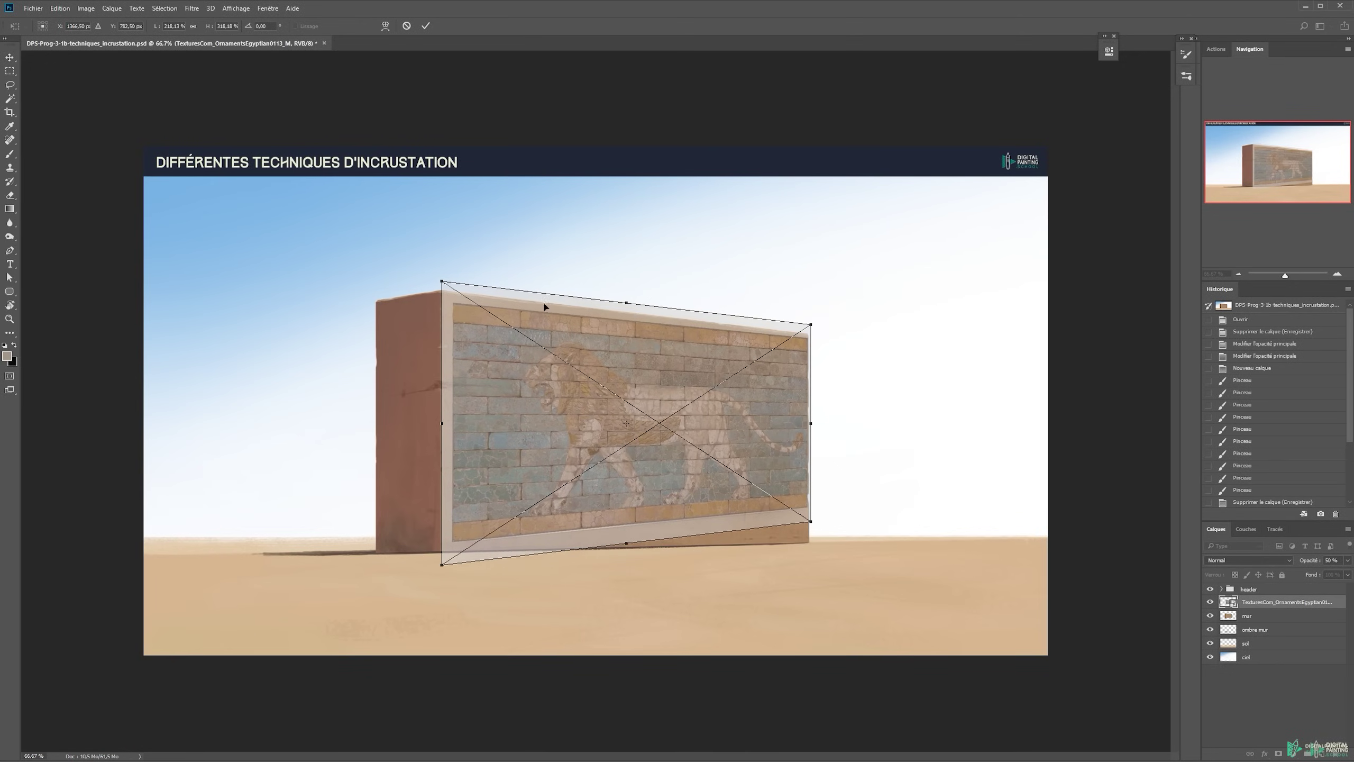
pyautogui.rightClick(883, 427)
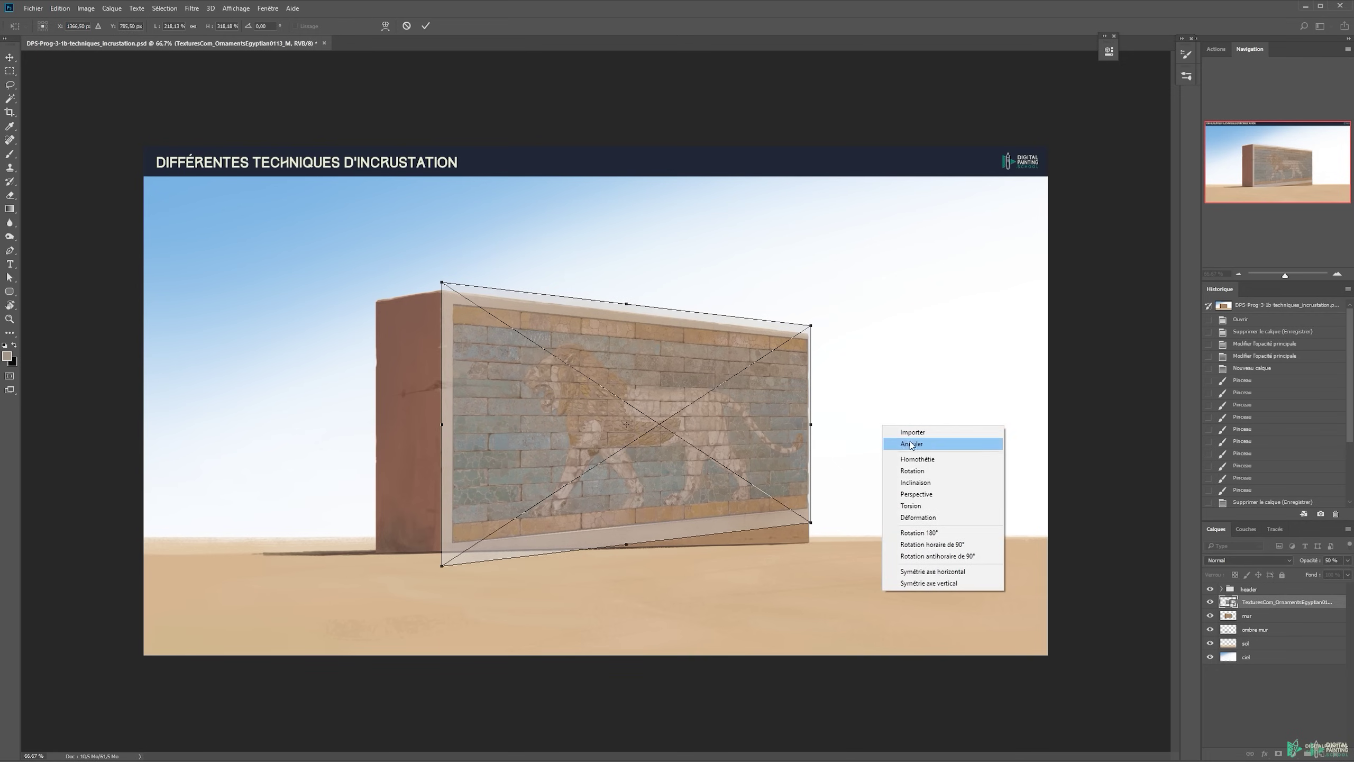
pyautogui.click(922, 507)
pyautogui.moveTo(810, 526); pyautogui.dragTo(813, 556)
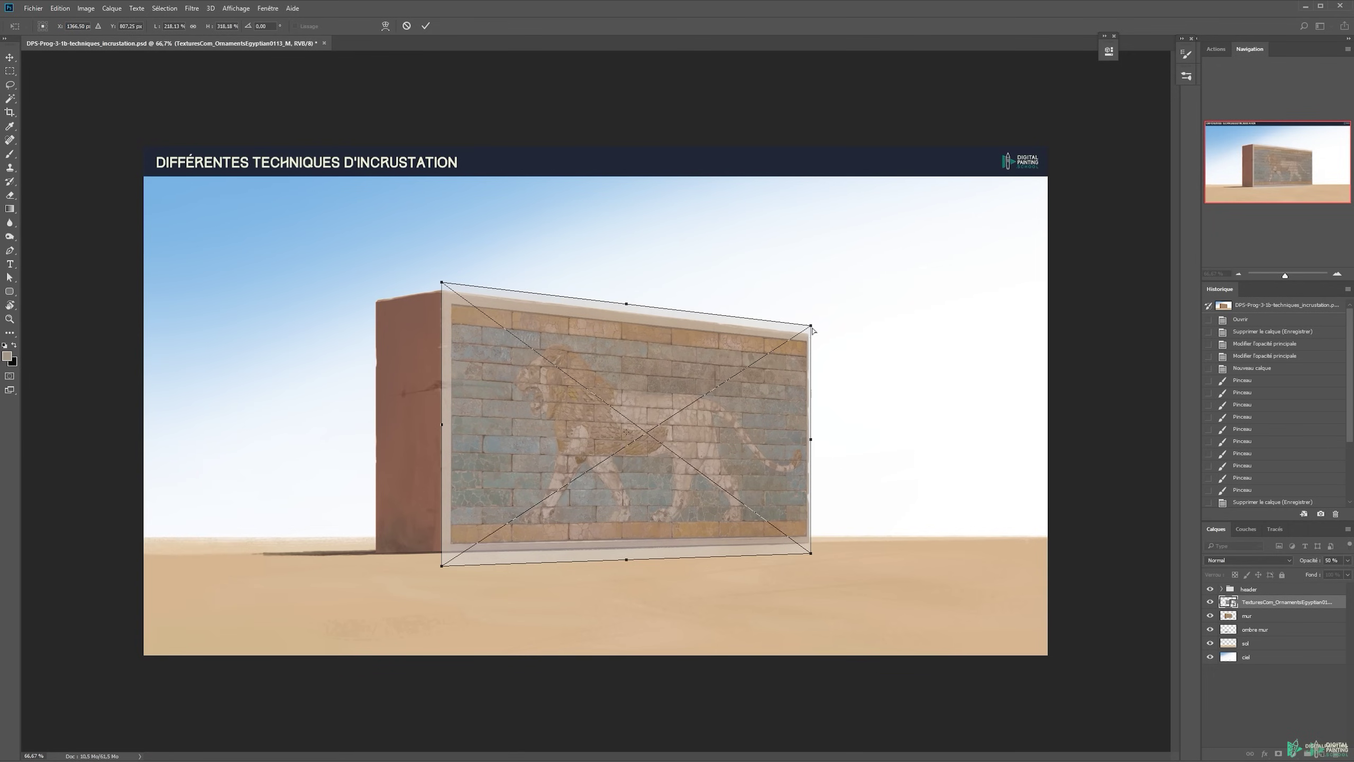
pyautogui.press('Return')
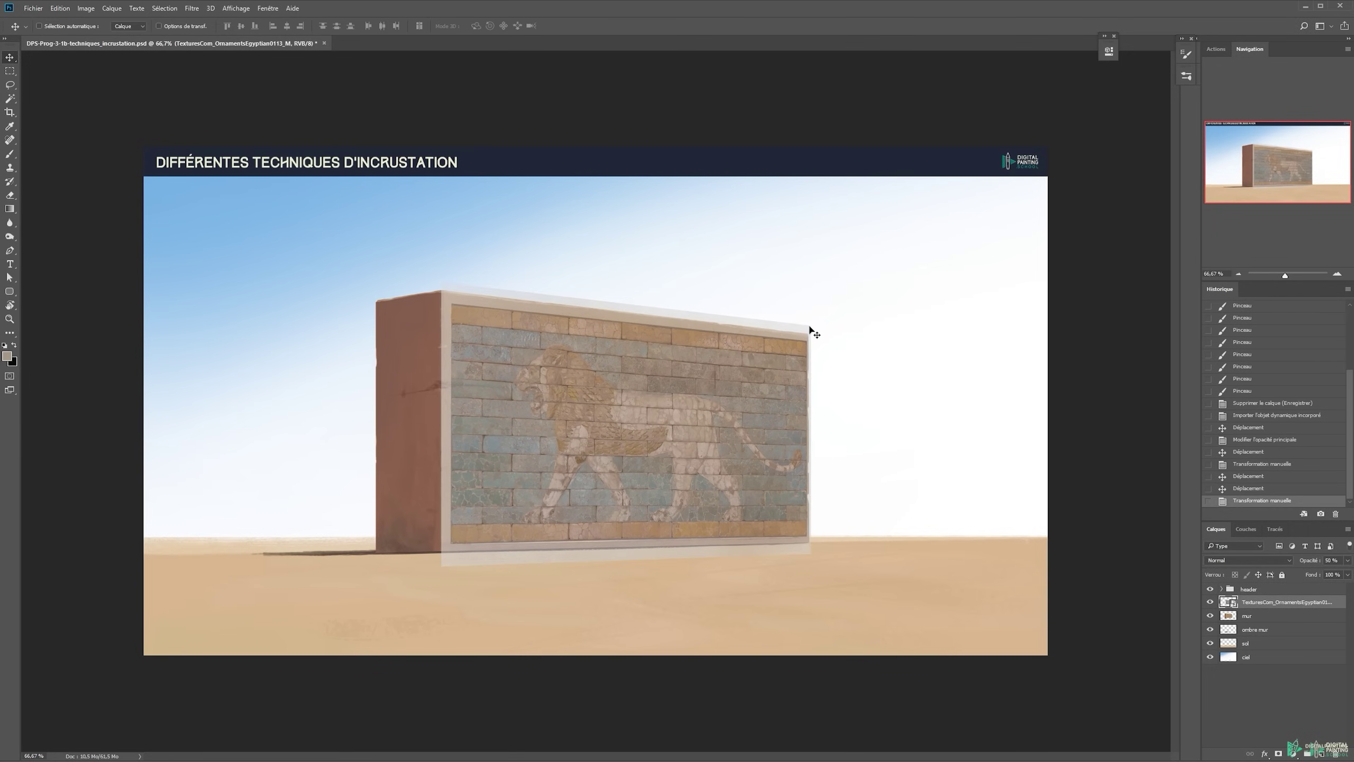
# Refine the lion texture's fit on the wall's front face with another free transform and restore its opacity to 100%
pyautogui.hotkey('ctrl', 't')
pyautogui.moveTo(813, 326); pyautogui.dragTo(811, 329)
pyautogui.moveTo(813, 392); pyautogui.dragTo(795, 357)
pyautogui.press('Return')
pyautogui.press('0')
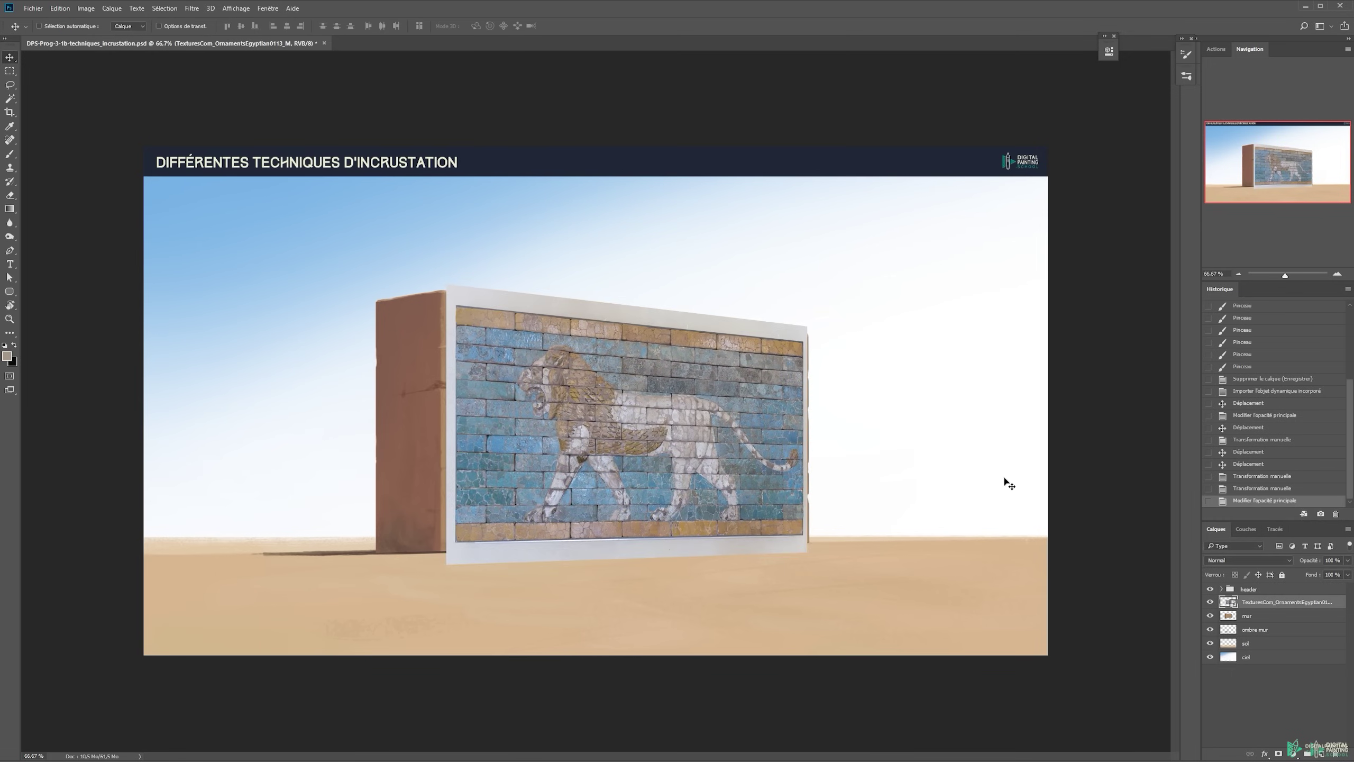
# Select the white border around the lion mosaic with the Magic Wand, adding missed areas along its lower strip
pyautogui.scroll(1, 613, 414)
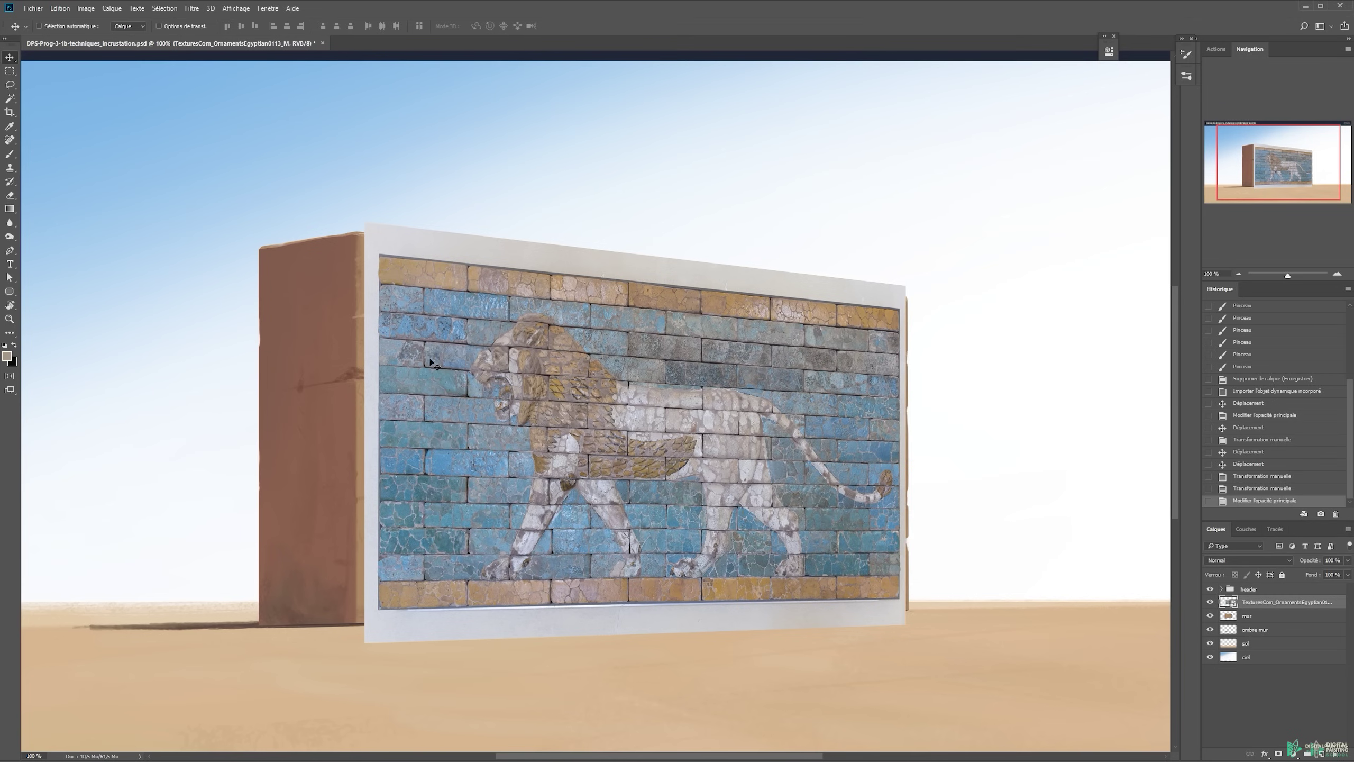
pyautogui.press('w')
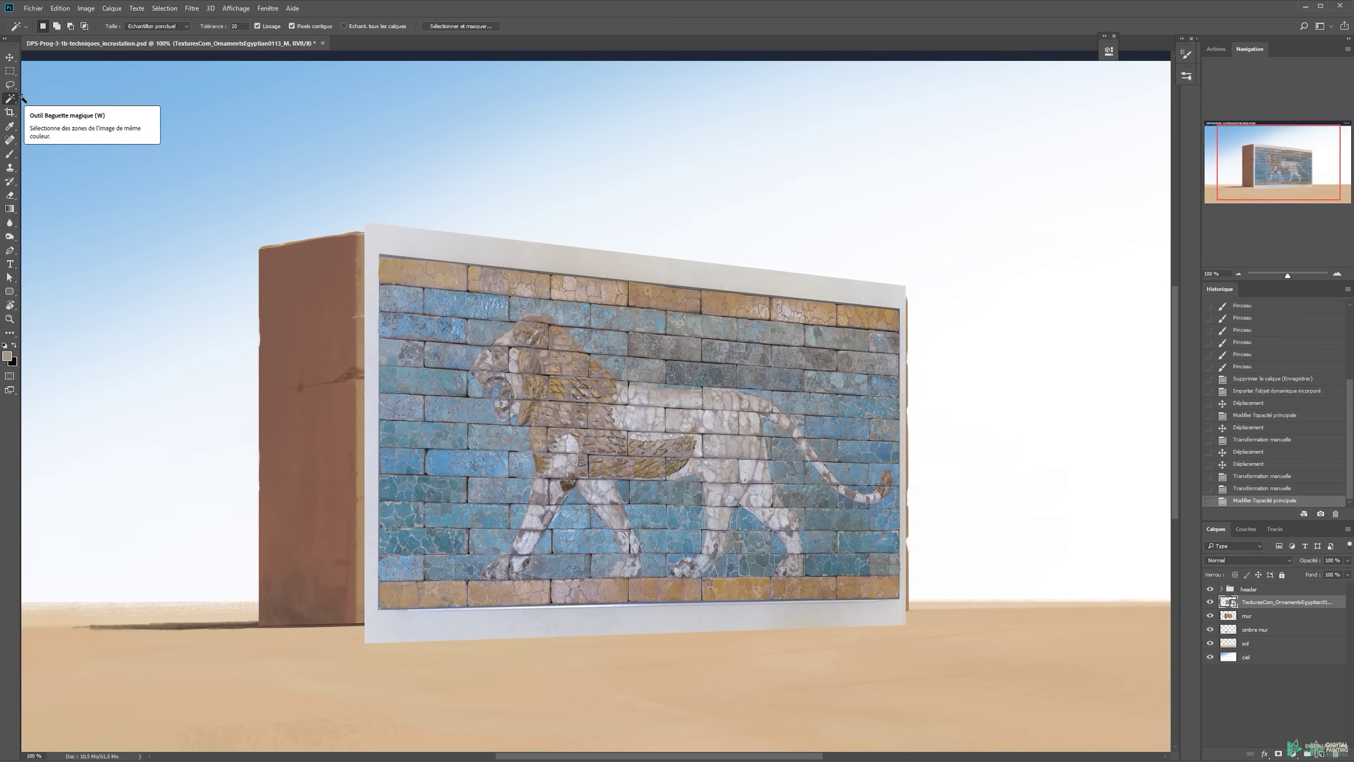
pyautogui.click(455, 239)
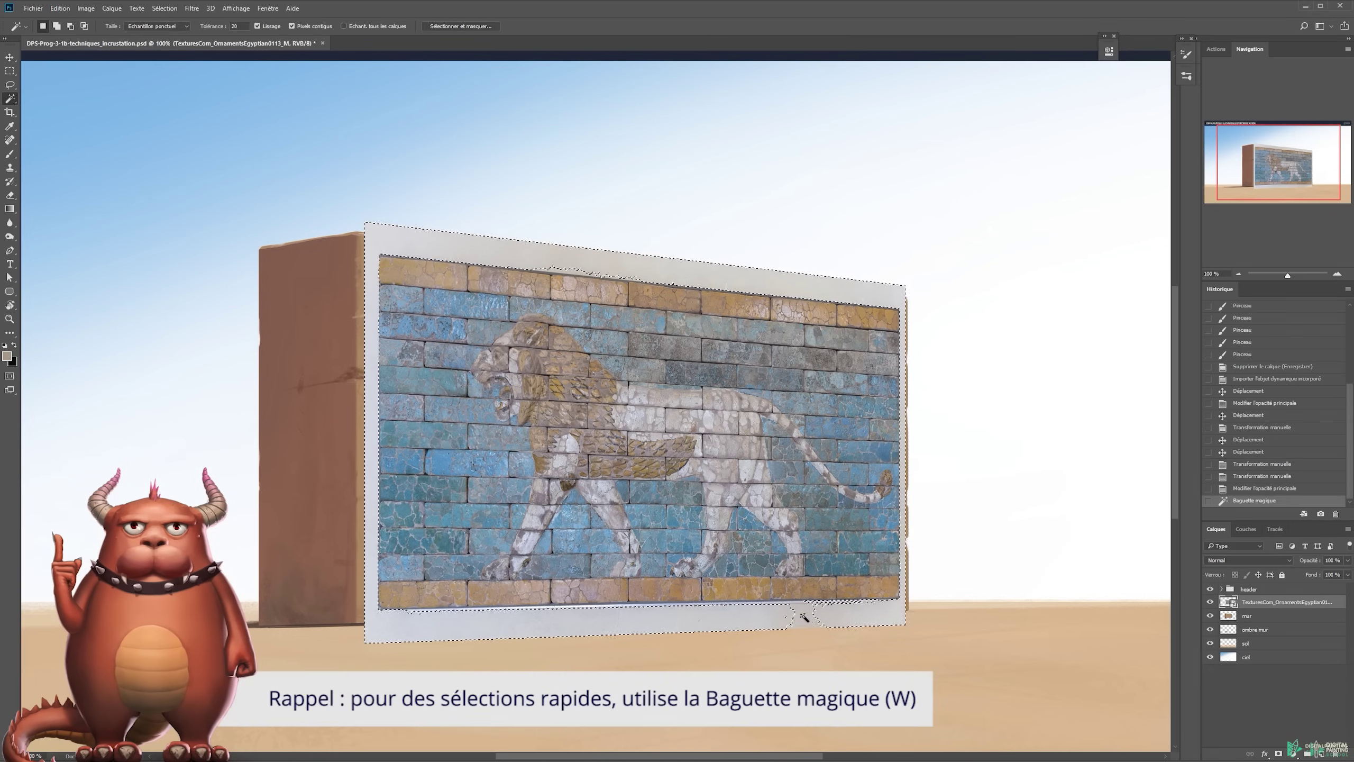
pyautogui.press('shift')
pyautogui.keyDown('shift'); pyautogui.click(806, 620); pyautogui.keyUp('shift')
pyautogui.keyDown('shift'); pyautogui.click(801, 608); pyautogui.keyUp('shift')
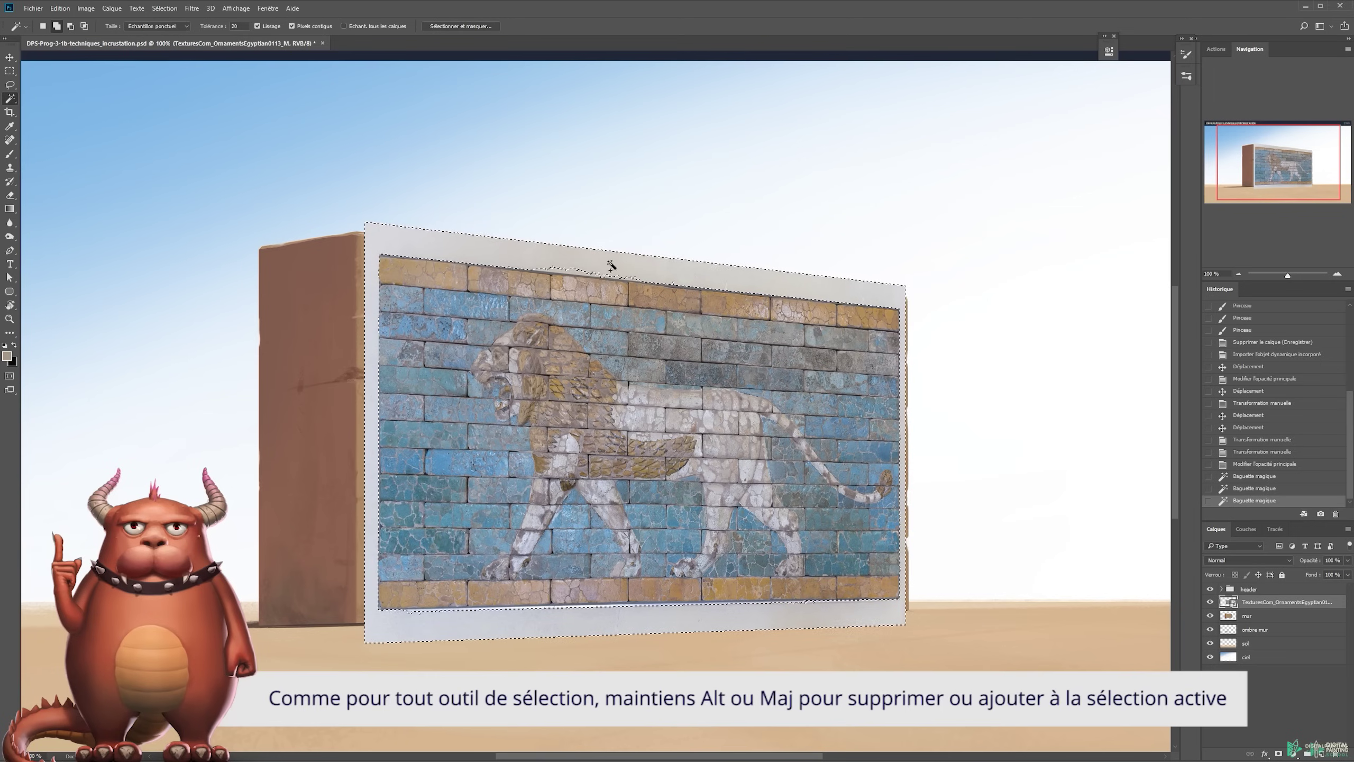
# Add the leftover white bits along the mosaic's upper and lower edges to the border selection
pyautogui.keyDown('shift'); pyautogui.click(583, 272); pyautogui.keyUp('shift')
pyautogui.keyDown('shift'); pyautogui.click(457, 618); pyautogui.keyUp('shift')
pyautogui.keyDown('shift'); pyautogui.click(475, 613); pyautogui.keyUp('shift')
pyautogui.keyDown('shift'); pyautogui.click(491, 611); pyautogui.keyUp('shift')
pyautogui.keyDown('shift'); pyautogui.click(505, 611); pyautogui.keyUp('shift')
pyautogui.keyDown('shift'); pyautogui.click(506, 611); pyautogui.keyUp('shift')
pyautogui.keyDown('shift'); pyautogui.click(504, 612); pyautogui.keyUp('shift')
pyautogui.keyDown('shift'); pyautogui.click(501, 613); pyautogui.keyUp('shift')
pyautogui.keyDown('shift'); pyautogui.click(511, 610); pyautogui.keyUp('shift')
pyautogui.keyDown('shift'); pyautogui.click(526, 610); pyautogui.keyUp('shift')
pyautogui.keyDown('shift'); pyautogui.click(539, 610); pyautogui.keyUp('shift')
pyautogui.keyDown('shift'); pyautogui.click(549, 609); pyautogui.keyUp('shift')
pyautogui.keyDown('shift'); pyautogui.click(539, 609); pyautogui.keyUp('shift')
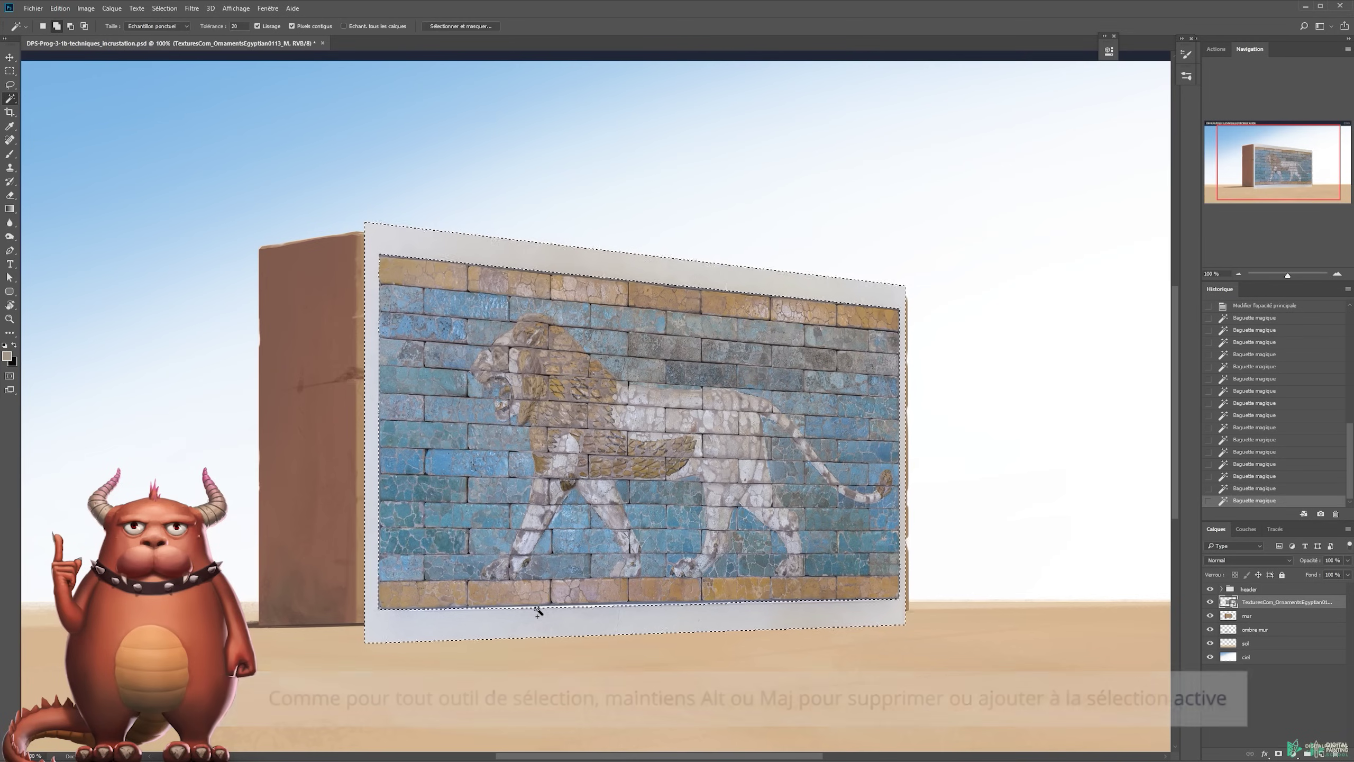
pyautogui.keyDown('shift'); pyautogui.click(542, 610); pyautogui.keyUp('shift')
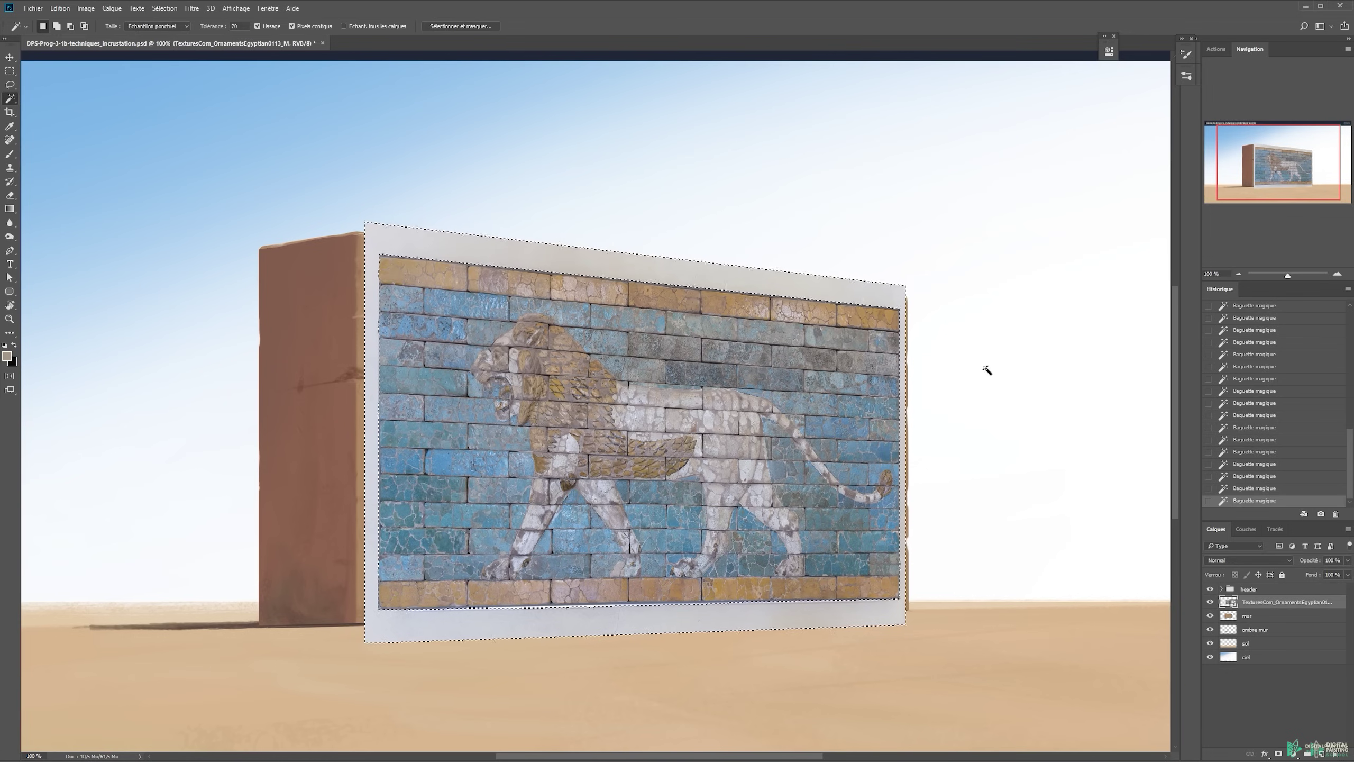
# Add a layer mask to the lion texture from the selection and invert it to hide the white border
pyautogui.click(1278, 754)
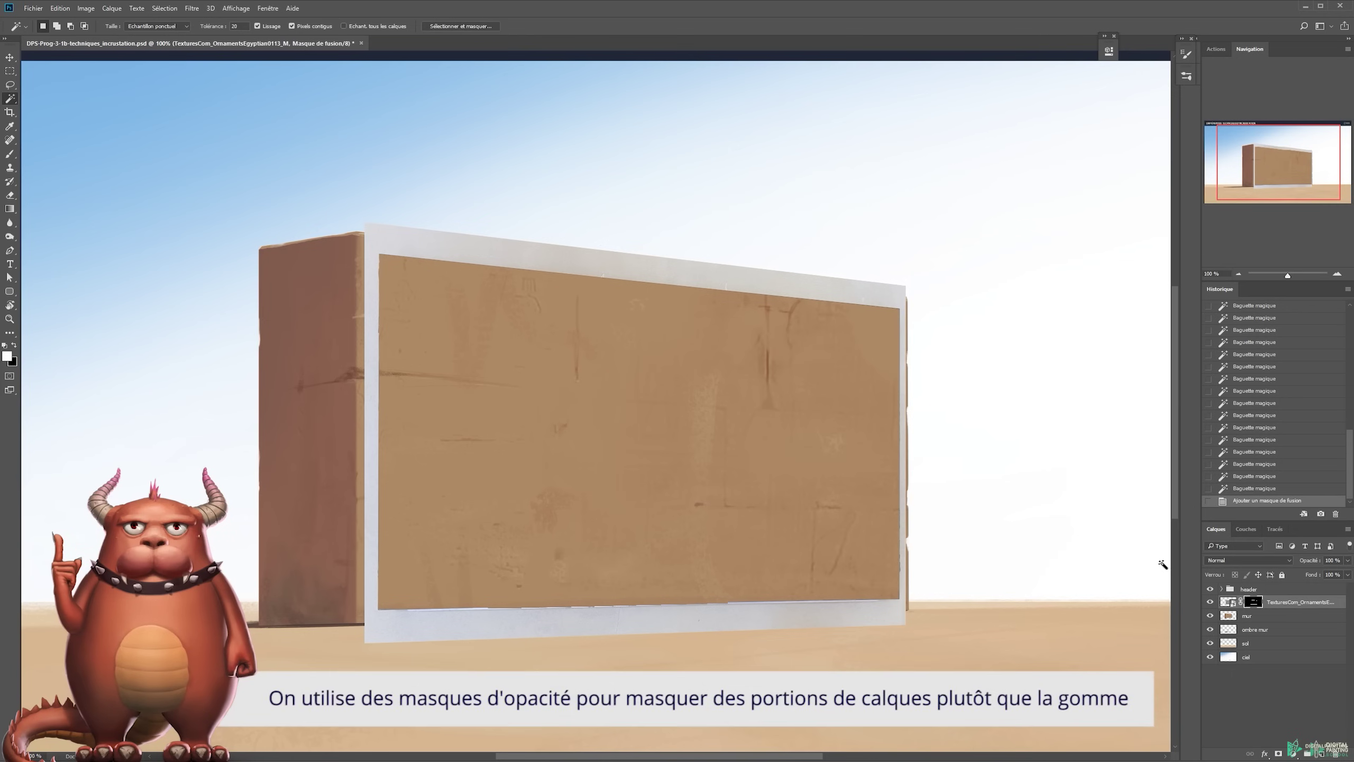
pyautogui.press('v')
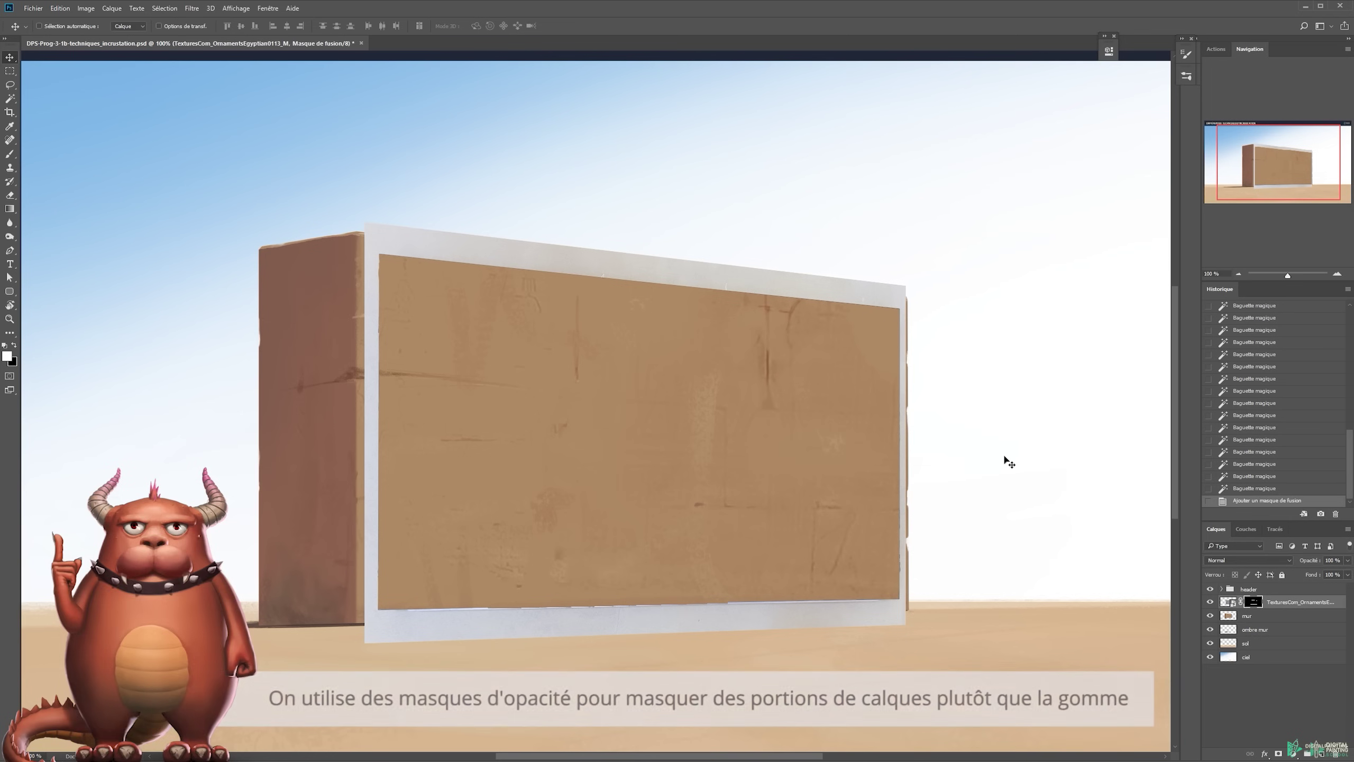
pyautogui.hotkey('ctrl', 'i')
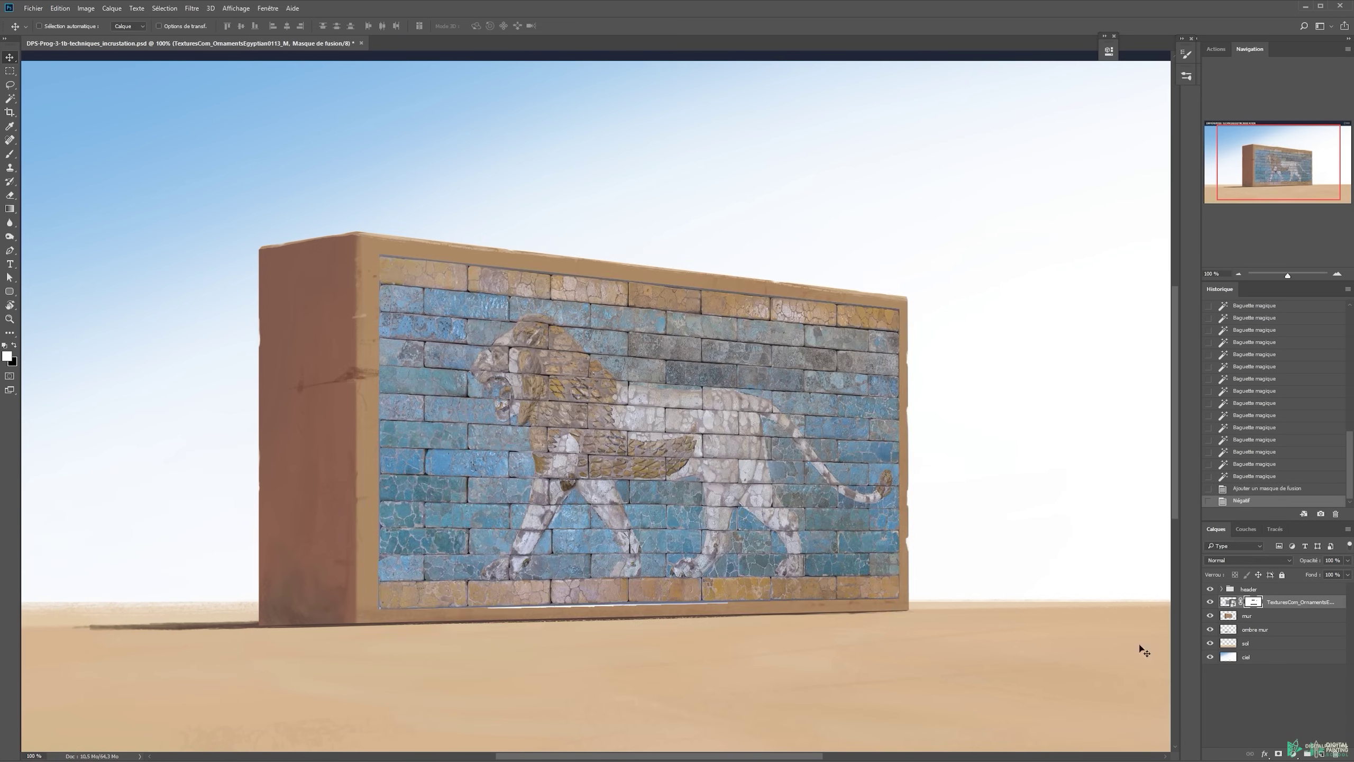
# Outline the remaining white line beneath the mosaic's lower edge with the polygonal lasso
pyautogui.press('z')
pyautogui.click(614, 643)
pyautogui.click(596, 516)
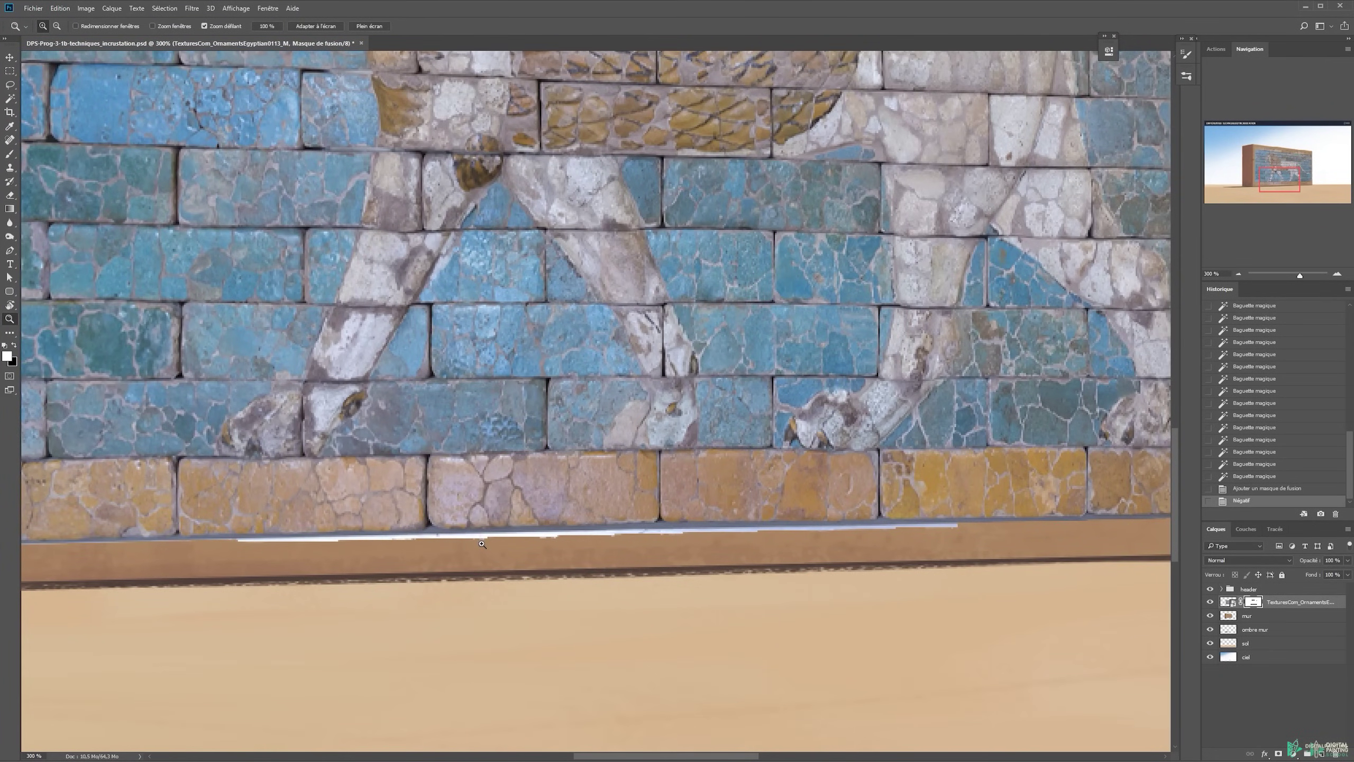
pyautogui.press('l')
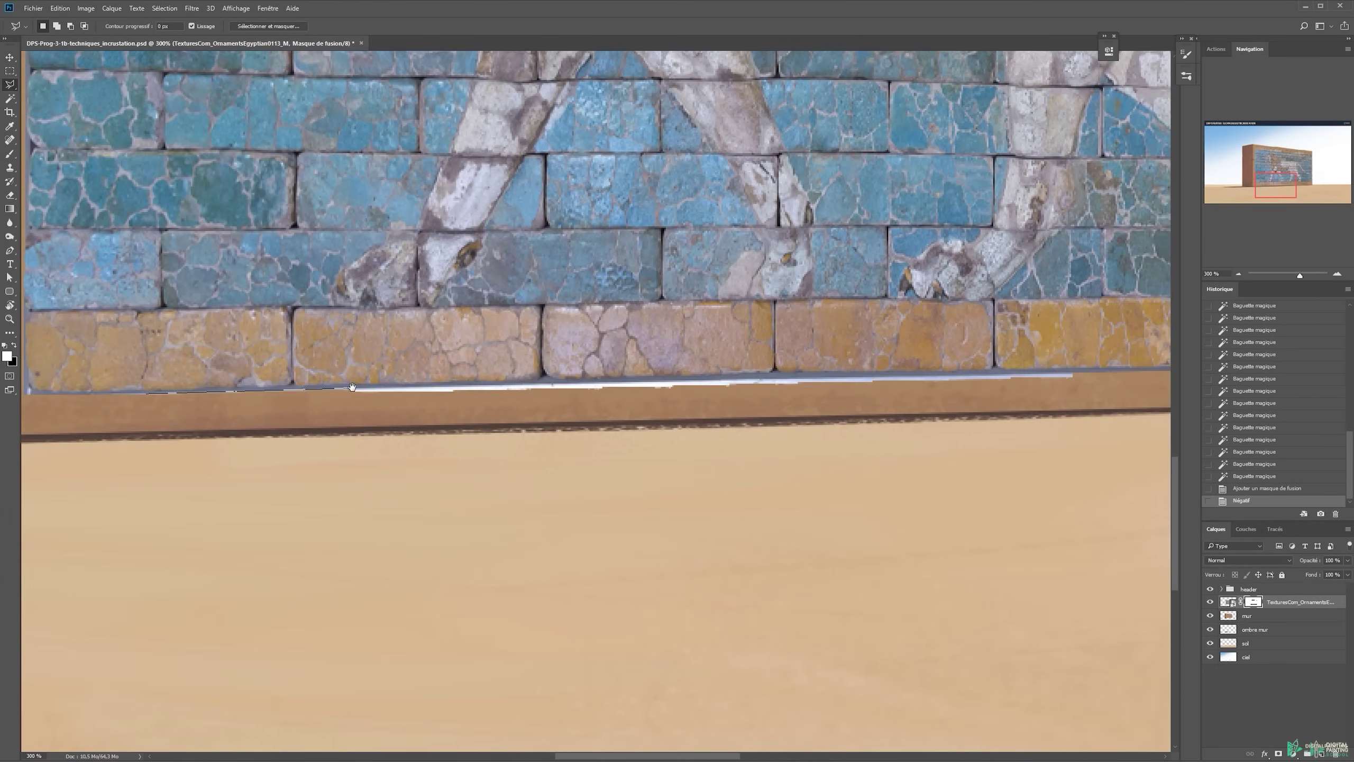
pyautogui.moveTo(698, 341); pyautogui.dragTo(415, 363)
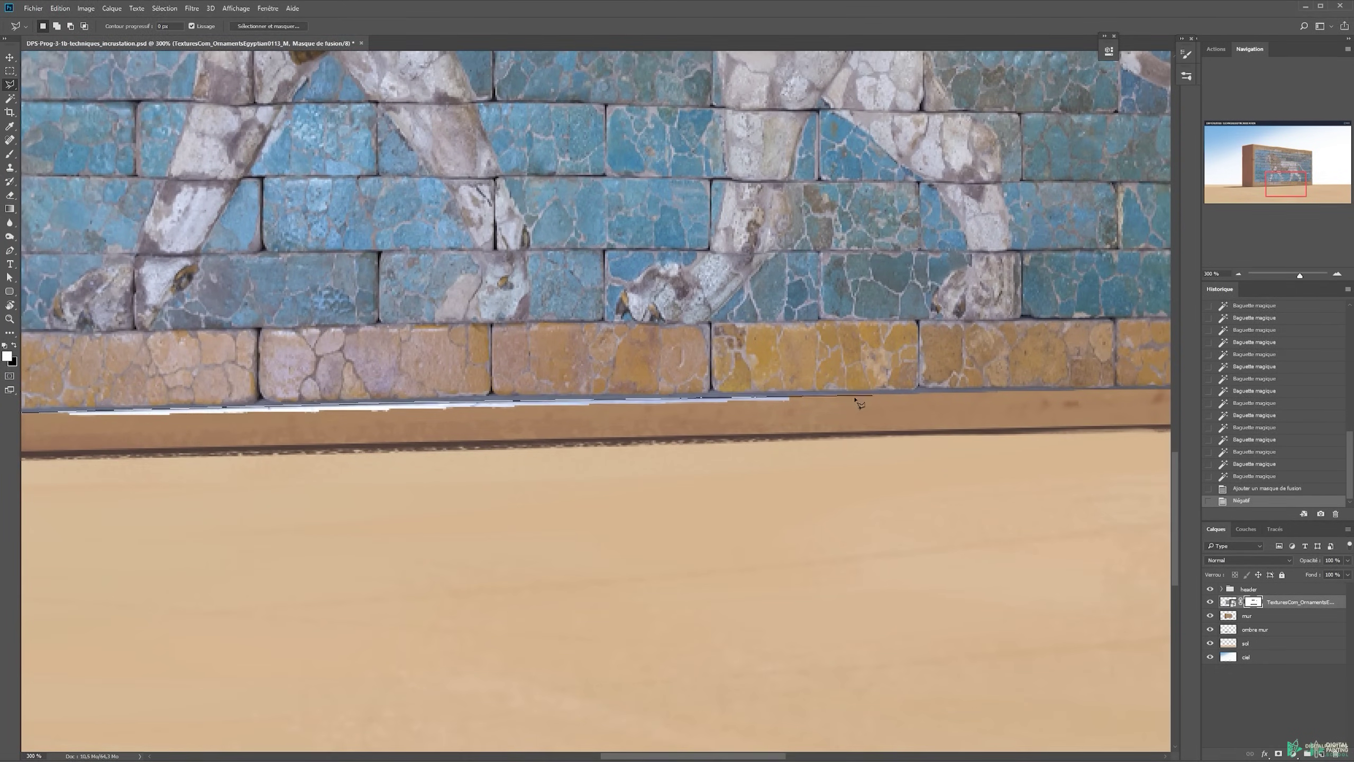
pyautogui.click(802, 397)
pyautogui.click(793, 416)
pyautogui.click(488, 445)
pyautogui.click(237, 458)
pyautogui.doubleClick(110, 450)
# Paint black on the layer mask inside the selection to hide the white line, and deselect
pyautogui.press('b')
pyautogui.press('x')
pyautogui.moveTo(166, 427); pyautogui.dragTo(381, 392)
pyautogui.hotkey('ctrl', '-')
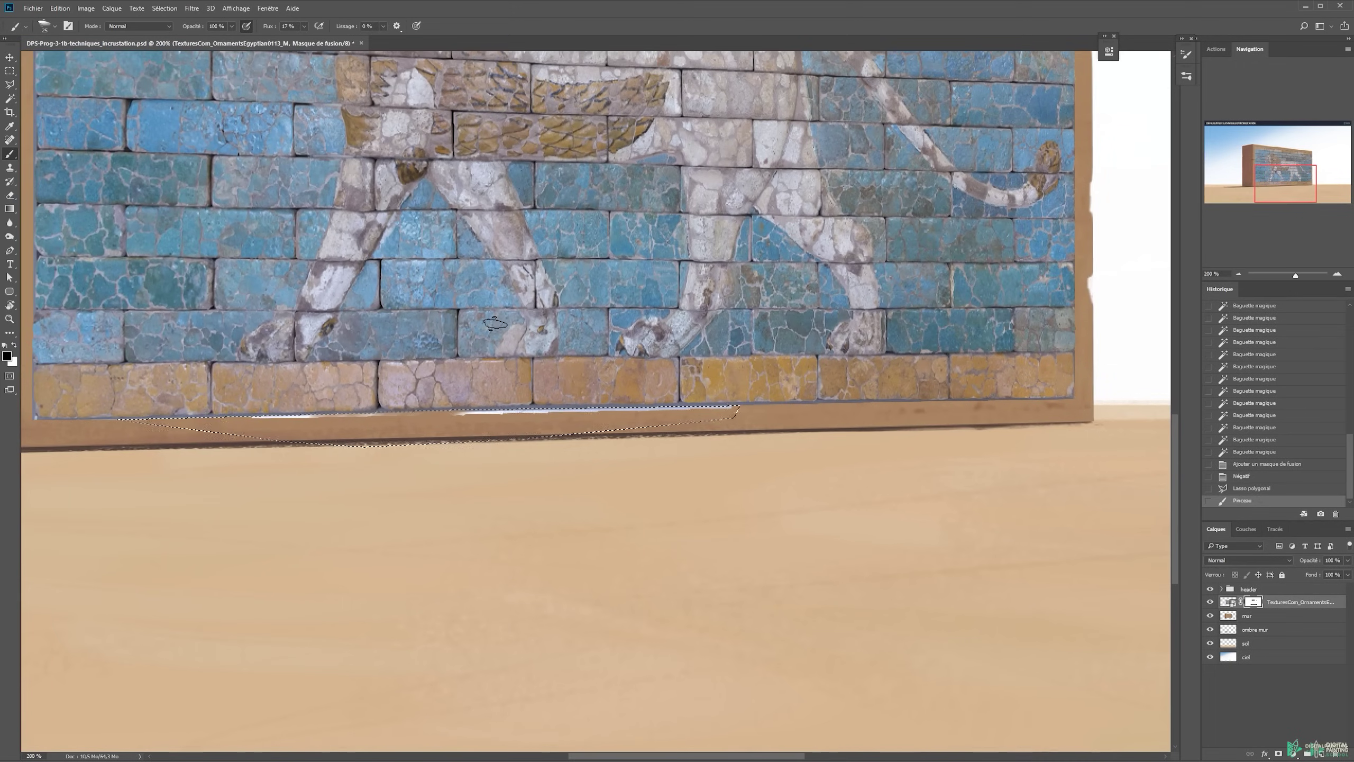
pyautogui.moveTo(304, 26); pyautogui.dragTo(351, 39)
pyautogui.moveTo(271, 417); pyautogui.dragTo(668, 410)
pyautogui.hotkey('ctrl', 'd')
pyautogui.press('v')
pyautogui.hotkey('ctrl', '-')
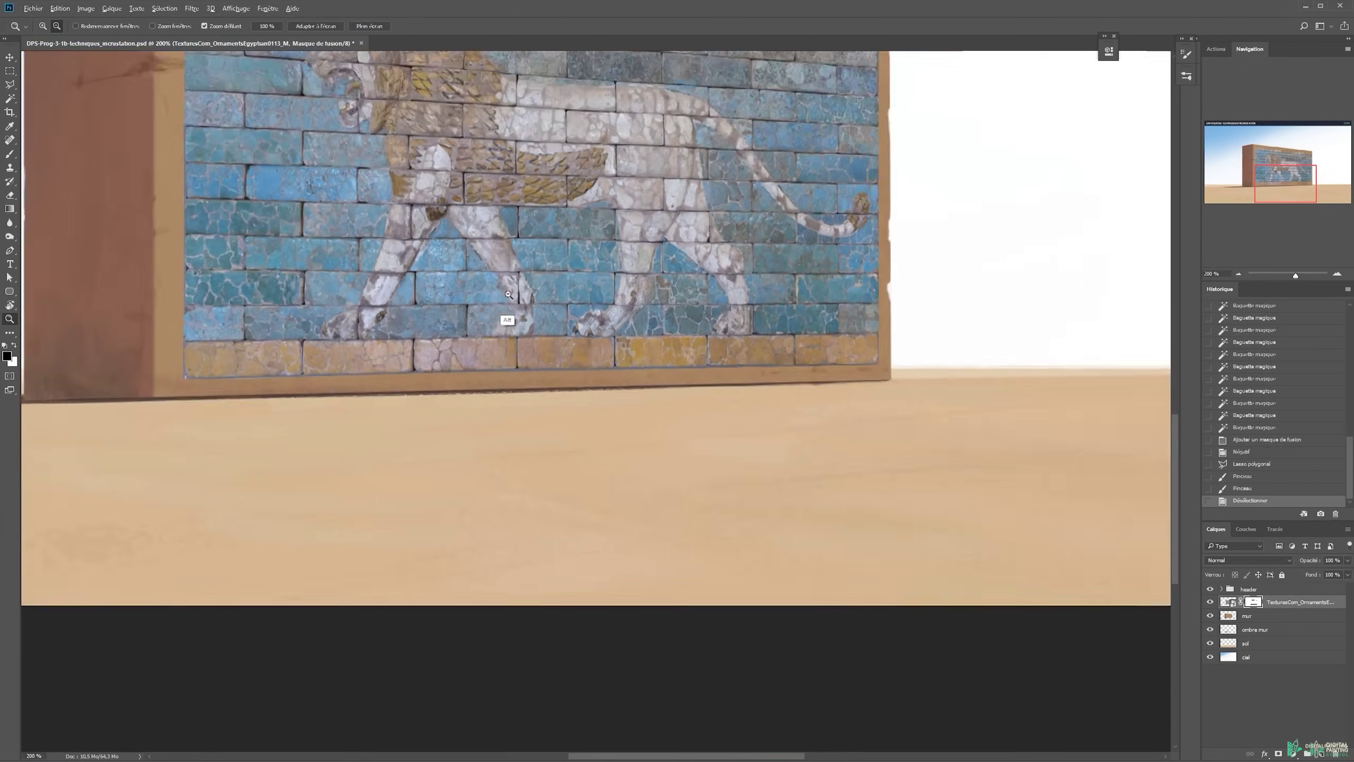
pyautogui.moveTo(545, 195); pyautogui.dragTo(578, 347)
pyautogui.moveTo(536, 242); pyautogui.dragTo(577, 372)
pyautogui.keyDown('alt'); pyautogui.click(578, 372); pyautogui.keyUp('alt')
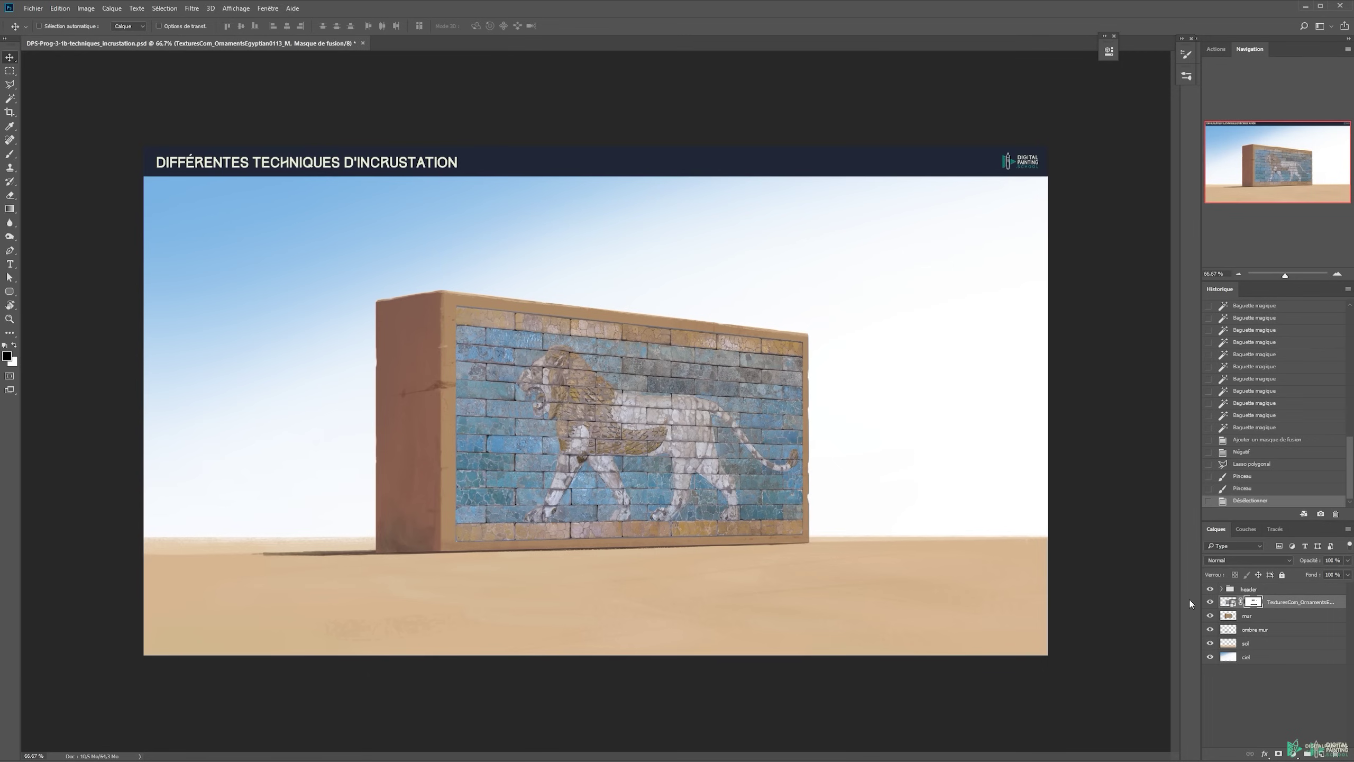
# Duplicate the masked lion texture layer, hide the original and set the copy's blend mode to Incrustation
pyautogui.hotkey('ctrl', 'j')
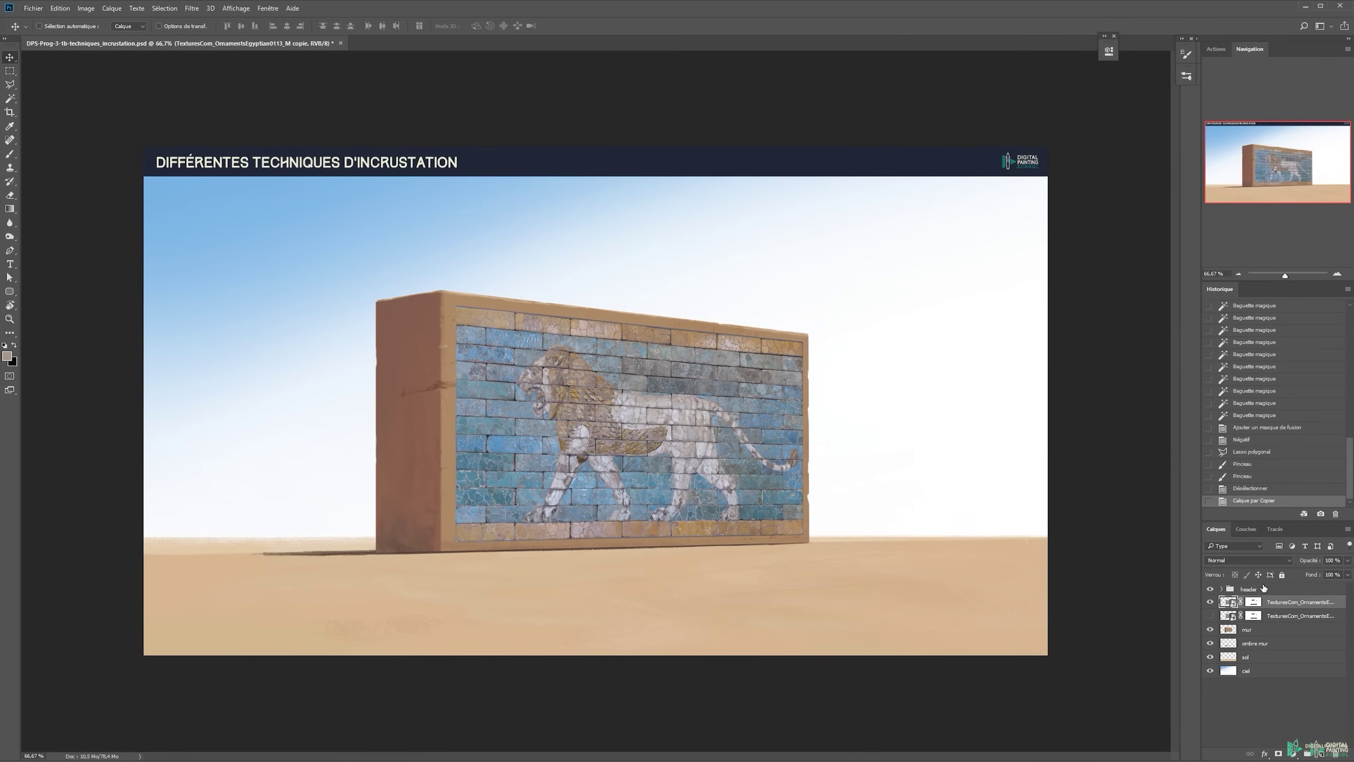
pyautogui.click(1236, 560)
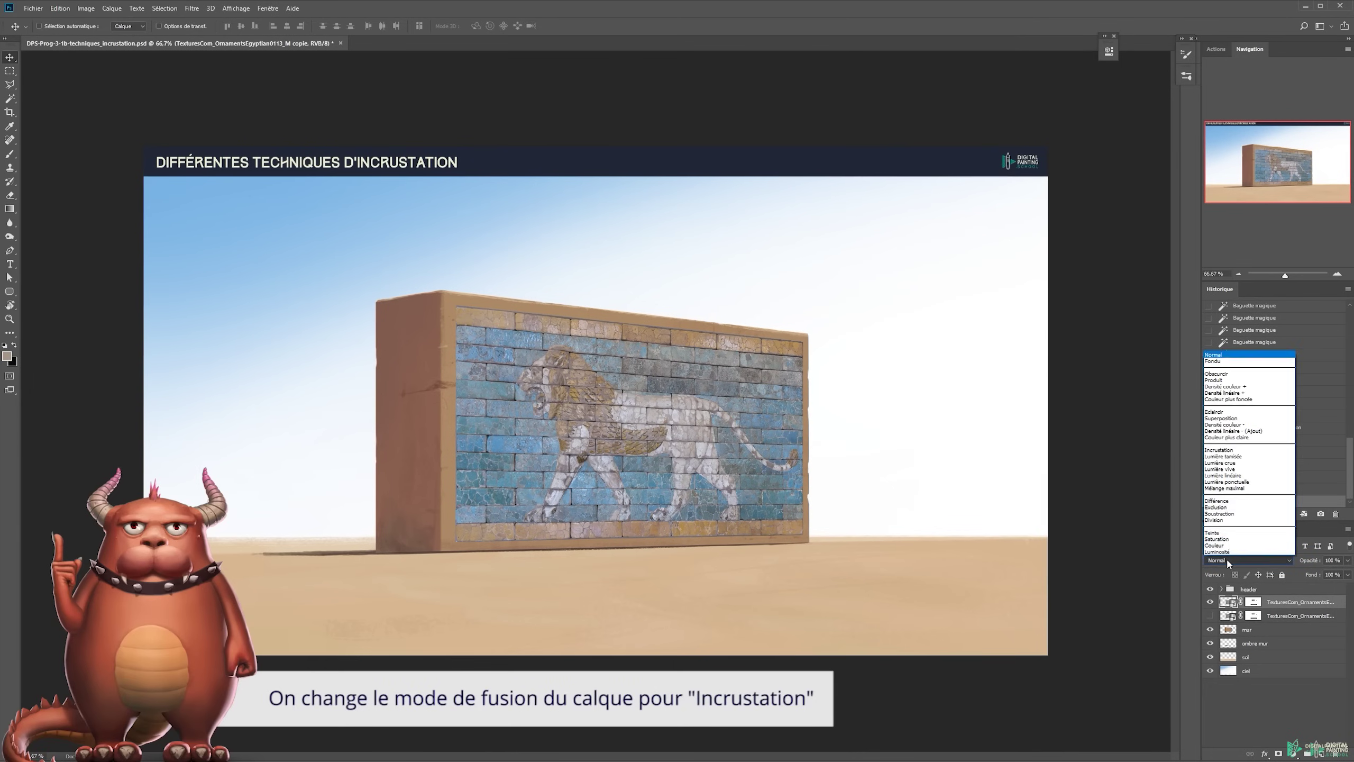
pyautogui.click(1234, 451)
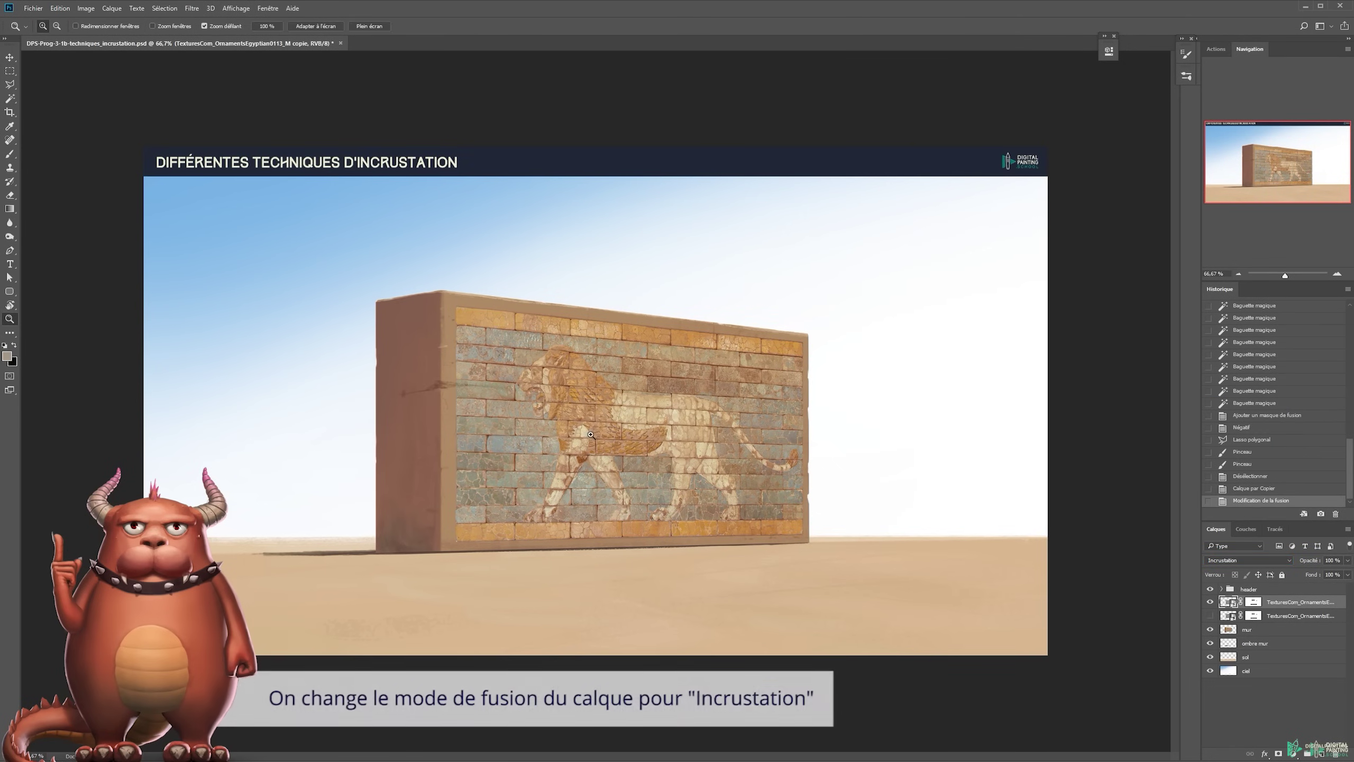
# Try shifting the lion texture across the wall's near corner to check how it blends with both faces, and return it to place
pyautogui.hotkey('ctrl', '1')
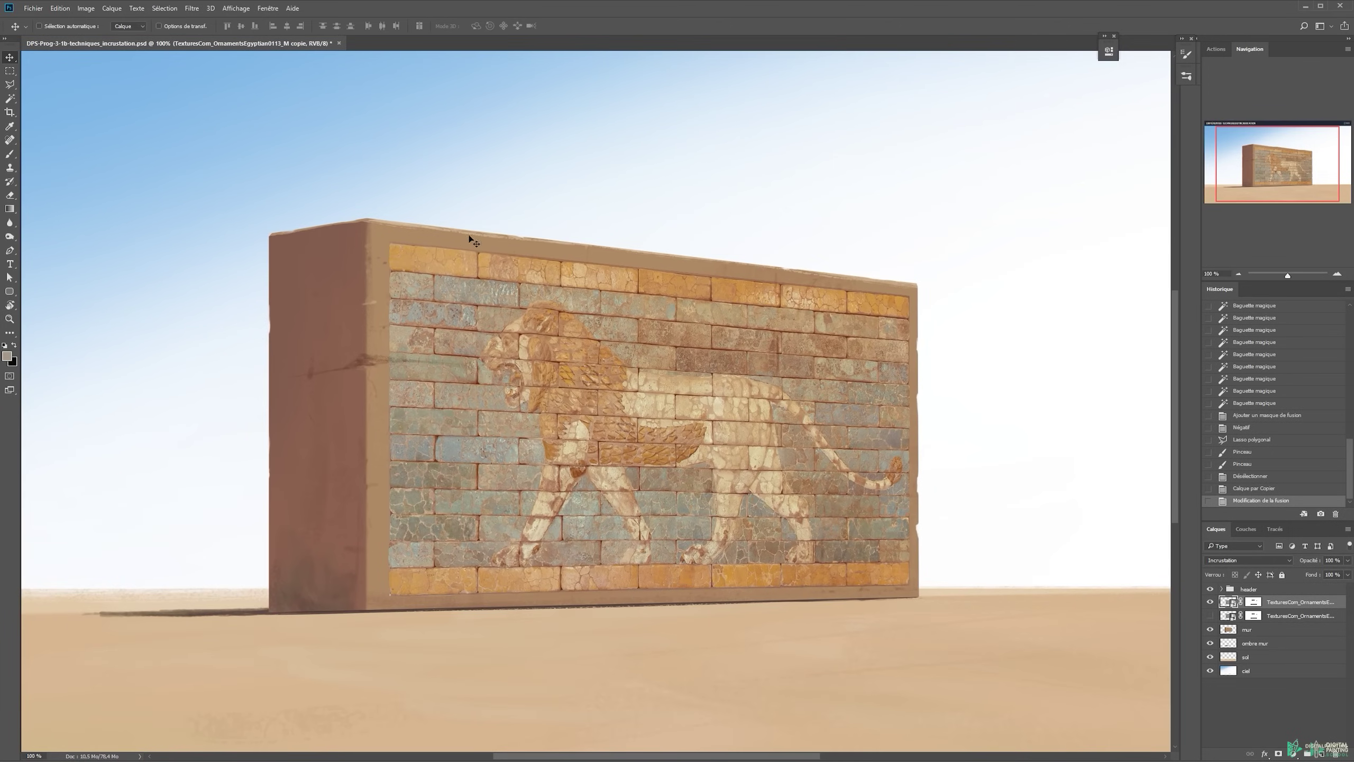
pyautogui.moveTo(902, 304); pyautogui.dragTo(836, 280)
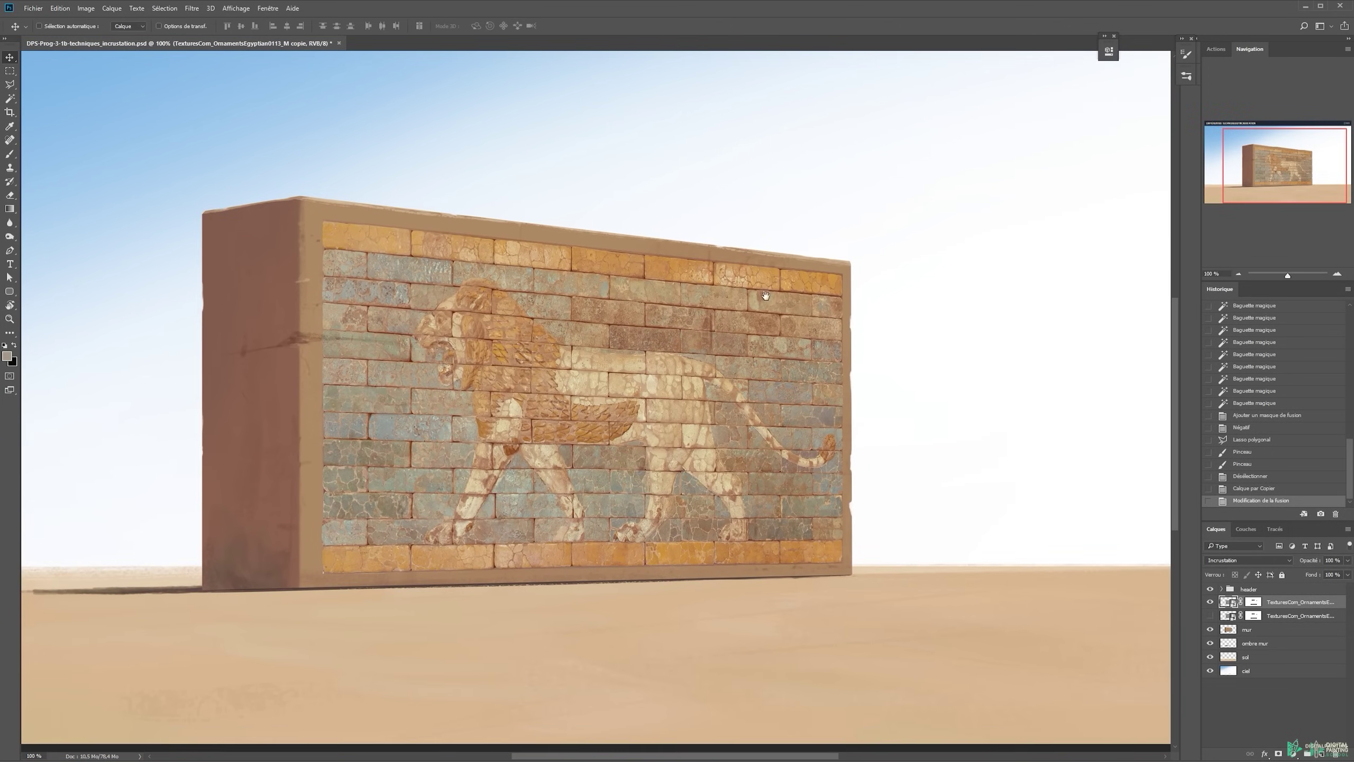
pyautogui.moveTo(465, 257); pyautogui.dragTo(697, 259)
pyautogui.moveTo(669, 345); pyautogui.dragTo(575, 332)
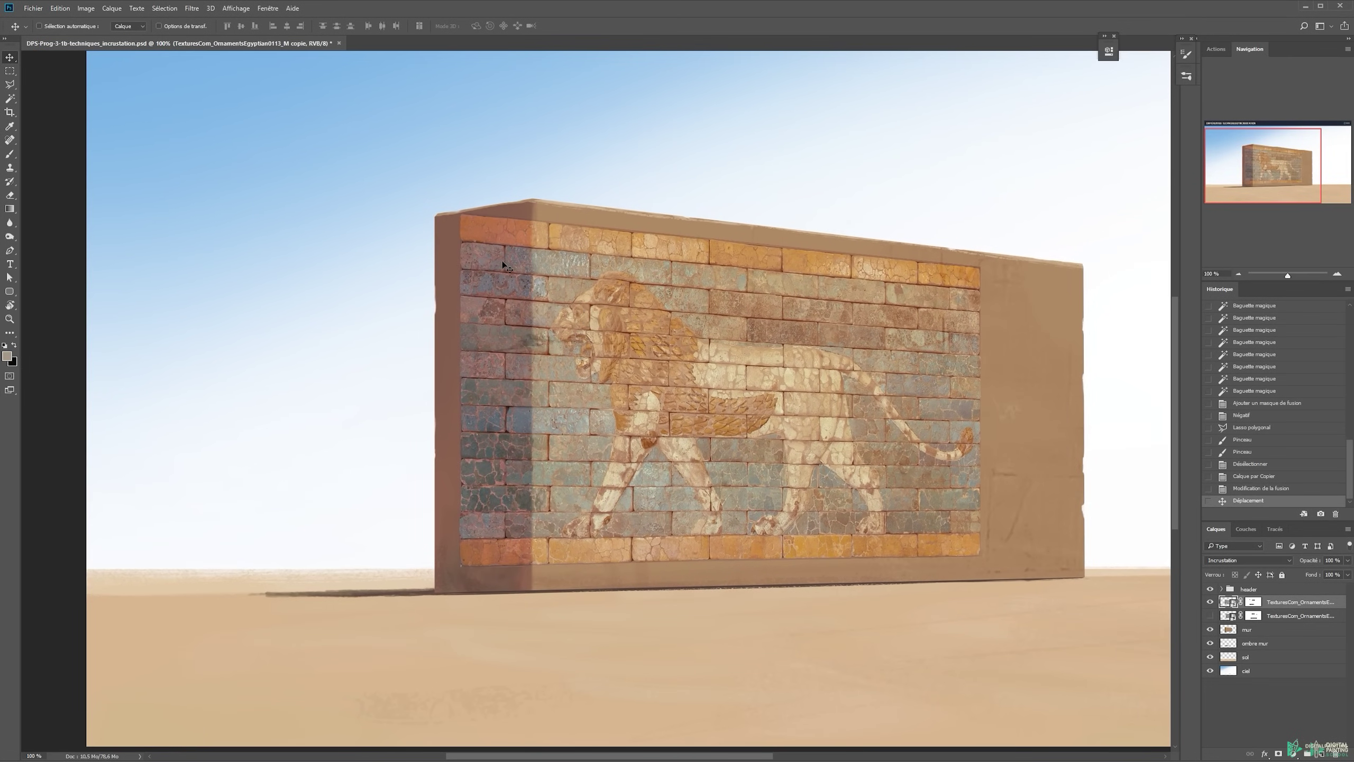
pyautogui.moveTo(549, 250); pyautogui.dragTo(669, 331)
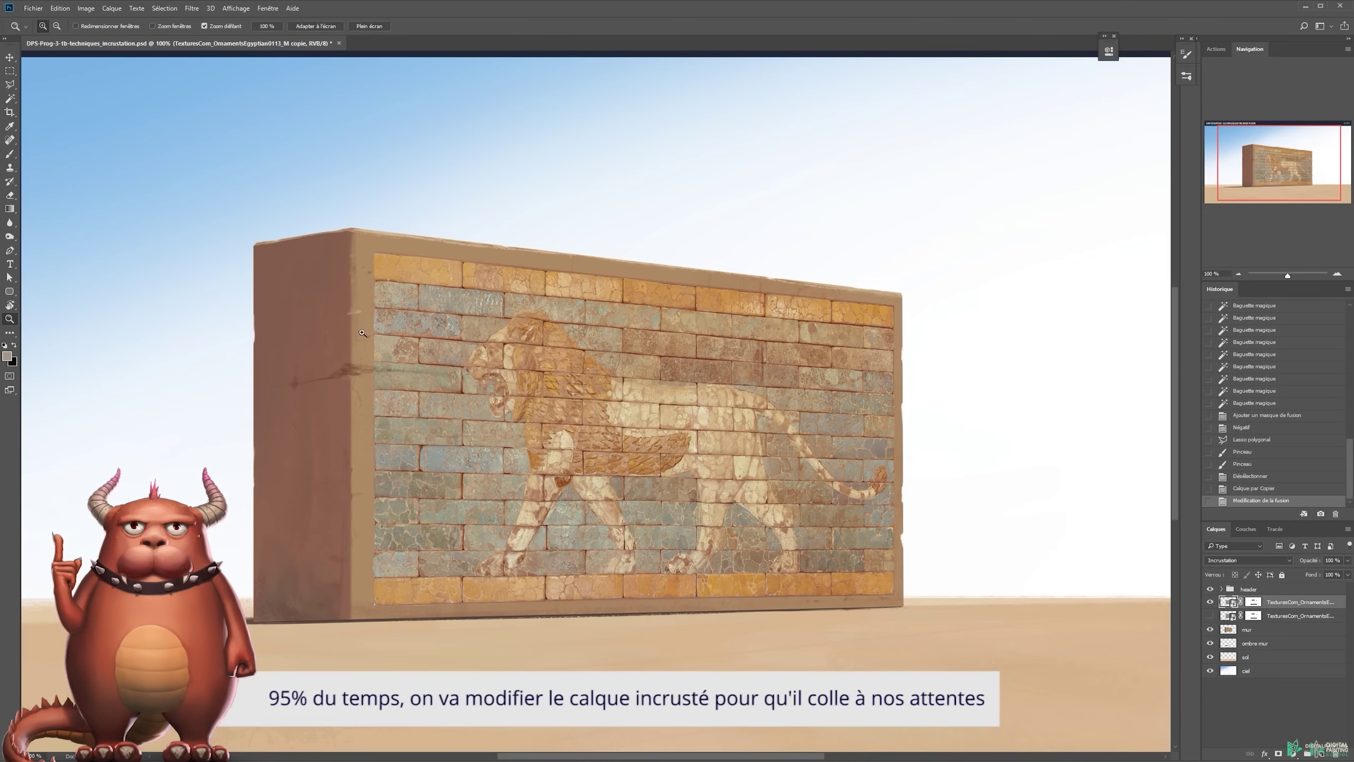
# Paint black on the Incrustation copy's layer mask along the mosaic's left edge near the wall corner to wear it away
pyautogui.click(1254, 603)
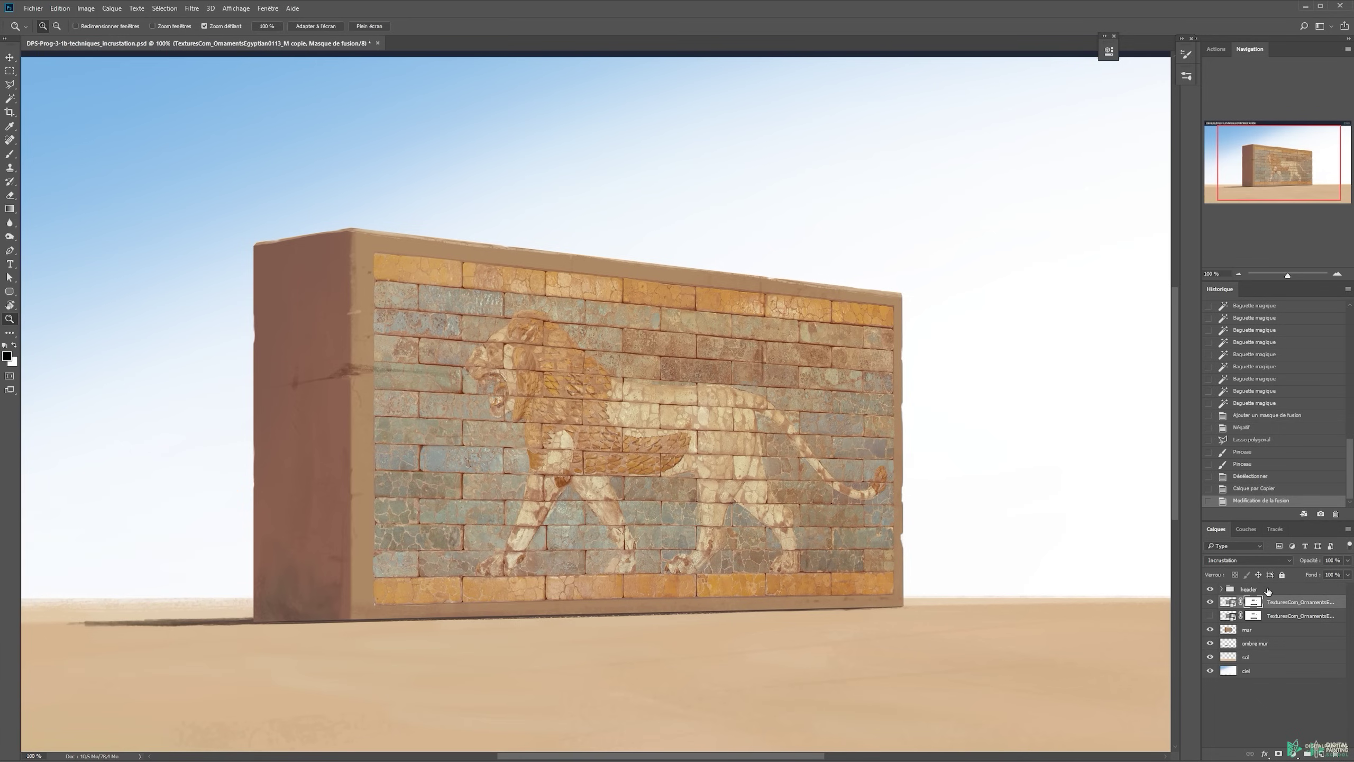
pyautogui.press('b')
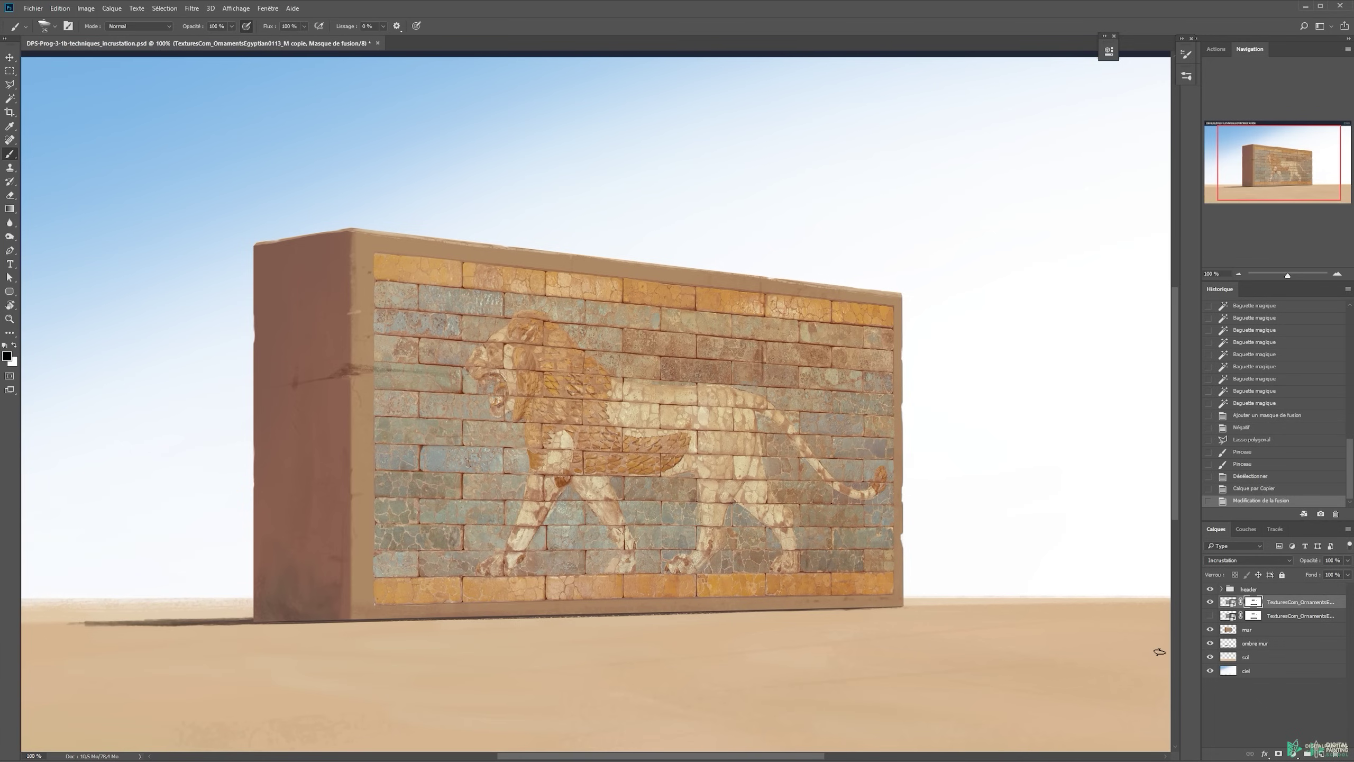
pyautogui.moveTo(366, 279)
pyautogui.mouseDown()
pyautogui.moveTo(388, 279)
pyautogui.moveTo(370, 298)
pyautogui.moveTo(368, 282)
pyautogui.moveTo(351, 321)
pyautogui.mouseUp()
pyautogui.moveTo(367, 283); pyautogui.dragTo(363, 323)
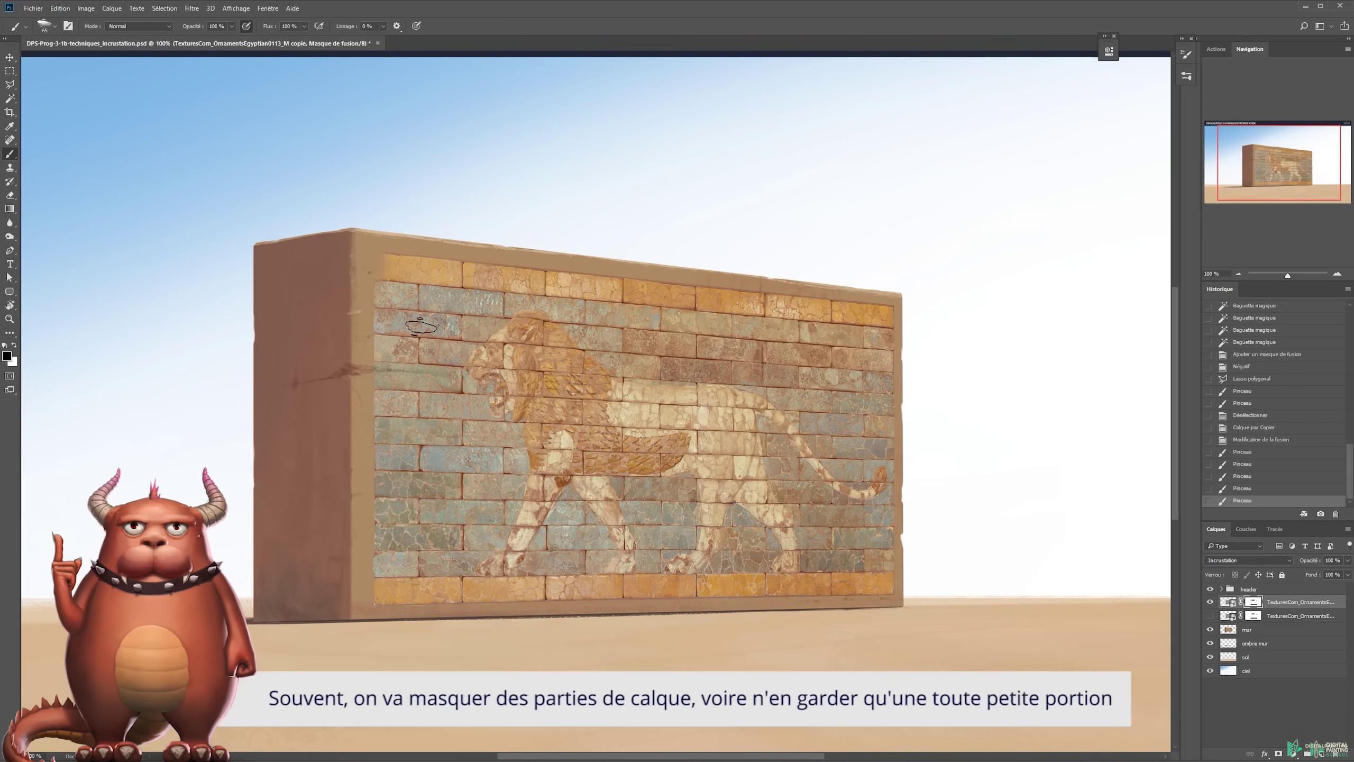
# Paint black on the layer mask along the mosaic's upper border to fade it irregularly into the wall
pyautogui.moveTo(427, 253); pyautogui.dragTo(395, 254)
pyautogui.moveTo(396, 254); pyautogui.dragTo(544, 251)
pyautogui.moveTo(441, 247); pyautogui.dragTo(635, 258)
pyautogui.moveTo(482, 254); pyautogui.dragTo(772, 275)
pyautogui.moveTo(593, 261); pyautogui.dragTo(915, 302)
pyautogui.moveTo(698, 274); pyautogui.dragTo(1021, 301)
pyautogui.moveTo(533, 250); pyautogui.dragTo(920, 303)
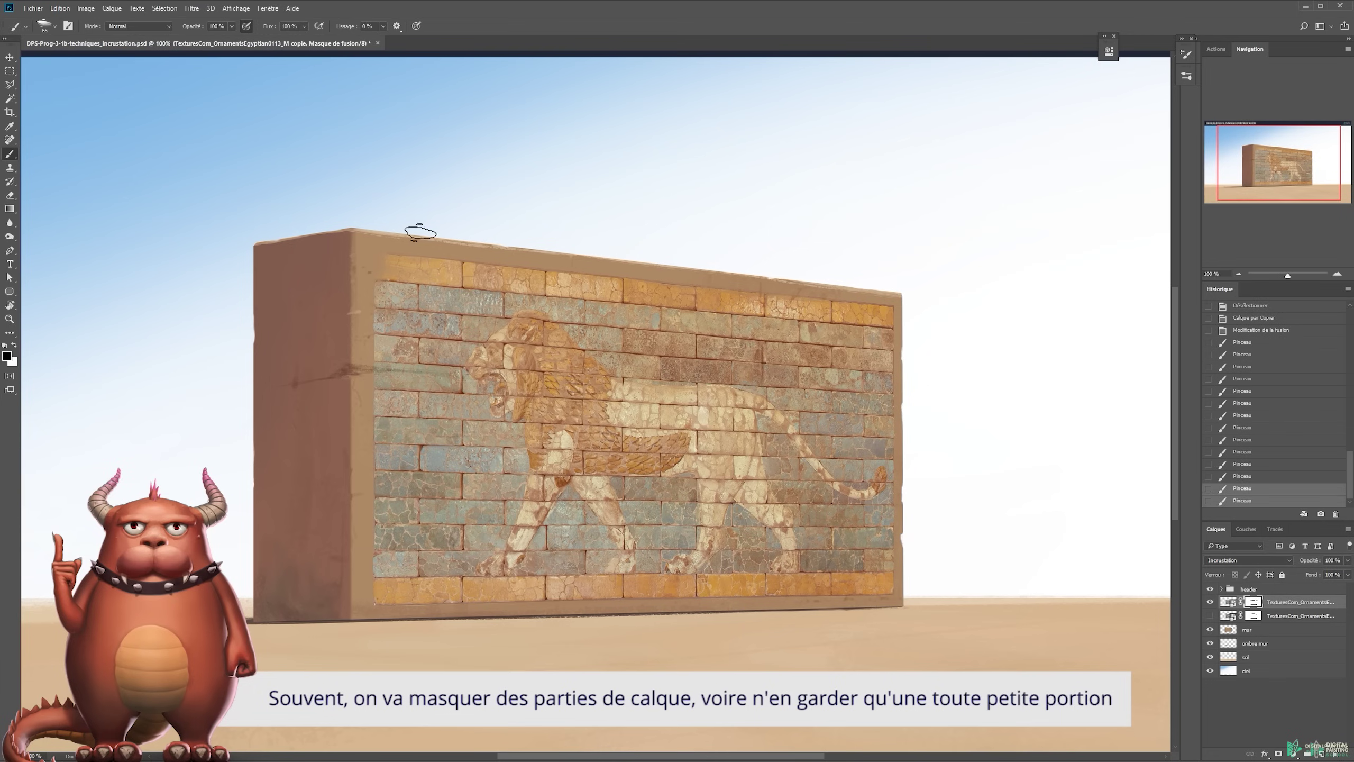
pyautogui.moveTo(443, 248); pyautogui.dragTo(941, 319)
pyautogui.moveTo(681, 284); pyautogui.dragTo(744, 279)
# Mask worn patches in the mosaic around the lion's tail, along the lower border and in the upper rows of bricks
pyautogui.moveTo(782, 378)
pyautogui.mouseDown()
pyautogui.moveTo(851, 355)
pyautogui.moveTo(884, 367)
pyautogui.moveTo(881, 416)
pyautogui.mouseUp()
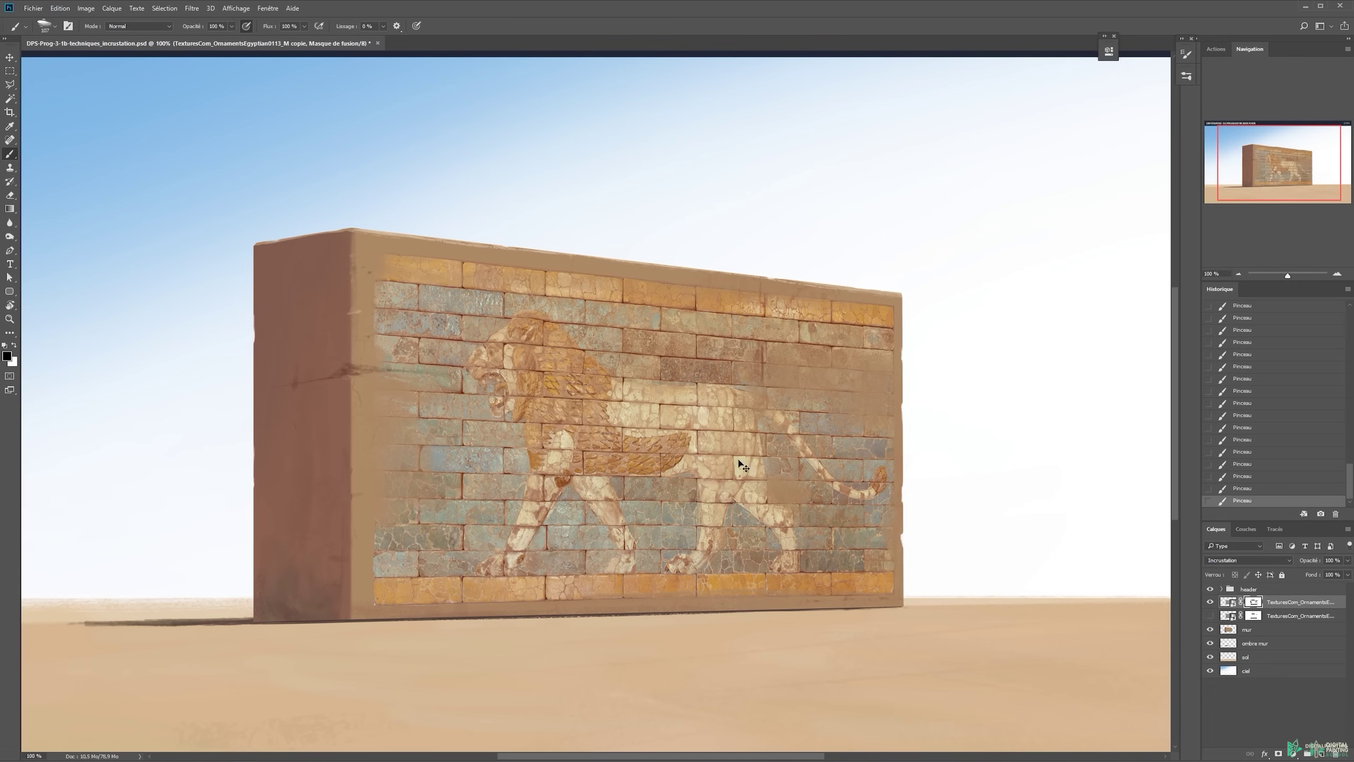
pyautogui.moveTo(492, 601)
pyautogui.mouseDown()
pyautogui.moveTo(402, 593)
pyautogui.moveTo(447, 611)
pyautogui.moveTo(366, 571)
pyautogui.moveTo(403, 578)
pyautogui.mouseUp()
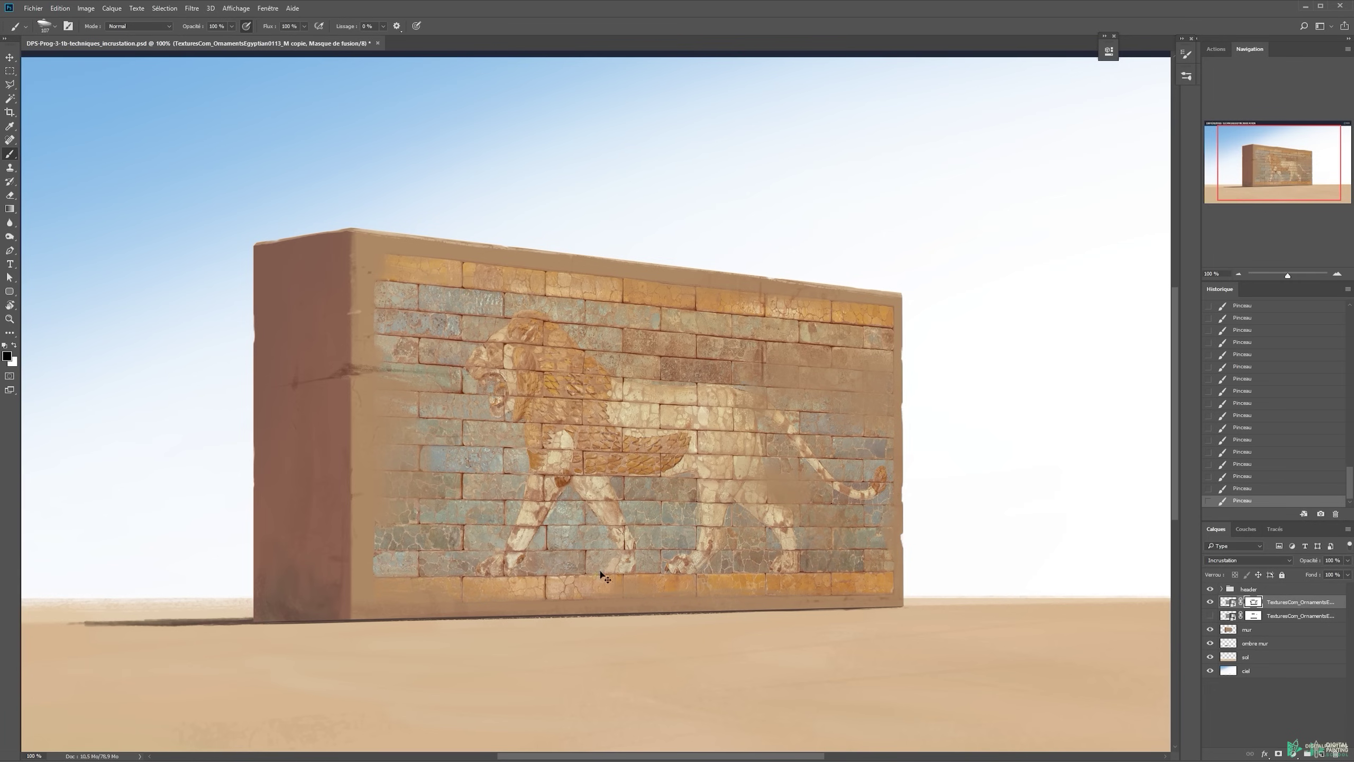
pyautogui.moveTo(555, 564); pyautogui.dragTo(528, 573)
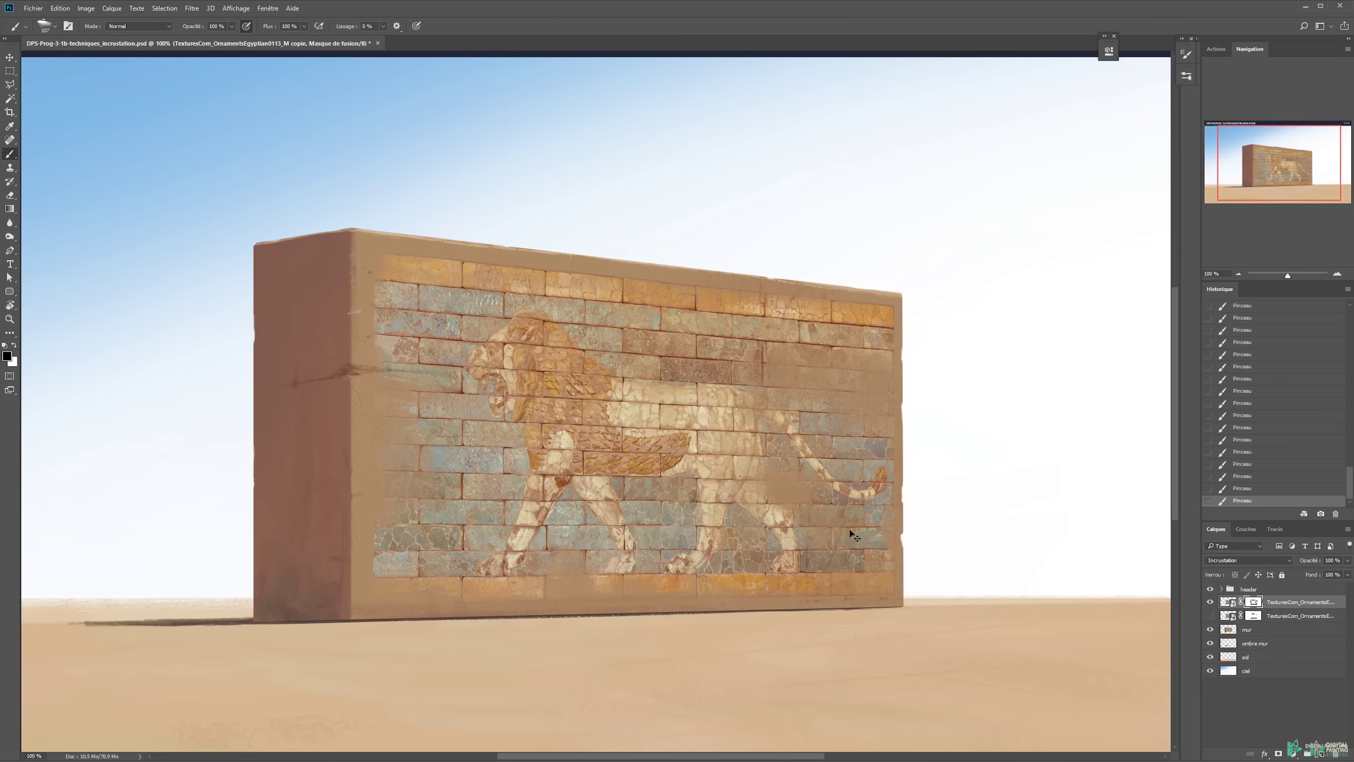
pyautogui.moveTo(584, 264)
pyautogui.mouseDown()
pyautogui.moveTo(556, 270)
pyautogui.moveTo(600, 301)
pyautogui.moveTo(688, 315)
pyautogui.mouseUp()
pyautogui.keyDown('alt'); pyautogui.click(725, 324); pyautogui.keyUp('alt')
pyautogui.moveTo(746, 355); pyautogui.dragTo(788, 347)
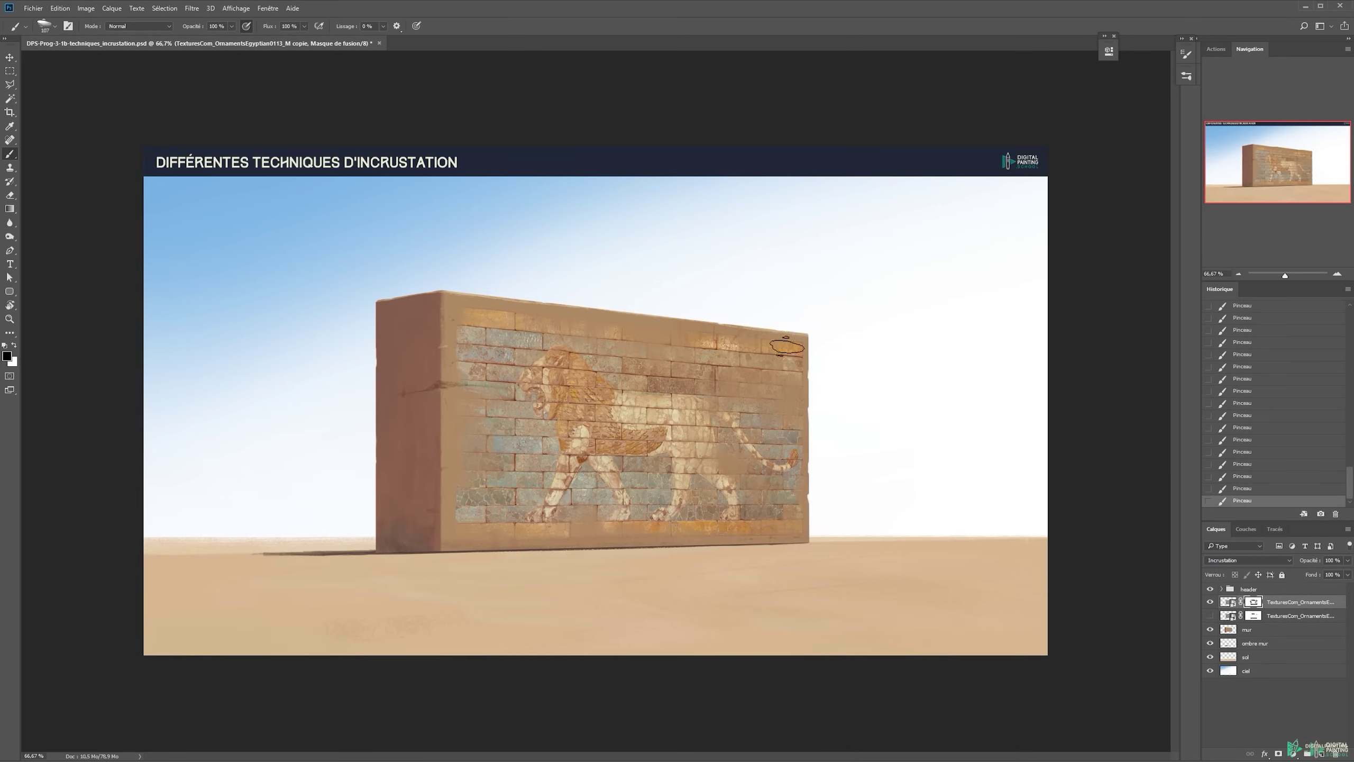
# Compare the mosaic before and after the mask painting using the history, and examine the worn version up close and from afar
pyautogui.press('v')
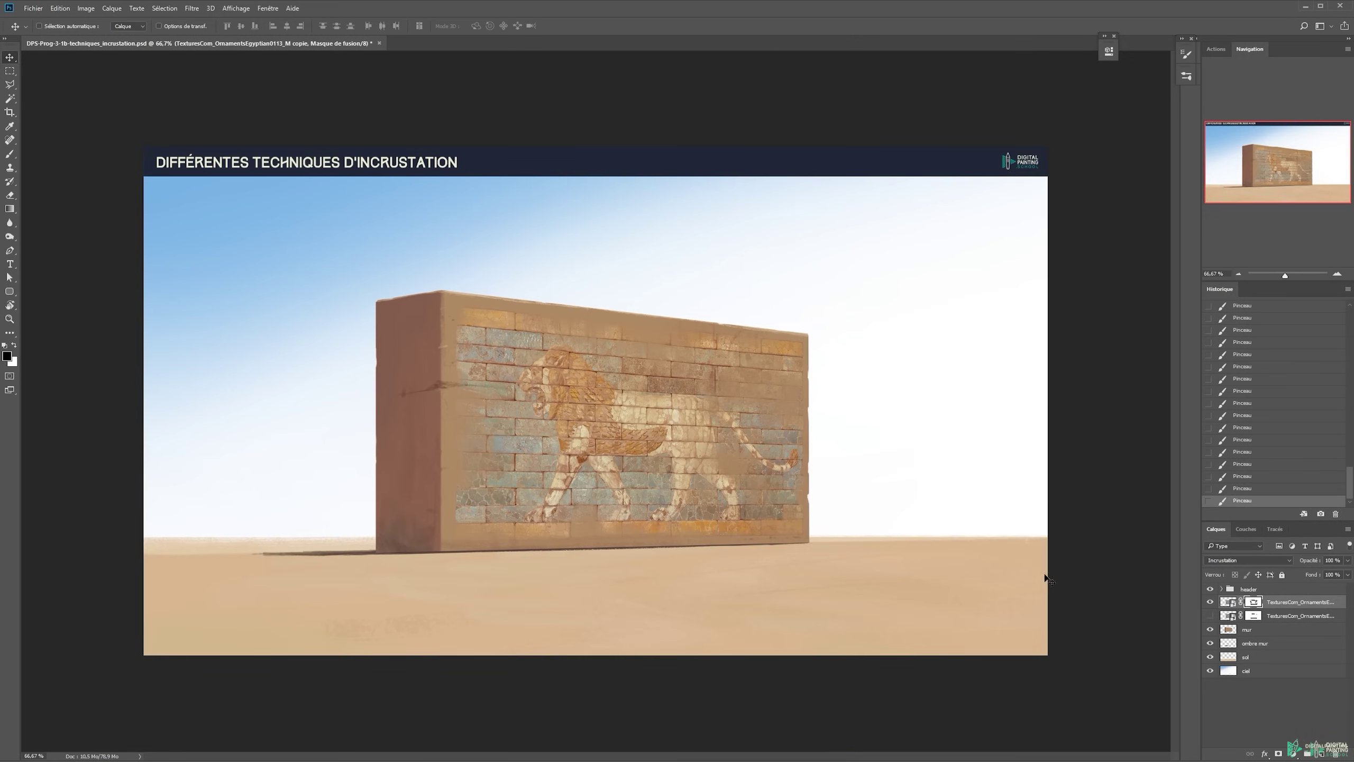
pyautogui.scroll(15, 1313, 465)
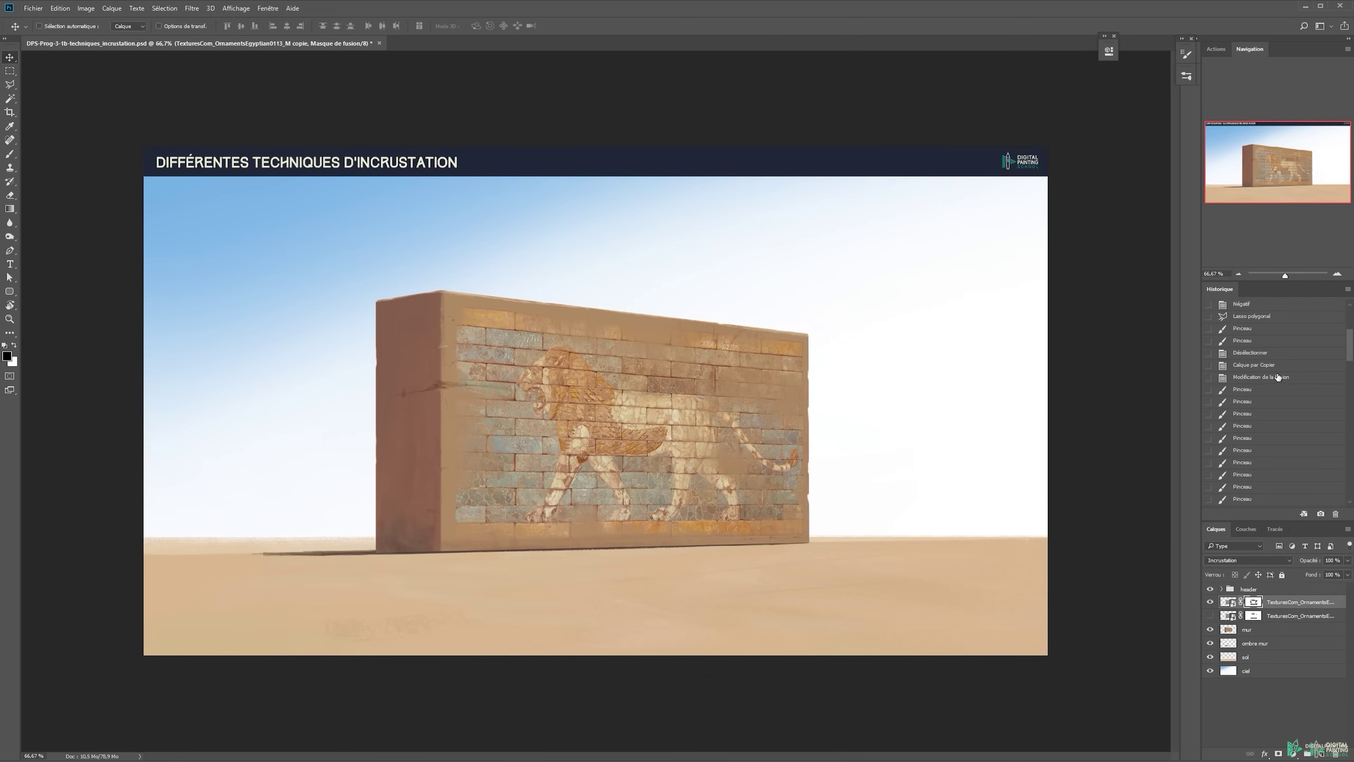
pyautogui.click(1221, 377)
pyautogui.press('ctrl')
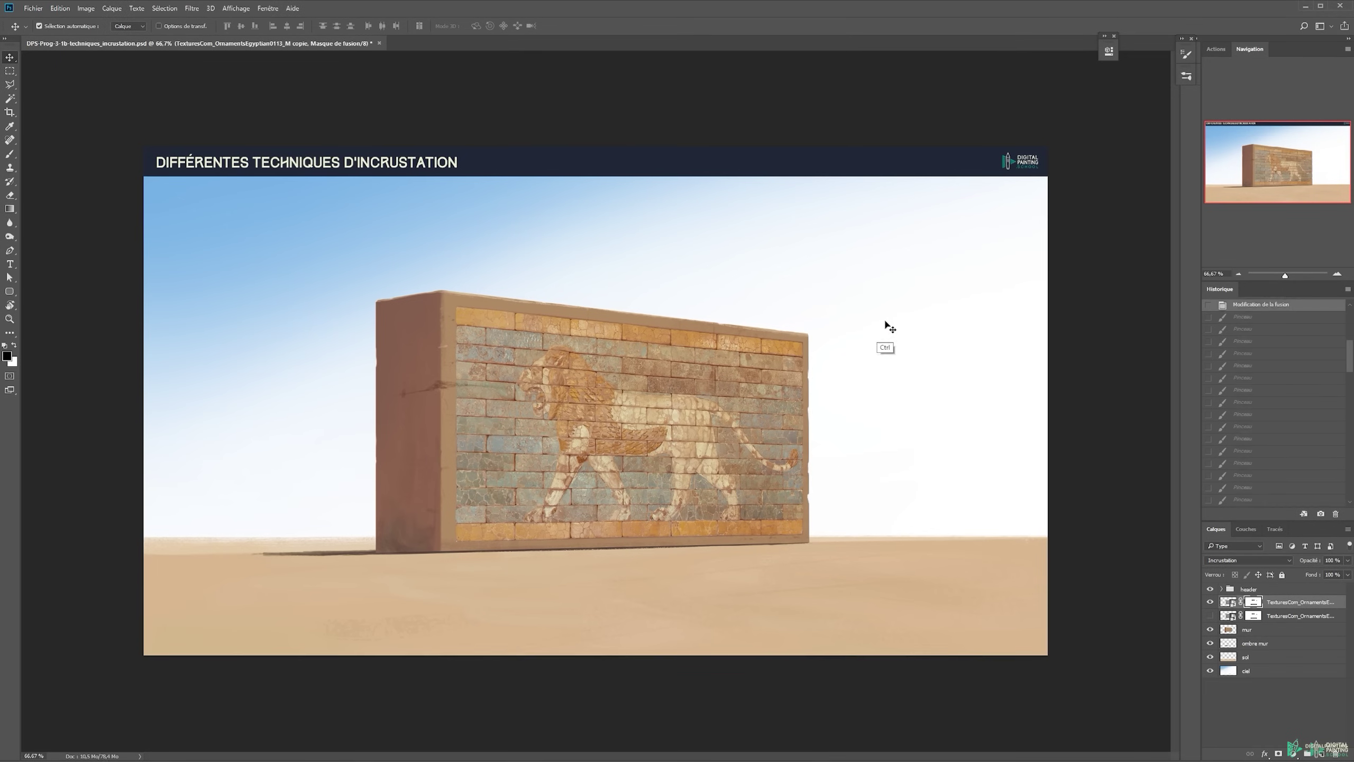
pyautogui.hotkey('ctrl', 'z')
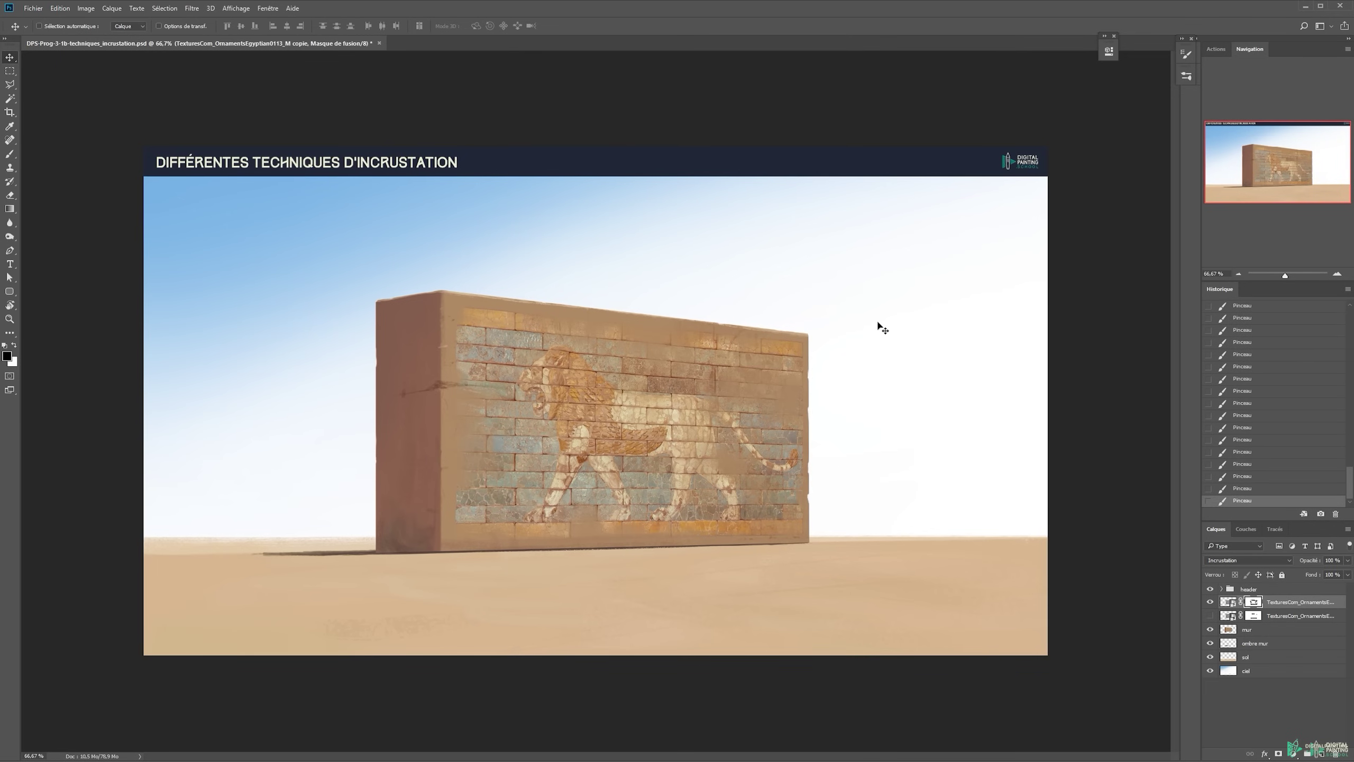
pyautogui.hotkey('ctrl', '1')
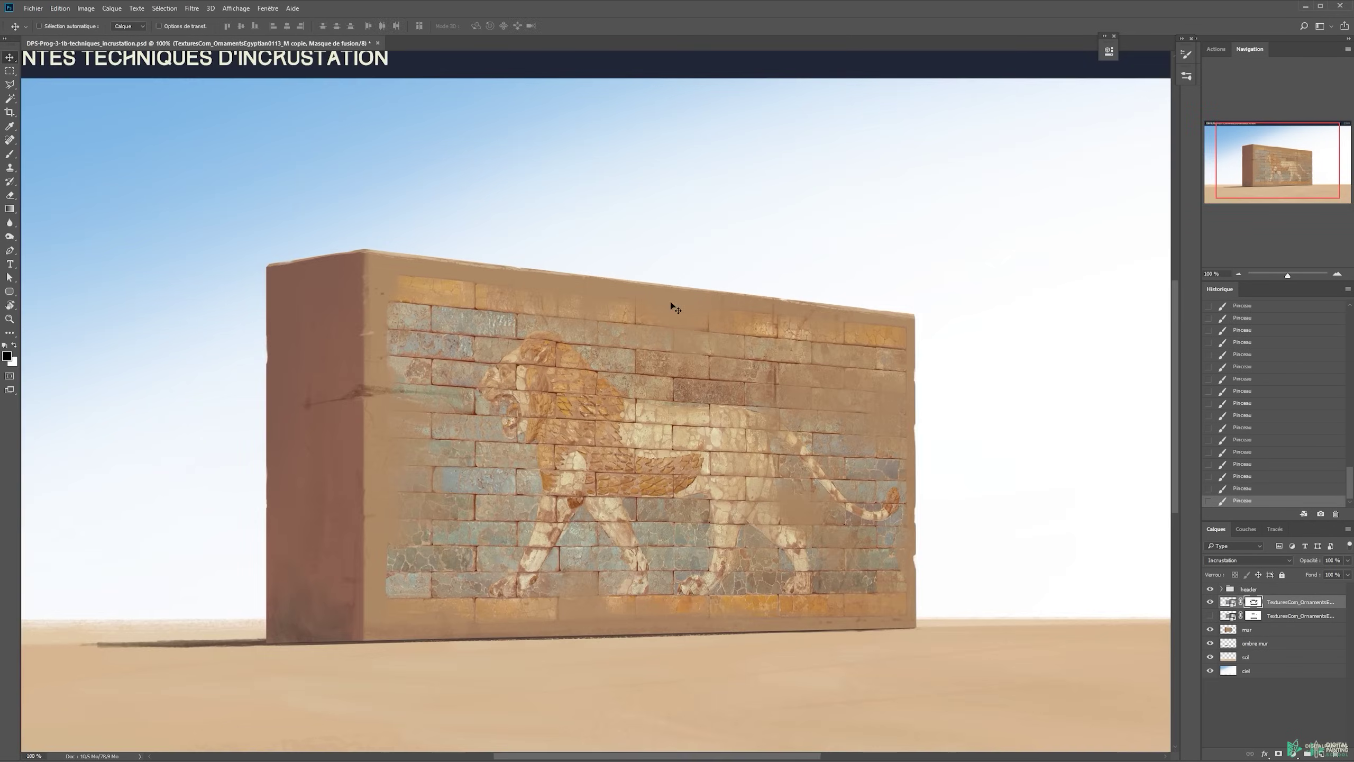
pyautogui.hotkey('ctrl', '-')
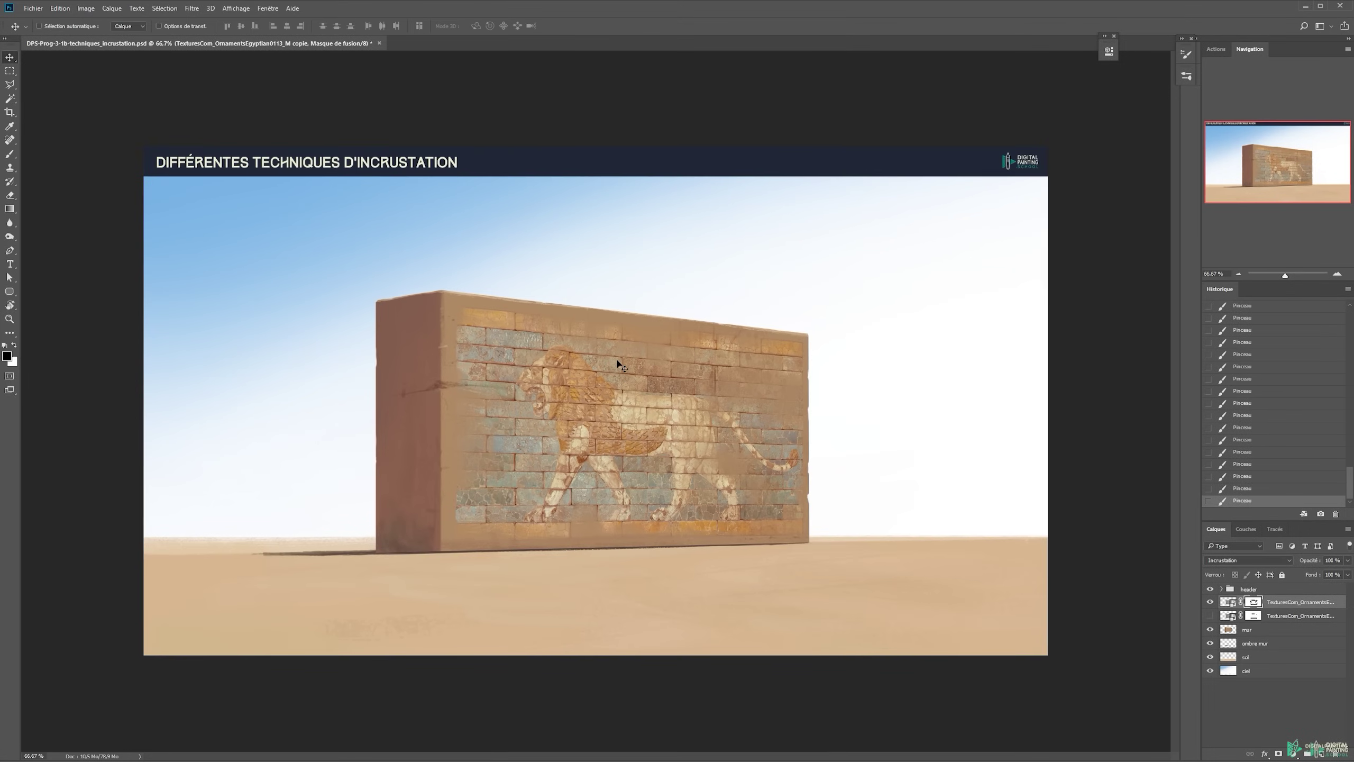
pyautogui.hotkey('ctrl', '1')
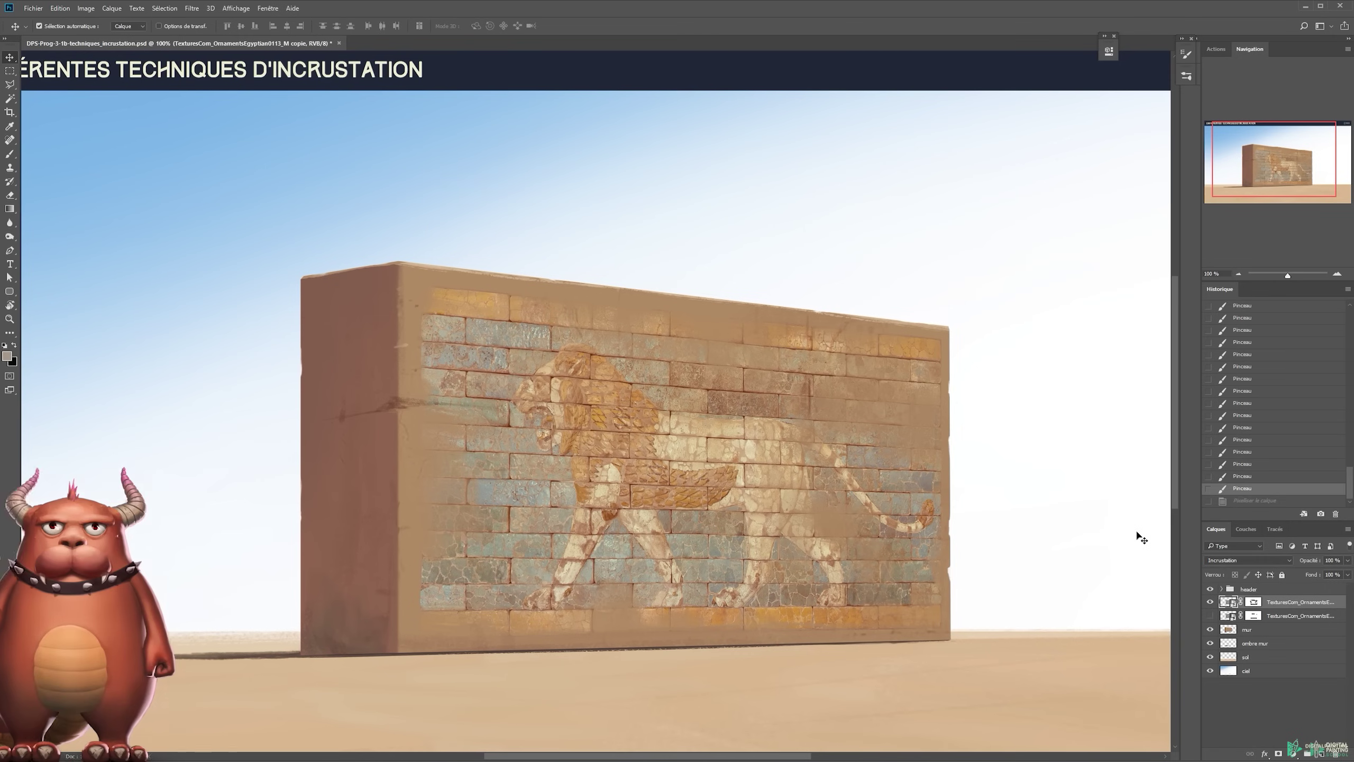
# Desaturate the lion texture fully with Hue/Saturation, setting Saturation to -100
pyautogui.hotkey('ctrl', 'u')
pyautogui.moveTo(646, 190); pyautogui.dragTo(954, 153)
pyautogui.moveTo(956, 250); pyautogui.dragTo(871, 249)
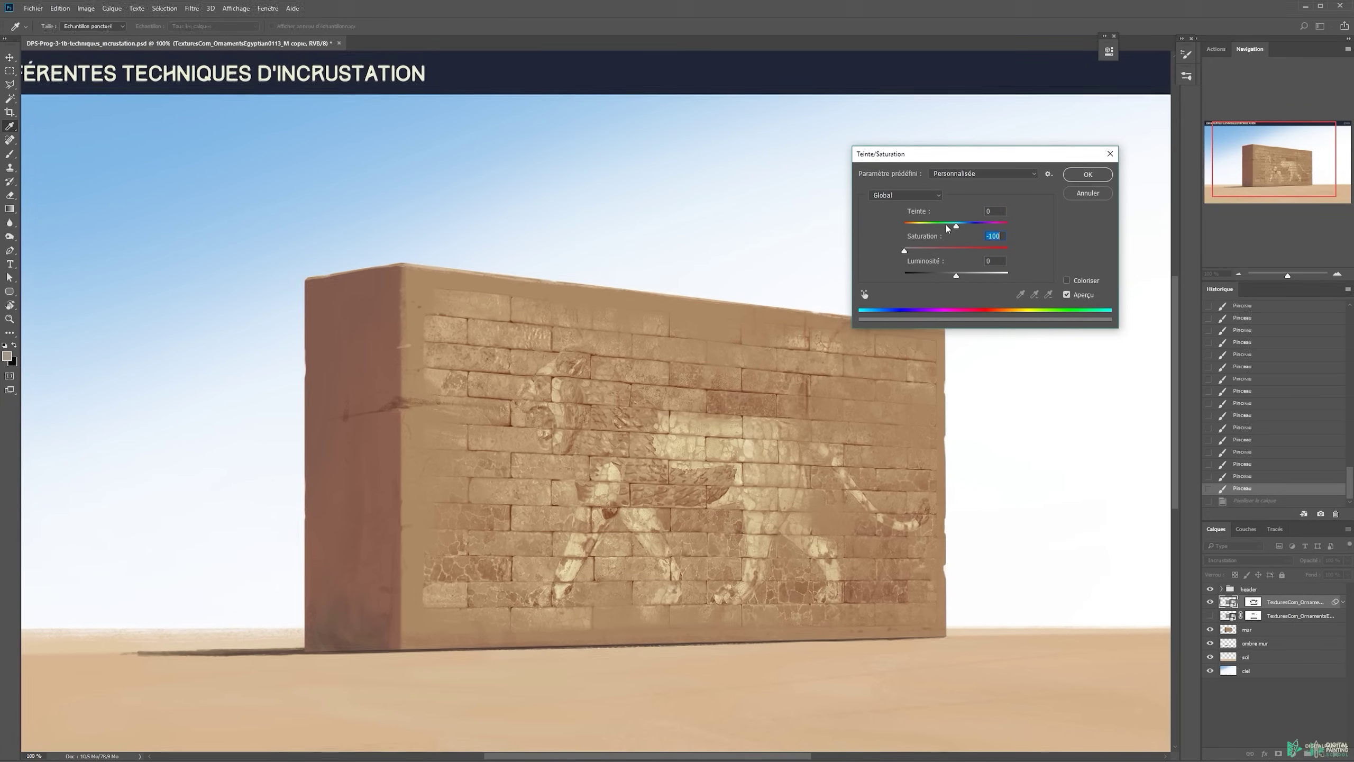
pyautogui.hotkey('ctrl', '-')
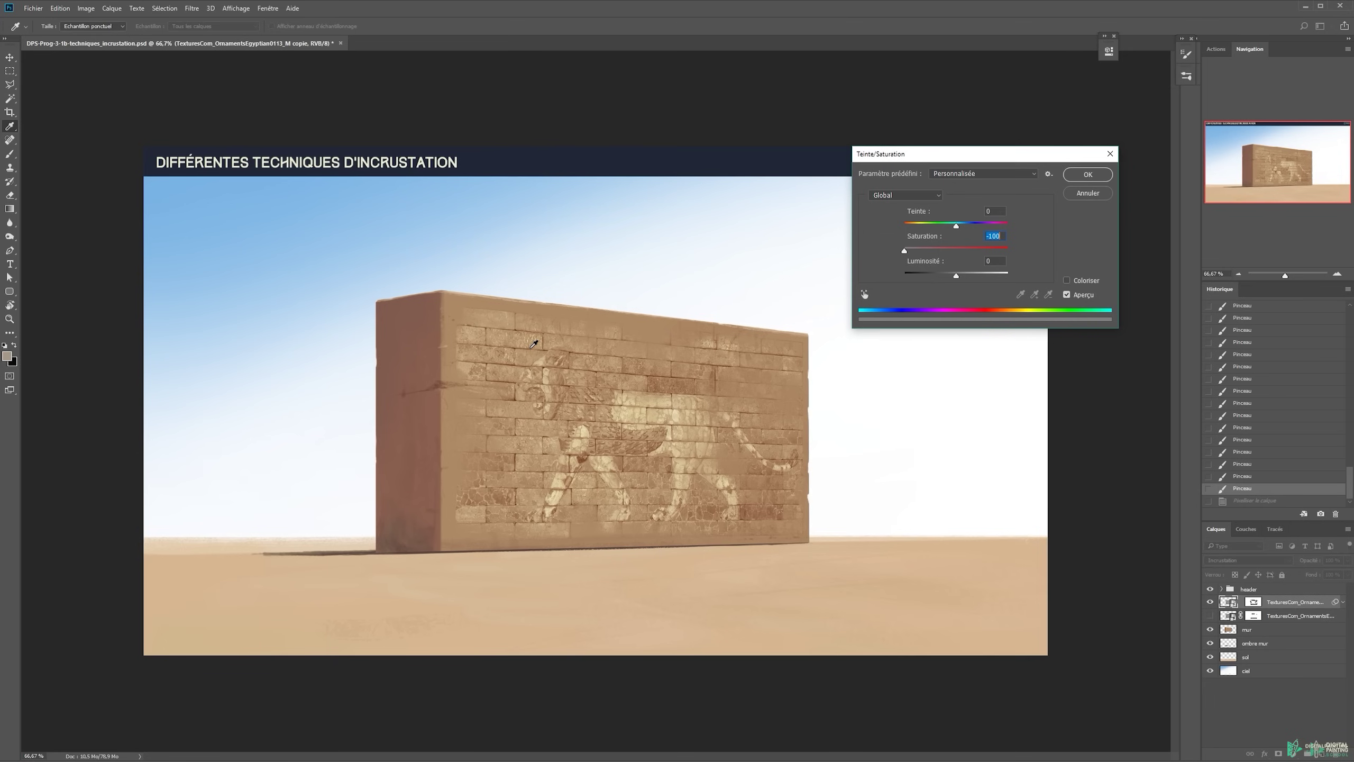
pyautogui.click(1068, 297)
pyautogui.click(1088, 175)
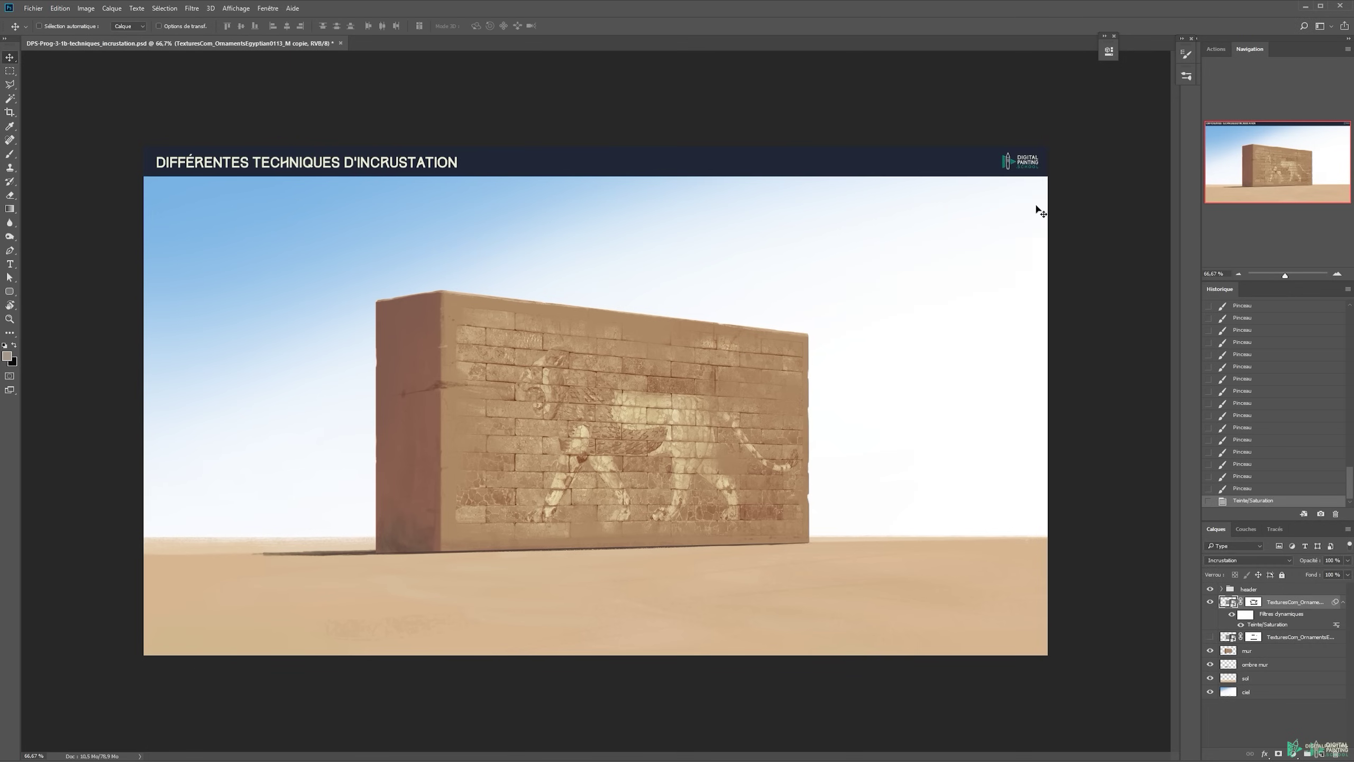
# Try the Normal blend mode on the desaturated lion texture, shift it over the wall, and revert to the Hue/Saturation state
pyautogui.click(1233, 561)
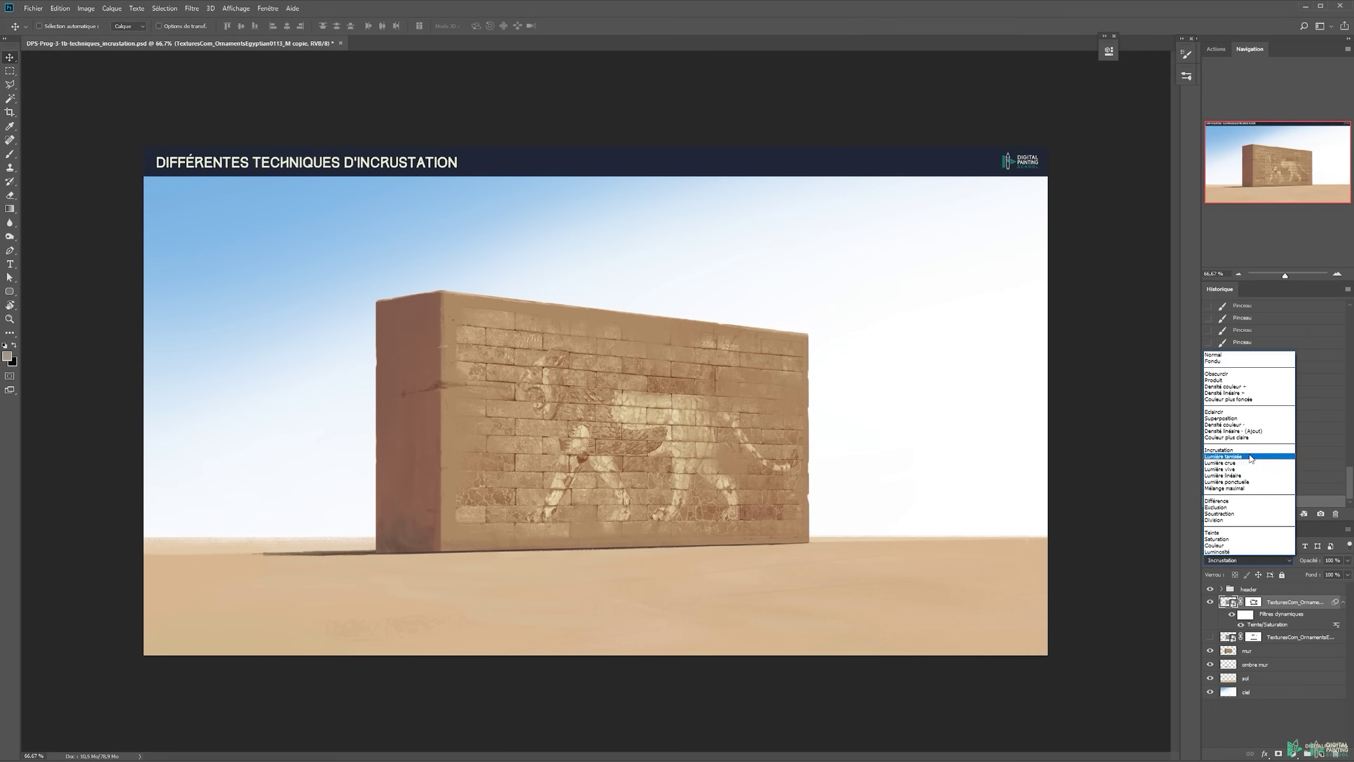
pyautogui.click(1221, 359)
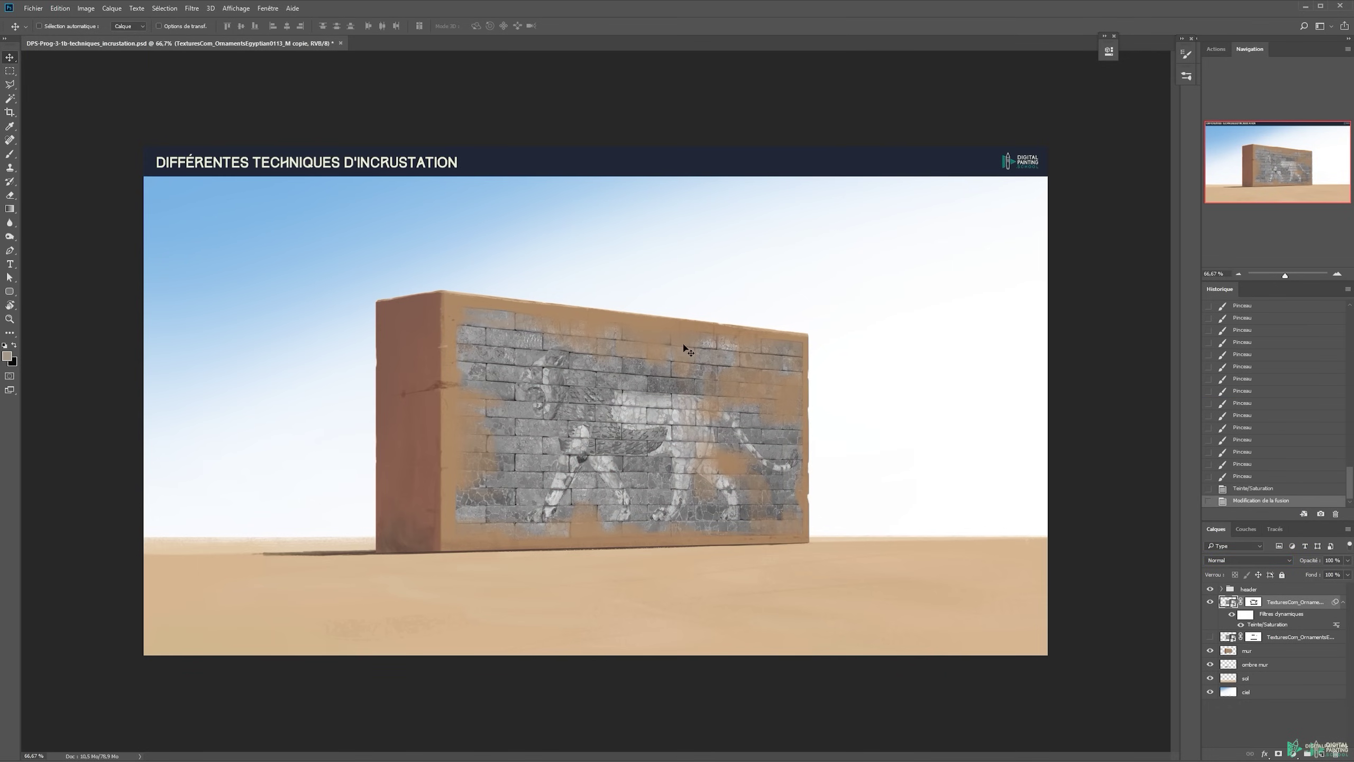
pyautogui.moveTo(629, 417)
pyautogui.mouseDown()
pyautogui.moveTo(606, 440)
pyautogui.moveTo(628, 417)
pyautogui.mouseUp()
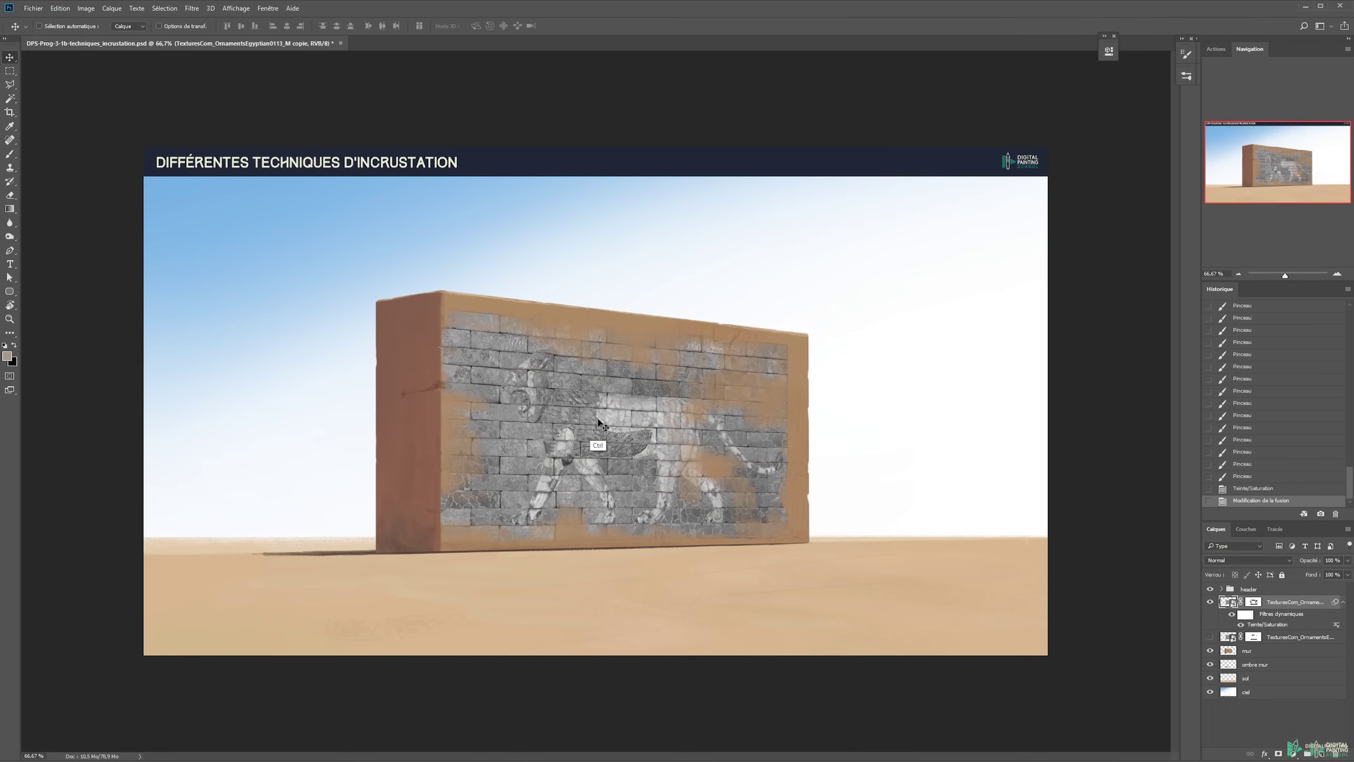
pyautogui.click(1263, 489)
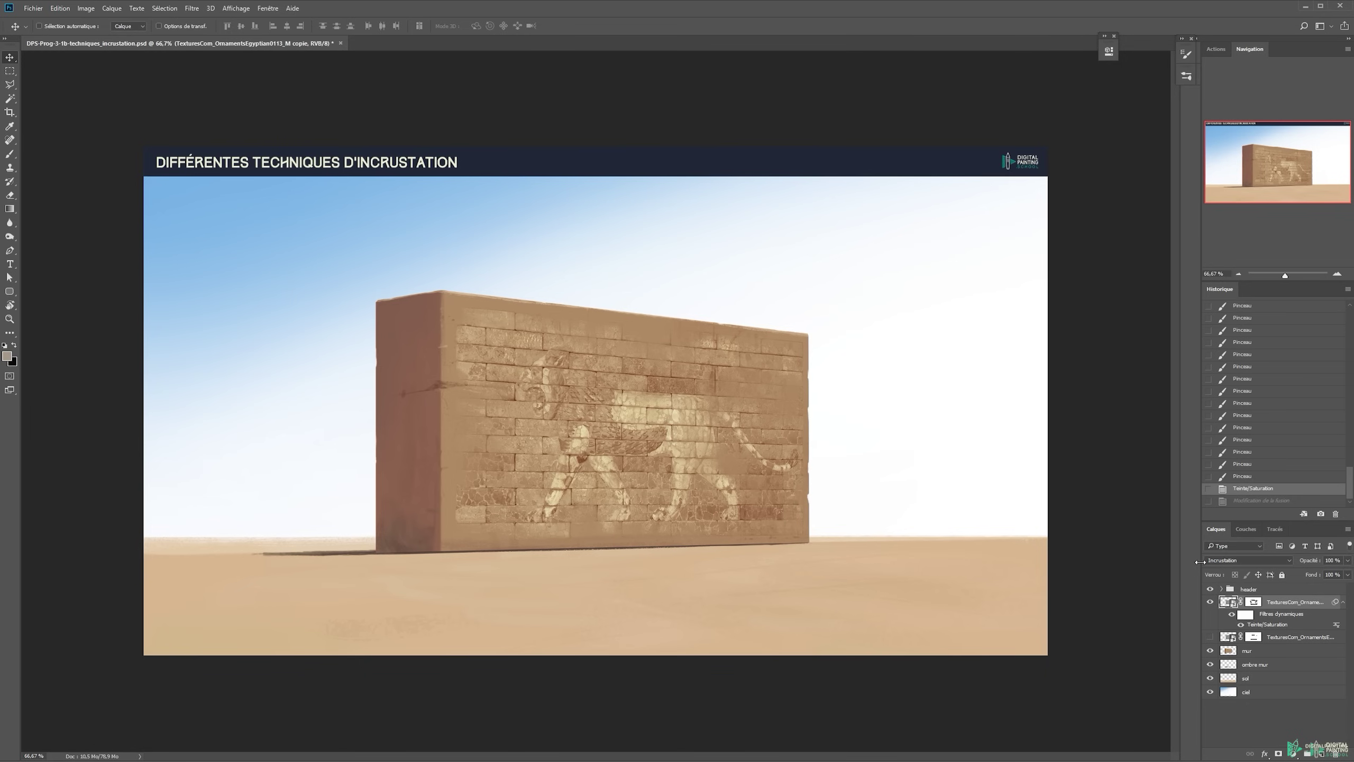
# Try rasterizing the lion texture's smart object and moving it, and undo both changes
pyautogui.press('e')
pyautogui.click(666, 291)
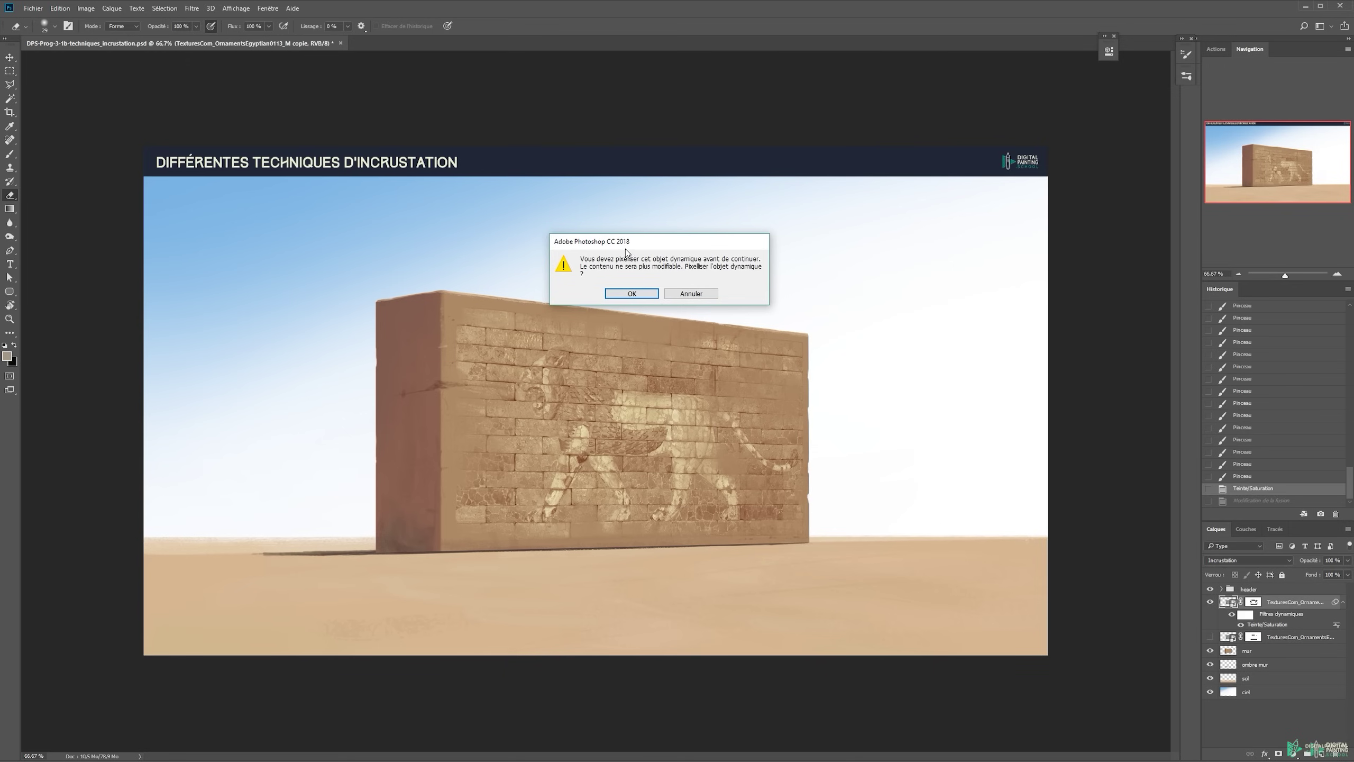
pyautogui.click(631, 293)
pyautogui.hotkey('ctrl', 'u')
pyautogui.press('Escape')
pyautogui.hotkey('ctrl', 'z')
pyautogui.press('v')
pyautogui.moveTo(587, 367); pyautogui.dragTo(610, 417)
pyautogui.hotkey('ctrl', 'z')
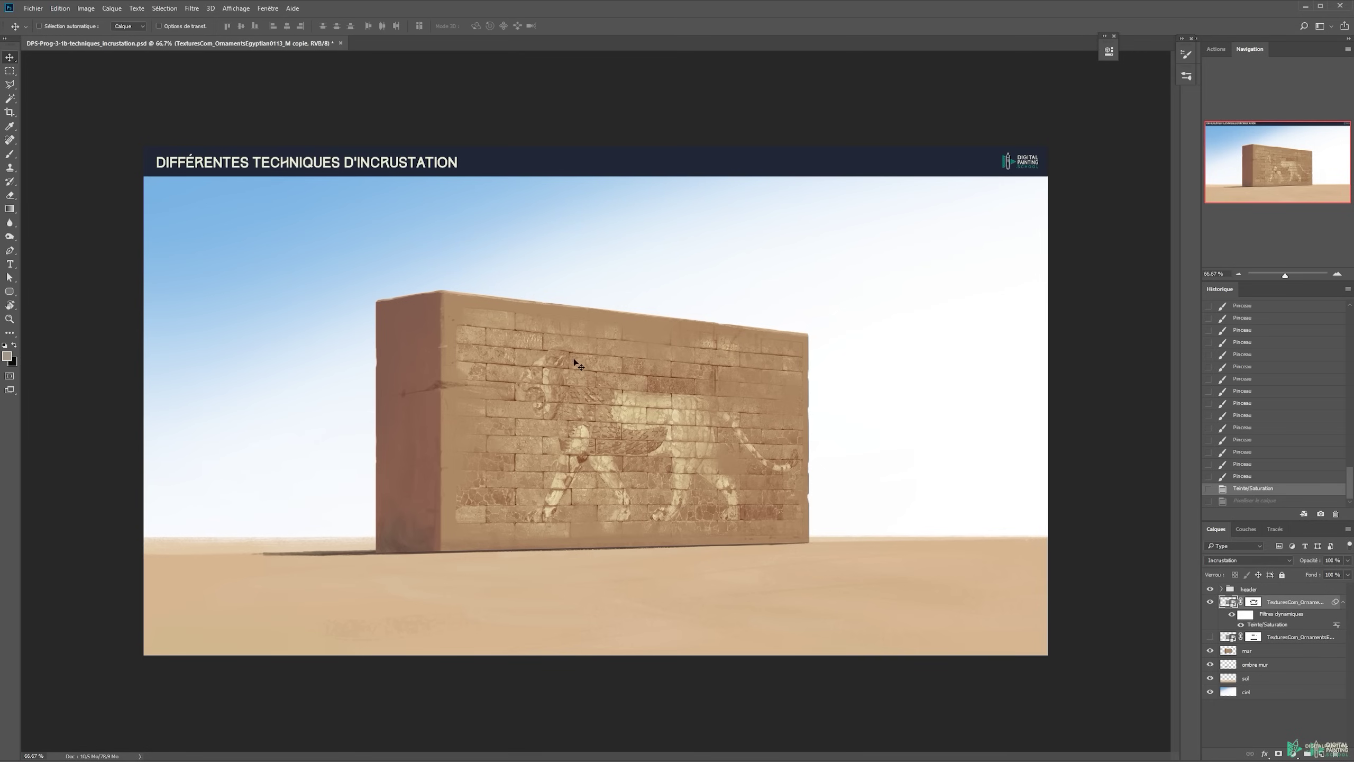
# Toggle the lion texture layer's visibility repeatedly to compare the wall with and without the incrusted texture
pyautogui.click(1210, 602)
pyautogui.click(1211, 602)
pyautogui.click(1210, 602)
pyautogui.click(1210, 602)
pyautogui.click(1210, 602)
pyautogui.click(1210, 602)
pyautogui.click(1213, 602)
pyautogui.click(1213, 601)
pyautogui.click(1210, 602)
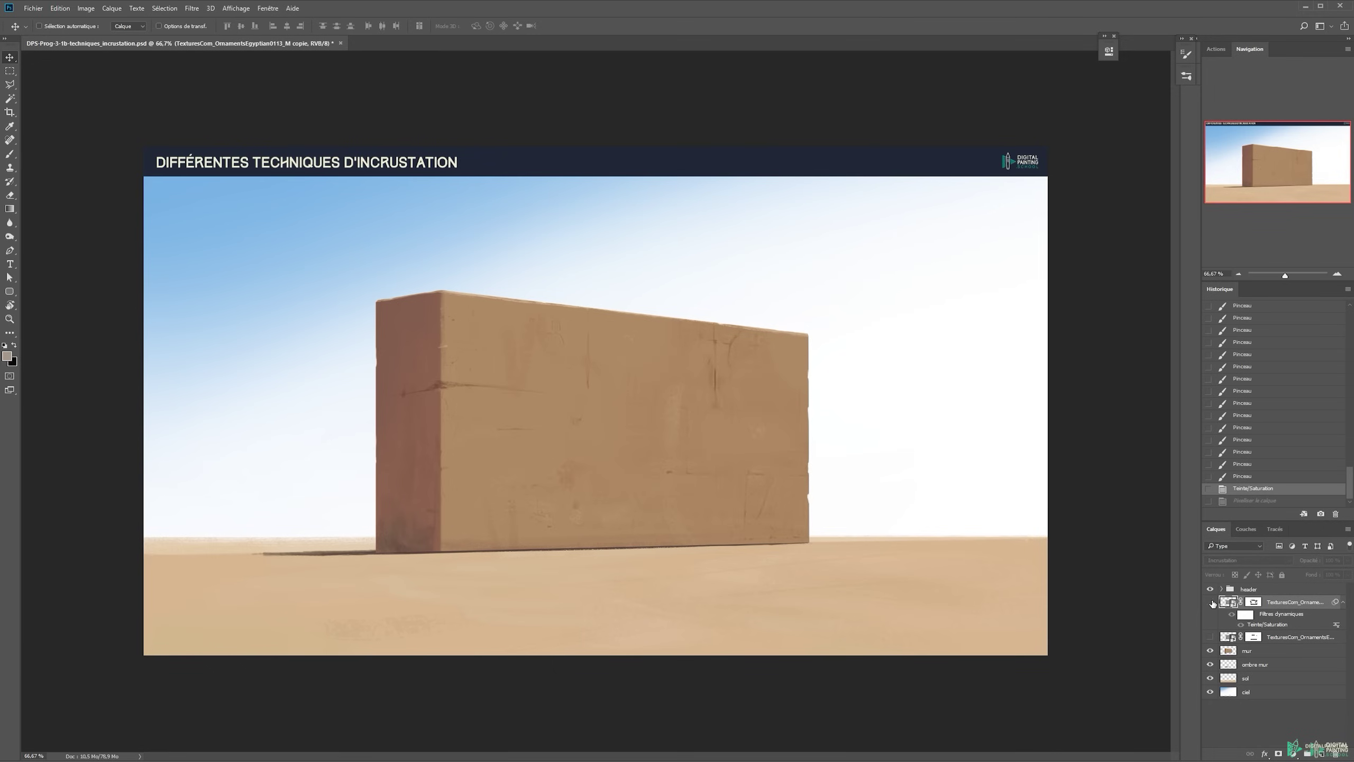
pyautogui.click(1211, 602)
pyautogui.click(1211, 601)
pyautogui.click(1211, 601)
pyautogui.click(1211, 601)
pyautogui.click(1211, 601)
pyautogui.click(1211, 602)
pyautogui.click(1210, 602)
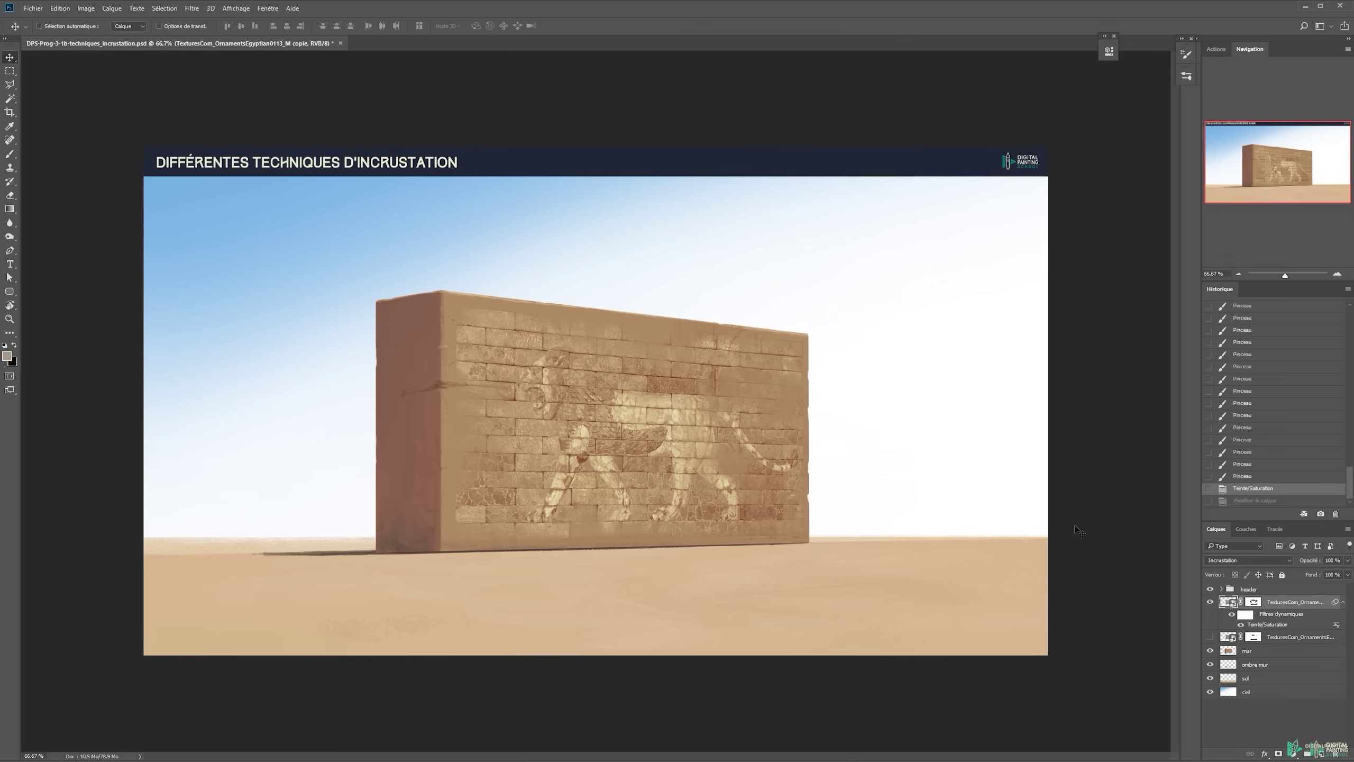
# Darken the lion texture with a Curves adjustment, pulling the RVB midtones down to output 114 at input 131
pyautogui.press('ctrl')
pyautogui.hotkey('ctrl', 'm')
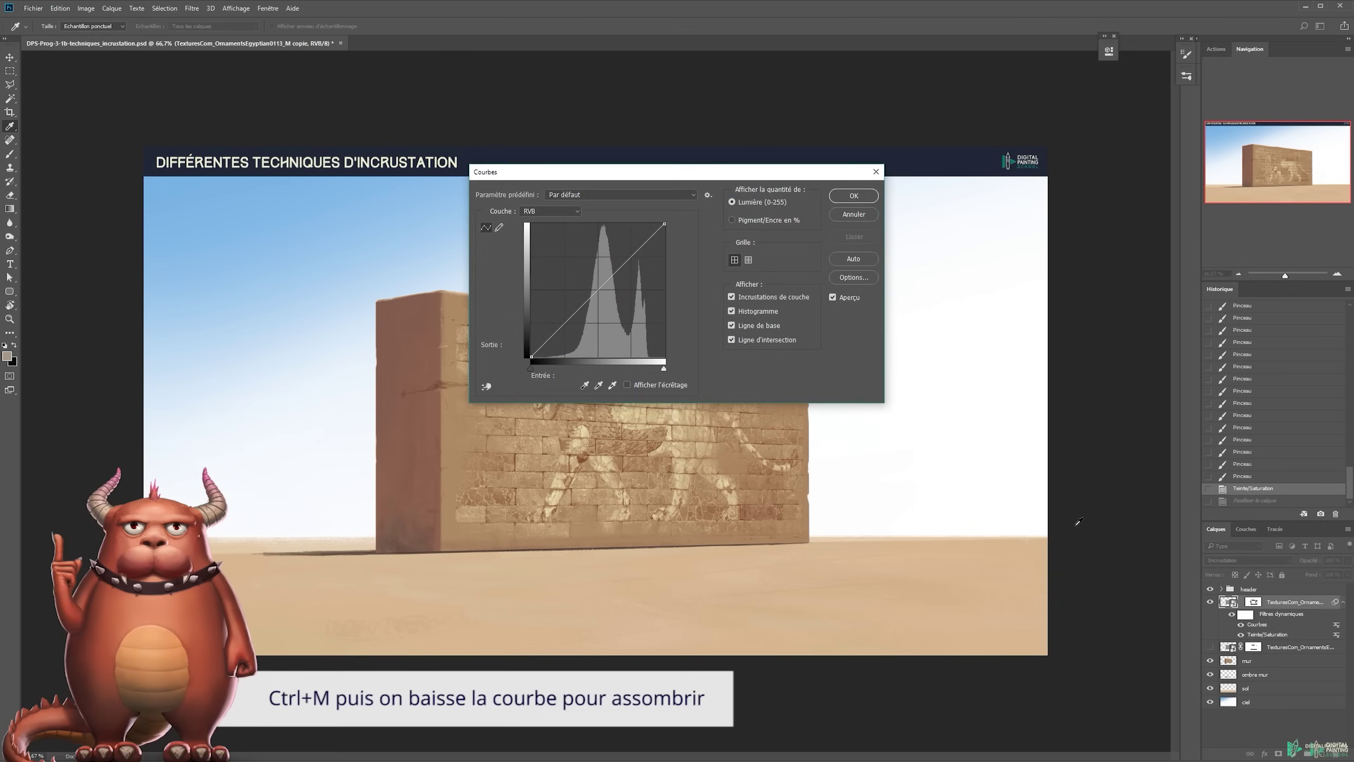
pyautogui.moveTo(568, 181); pyautogui.dragTo(989, 205)
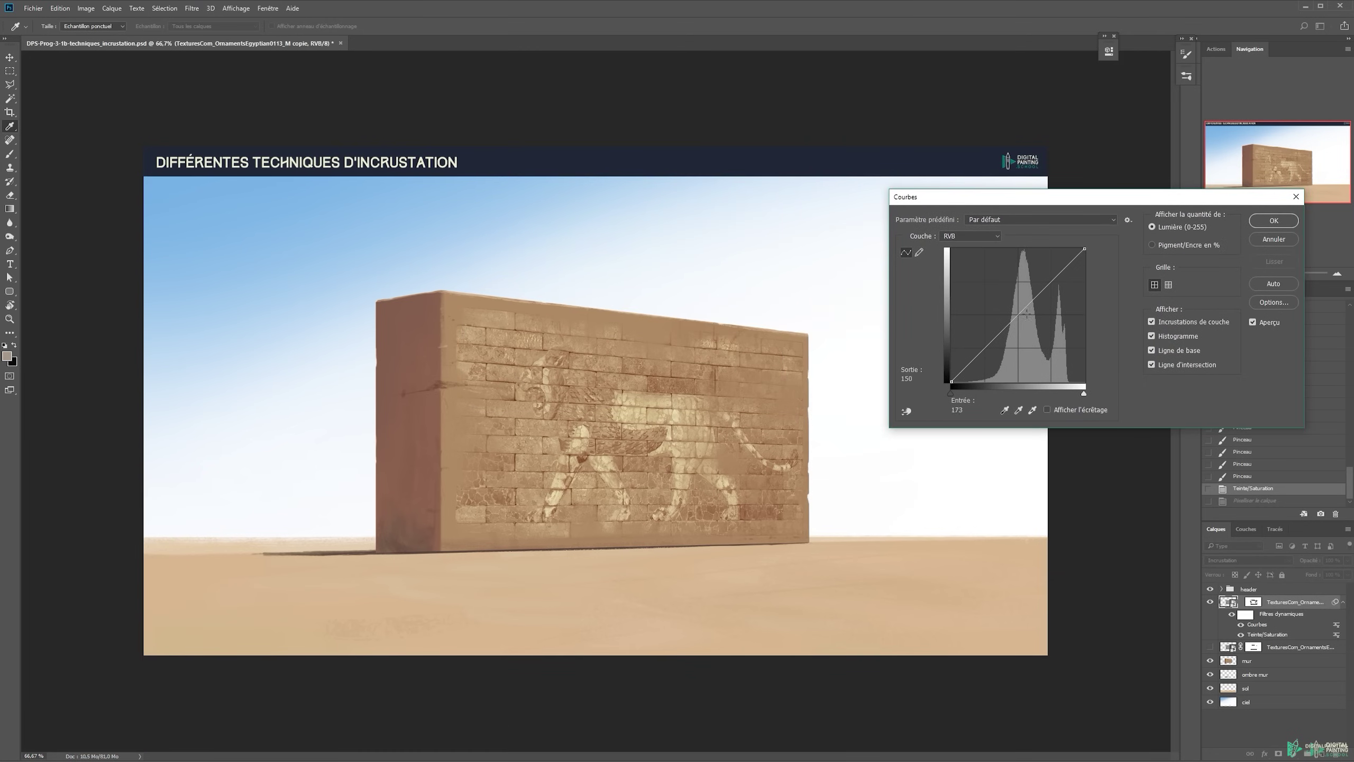
pyautogui.moveTo(992, 204); pyautogui.dragTo(959, 211)
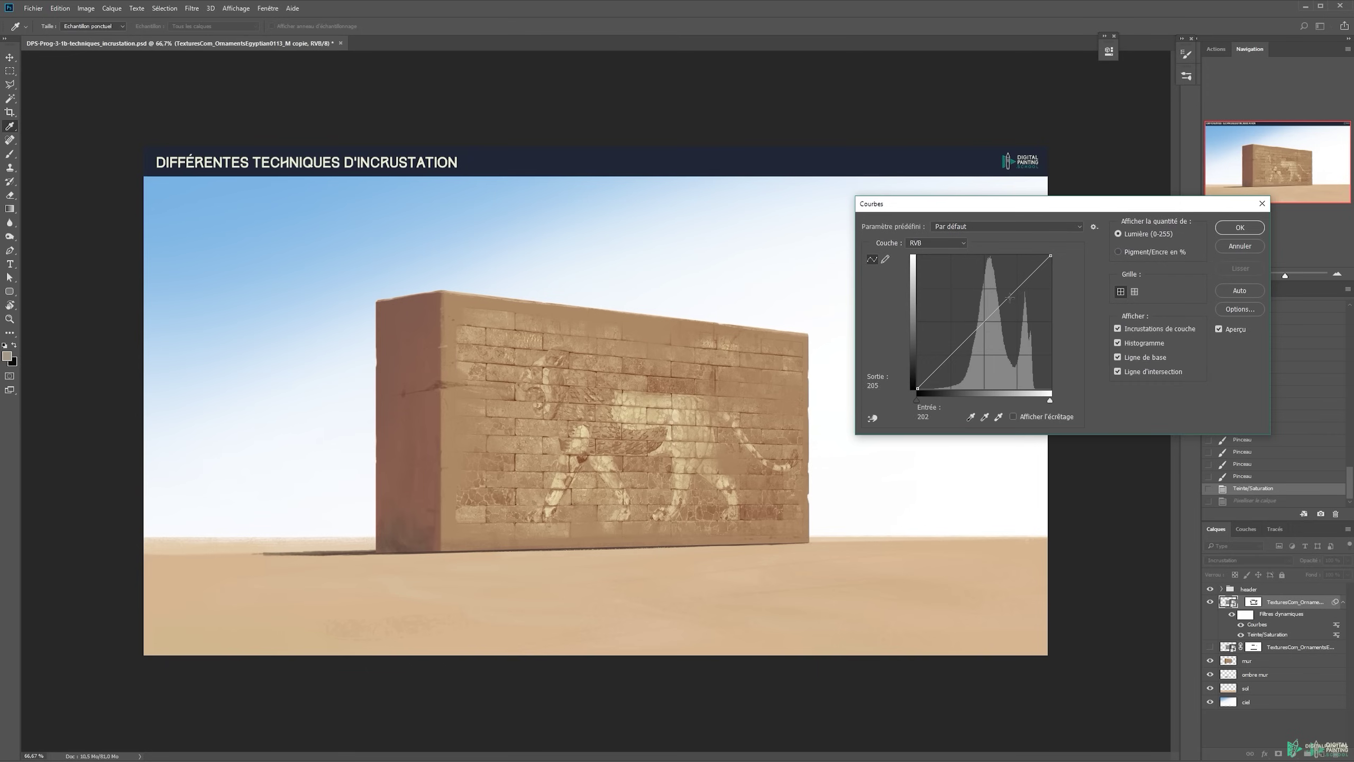
pyautogui.moveTo(985, 320); pyautogui.dragTo(987, 329)
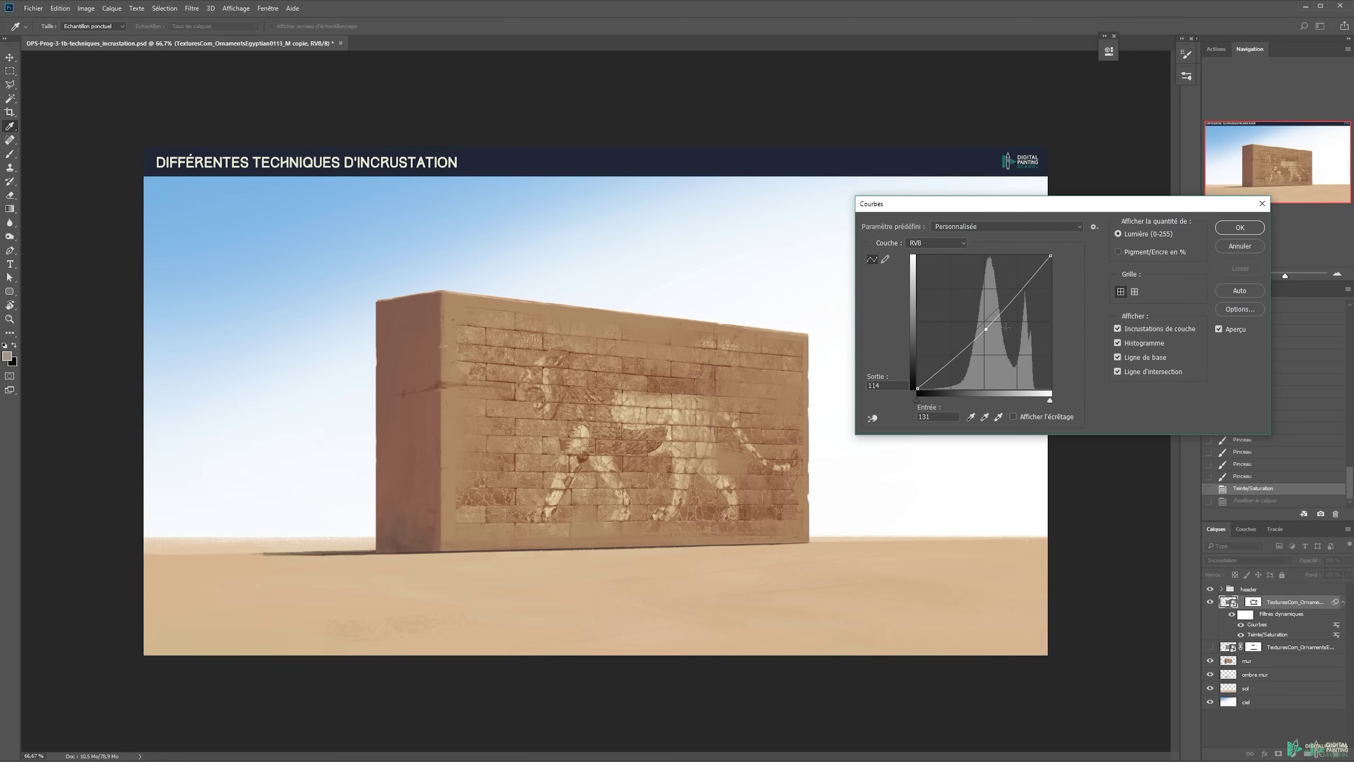
pyautogui.click(1221, 329)
pyautogui.click(1221, 330)
pyautogui.click(942, 243)
pyautogui.click(955, 213)
pyautogui.click(1240, 227)
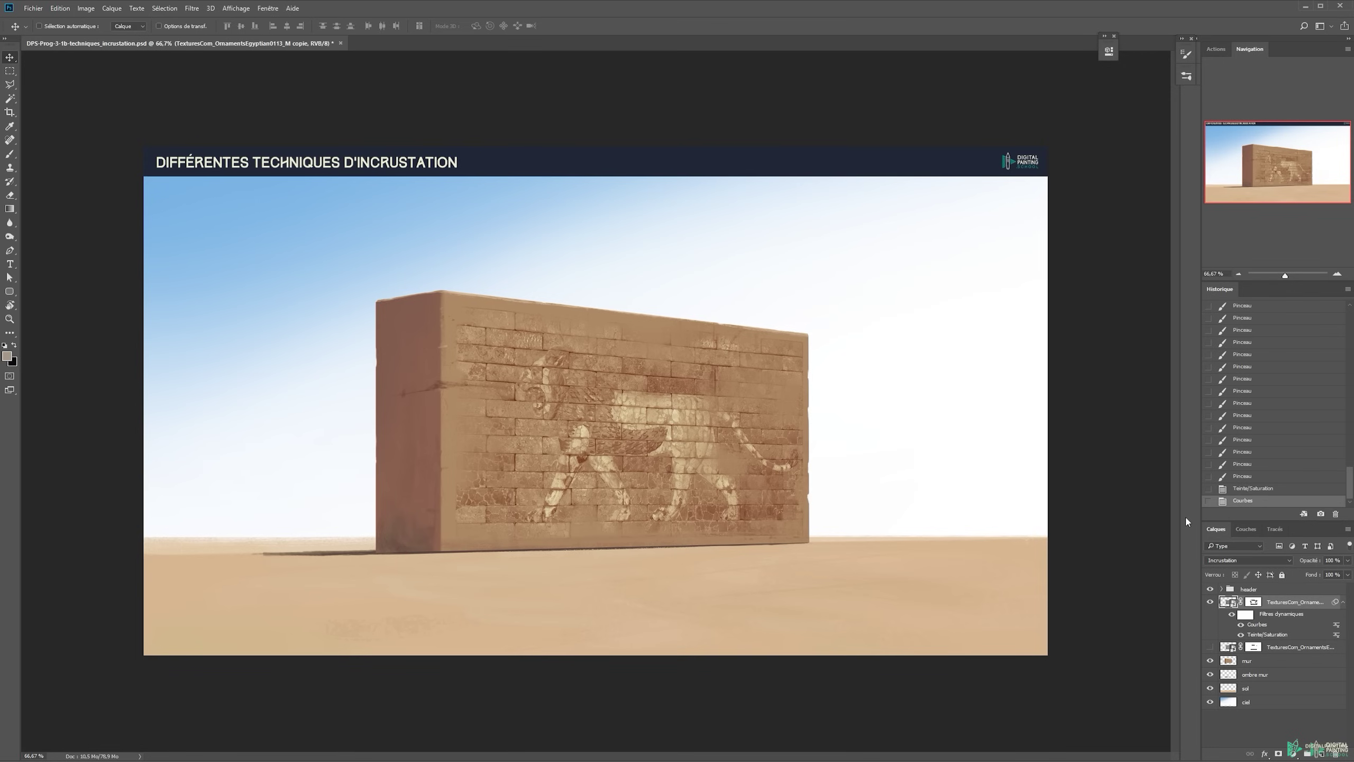
# Try lowering the lion texture layer's opacity to 55% and judge the blend from farther away
pyautogui.press('7')
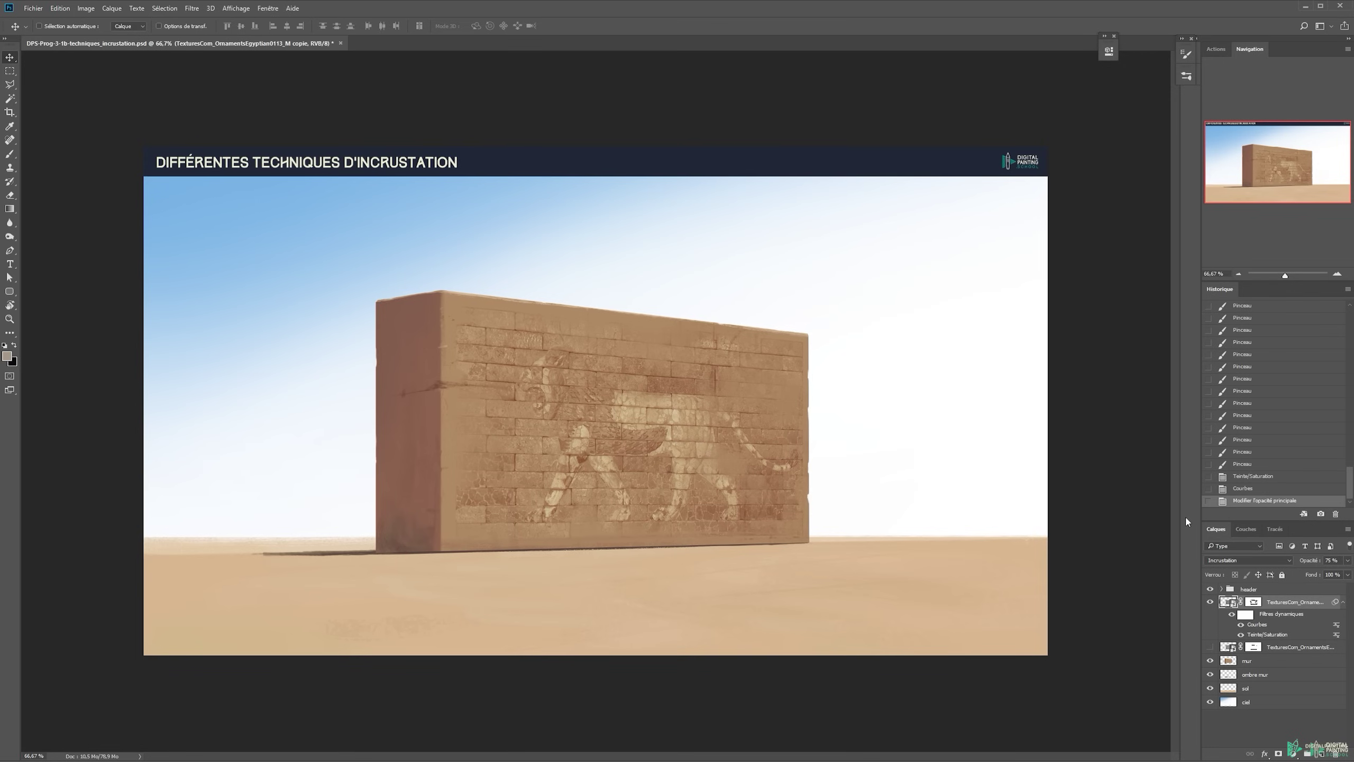
pyautogui.press('5')
pyautogui.press('5')
pyautogui.press('z')
pyautogui.keyDown('alt'); pyautogui.click(604, 432); pyautogui.keyUp('alt')
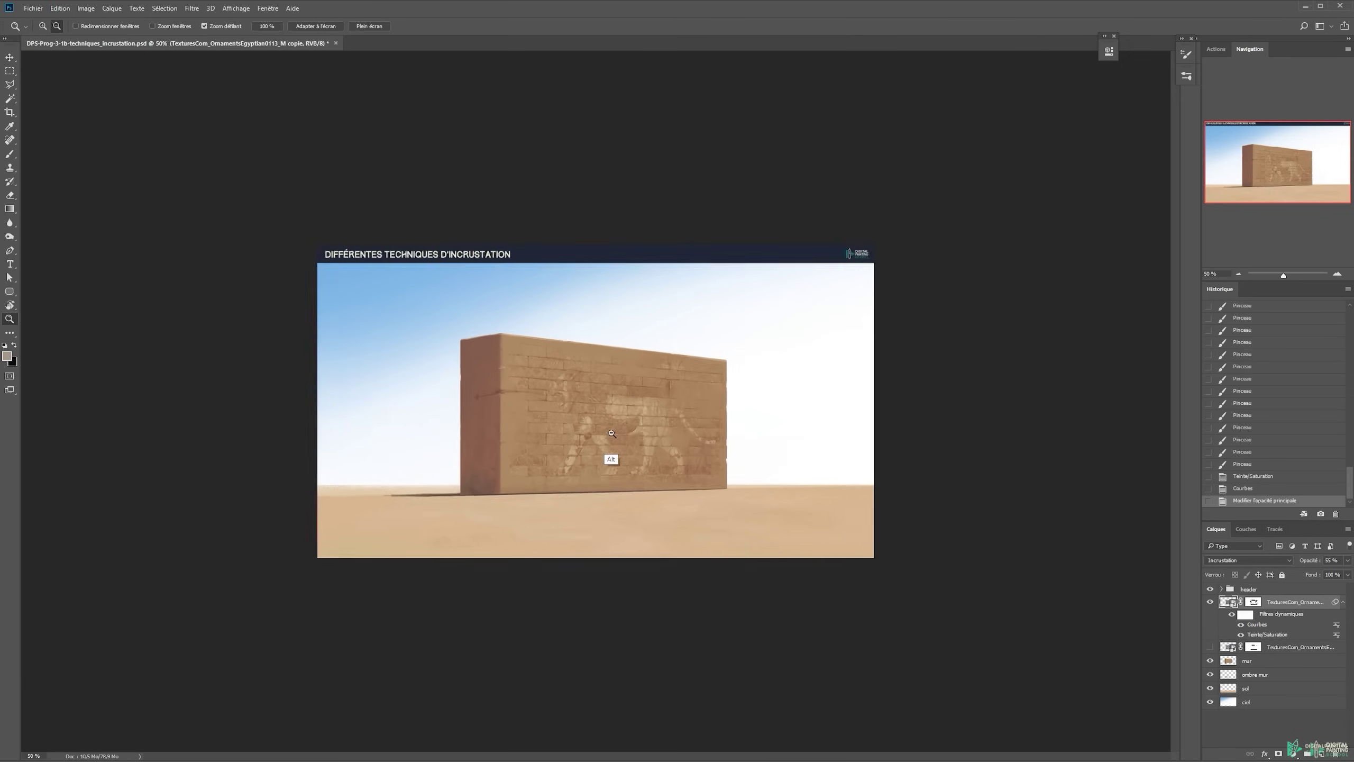
pyautogui.press('v')
pyautogui.hotkey('ctrl', '+')
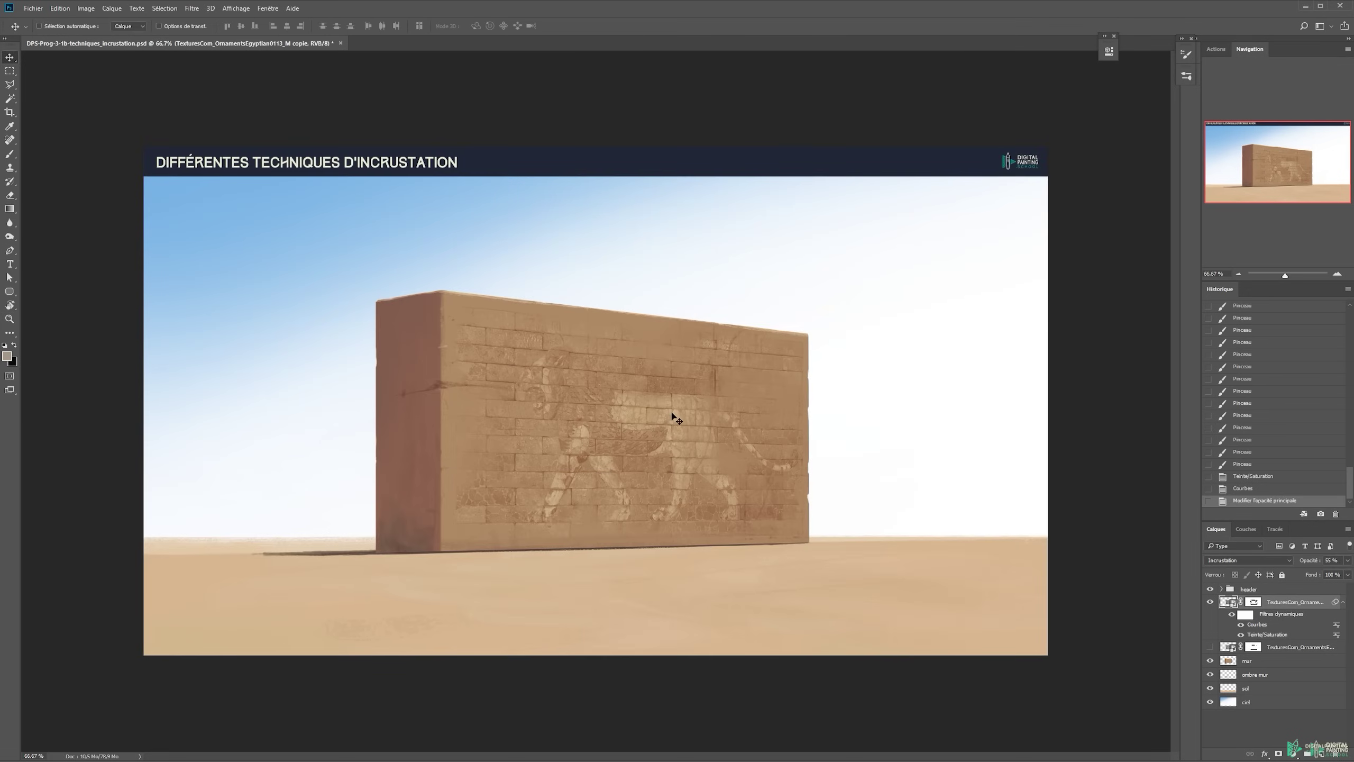
# Set the lion texture layer's opacity to 70% and inspect the wall up close
pyautogui.press('7')
pyautogui.press('z')
pyautogui.click(607, 404)
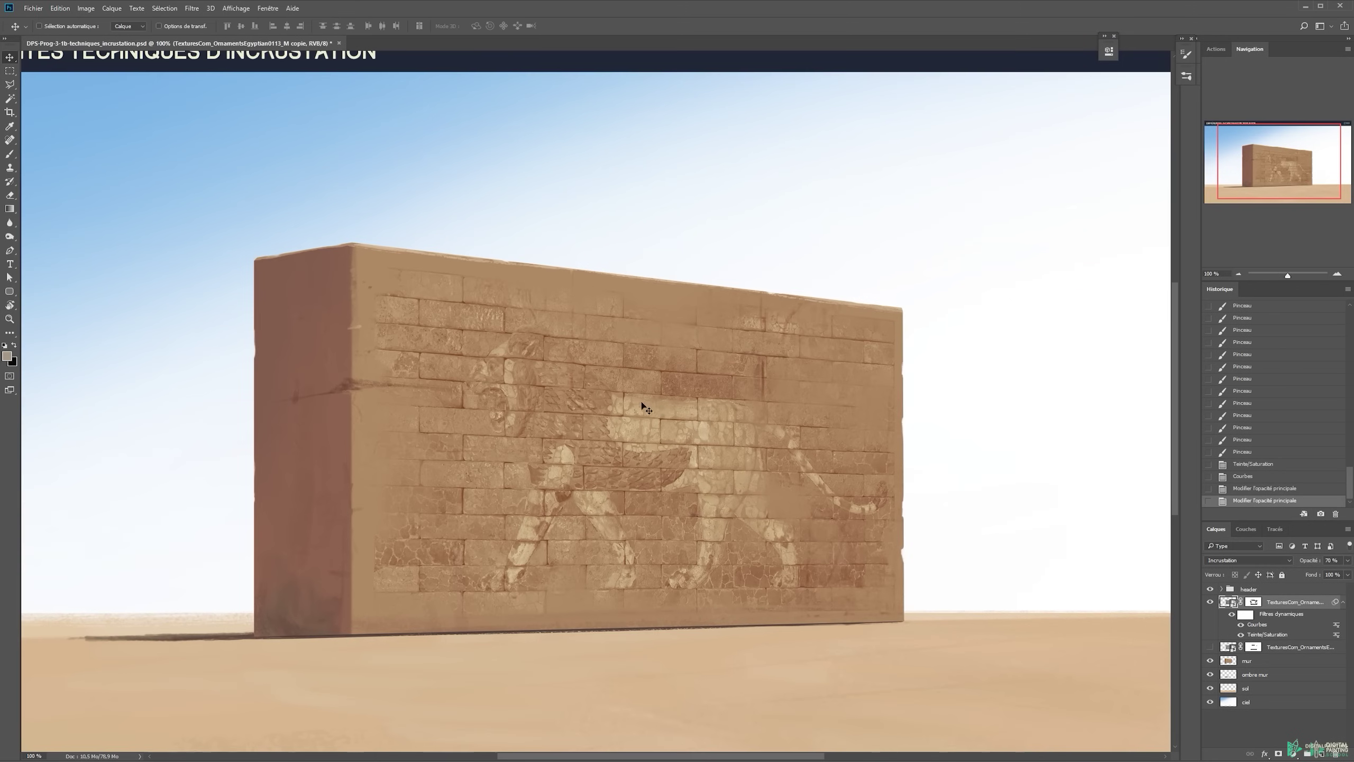
# Compare the wall with the lion texture layer at 100% and 70% opacity, keeping 70%
pyautogui.press('0')
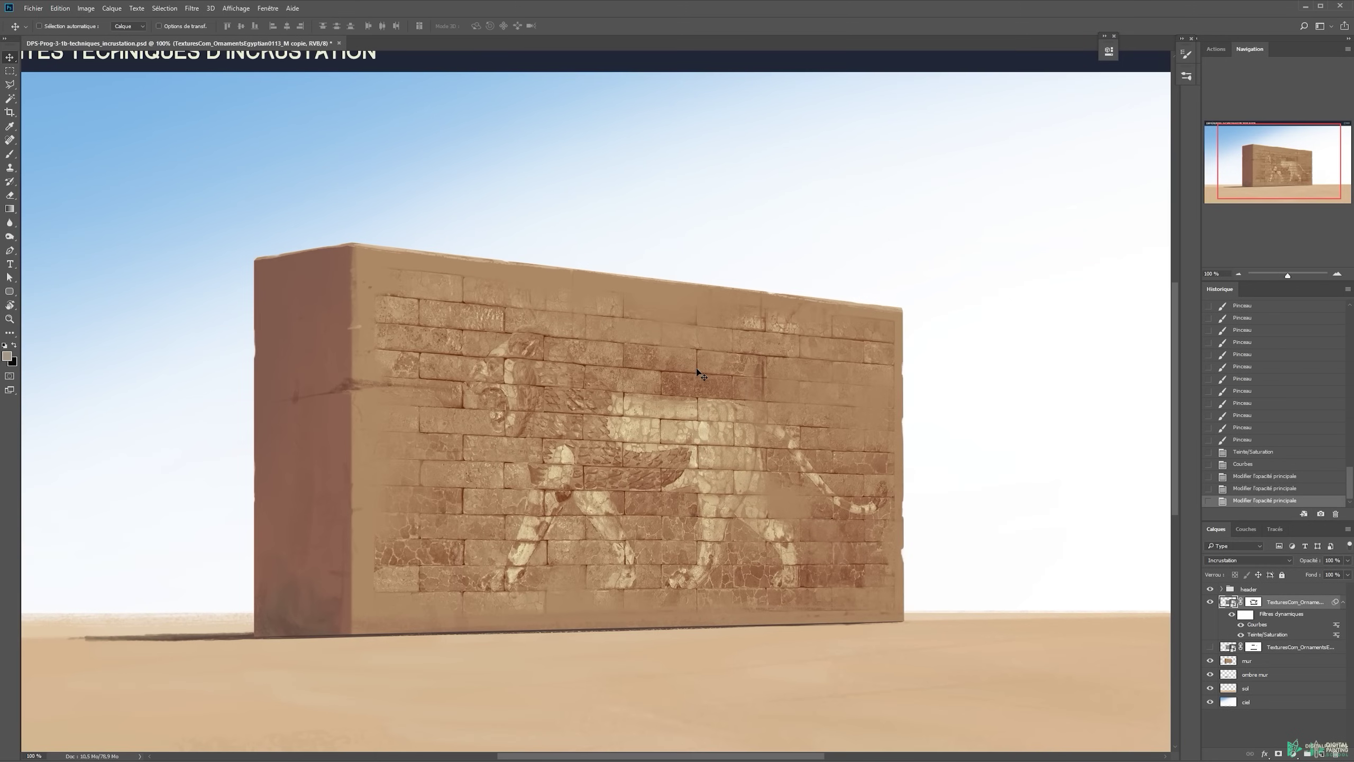
pyautogui.press('z')
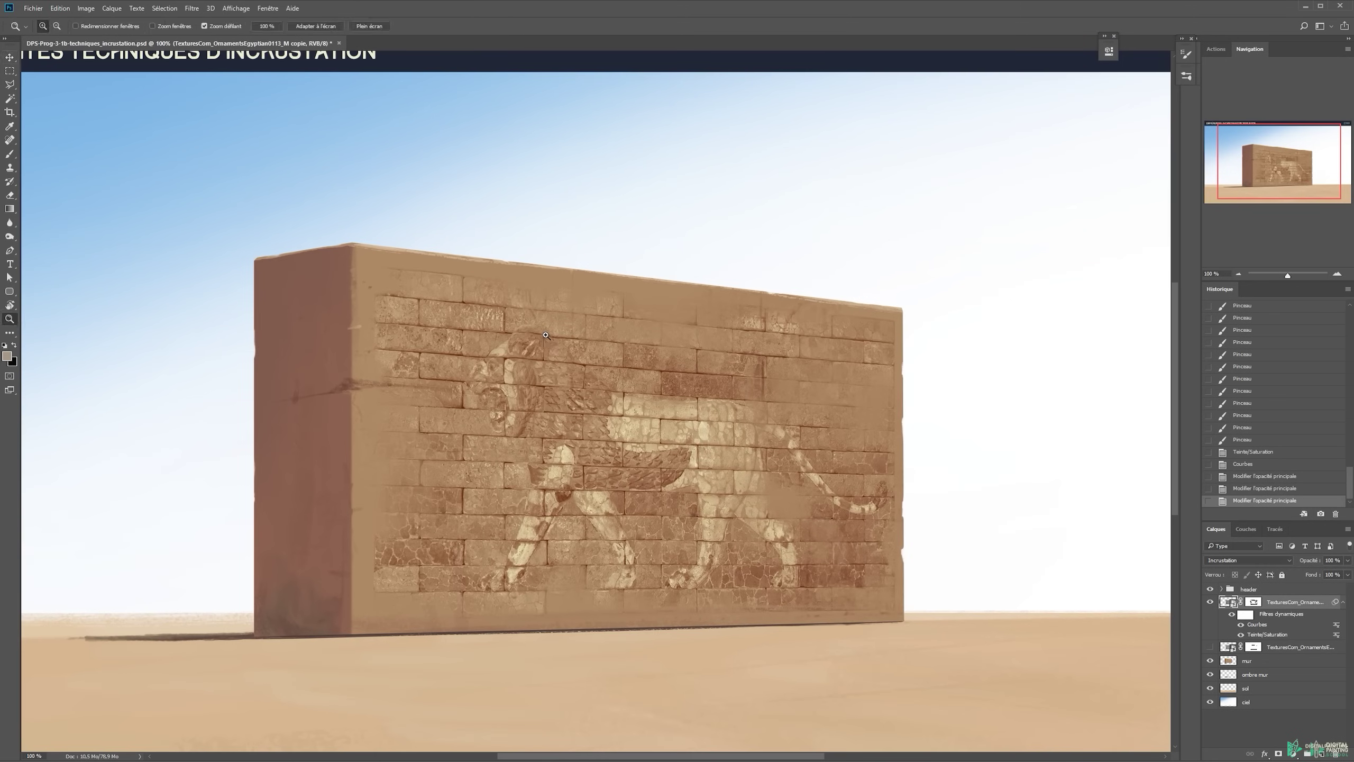
pyautogui.click(545, 342)
pyautogui.click(544, 343)
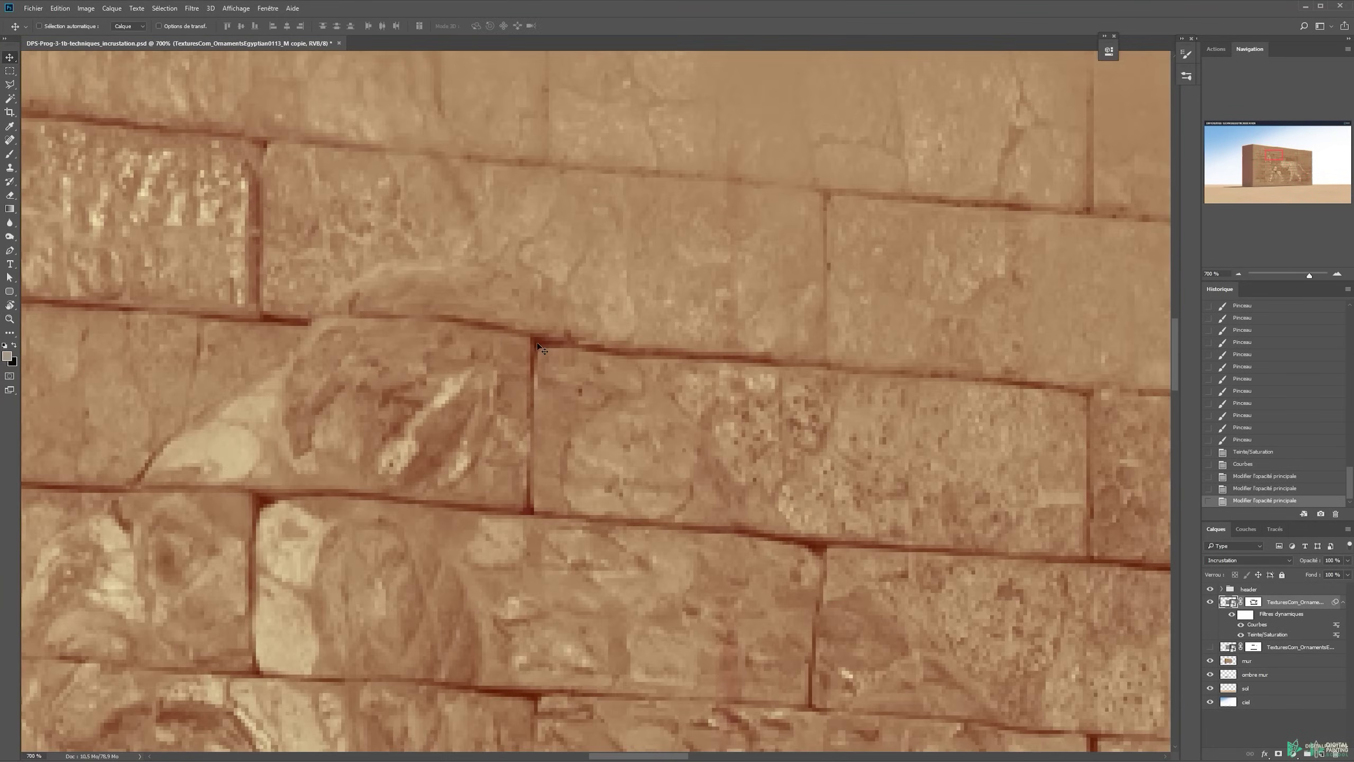
pyautogui.press('z')
pyautogui.hotkey('ctrl', '1')
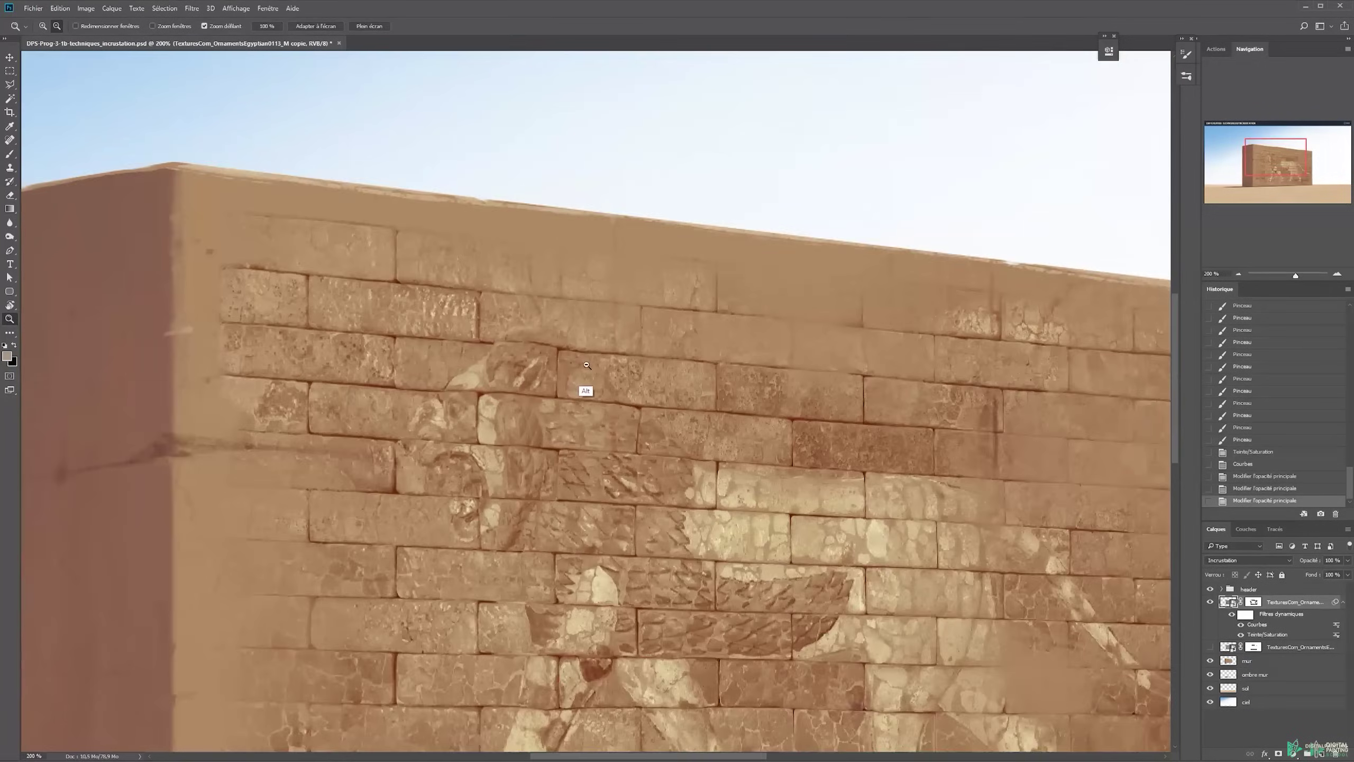
pyautogui.press('v')
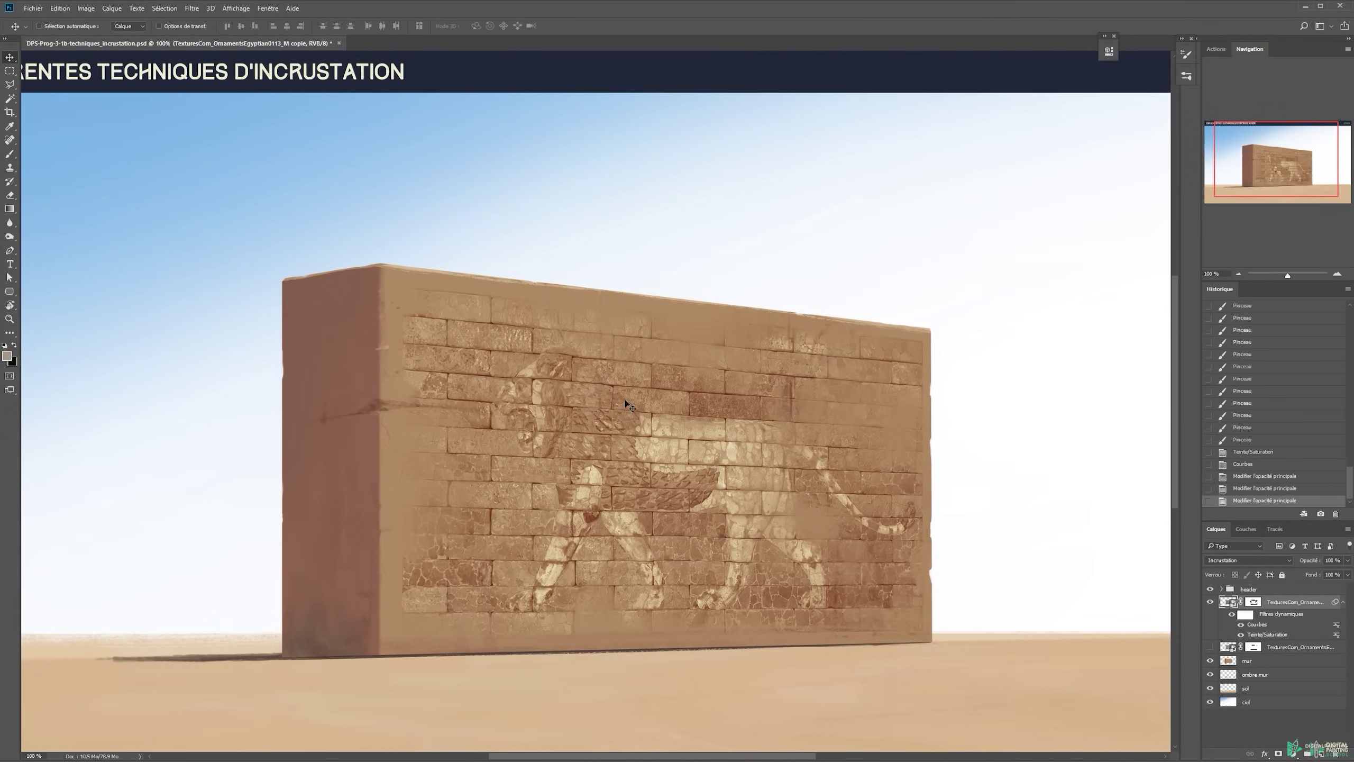
pyautogui.press('7')
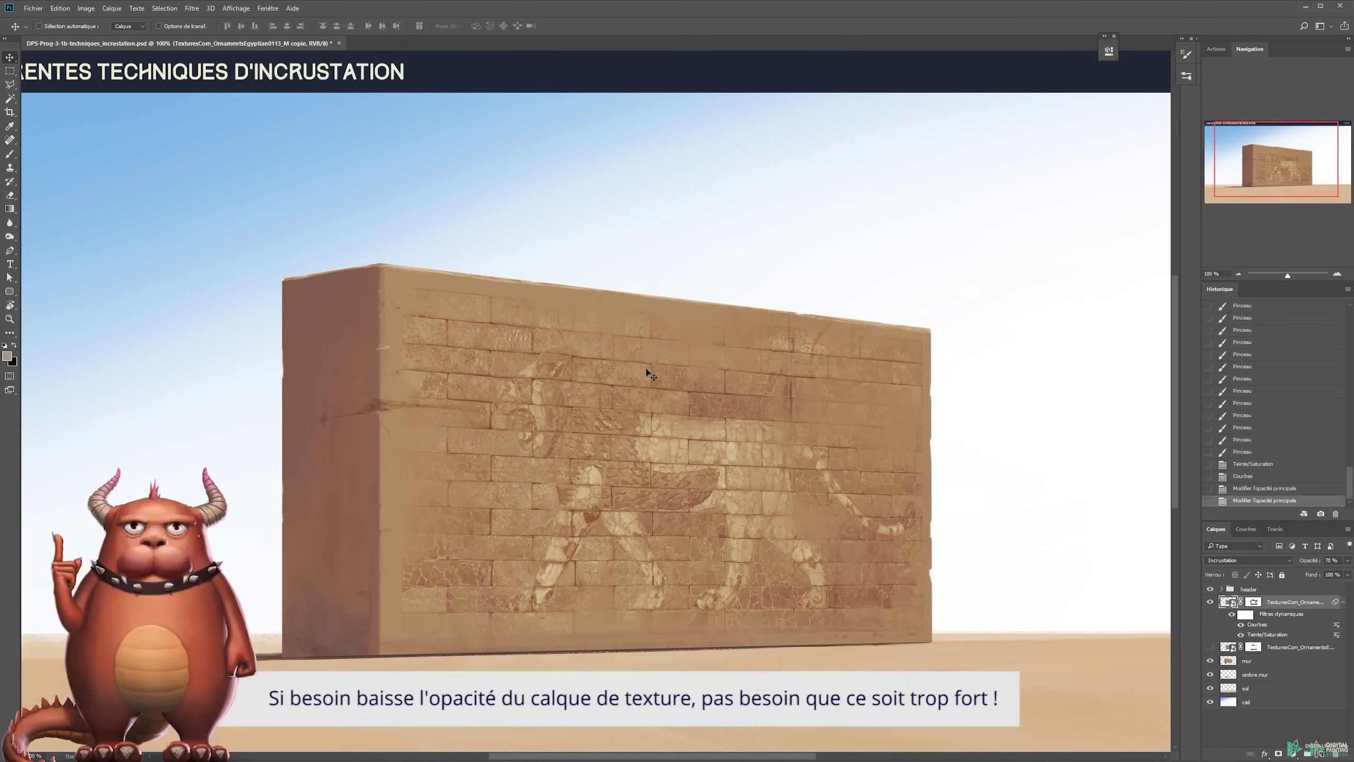
pyautogui.keyDown('ctrl'); pyautogui.keyDown('alt'); pyautogui.click(668, 424); pyautogui.keyUp('alt'); pyautogui.keyUp('ctrl')
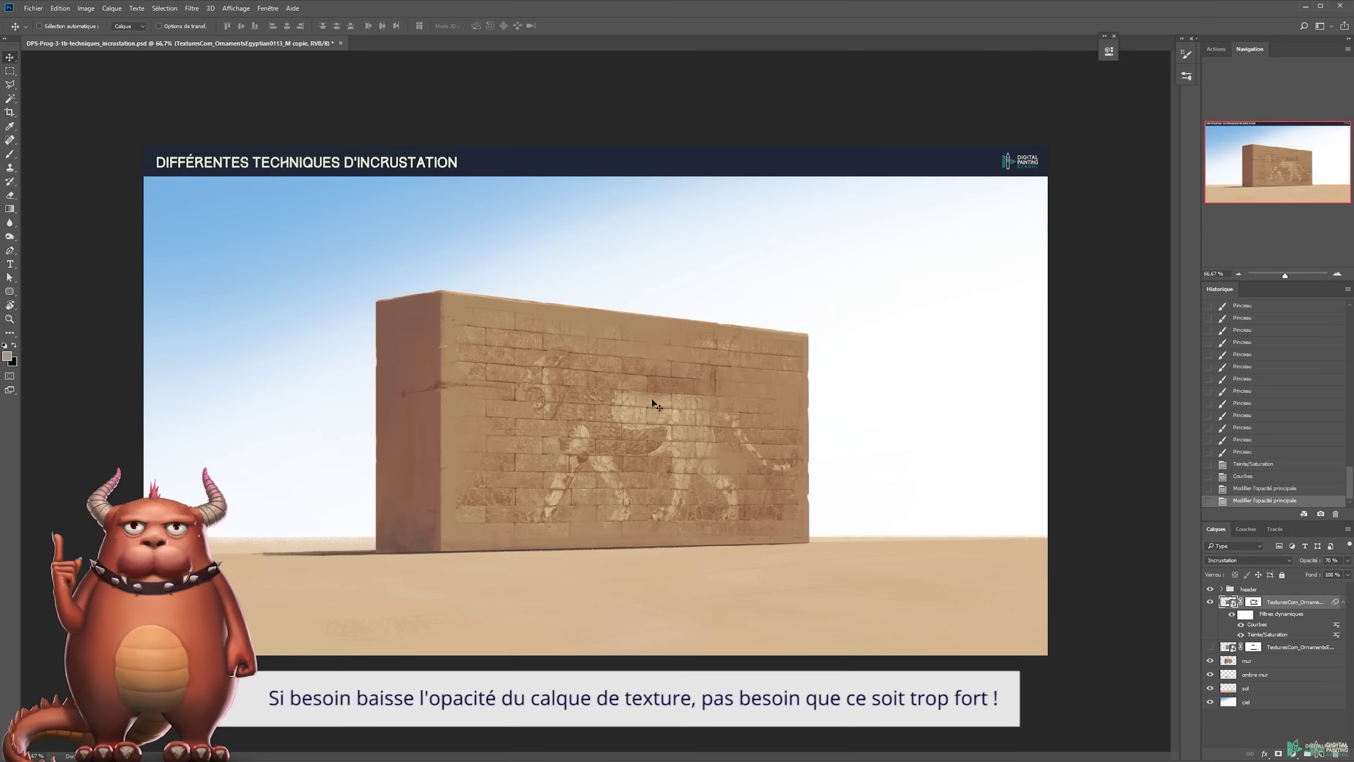
pyautogui.keyDown('ctrl'); pyautogui.click(601, 375); pyautogui.keyUp('ctrl')
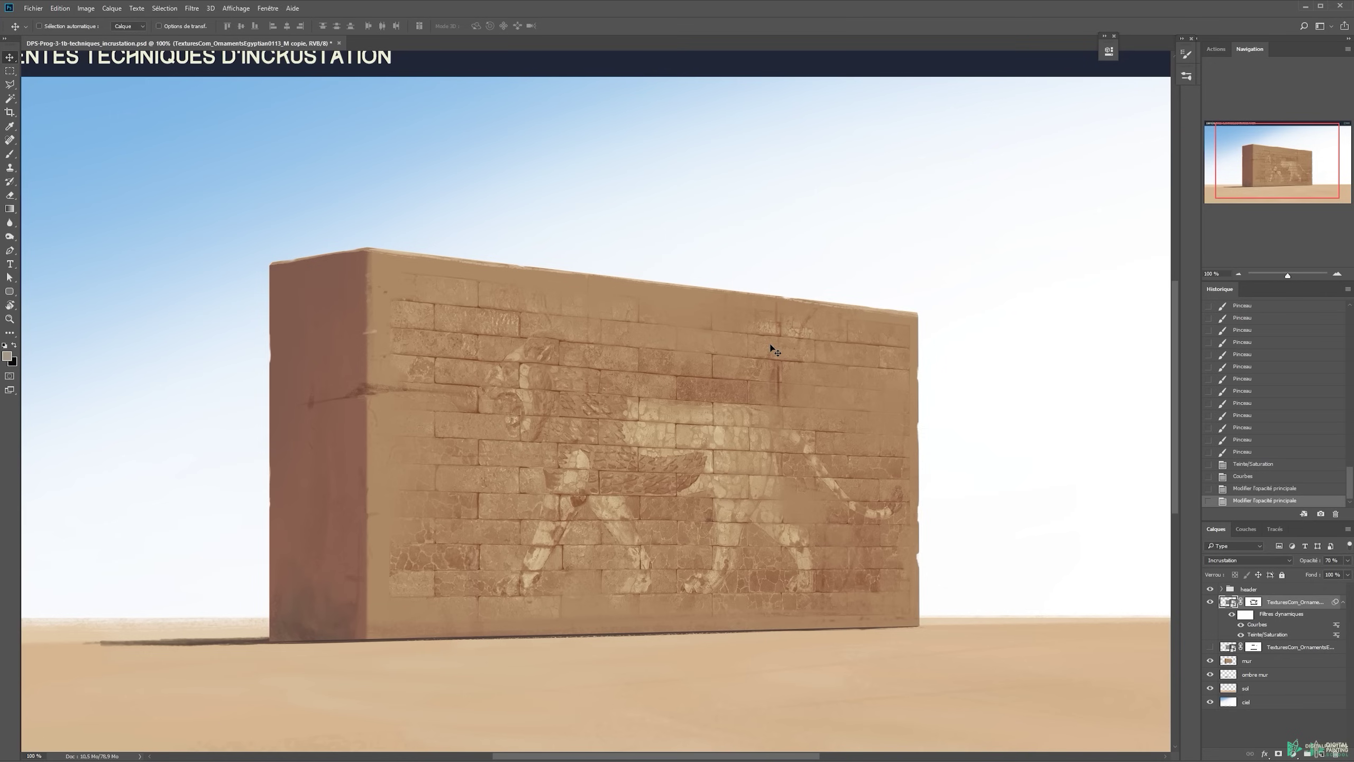
# Hide the Incrustation lion layer and duplicate the original Normal-mode lion texture layer, leaving only the duplicate visible
pyautogui.click(1345, 601)
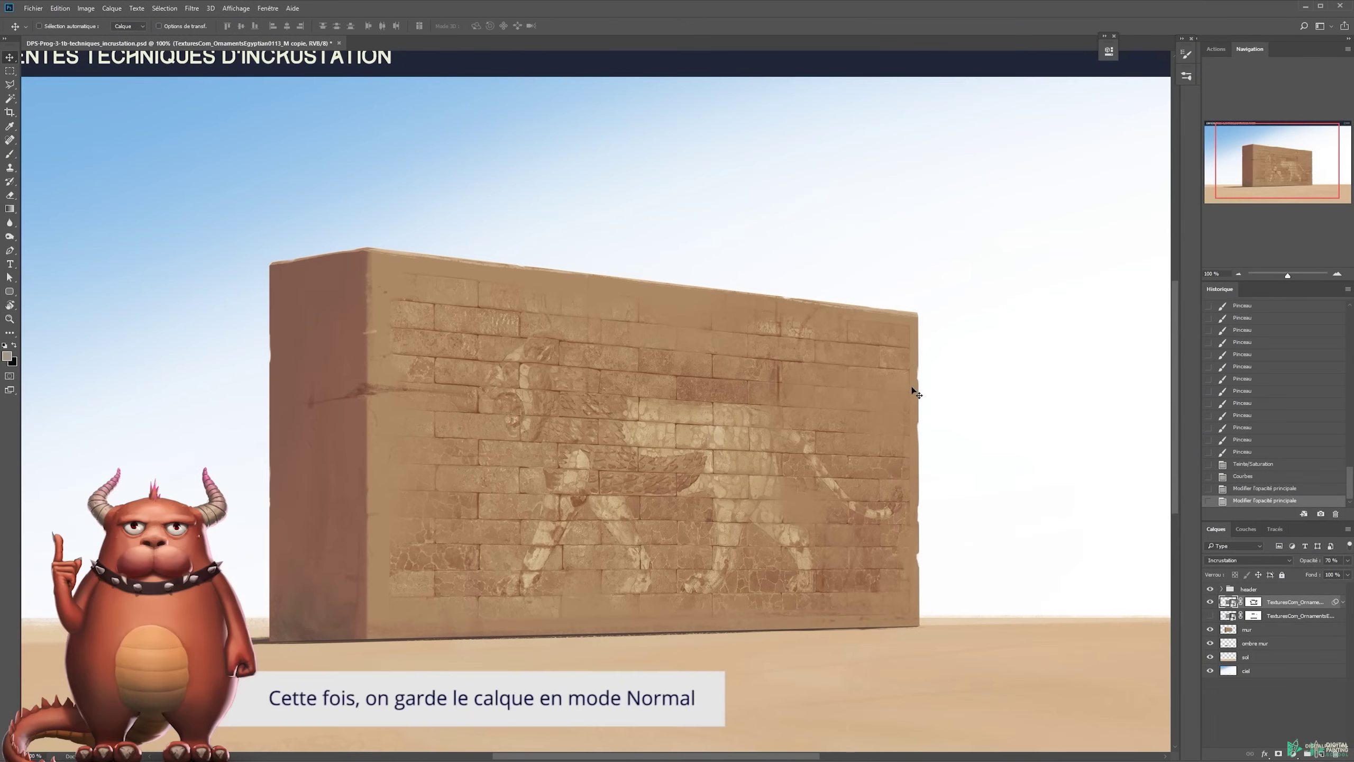
pyautogui.click(1210, 602)
pyautogui.click(1211, 615)
pyautogui.click(1269, 619)
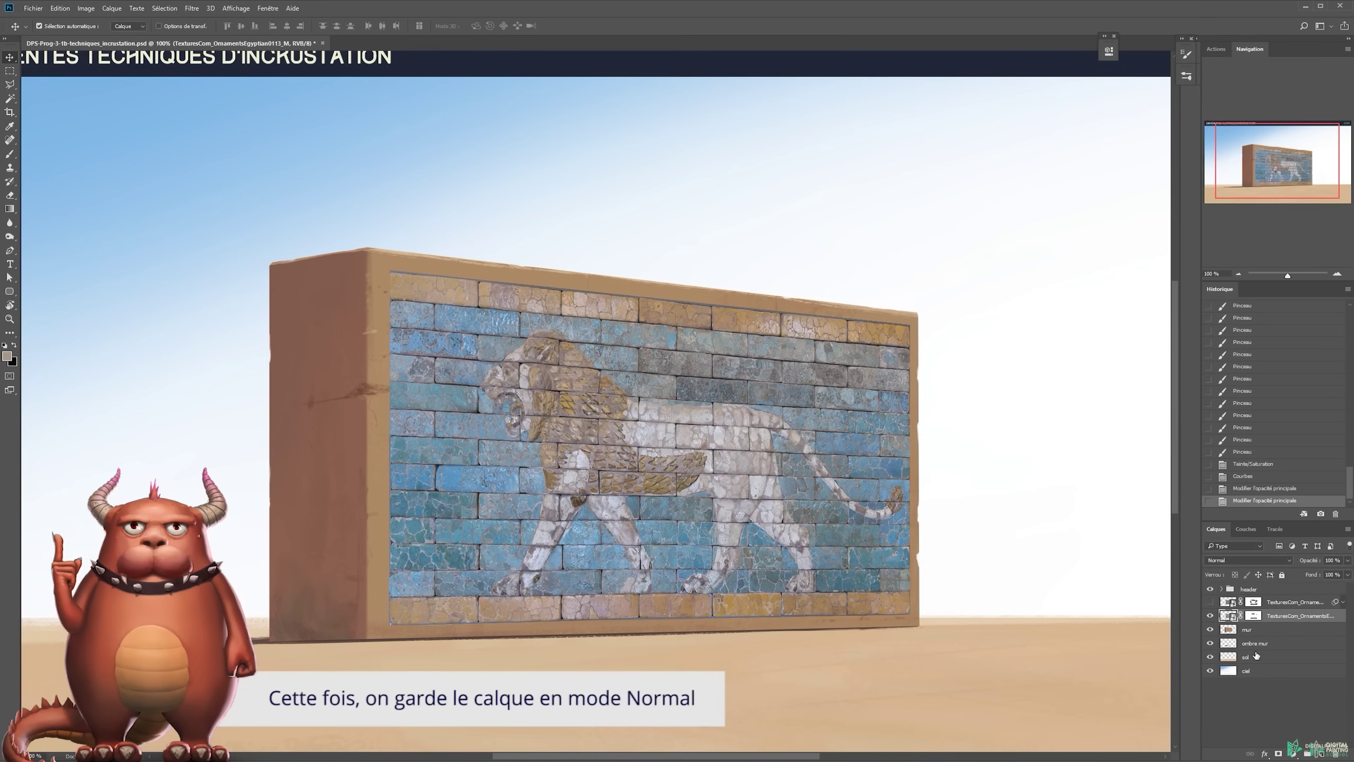
pyautogui.hotkey('ctrl', 'j')
pyautogui.click(1213, 630)
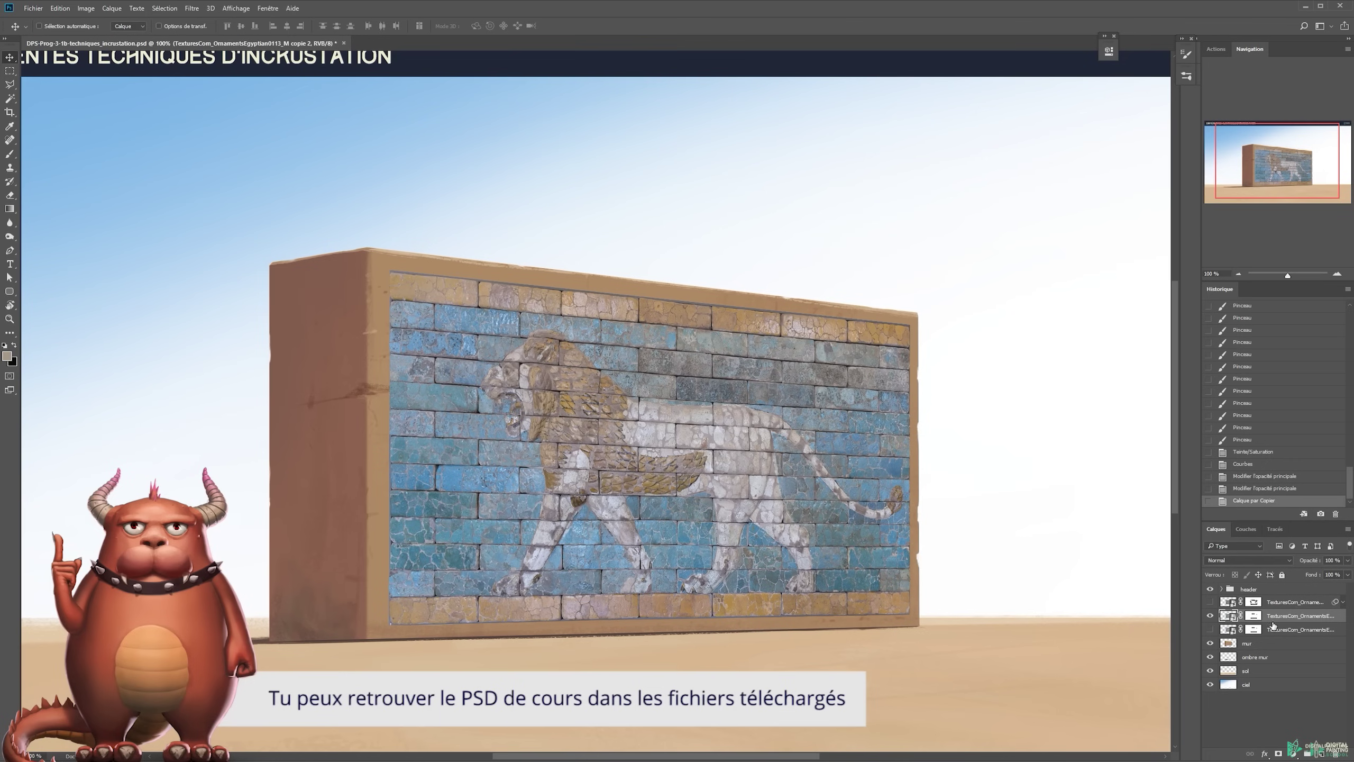
# Activate the duplicate's layer mask and try black brush strokes across the lion texture's edges, undoing the last stroke
pyautogui.press('z')
pyautogui.keyDown('alt'); pyautogui.click(707, 423); pyautogui.keyUp('alt')
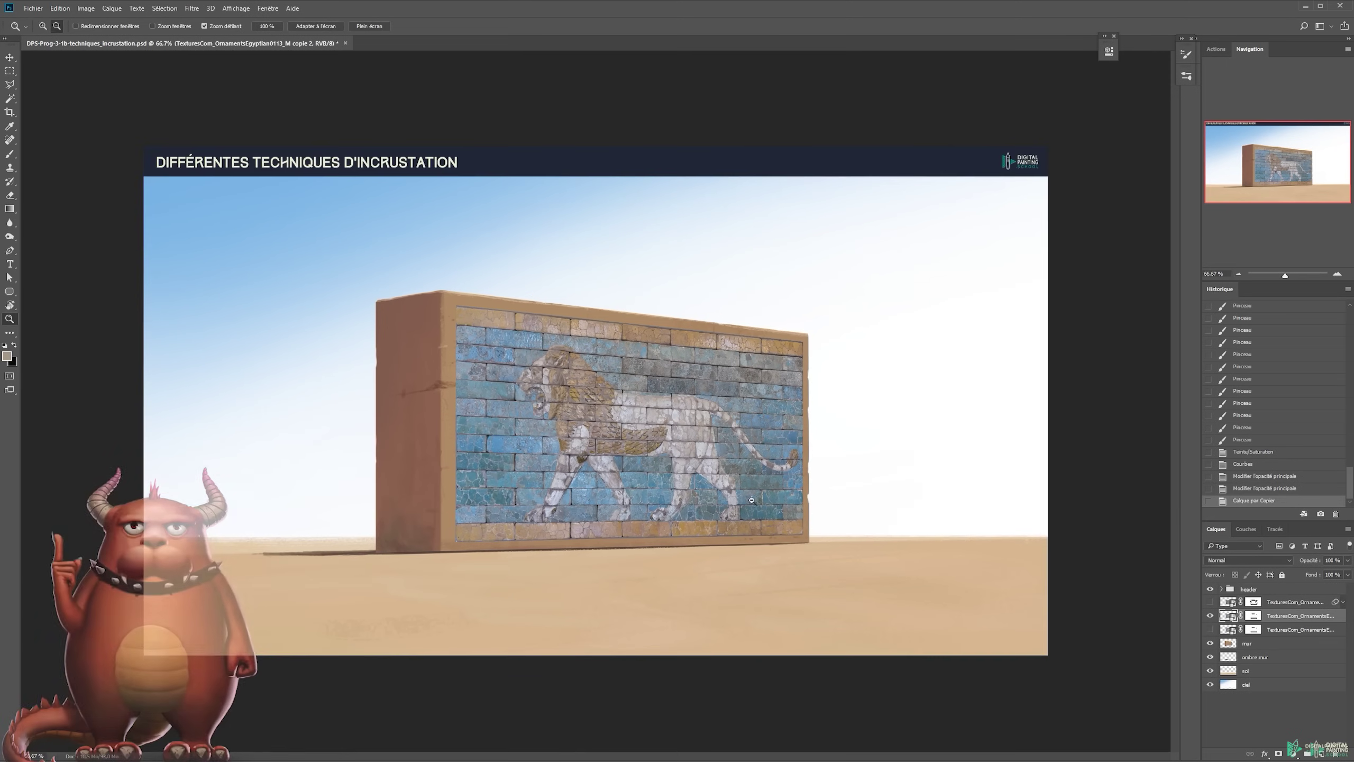
pyautogui.click(566, 406)
pyautogui.press('v')
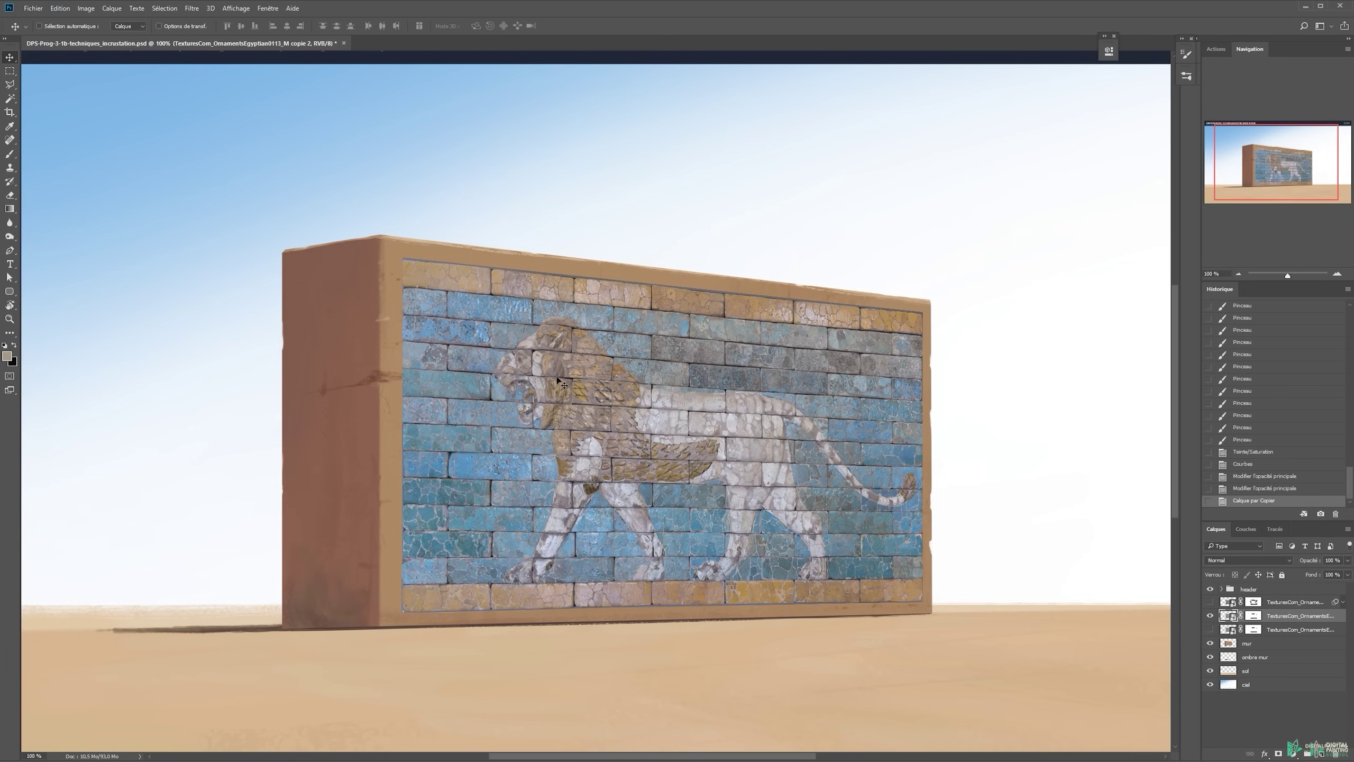
pyautogui.hotkey('ctrl', '\\')
pyautogui.press('b')
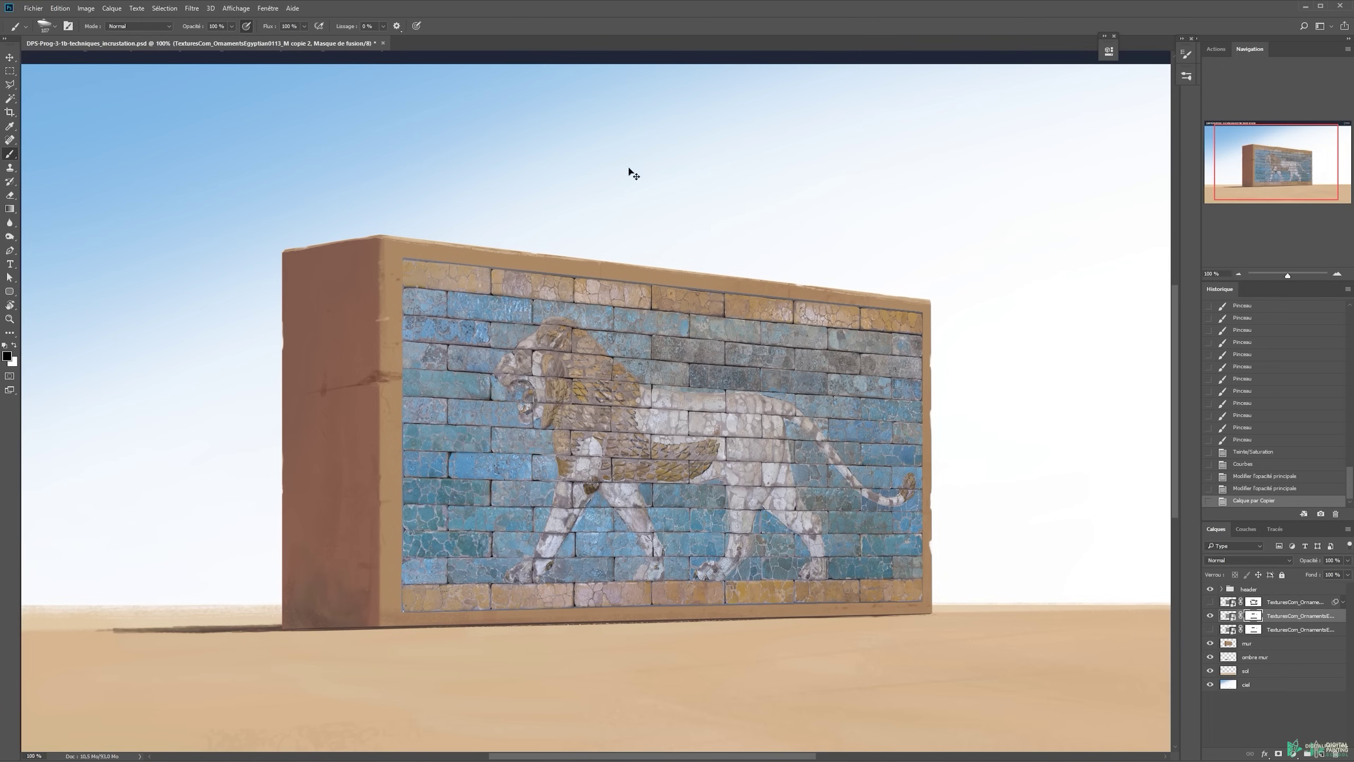
pyautogui.moveTo(943, 384); pyautogui.dragTo(922, 385)
pyautogui.moveTo(342, 372)
pyautogui.mouseDown()
pyautogui.moveTo(547, 223)
pyautogui.moveTo(624, 276)
pyautogui.moveTo(448, 539)
pyautogui.moveTo(746, 299)
pyautogui.moveTo(708, 323)
pyautogui.mouseUp()
pyautogui.hotkey('ctrl', 'z')
# Paint the mask black along the lion texture's left edge to remove the thin dark border line
pyautogui.keyDown('ctrl'); pyautogui.click(425, 270); pyautogui.keyUp('ctrl')
pyautogui.moveTo(403, 306)
pyautogui.mouseDown()
pyautogui.moveTo(364, 245)
pyautogui.moveTo(377, 226)
pyautogui.moveTo(404, 227)
pyautogui.mouseUp()
pyautogui.keyDown('ctrl'); pyautogui.click(393, 291); pyautogui.keyUp('ctrl')
pyautogui.moveTo(398, 226); pyautogui.dragTo(447, 230)
pyautogui.moveTo(367, 390)
pyautogui.mouseDown()
pyautogui.moveTo(361, 339)
pyautogui.moveTo(363, 369)
pyautogui.mouseUp()
pyautogui.moveTo(364, 341); pyautogui.dragTo(364, 392)
pyautogui.moveTo(364, 390); pyautogui.dragTo(366, 414)
pyautogui.moveTo(377, 463); pyautogui.dragTo(402, 224)
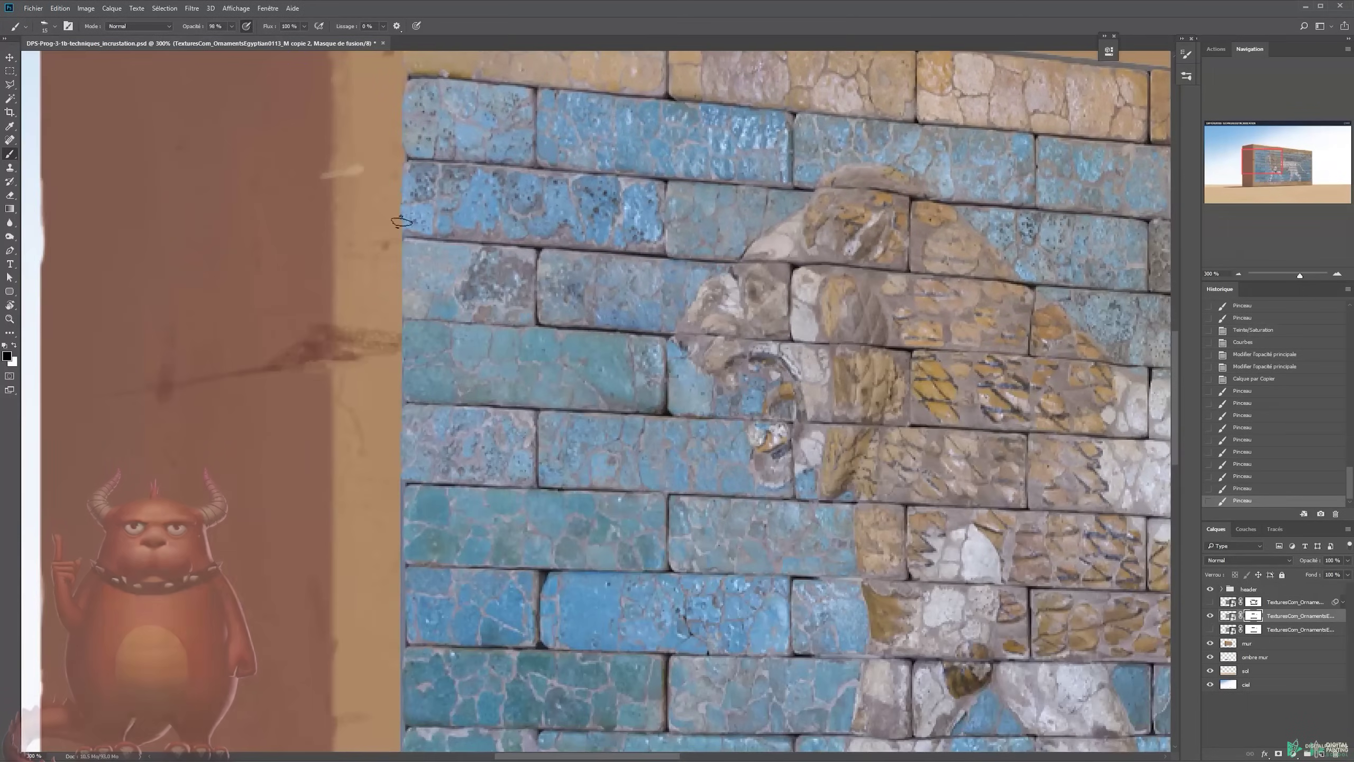
pyautogui.moveTo(385, 339); pyautogui.dragTo(389, 397)
pyautogui.moveTo(388, 400)
pyautogui.mouseDown()
pyautogui.moveTo(388, 469)
pyautogui.moveTo(377, 344)
pyautogui.mouseUp()
pyautogui.moveTo(373, 438)
pyautogui.mouseDown()
pyautogui.moveTo(383, 501)
pyautogui.moveTo(372, 373)
pyautogui.moveTo(360, 498)
pyautogui.moveTo(314, 253)
pyautogui.mouseUp()
# Mask out the dark border line along the lion texture's lower and right edges
pyautogui.moveTo(306, 276)
pyautogui.mouseDown()
pyautogui.moveTo(307, 507)
pyautogui.moveTo(720, 510)
pyautogui.mouseUp()
pyautogui.moveTo(517, 509); pyautogui.dragTo(1079, 499)
pyautogui.moveTo(997, 434); pyautogui.dragTo(428, 300)
pyautogui.moveTo(506, 361)
pyautogui.mouseDown()
pyautogui.moveTo(1064, 361)
pyautogui.moveTo(531, 315)
pyautogui.mouseUp()
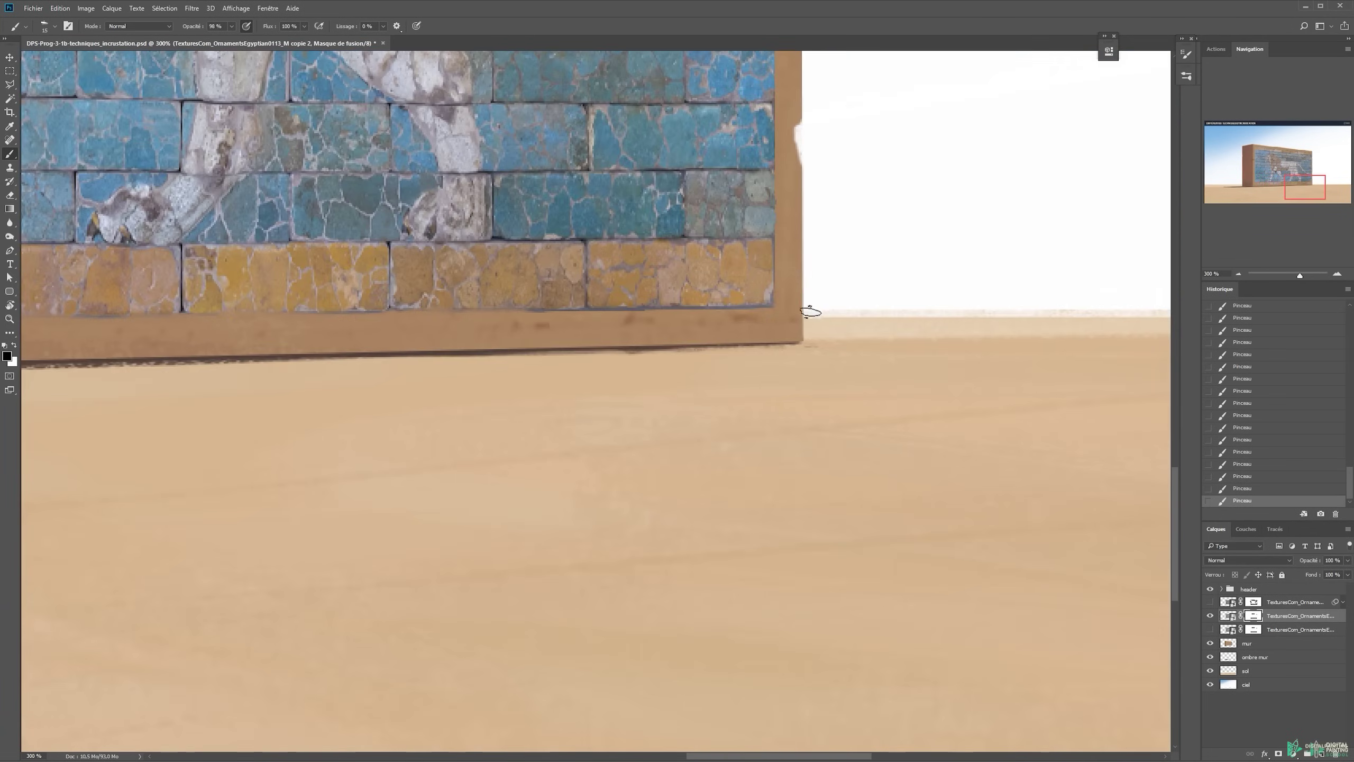
pyautogui.scroll(10, 784, 248)
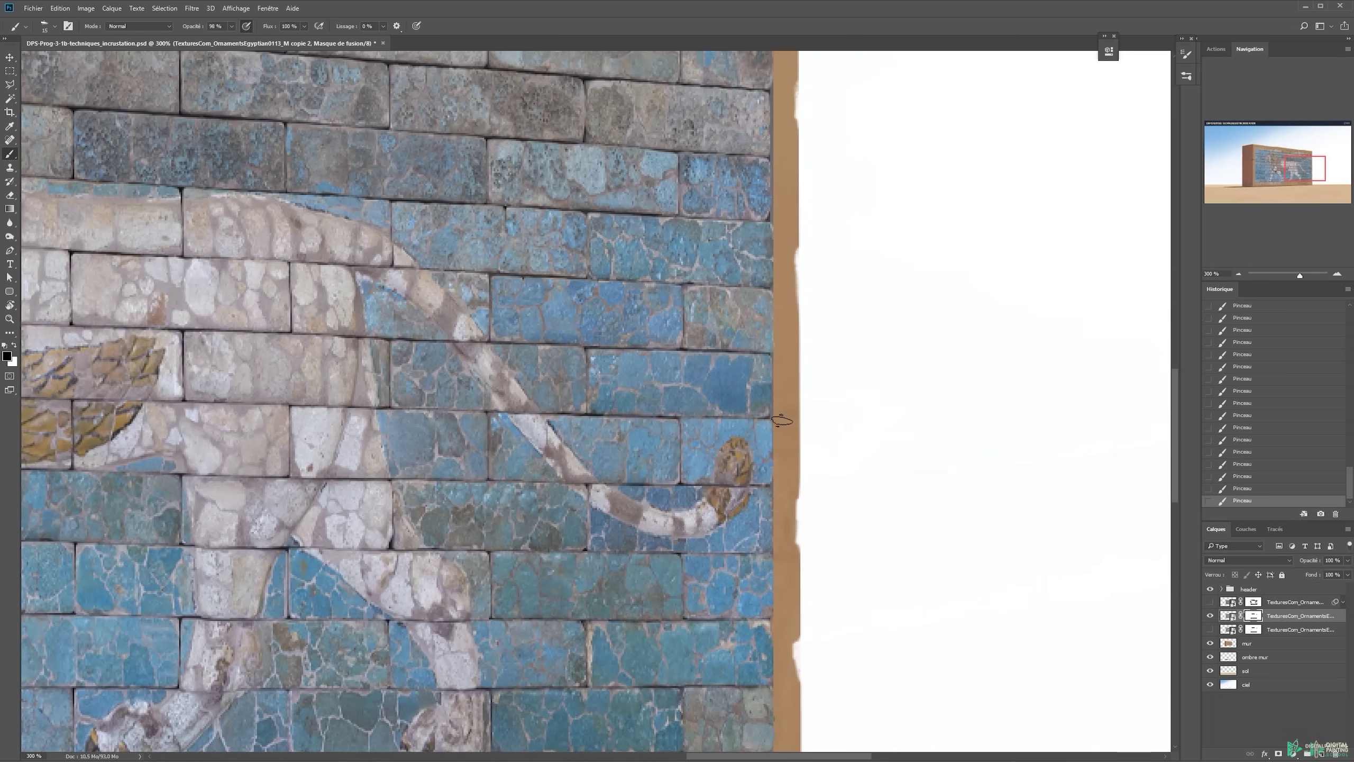
pyautogui.moveTo(777, 164); pyautogui.dragTo(807, 486)
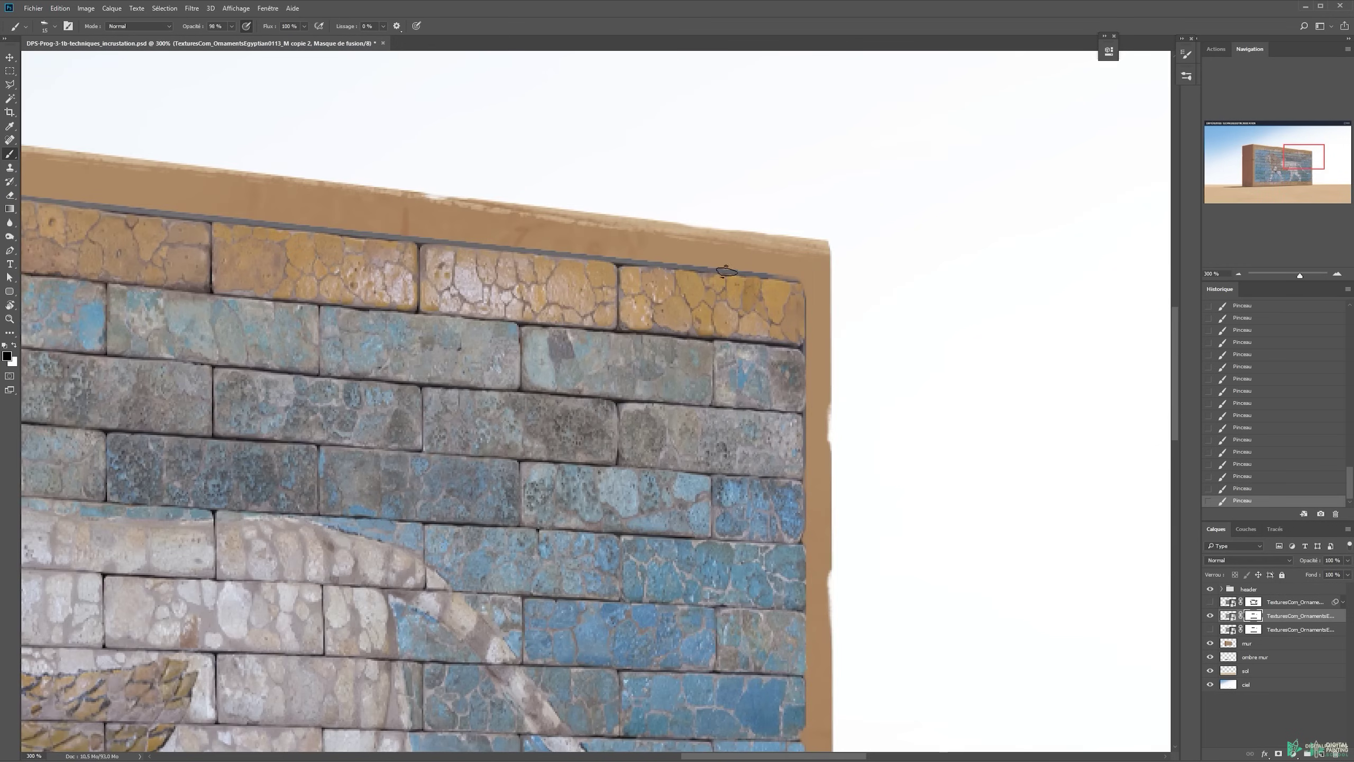
# Mask out the dark border line along the right part of the lion texture's upper edge
pyautogui.moveTo(549, 255); pyautogui.dragTo(775, 260)
pyautogui.moveTo(775, 259); pyautogui.dragTo(453, 236)
pyautogui.moveTo(414, 366)
pyautogui.mouseDown()
pyautogui.moveTo(620, 144)
pyautogui.moveTo(583, 174)
pyautogui.moveTo(518, 270)
pyautogui.mouseUp()
pyautogui.moveTo(583, 188)
pyautogui.mouseDown()
pyautogui.moveTo(481, 310)
pyautogui.moveTo(578, 170)
pyautogui.moveTo(430, 323)
pyautogui.mouseUp()
pyautogui.moveTo(500, 257)
pyautogui.mouseDown()
pyautogui.moveTo(435, 320)
pyautogui.moveTo(528, 223)
pyautogui.mouseUp()
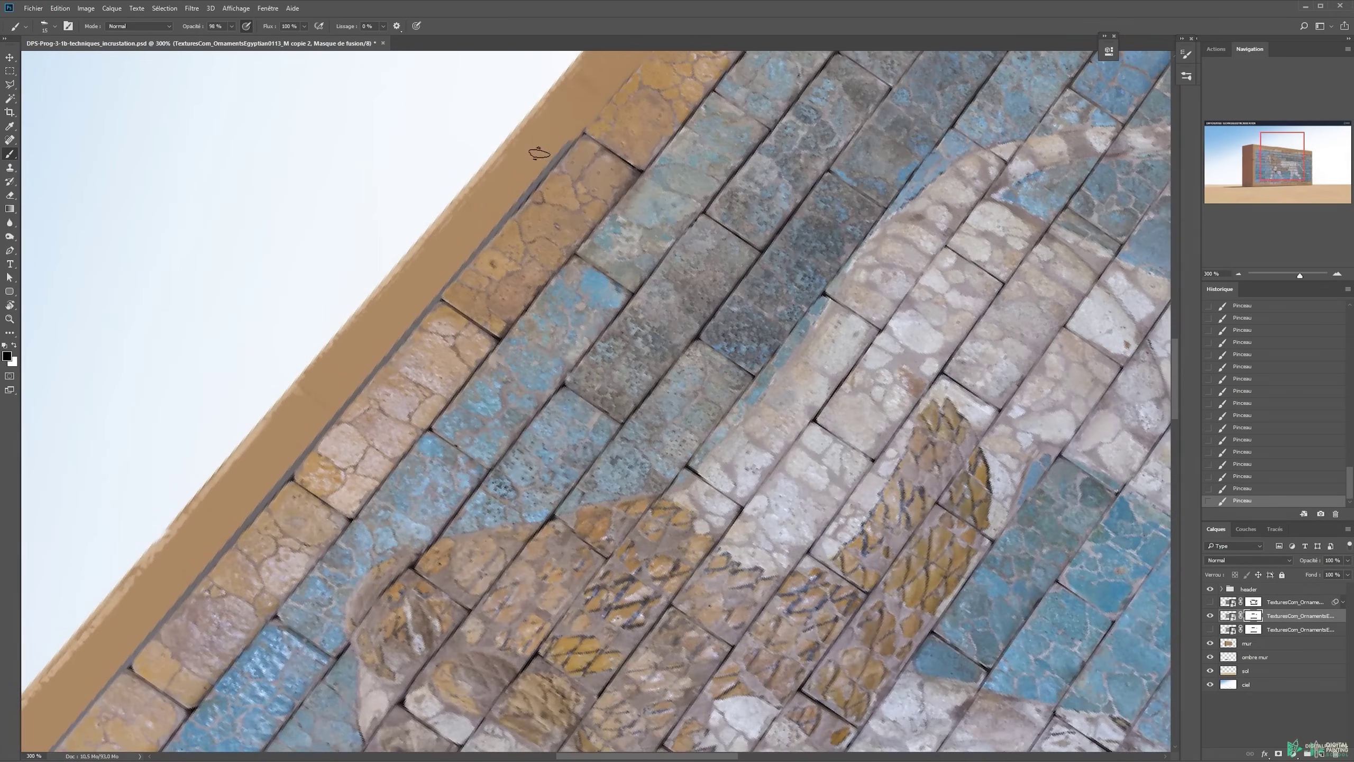
# Continue masking the border line along the upper edge to the lion texture's upper-left corner
pyautogui.moveTo(560, 145); pyautogui.dragTo(424, 312)
pyautogui.moveTo(285, 437); pyautogui.dragTo(401, 311)
pyautogui.moveTo(420, 321)
pyautogui.mouseDown()
pyautogui.moveTo(400, 350)
pyautogui.moveTo(536, 187)
pyautogui.mouseUp()
pyautogui.press('x')
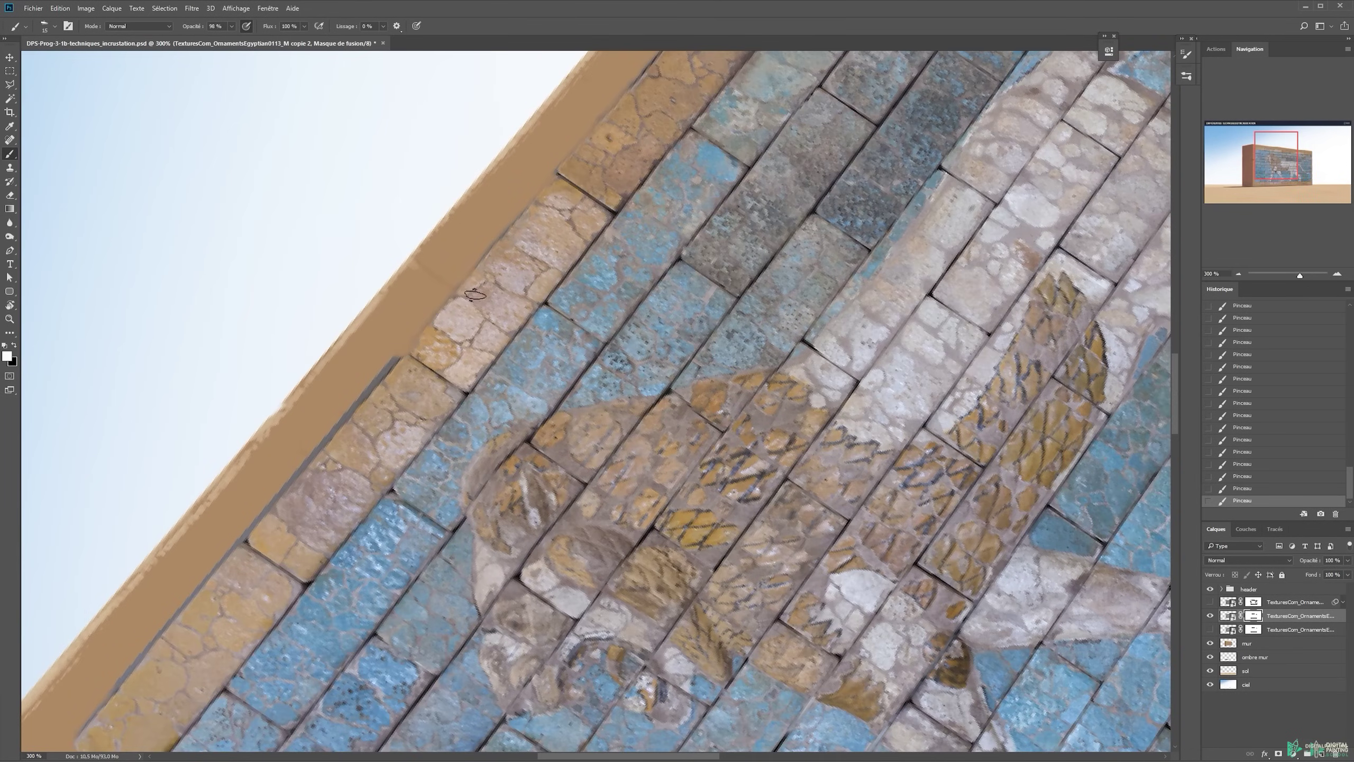
pyautogui.press('x')
pyautogui.moveTo(326, 427)
pyautogui.mouseDown()
pyautogui.moveTo(551, 197)
pyautogui.moveTo(445, 312)
pyautogui.mouseUp()
pyautogui.moveTo(403, 357); pyautogui.dragTo(339, 449)
pyautogui.moveTo(299, 494); pyautogui.dragTo(333, 449)
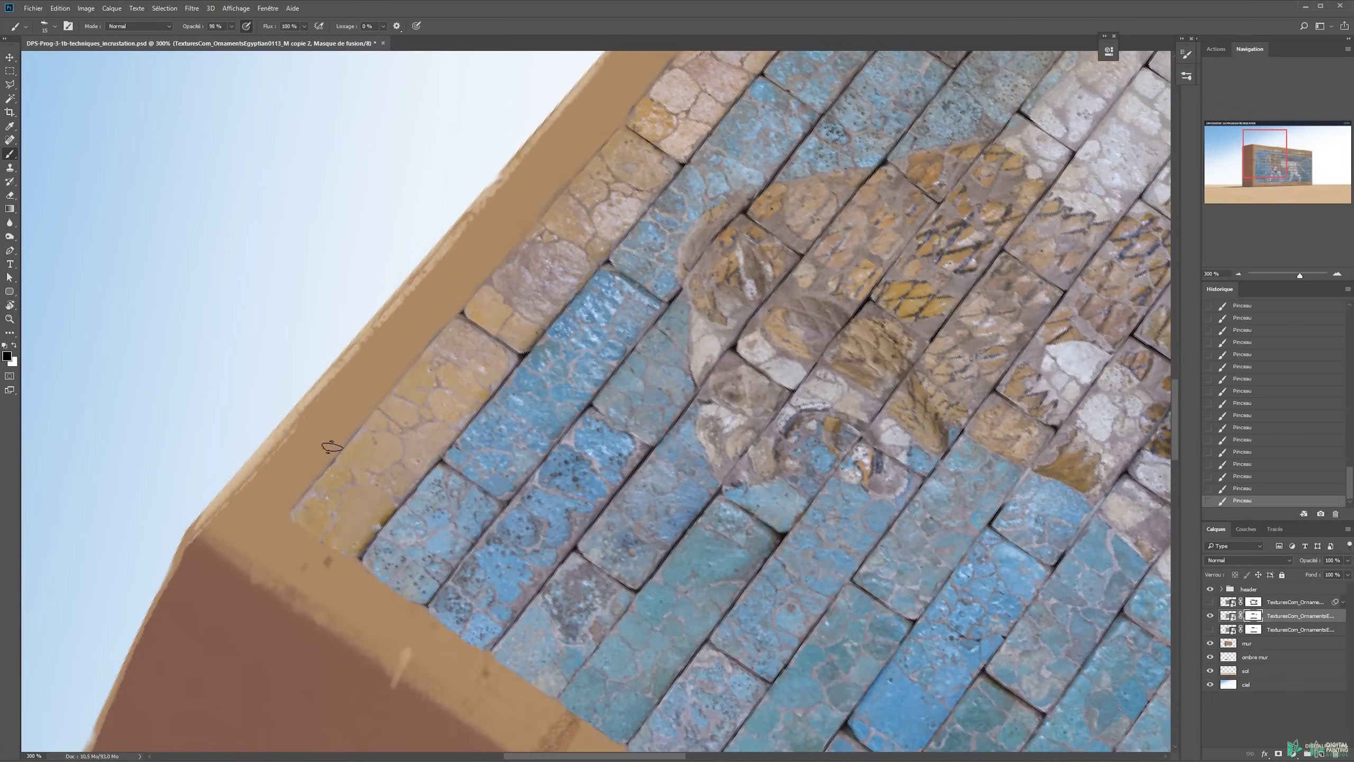
# Examine the whole wall from several distances to check the cleaned edges of the lion texture
pyautogui.press('Escape')
pyautogui.keyDown('alt'); pyautogui.click(689, 368); pyautogui.keyUp('alt')
pyautogui.keyDown('alt'); pyautogui.click(730, 303); pyautogui.keyUp('alt')
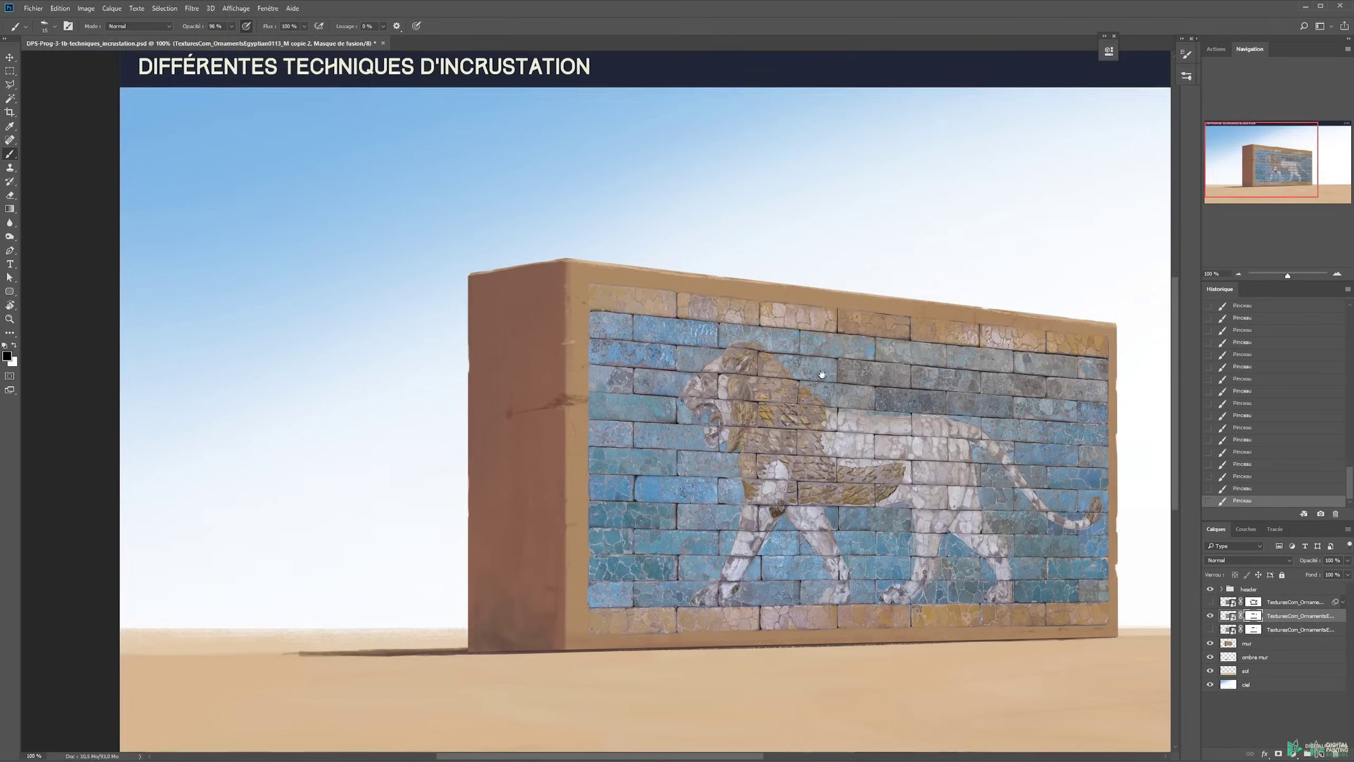
pyautogui.moveTo(884, 401); pyautogui.dragTo(698, 327)
pyautogui.hotkey('ctrl', '-')
pyautogui.press('v')
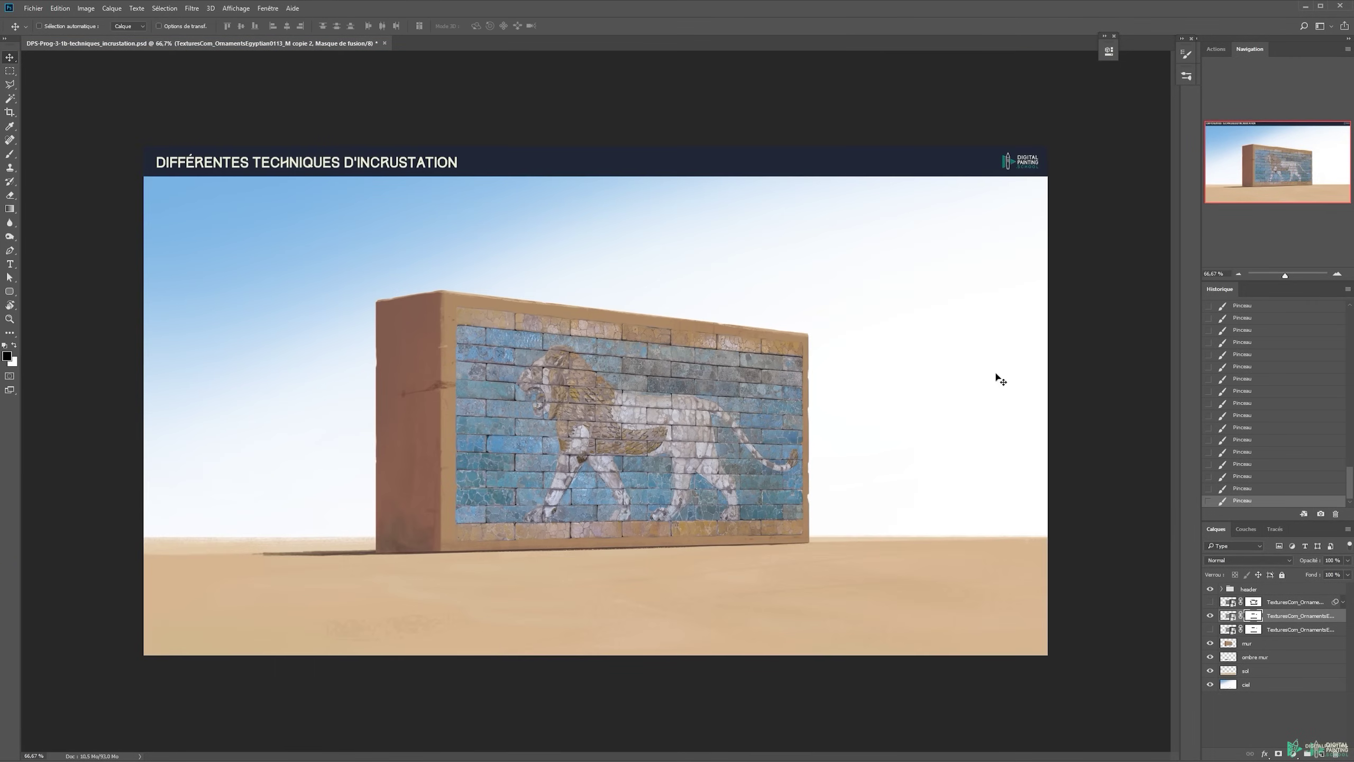
pyautogui.hotkey('ctrl', '+')
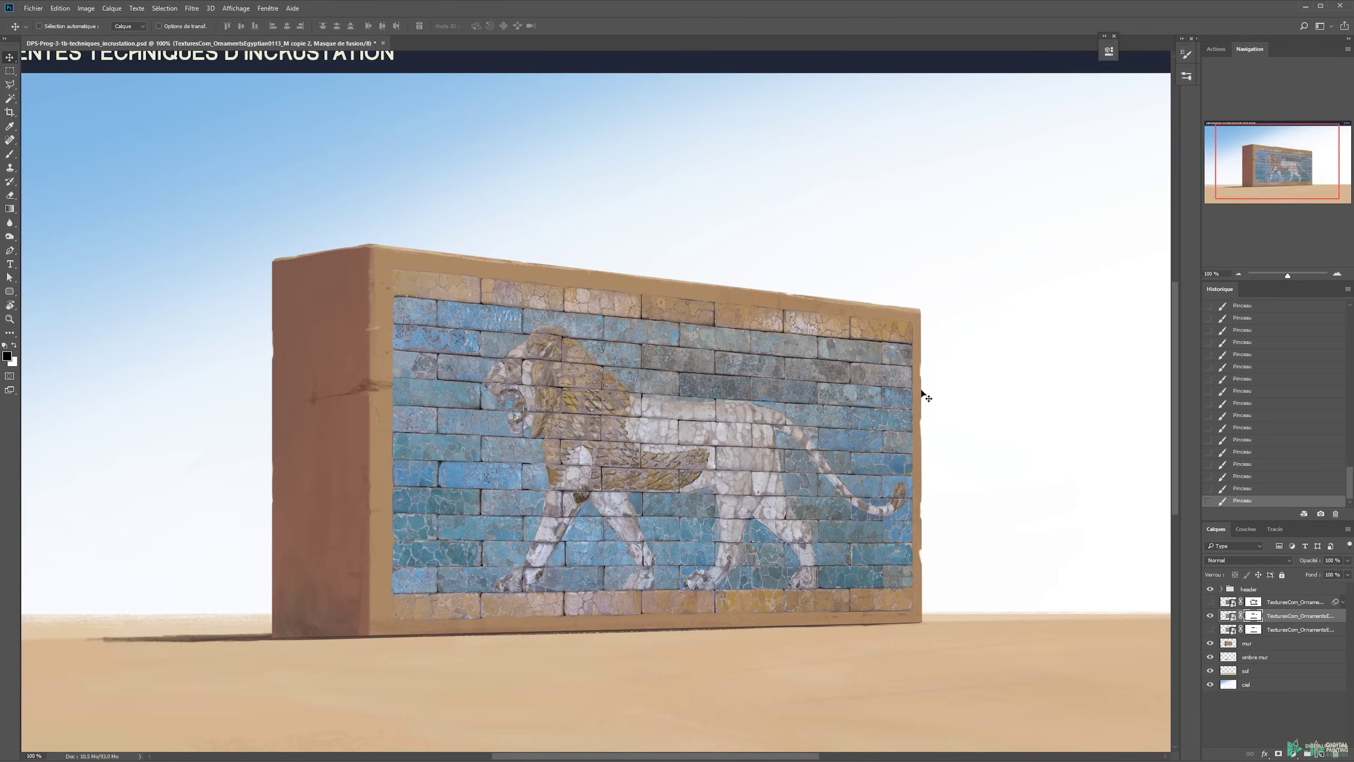
pyautogui.press('b')
pyautogui.scroll(4, 919, 368)
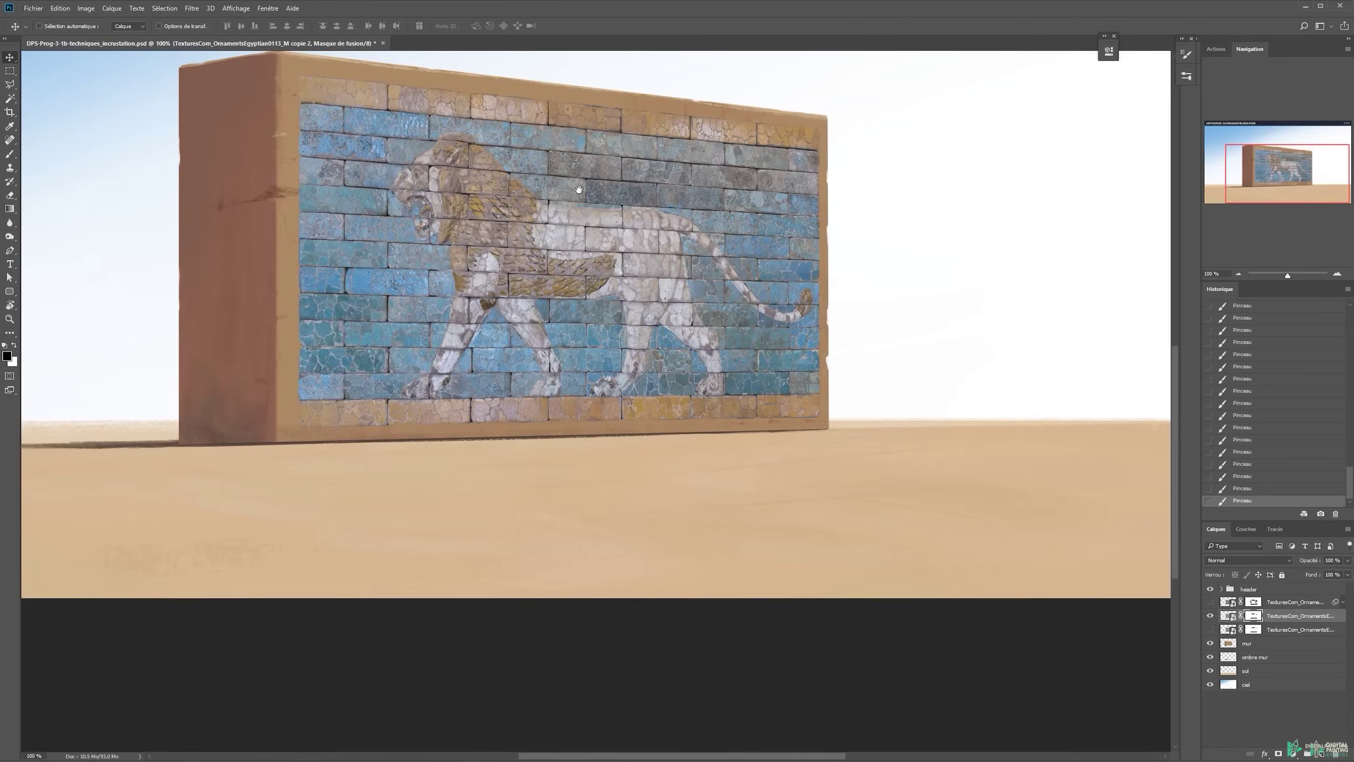
pyautogui.moveTo(580, 190); pyautogui.dragTo(587, 328)
pyautogui.press('z')
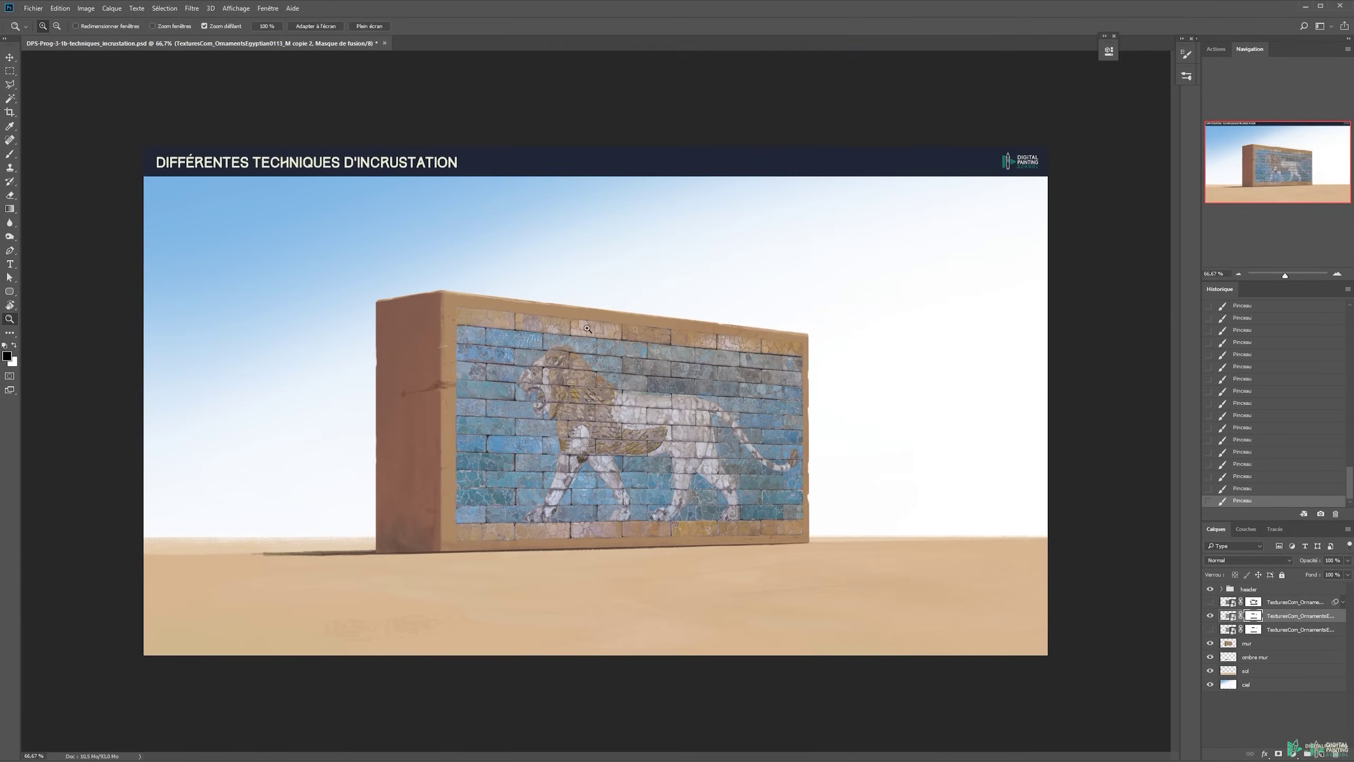
pyautogui.press('v')
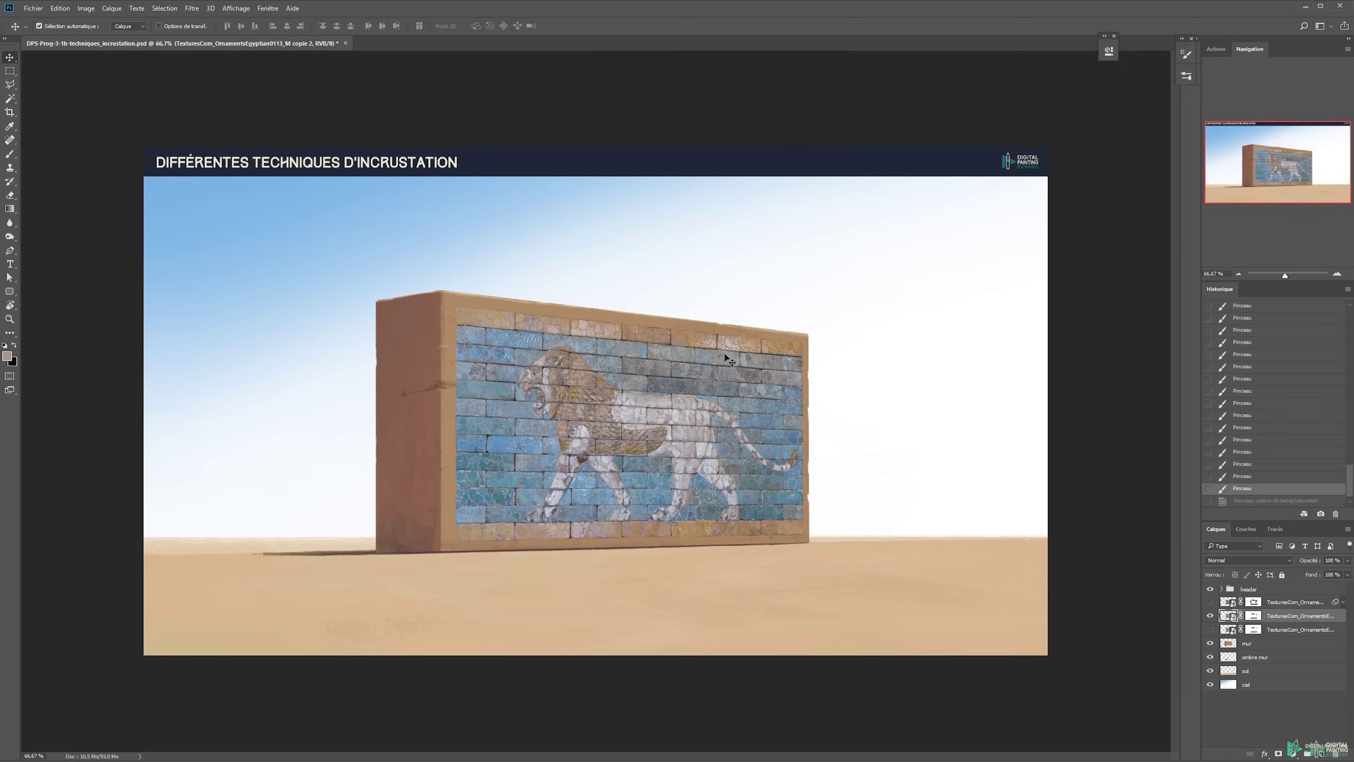
# Apply a Teinte/Saturation adjustment to the duplicated lion texture with the hue set to -180
pyautogui.hotkey('ctrl', 'u')
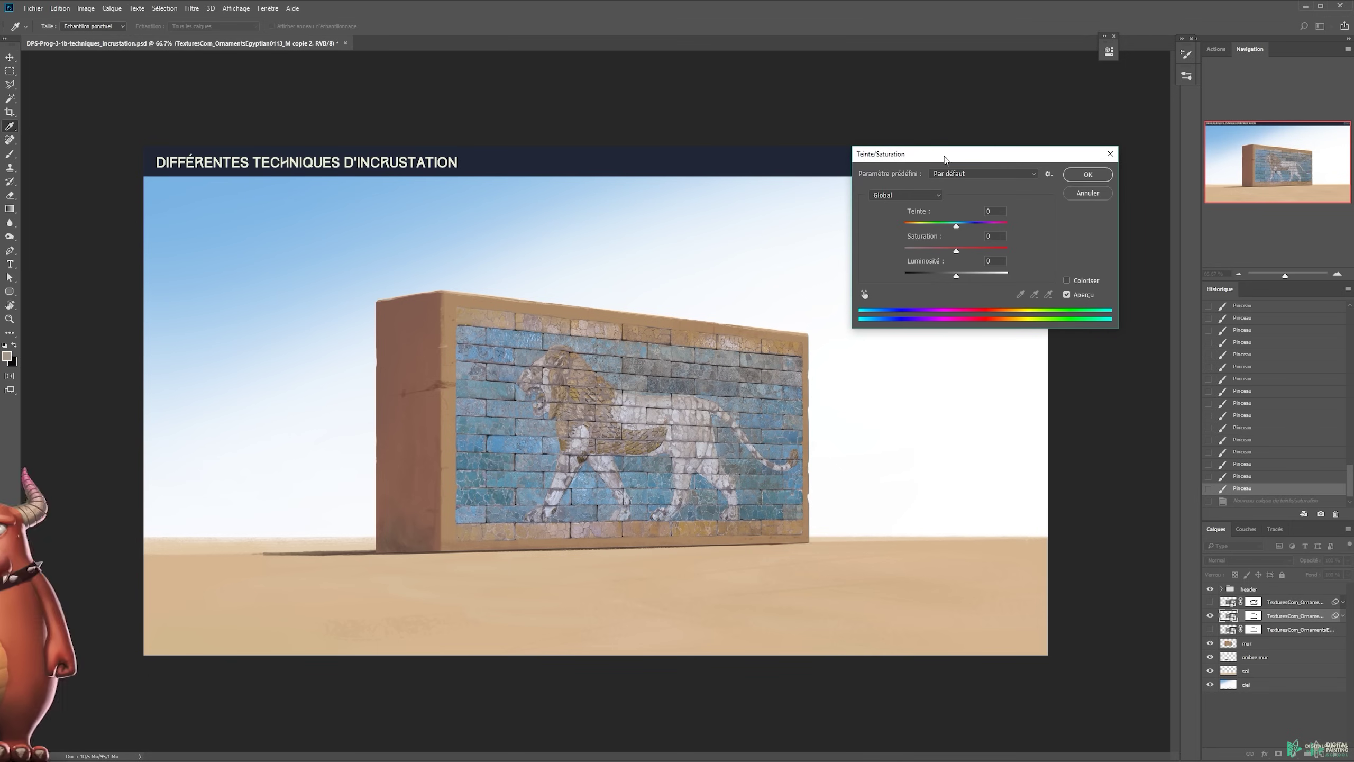
pyautogui.moveTo(943, 156); pyautogui.dragTo(944, 142)
pyautogui.moveTo(954, 213); pyautogui.dragTo(947, 216)
pyautogui.moveTo(954, 216); pyautogui.dragTo(894, 215)
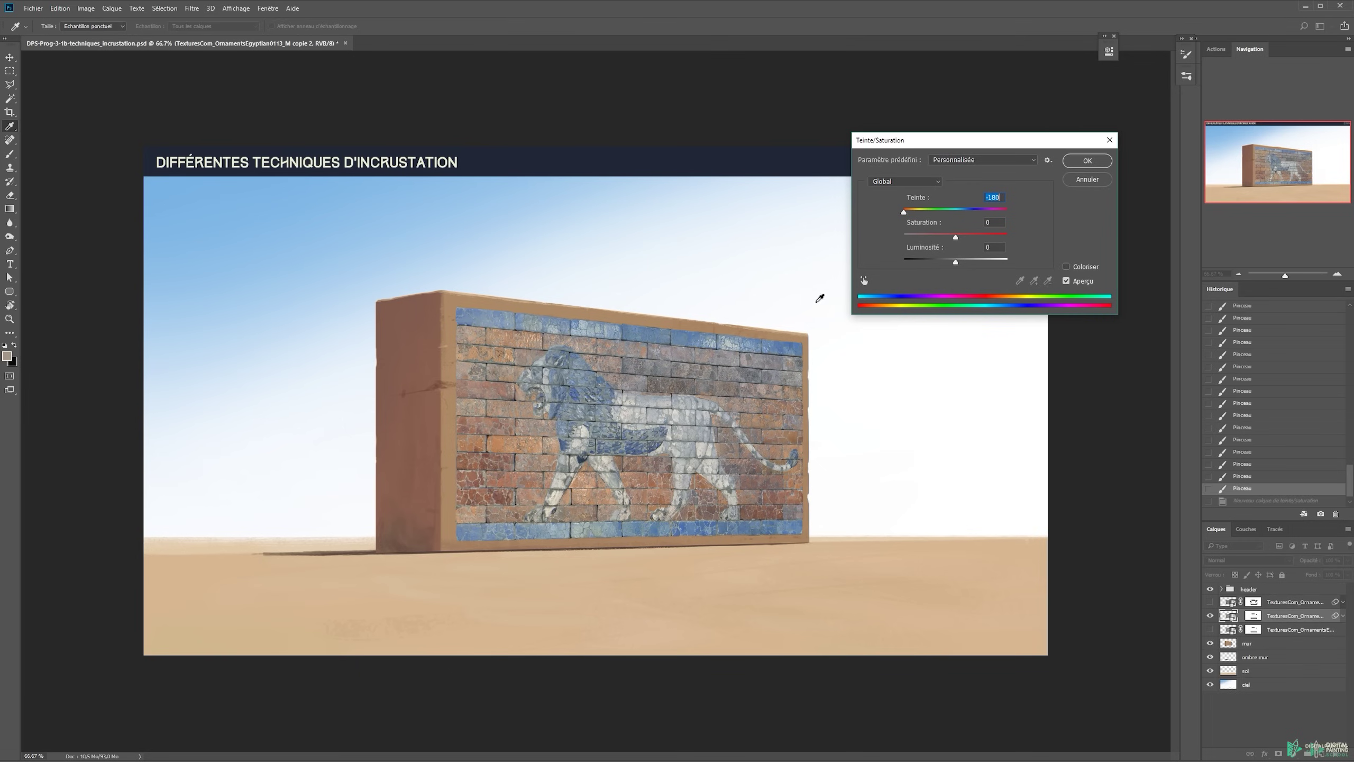
pyautogui.click(1072, 162)
pyautogui.press('v')
# Choose the Nouveau brush 2 preset for the layer mask and start fading the texture's upper border, undoing the last strokes
pyautogui.click(1254, 616)
pyautogui.press('b')
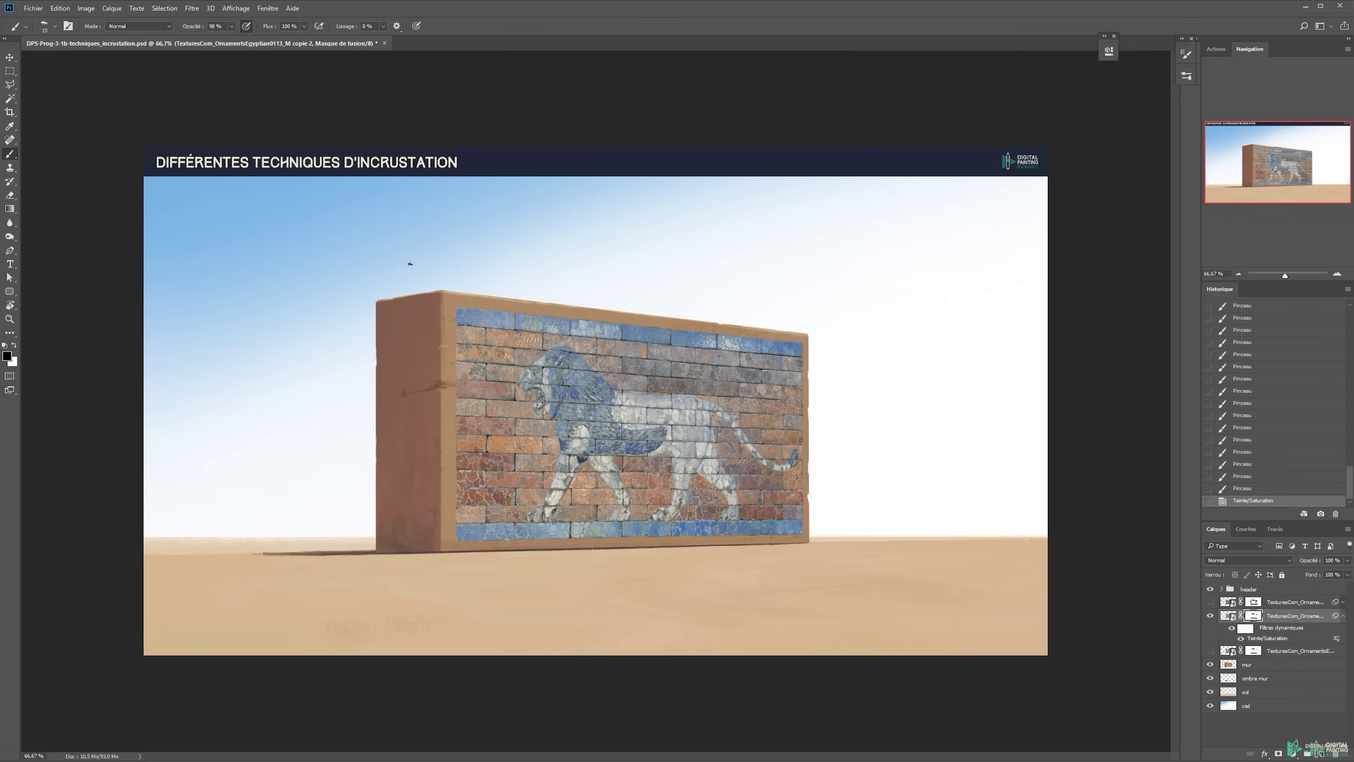
pyautogui.rightClick(541, 349)
pyautogui.click(661, 476)
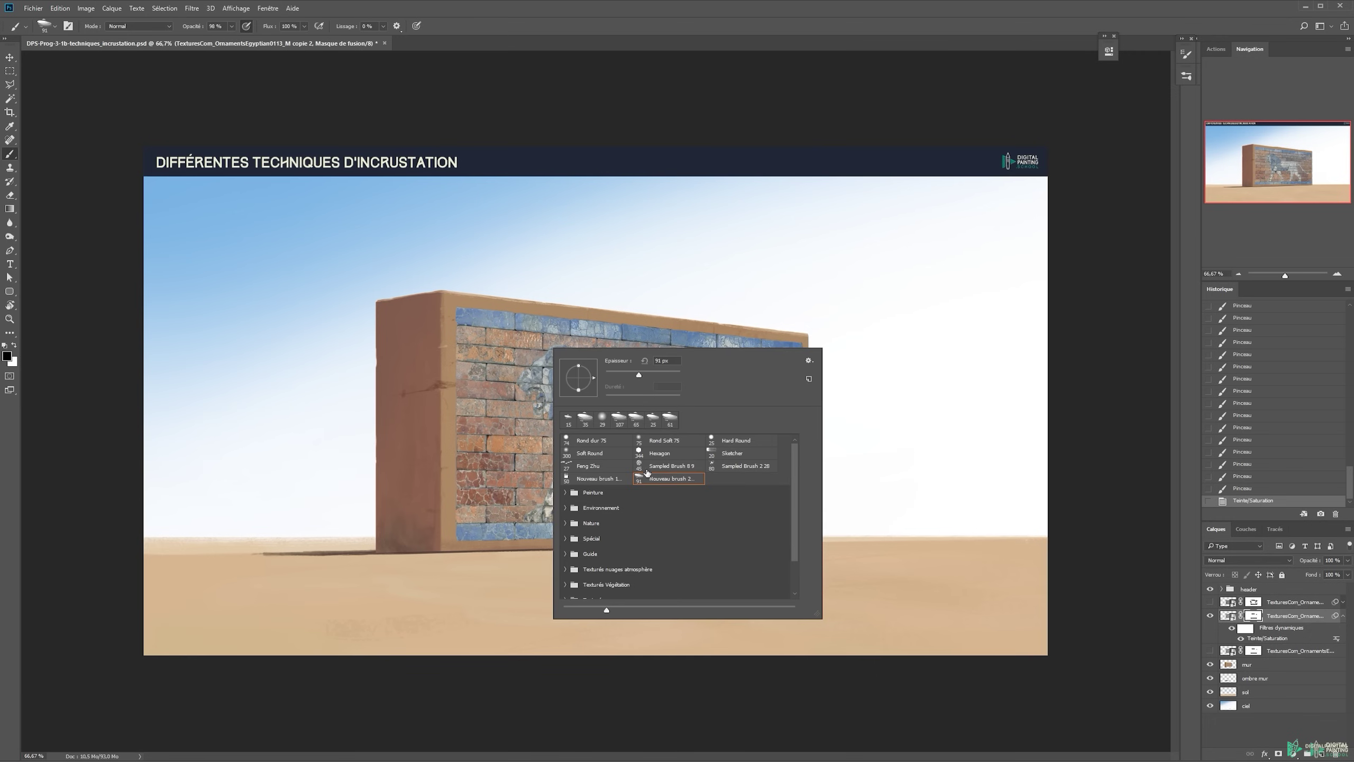
pyautogui.click(562, 281)
pyautogui.moveTo(488, 299)
pyautogui.mouseDown()
pyautogui.moveTo(505, 302)
pyautogui.moveTo(455, 314)
pyautogui.moveTo(629, 312)
pyautogui.mouseUp()
pyautogui.moveTo(534, 304); pyautogui.dragTo(640, 336)
pyautogui.hotkey('ctrl', 'alt', 'z')
pyautogui.hotkey('ctrl', 'alt', 'z')
# Fade the lion texture's upper-right corner and right edge on the mask, restoring a little in white
pyautogui.moveTo(746, 315); pyautogui.dragTo(781, 321)
pyautogui.moveTo(781, 319); pyautogui.dragTo(798, 328)
pyautogui.moveTo(799, 325)
pyautogui.mouseDown()
pyautogui.moveTo(780, 307)
pyautogui.moveTo(795, 353)
pyautogui.mouseUp()
pyautogui.moveTo(795, 341)
pyautogui.mouseDown()
pyautogui.moveTo(782, 352)
pyautogui.moveTo(796, 354)
pyautogui.mouseUp()
pyautogui.press('x')
pyautogui.moveTo(793, 346)
pyautogui.mouseDown()
pyautogui.moveTo(762, 347)
pyautogui.moveTo(804, 326)
pyautogui.mouseUp()
pyautogui.press('x')
pyautogui.moveTo(808, 342); pyautogui.dragTo(806, 384)
pyautogui.moveTo(797, 446); pyautogui.dragTo(817, 439)
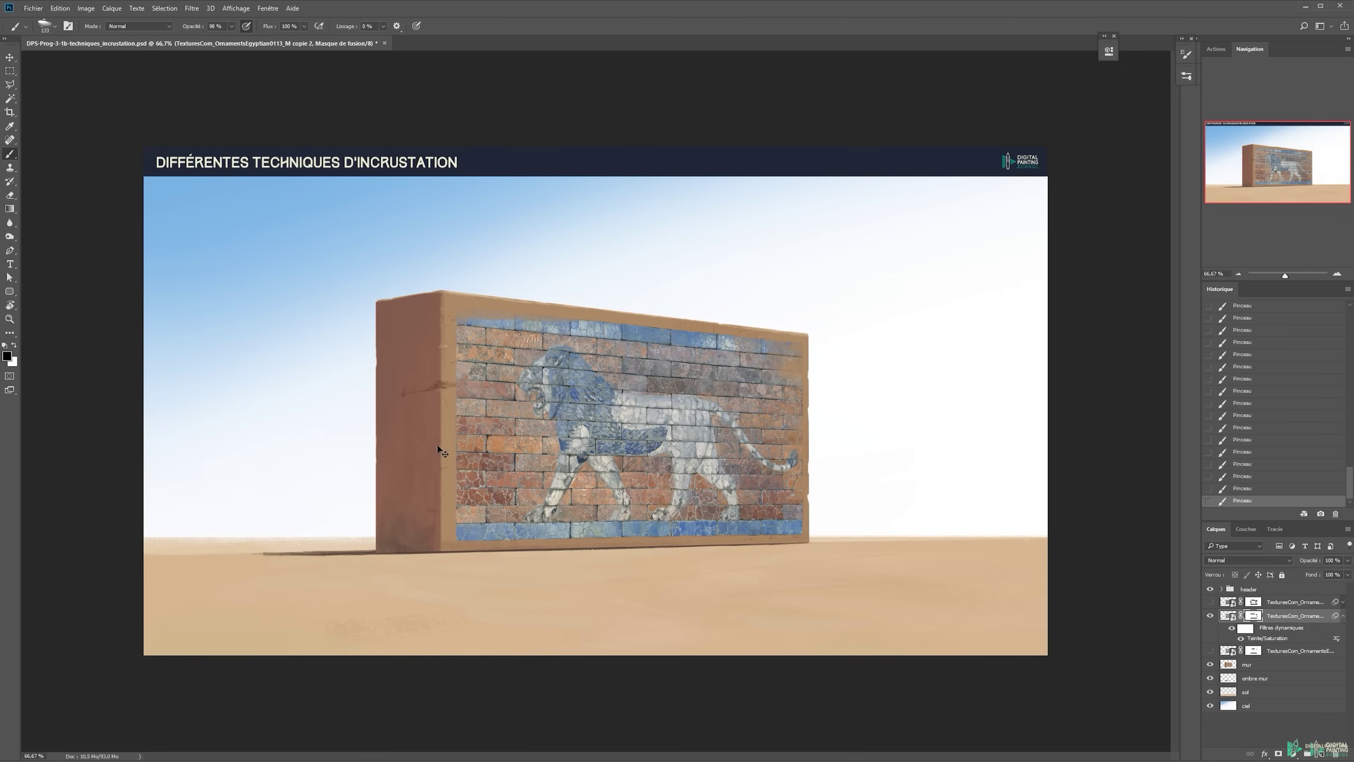
# Fade part of the lower blue brick border on the mask with black
pyautogui.press('x')
pyautogui.press('x')
pyautogui.moveTo(512, 532); pyautogui.dragTo(632, 530)
# Compare the wall with an earlier history state, return to the current state and save the document
pyautogui.press('v')
pyautogui.moveTo(1350, 484); pyautogui.dragTo(1352, 380)
pyautogui.click(1289, 420)
pyautogui.hotkey('ctrl', 'z')
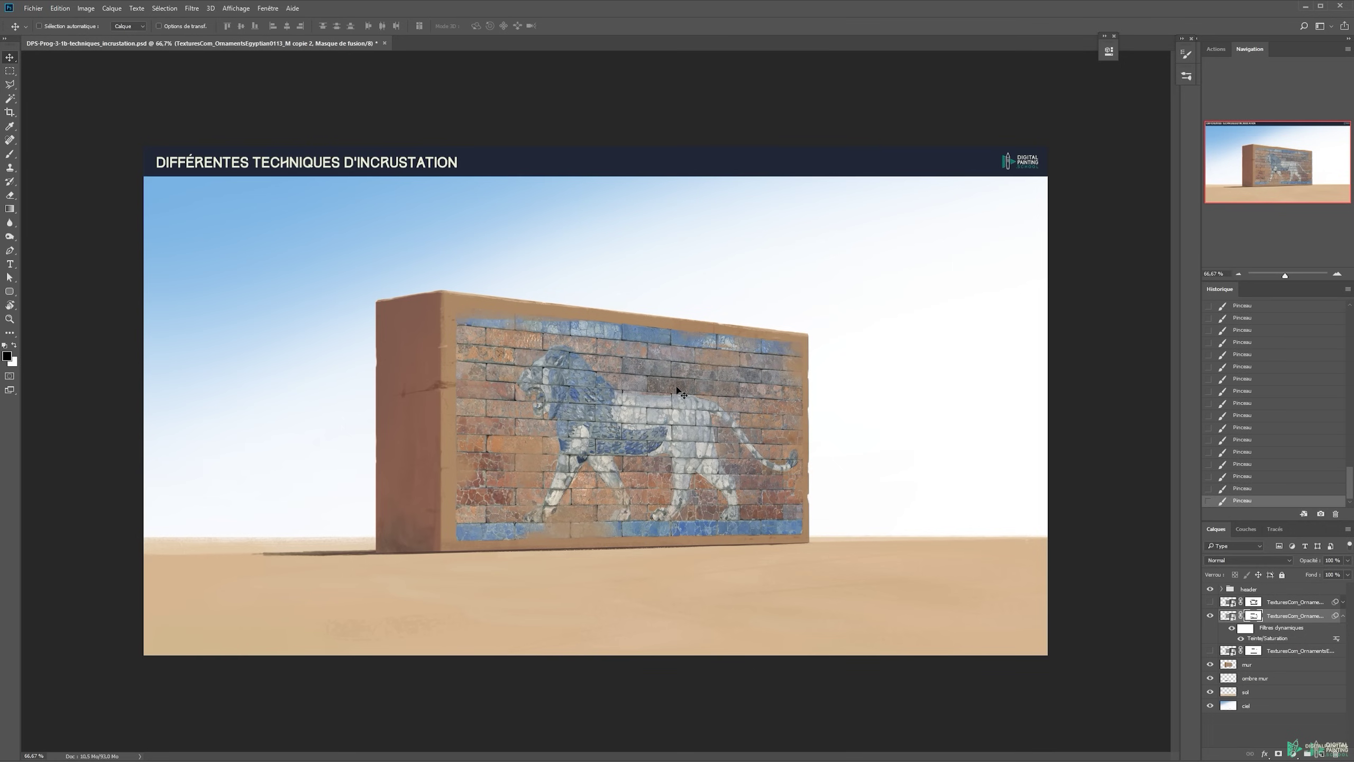
pyautogui.hotkey('ctrl', 's')
# Toggle the Incrustation lion layer's visibility for comparison and inspect the recoloured bricks near the wall's left edge up close
pyautogui.click(1210, 601)
pyautogui.click(1210, 601)
pyautogui.press('z')
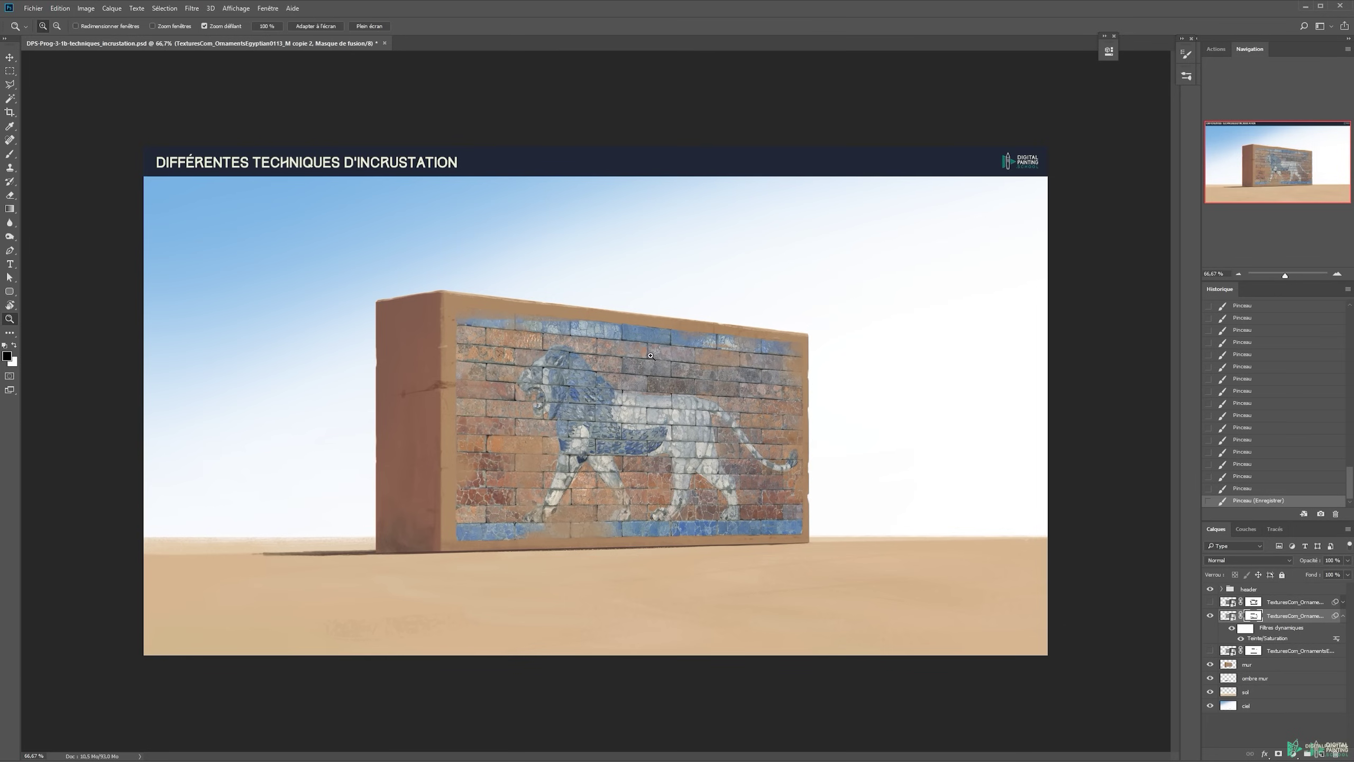
pyautogui.moveTo(508, 357); pyautogui.dragTo(755, 286)
pyautogui.keyDown('alt'); pyautogui.click(701, 314); pyautogui.keyUp('alt')
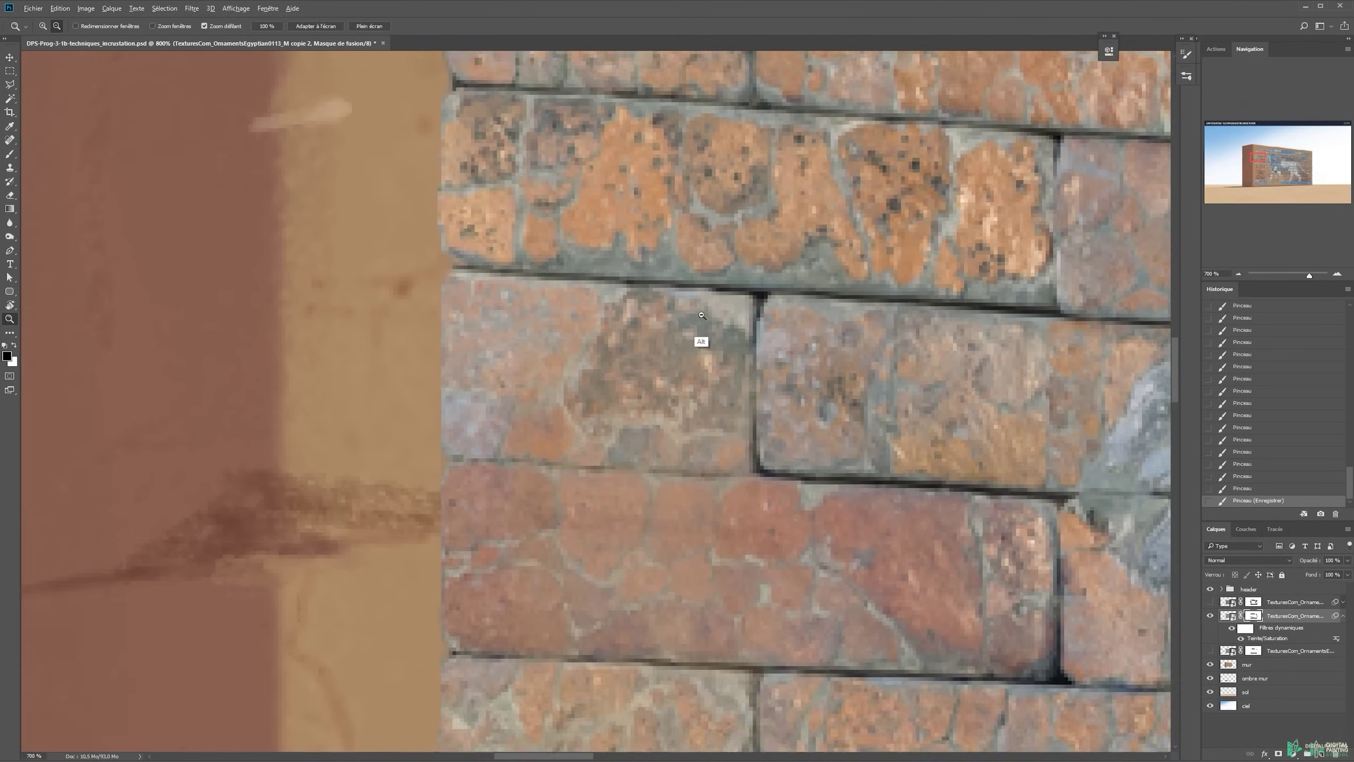
# Sample the ground shadow beneath the wall and the dark joint between the blue bricks in the foreground colour picker to compare their values
pyautogui.keyDown('alt'); pyautogui.click(695, 373); pyautogui.keyUp('alt')
pyautogui.keyDown('alt'); pyautogui.click(694, 374); pyautogui.keyUp('alt')
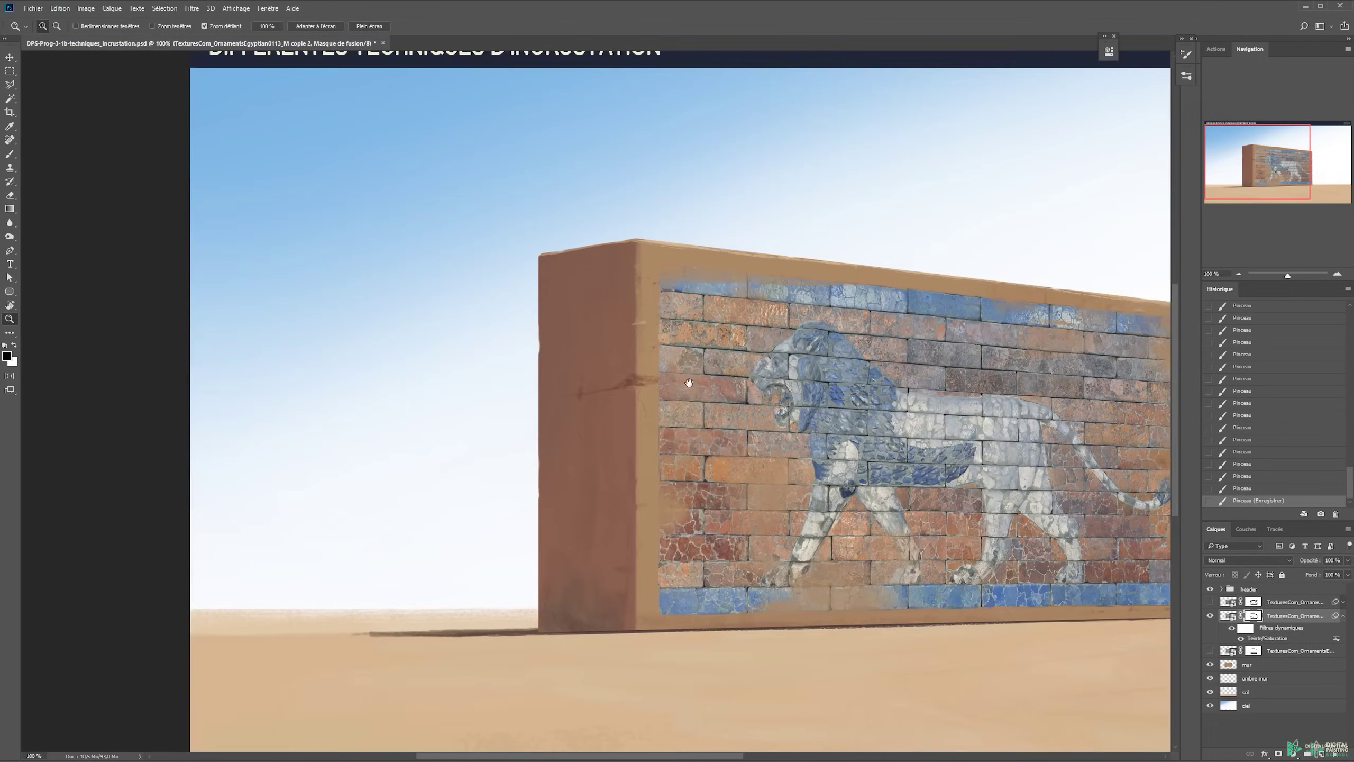
pyautogui.moveTo(692, 401); pyautogui.dragTo(676, 273)
pyautogui.moveTo(624, 502); pyautogui.dragTo(618, 488)
pyautogui.press('n')
pyautogui.moveTo(566, 292); pyautogui.dragTo(850, 248)
pyautogui.click(627, 486)
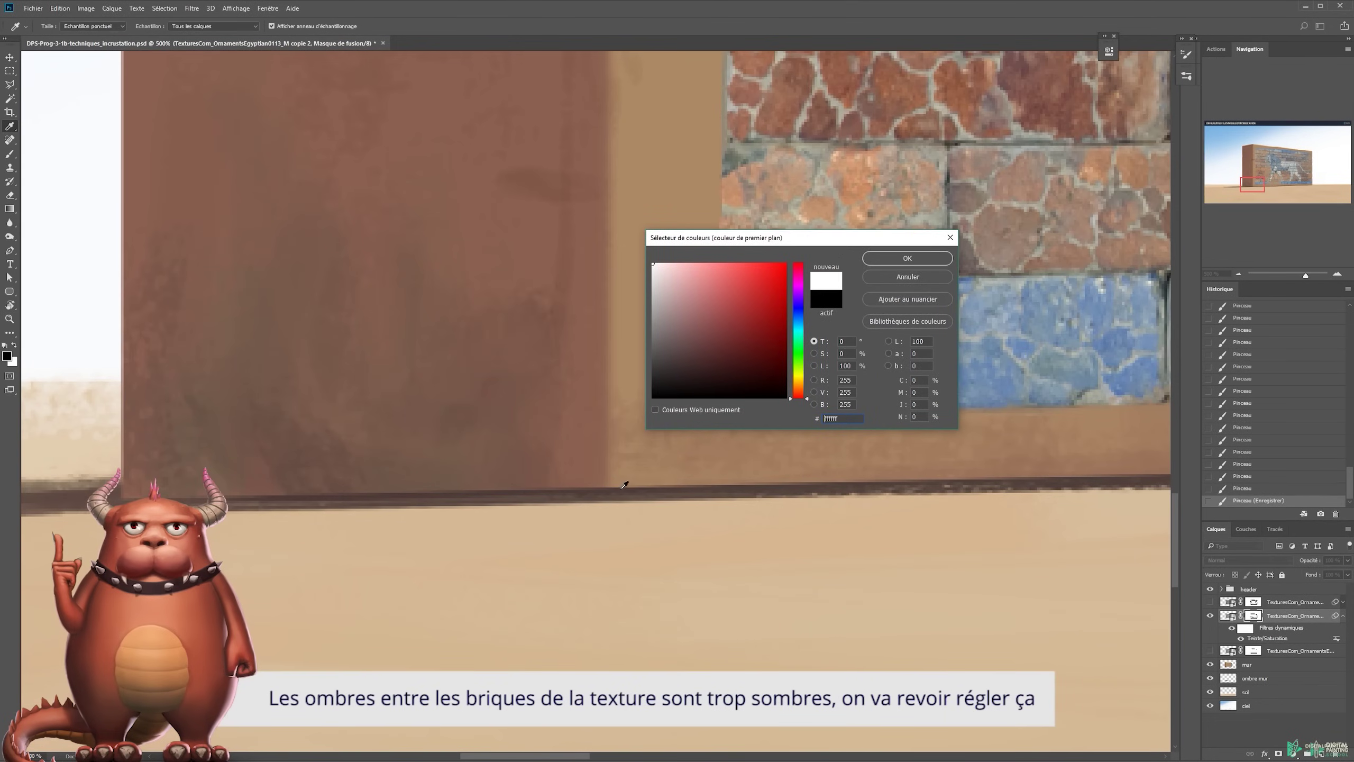
pyautogui.click(584, 489)
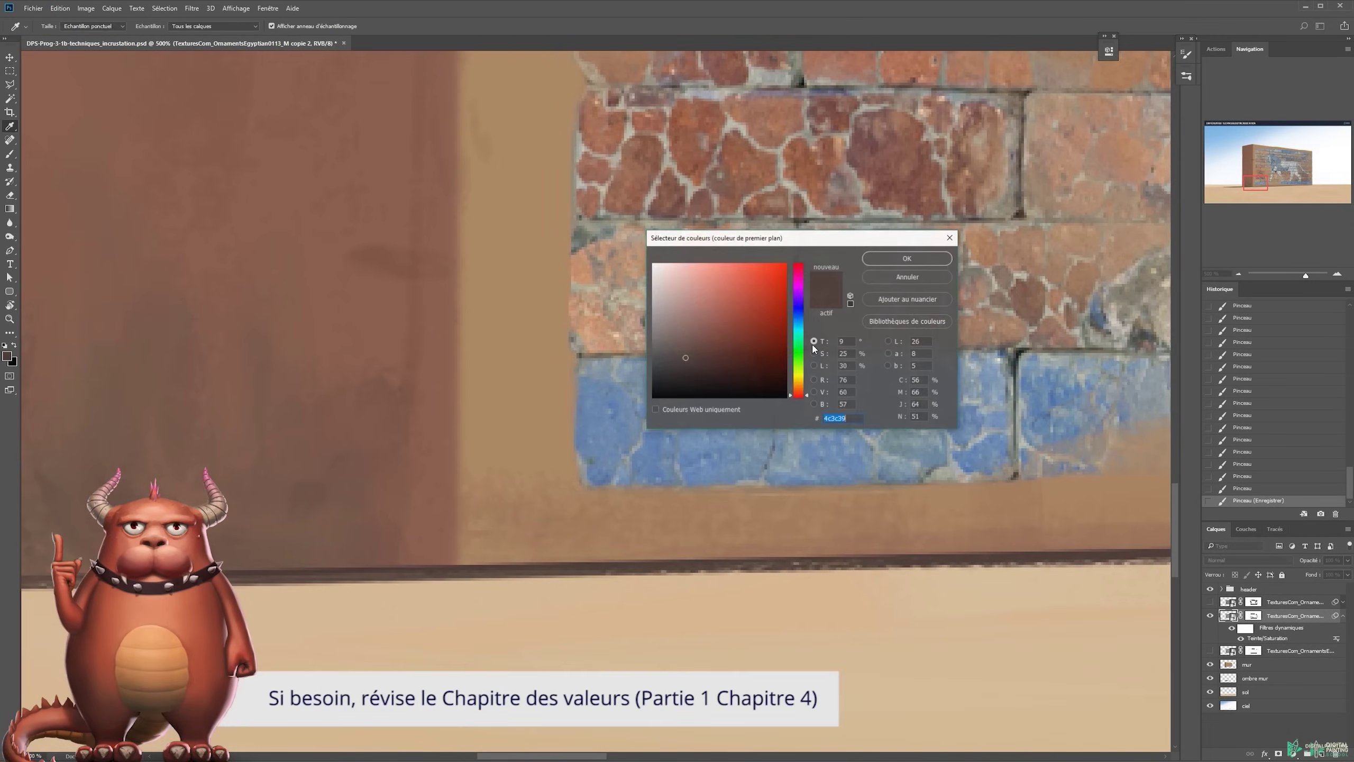
pyautogui.moveTo(820, 256); pyautogui.dragTo(685, 96)
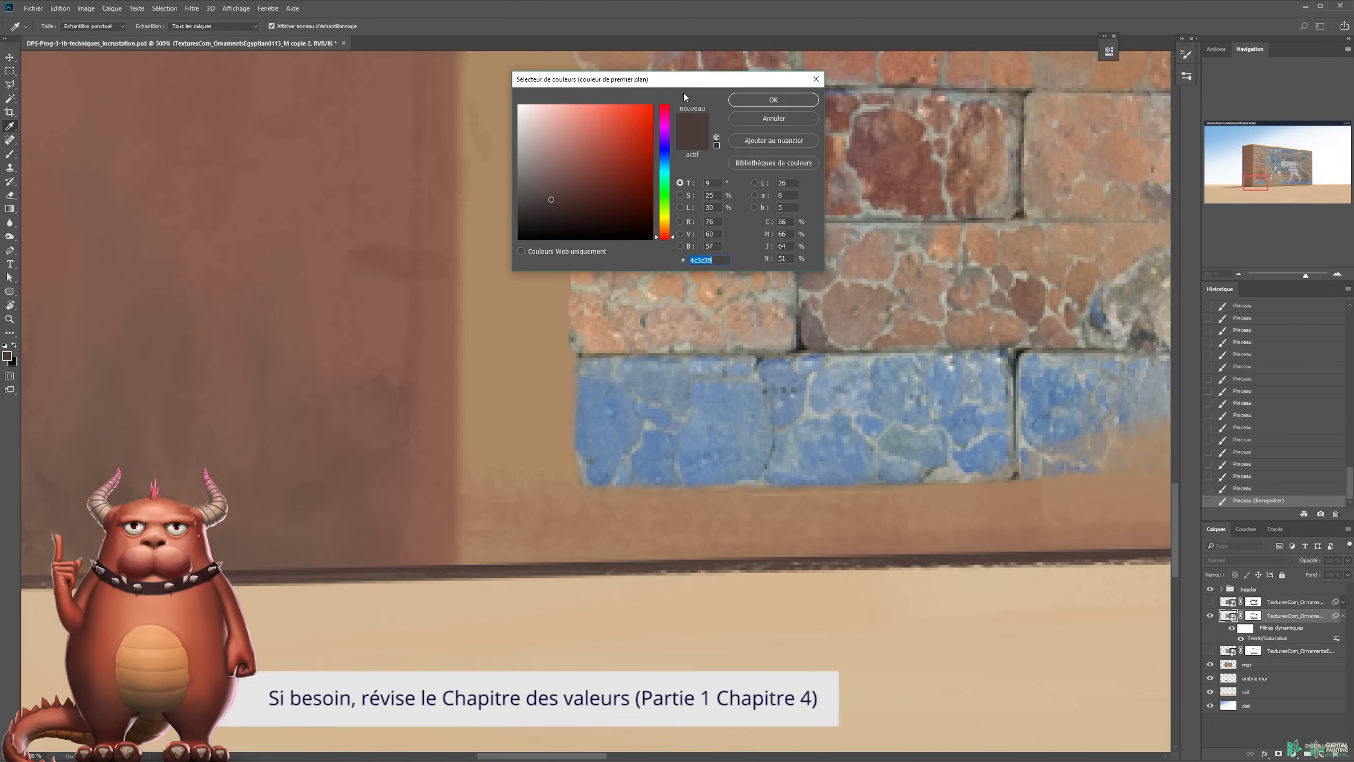
pyautogui.click(1022, 350)
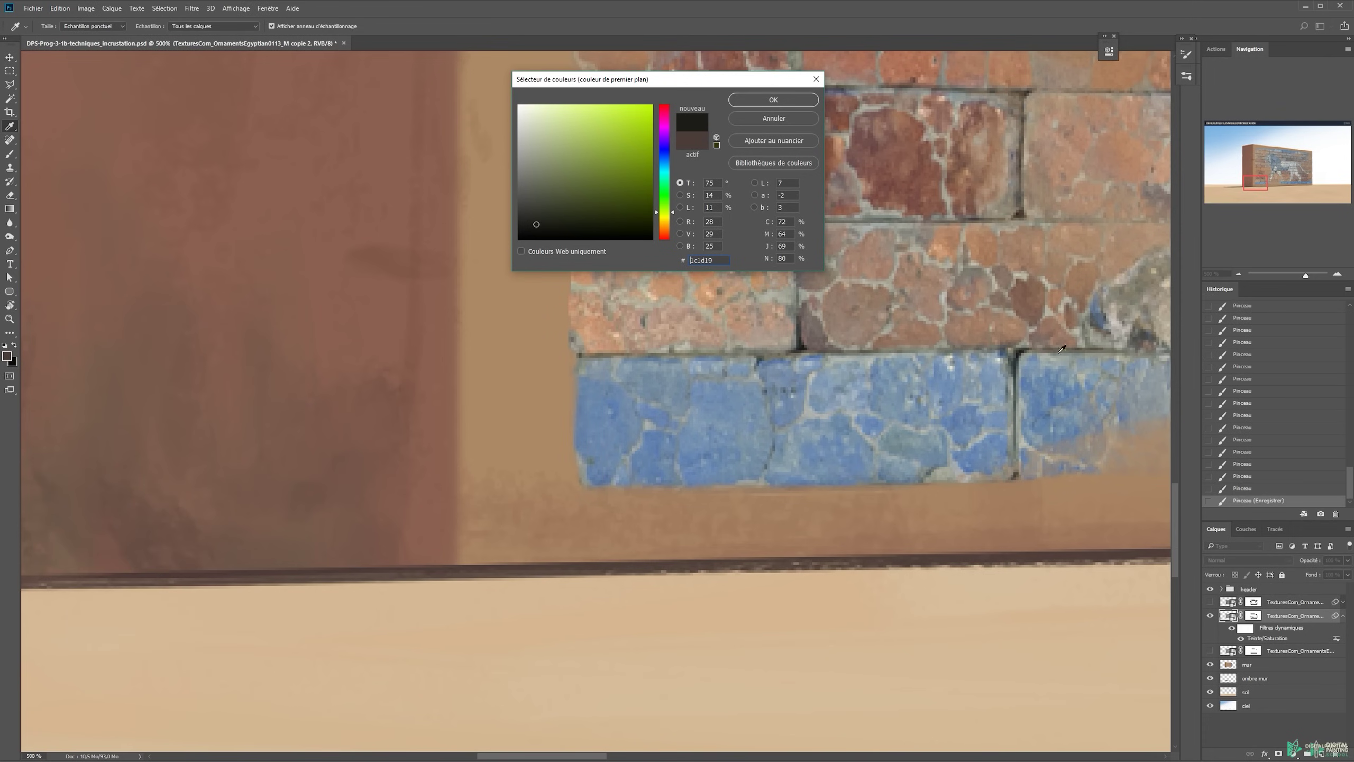
pyautogui.press('Return')
# Examine the dark joints between the bricks of the lion texture, both close up and across the whole wall
pyautogui.press('z')
pyautogui.keyDown('alt'); pyautogui.click(853, 350); pyautogui.keyUp('alt')
pyautogui.keyDown('alt'); pyautogui.click(901, 326); pyautogui.keyUp('alt')
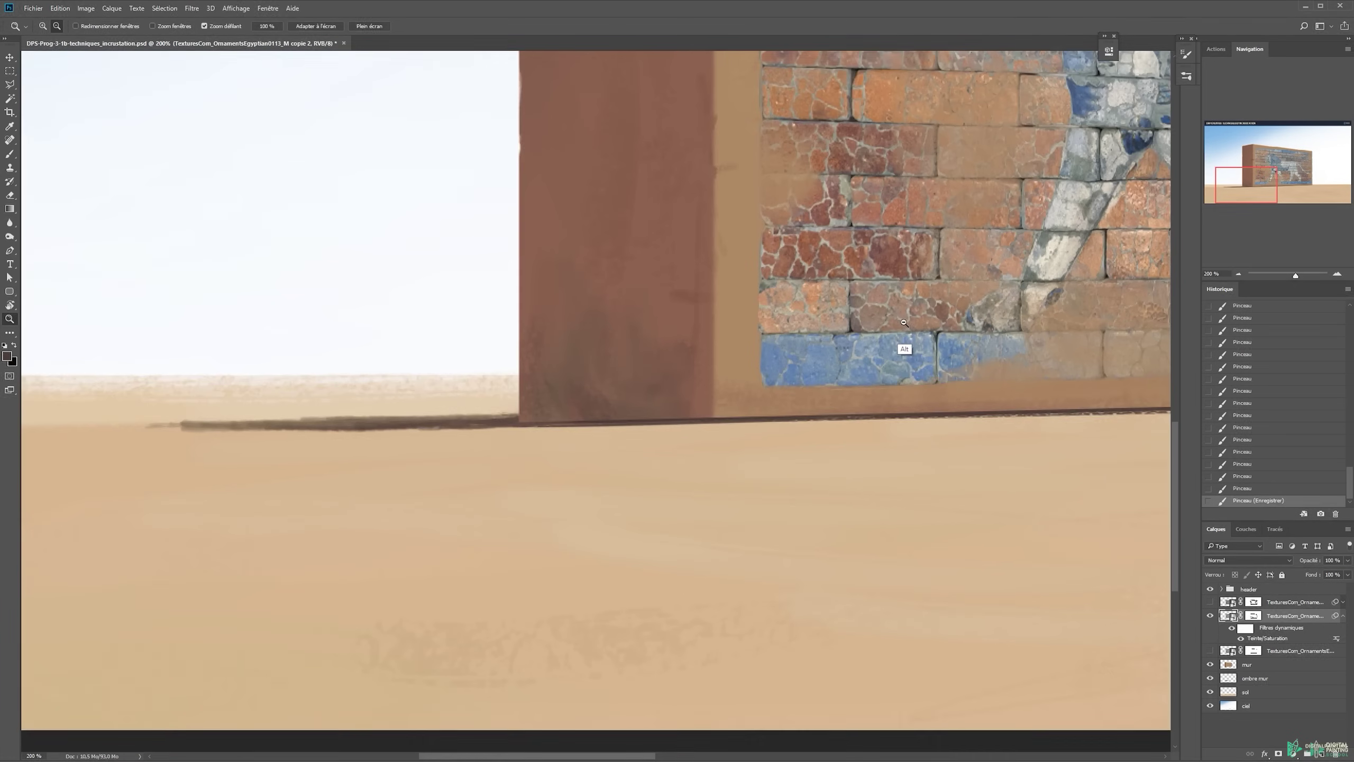
pyautogui.keyDown('alt'); pyautogui.click(904, 323); pyautogui.keyUp('alt')
pyautogui.moveTo(1028, 211); pyautogui.dragTo(629, 349)
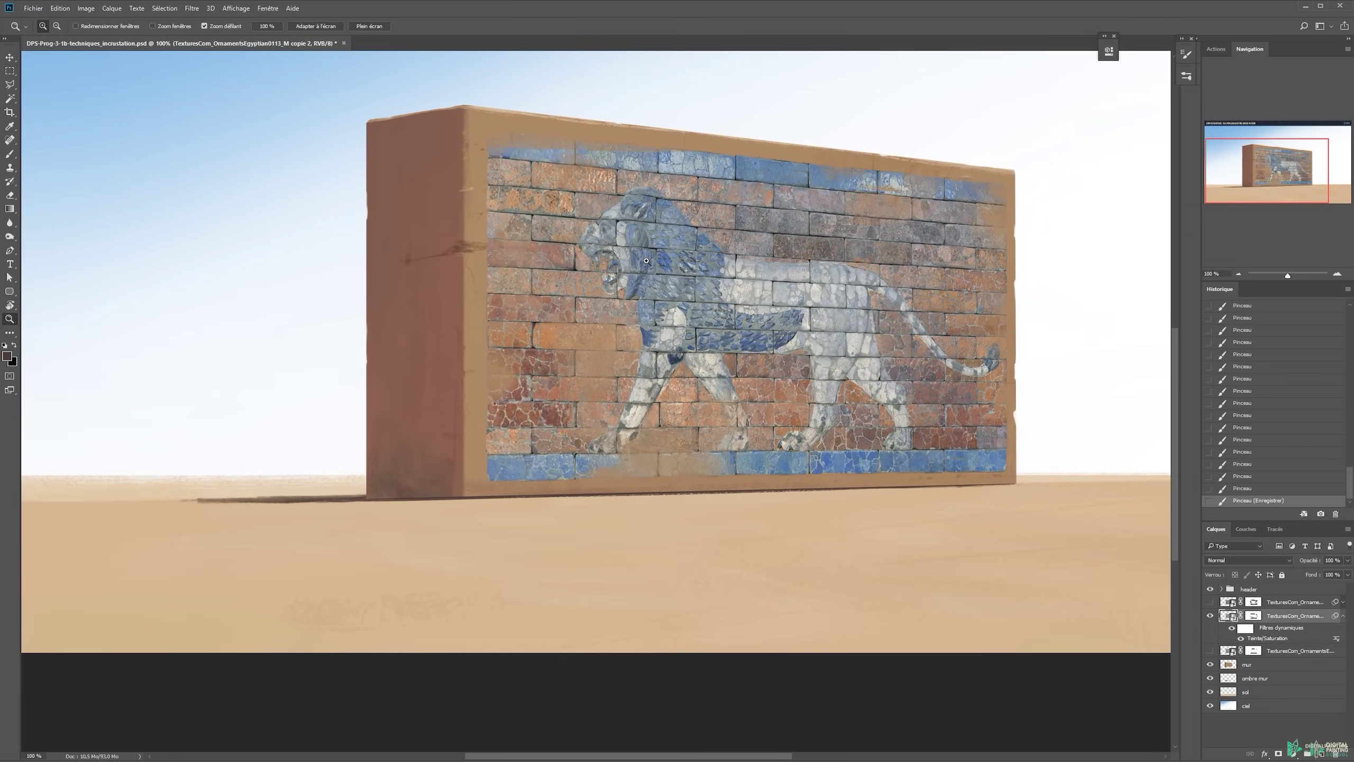
pyautogui.press('v')
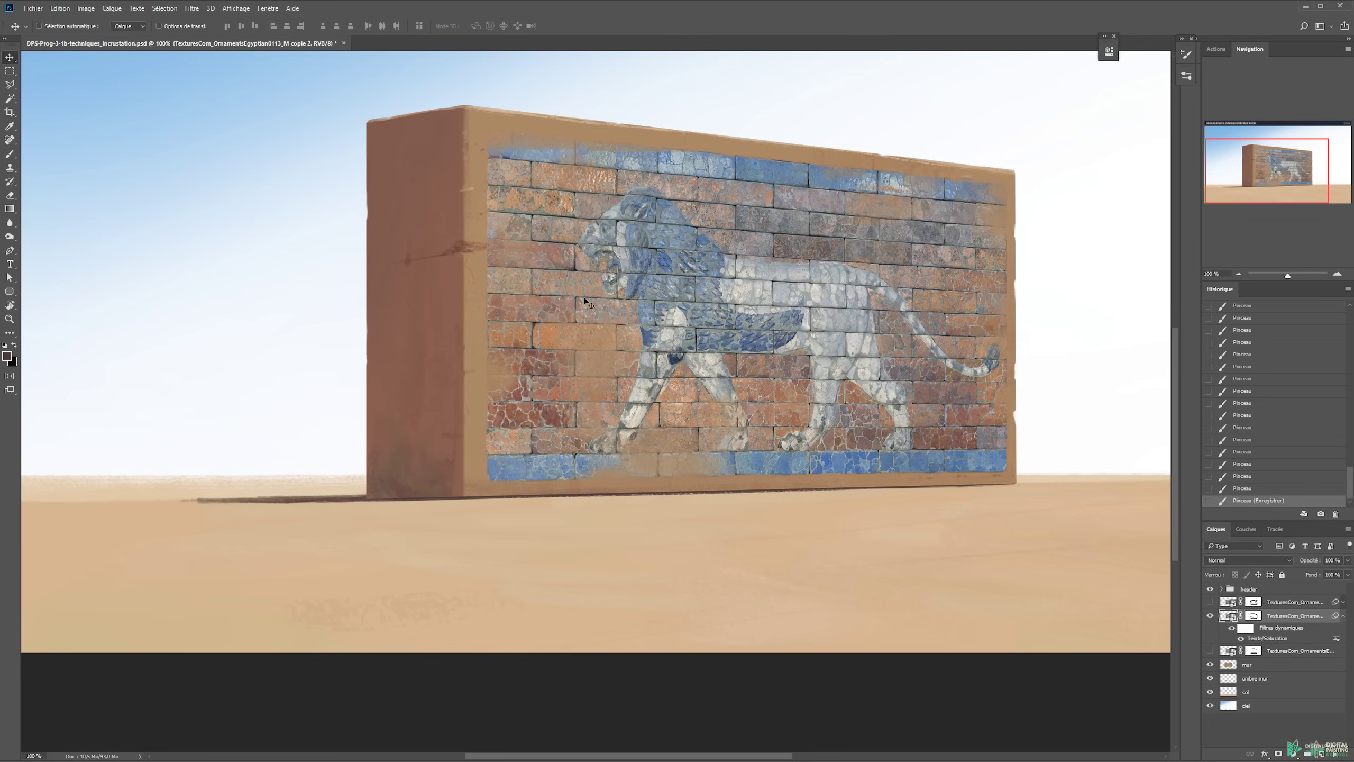
pyautogui.press('z')
pyautogui.click(557, 309)
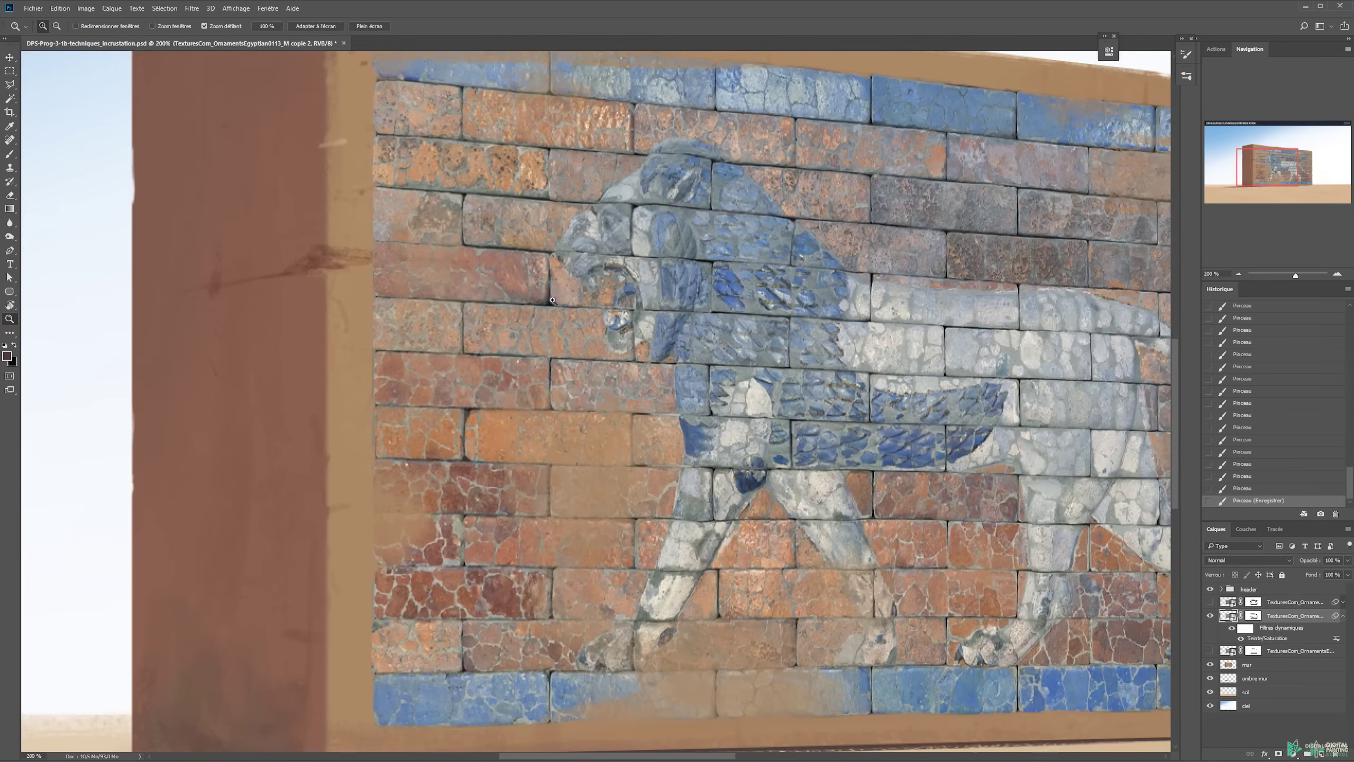
pyautogui.keyDown('alt'); pyautogui.click(554, 303); pyautogui.keyUp('alt')
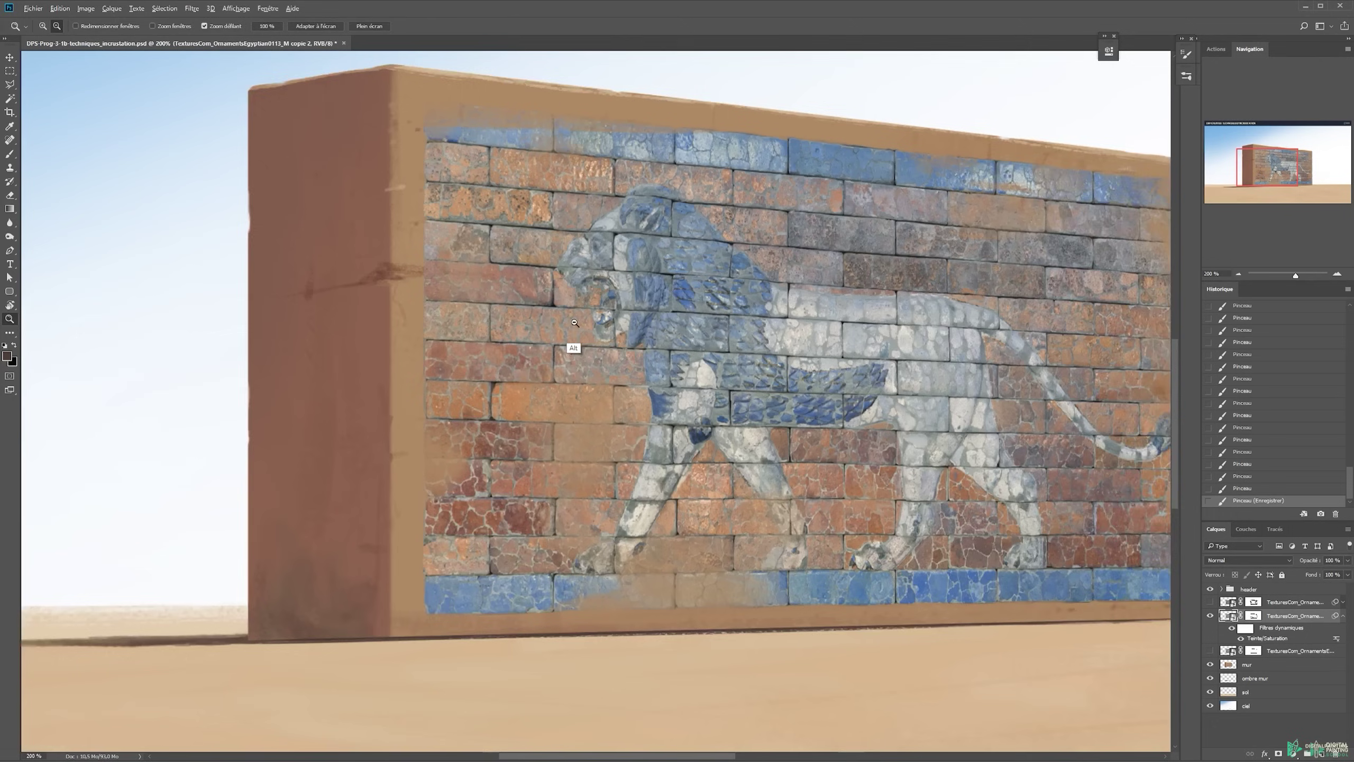
pyautogui.press('v')
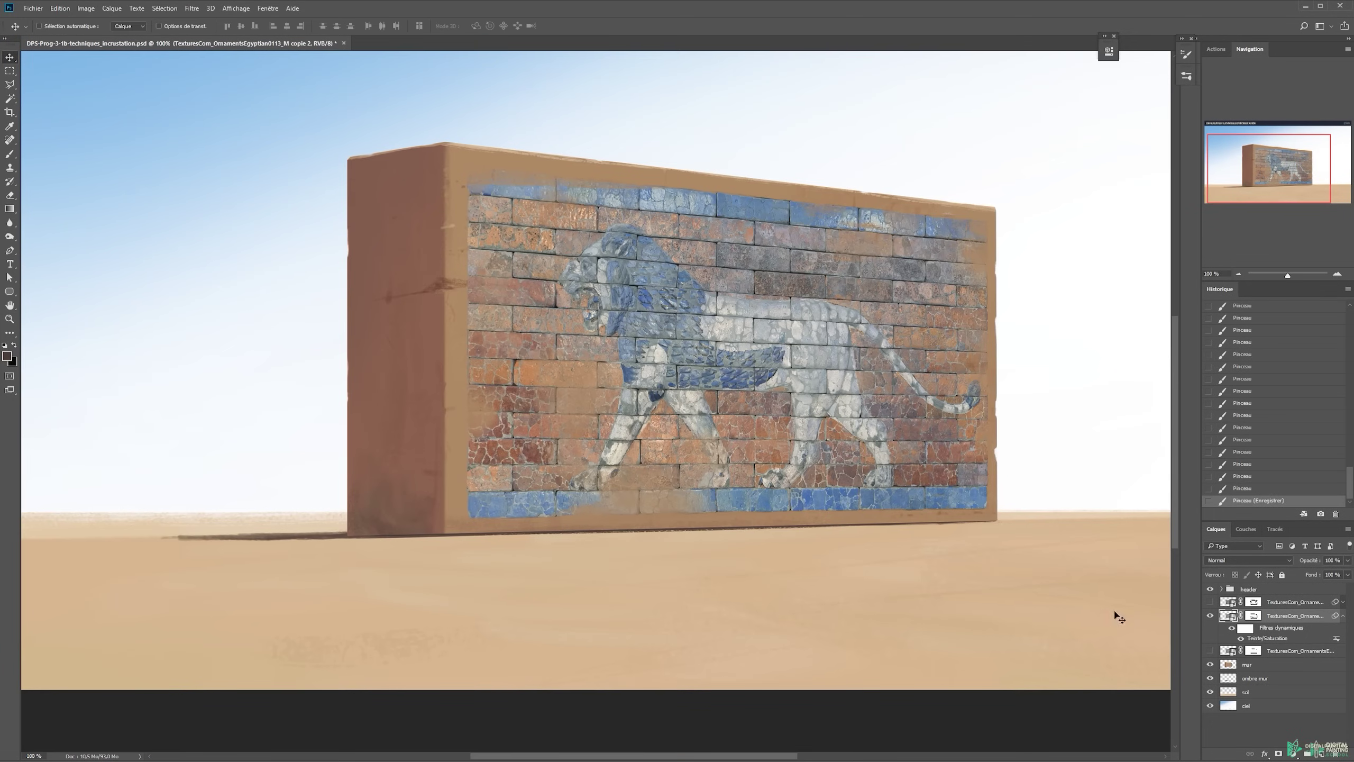
# On the Normal-mode lion layer's mask, soften the dark brick joints beside the lion's head with a very small black brush
pyautogui.click(1254, 616)
pyautogui.press('z')
pyautogui.click(563, 273)
pyautogui.click(563, 274)
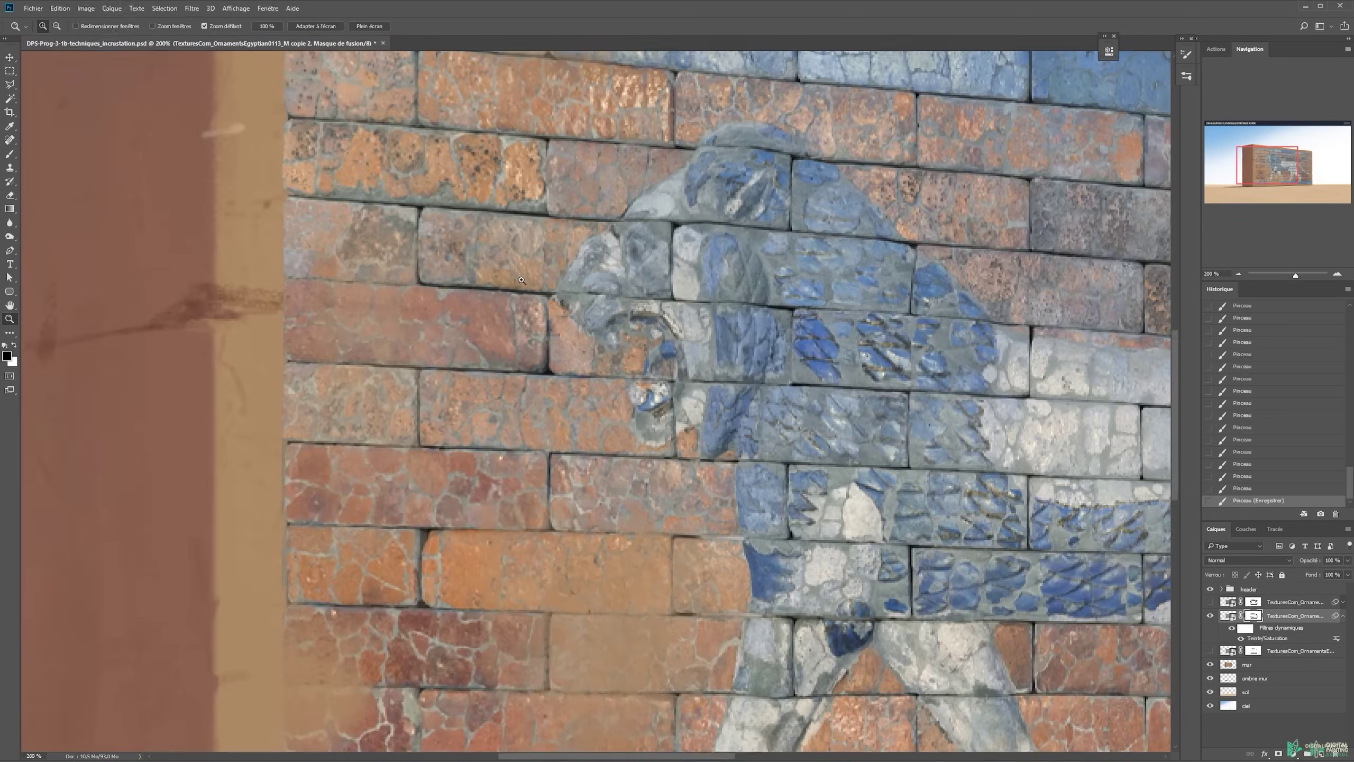
pyautogui.press('b')
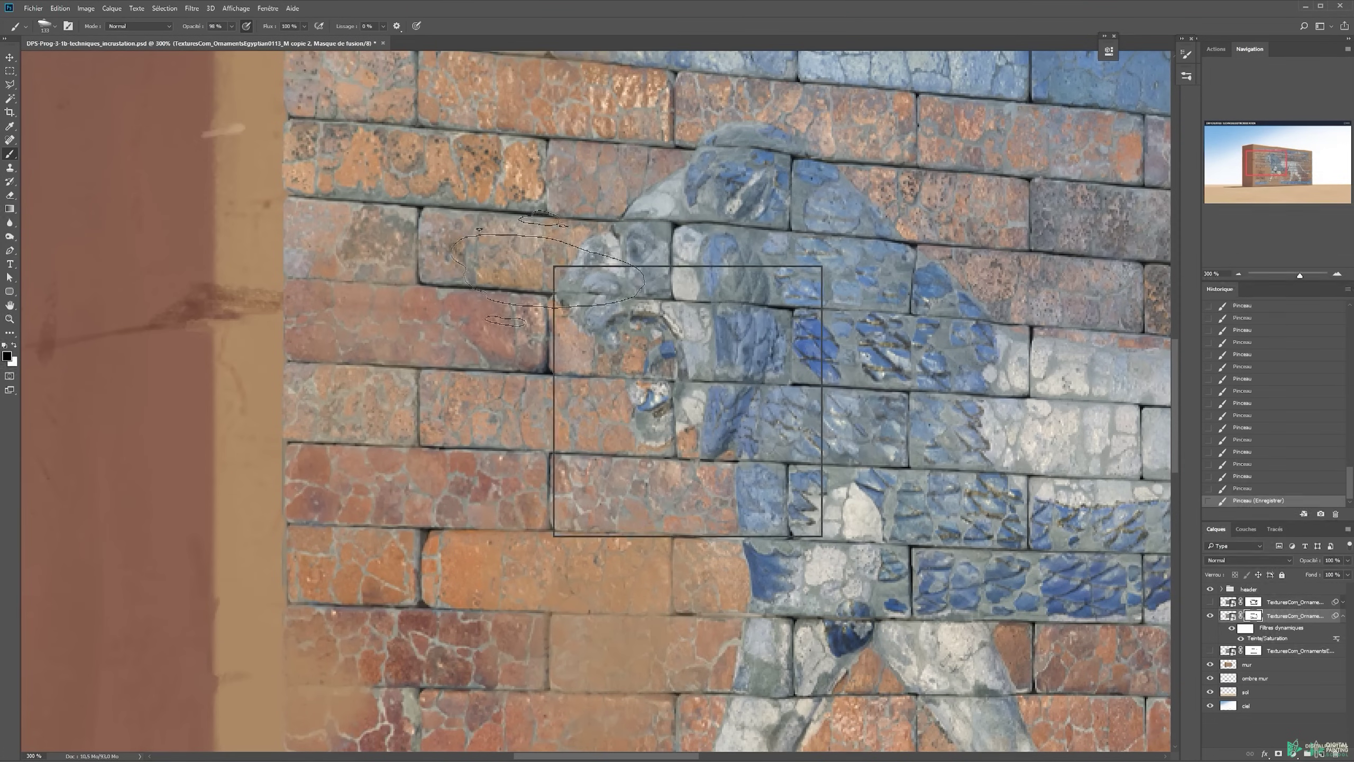
pyautogui.rightClick(484, 205)
pyautogui.press('BackSpace')
pyautogui.press('Return')
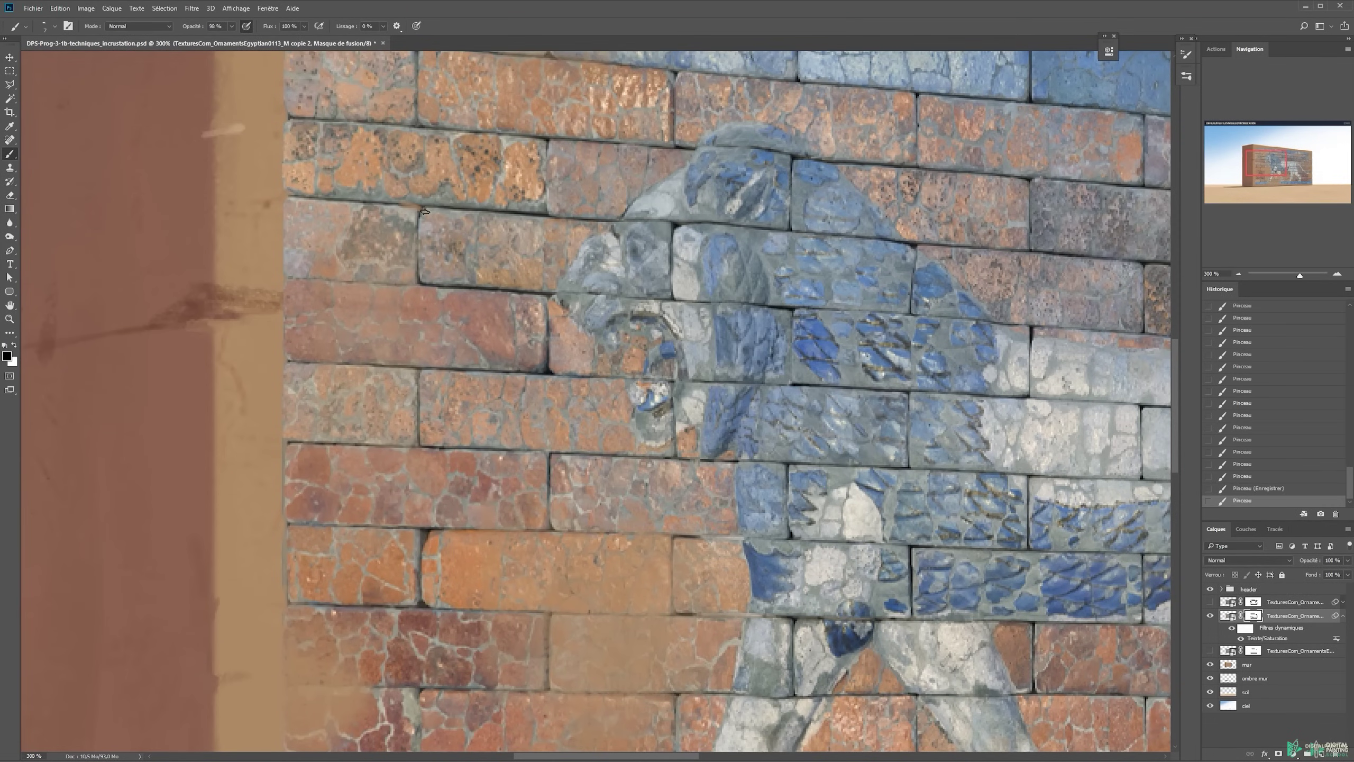
pyautogui.moveTo(419, 211); pyautogui.dragTo(427, 210)
pyautogui.moveTo(427, 211)
pyautogui.mouseDown()
pyautogui.moveTo(414, 211)
pyautogui.moveTo(511, 211)
pyautogui.mouseUp()
pyautogui.moveTo(552, 366); pyautogui.dragTo(504, 371)
# Fade more dark joints on the mask around the red and orange bricks between the lion's chest and the texture's left edge
pyautogui.moveTo(552, 455); pyautogui.dragTo(550, 504)
pyautogui.moveTo(549, 499); pyautogui.dragTo(551, 525)
pyautogui.moveTo(563, 456); pyautogui.dragTo(553, 454)
pyautogui.moveTo(428, 450); pyautogui.dragTo(463, 451)
pyautogui.moveTo(426, 526)
pyautogui.mouseDown()
pyautogui.moveTo(459, 529)
pyautogui.moveTo(442, 549)
pyautogui.mouseUp()
pyautogui.moveTo(283, 527); pyautogui.dragTo(291, 525)
pyautogui.moveTo(287, 444); pyautogui.dragTo(359, 444)
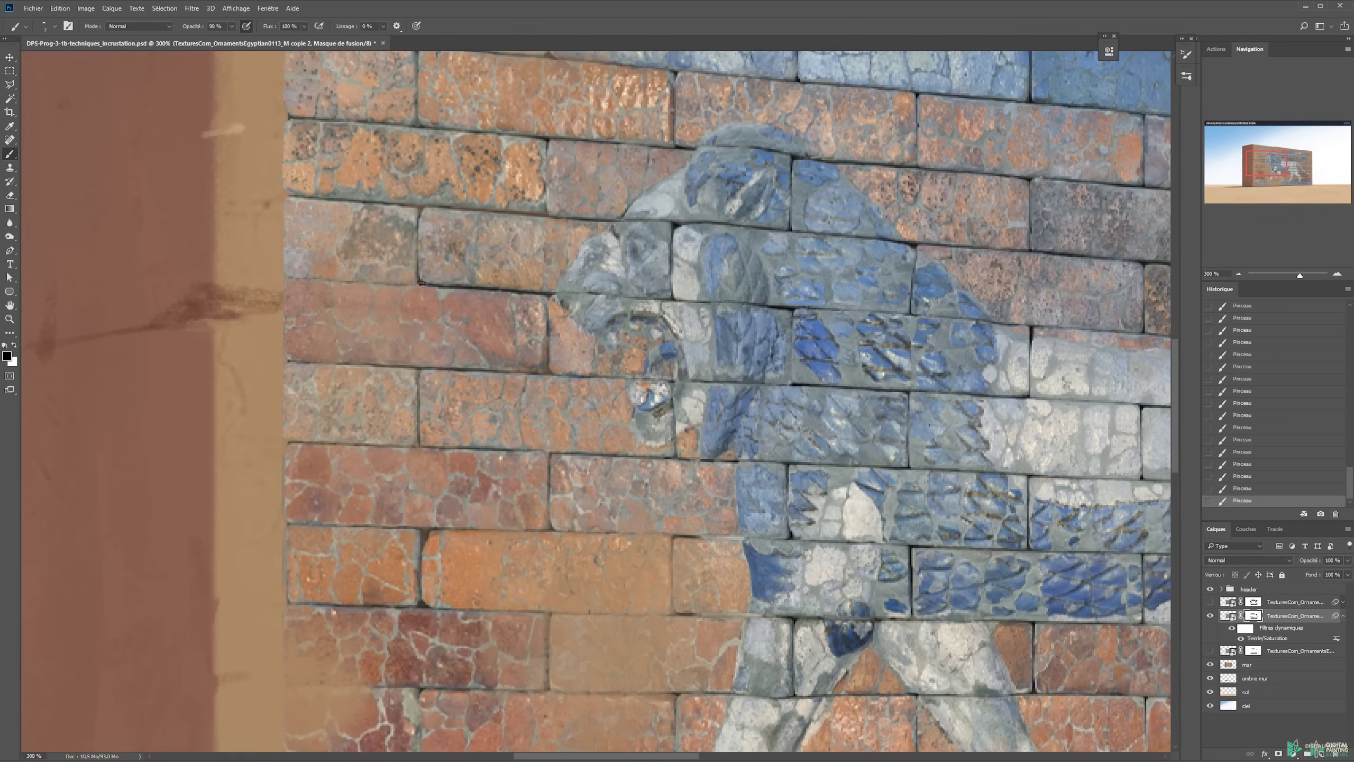
pyautogui.moveTo(460, 286); pyautogui.dragTo(555, 297)
# Target the lion layer's image instead of its mask and open a Levels adjustment on it
pyautogui.press('v')
pyautogui.hotkey('ctrl', '1')
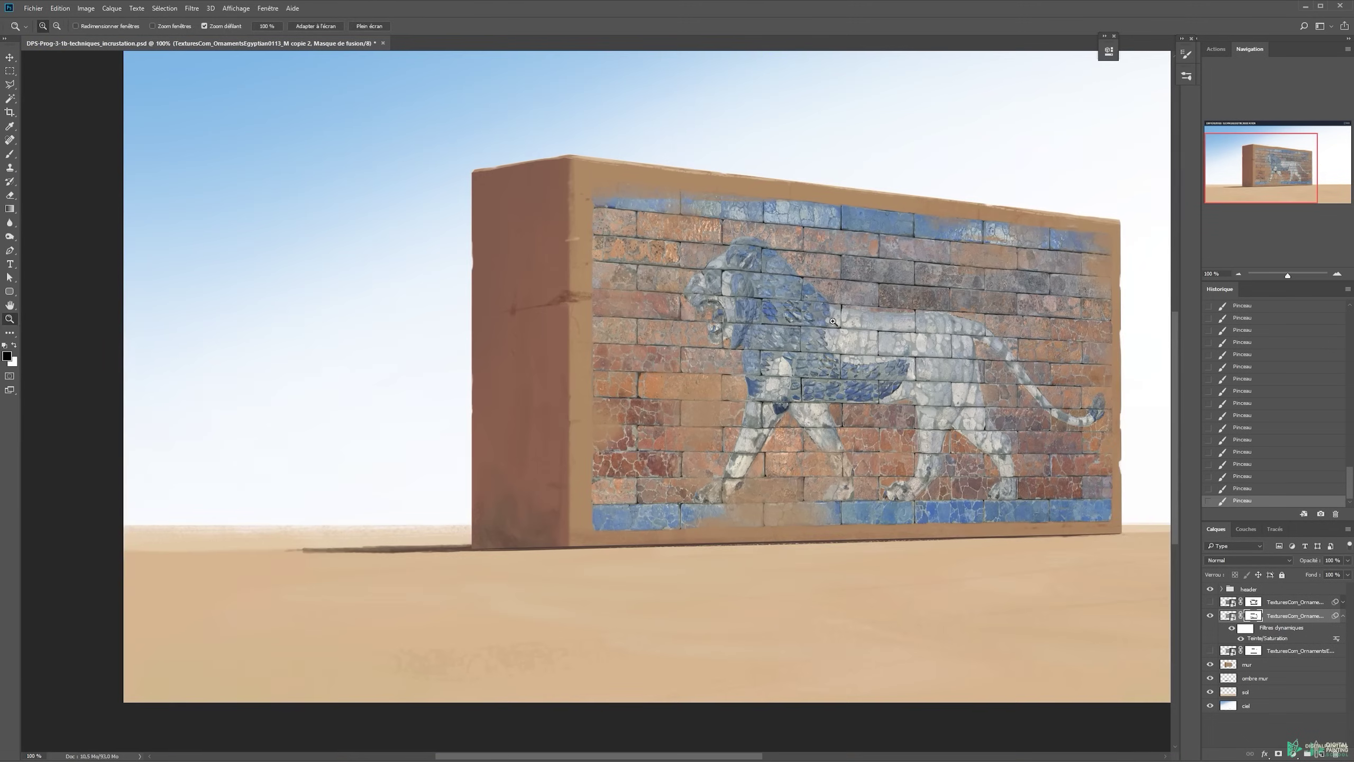
pyautogui.moveTo(762, 338); pyautogui.dragTo(555, 345)
pyautogui.hotkey('ctrl', '2')
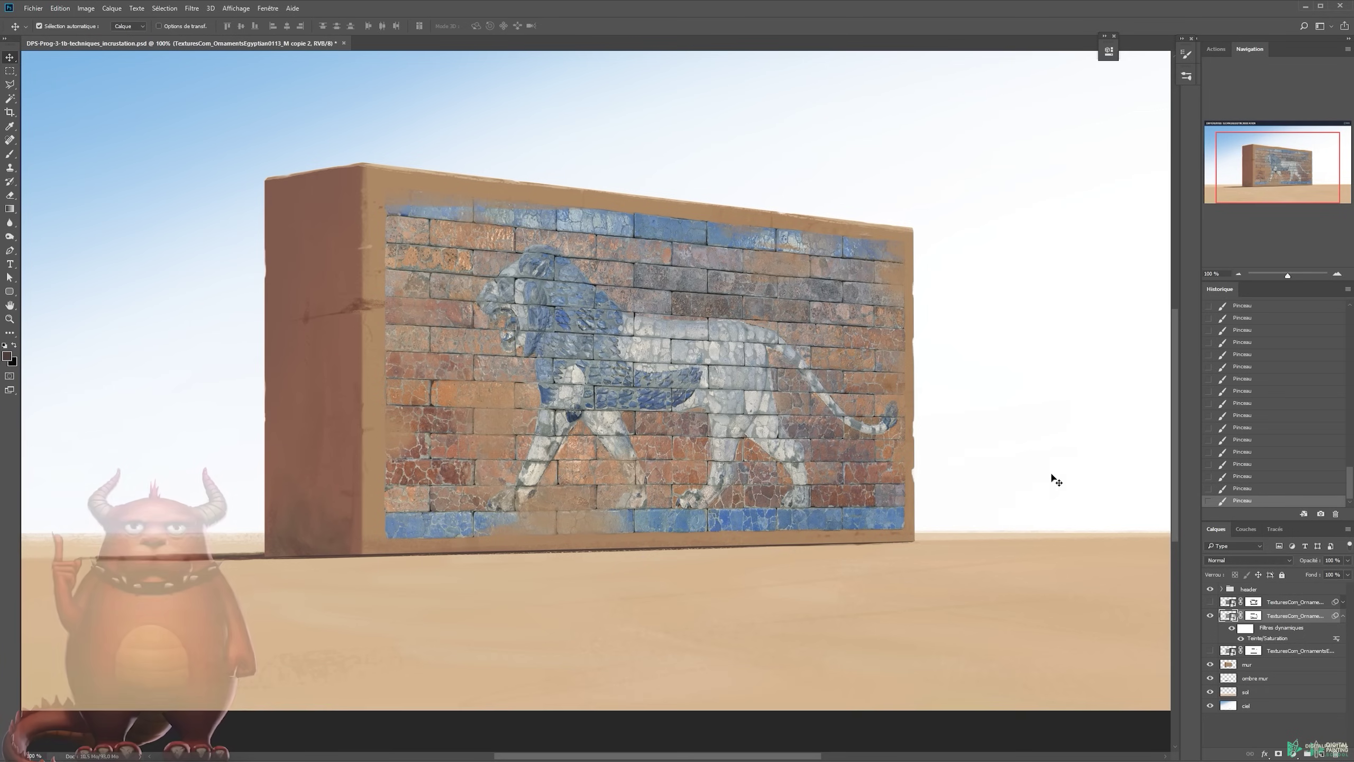
pyautogui.hotkey('ctrl', 'l')
pyautogui.moveTo(618, 184); pyautogui.dragTo(955, 144)
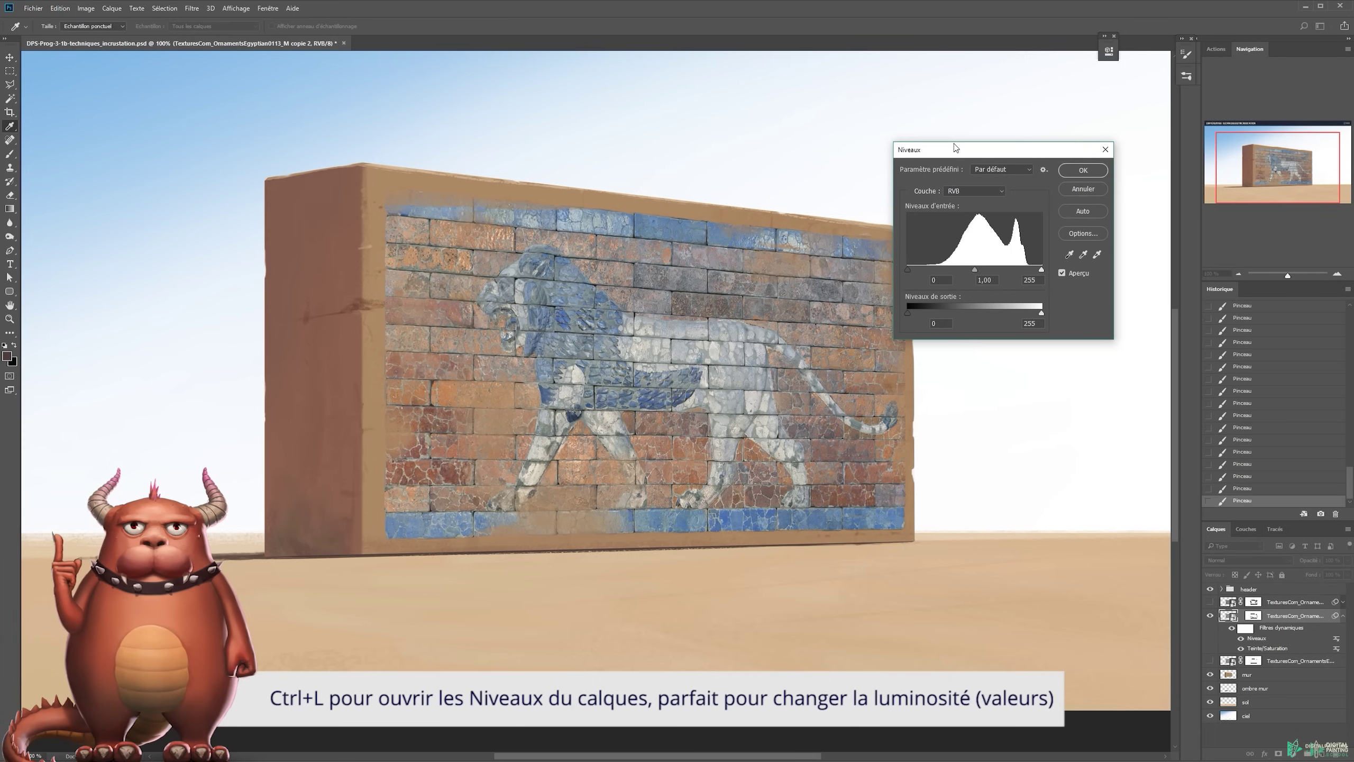
# Try shifting the Levels black and white input points on the lion texture, restoring the white input to 255
pyautogui.moveTo(907, 270)
pyautogui.mouseDown()
pyautogui.moveTo(927, 275)
pyautogui.moveTo(886, 271)
pyautogui.mouseUp()
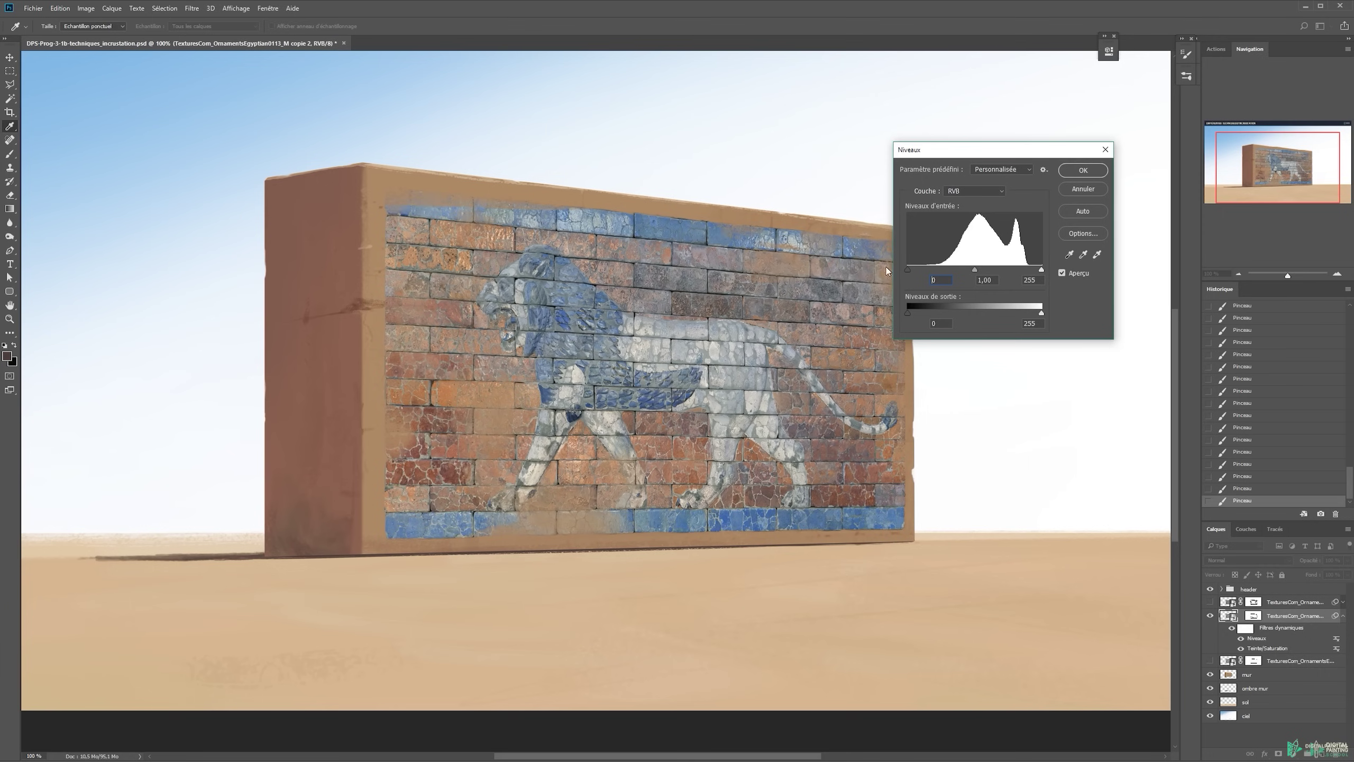
pyautogui.moveTo(954, 152); pyautogui.dragTo(1001, 156)
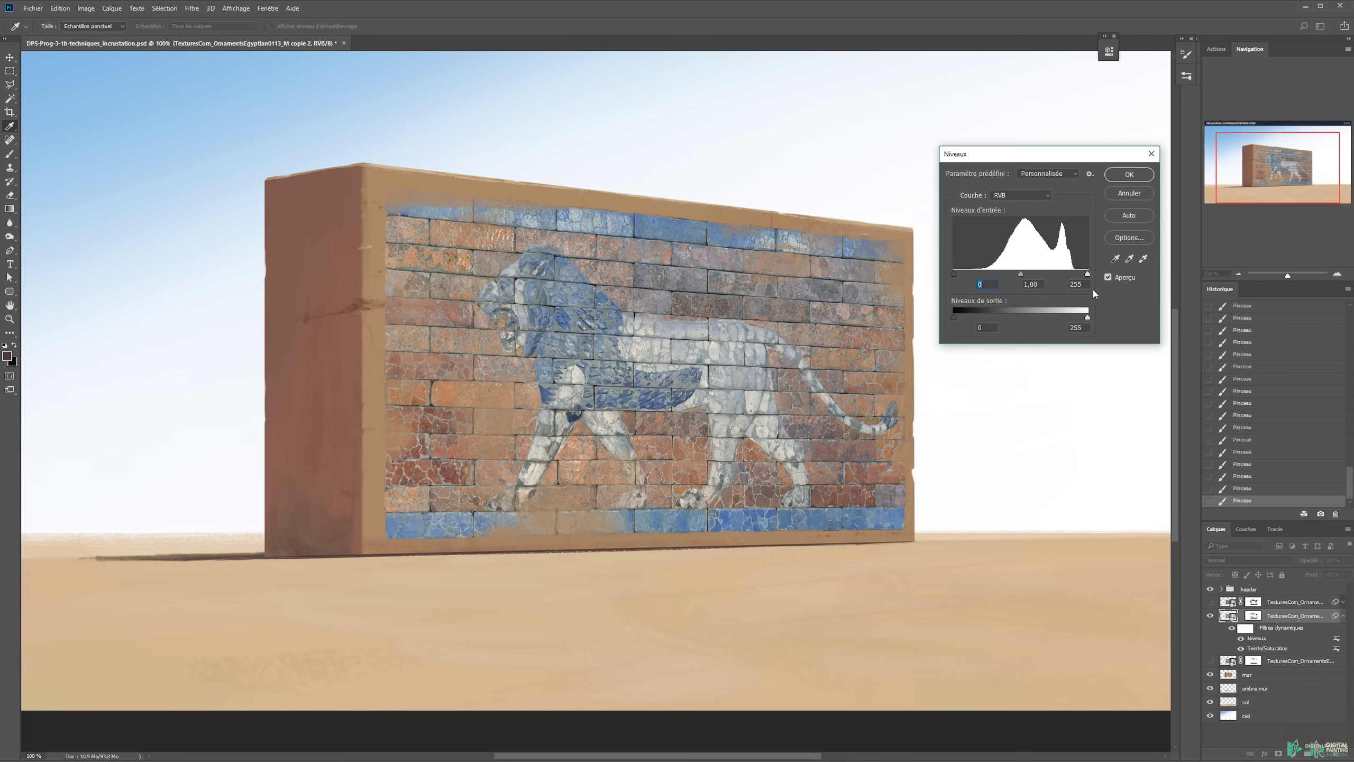
pyautogui.moveTo(1087, 274); pyautogui.dragTo(1060, 272)
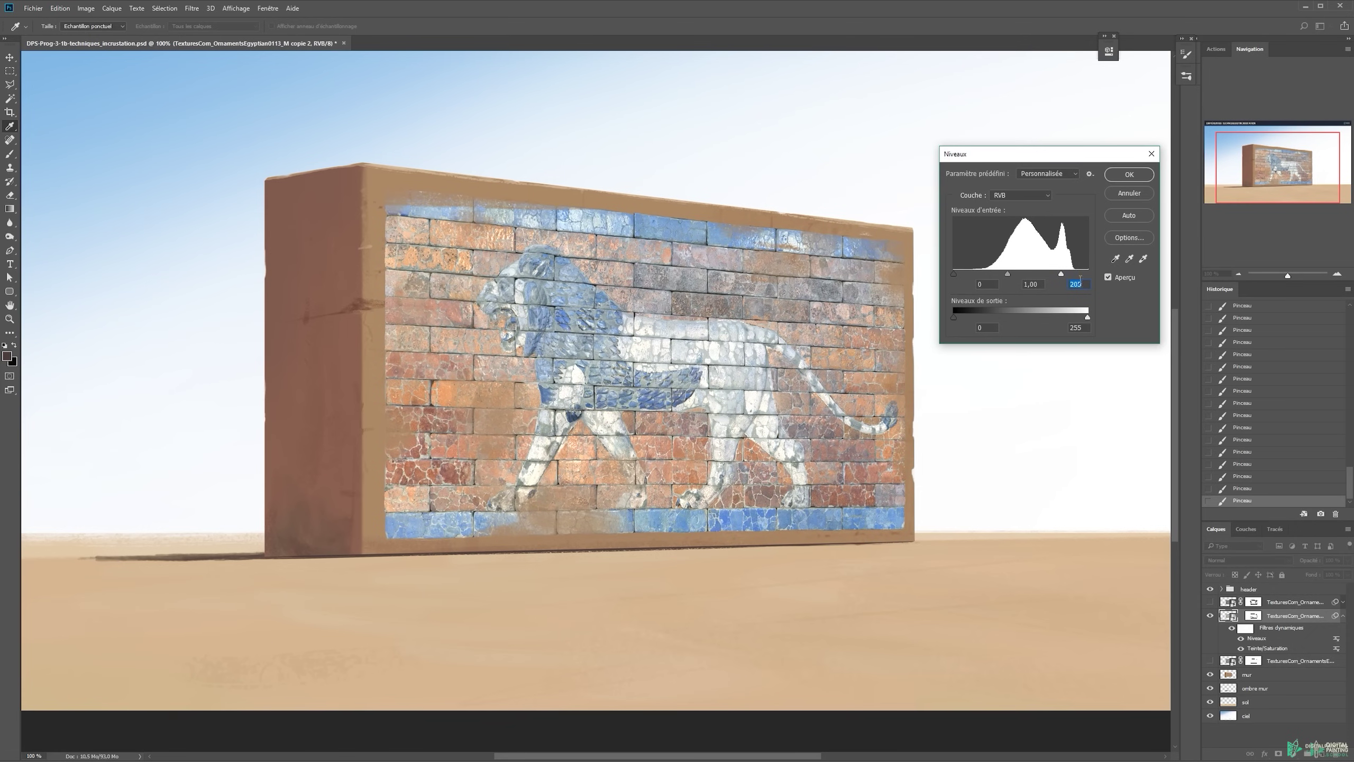
pyautogui.moveTo(1062, 273); pyautogui.dragTo(1096, 278)
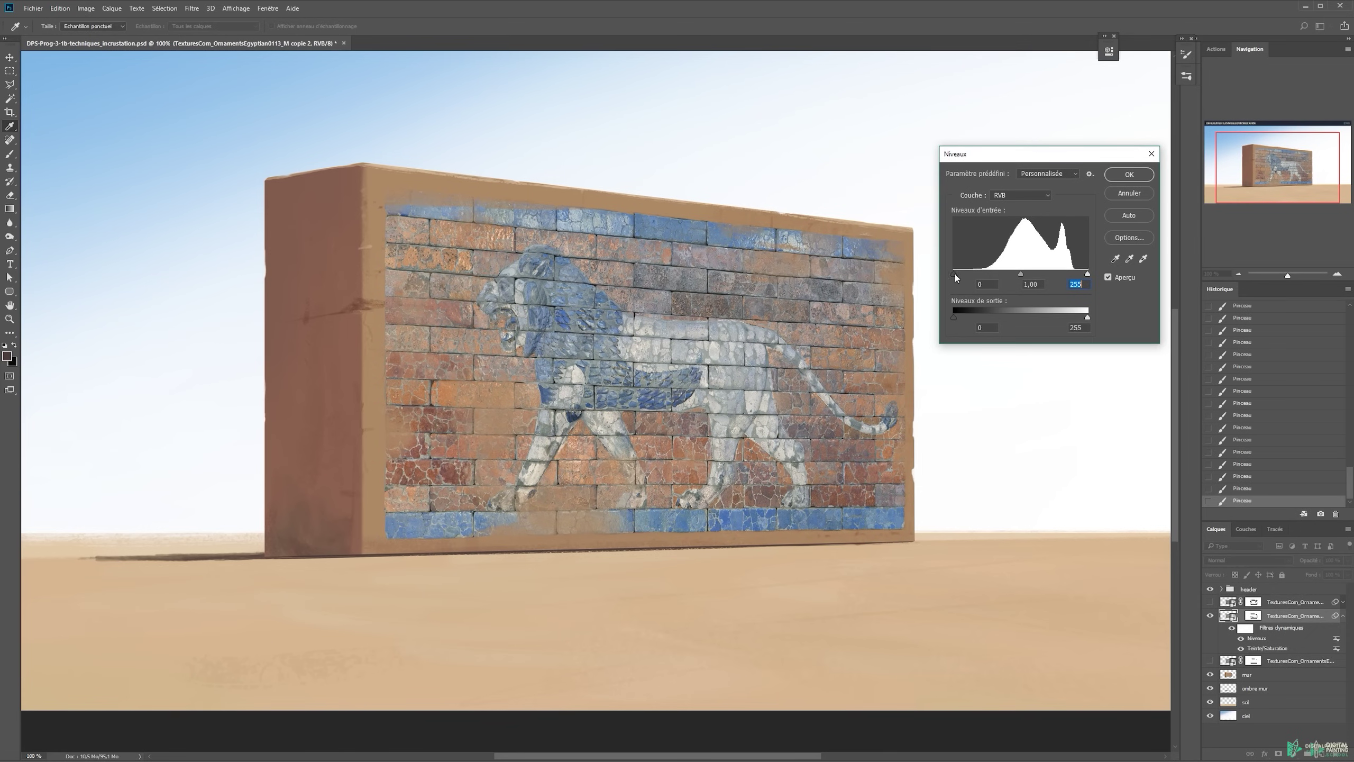
pyautogui.moveTo(961, 275); pyautogui.dragTo(1024, 278)
# Lighten the texture's shadows by raising the Levels black output value to 43
pyautogui.moveTo(1086, 317)
pyautogui.mouseDown()
pyautogui.moveTo(1026, 319)
pyautogui.moveTo(1095, 318)
pyautogui.mouseUp()
pyautogui.moveTo(964, 320); pyautogui.dragTo(1006, 327)
pyautogui.doubleClick(983, 328)
pyautogui.write('0')
pyautogui.moveTo(962, 320); pyautogui.dragTo(978, 323)
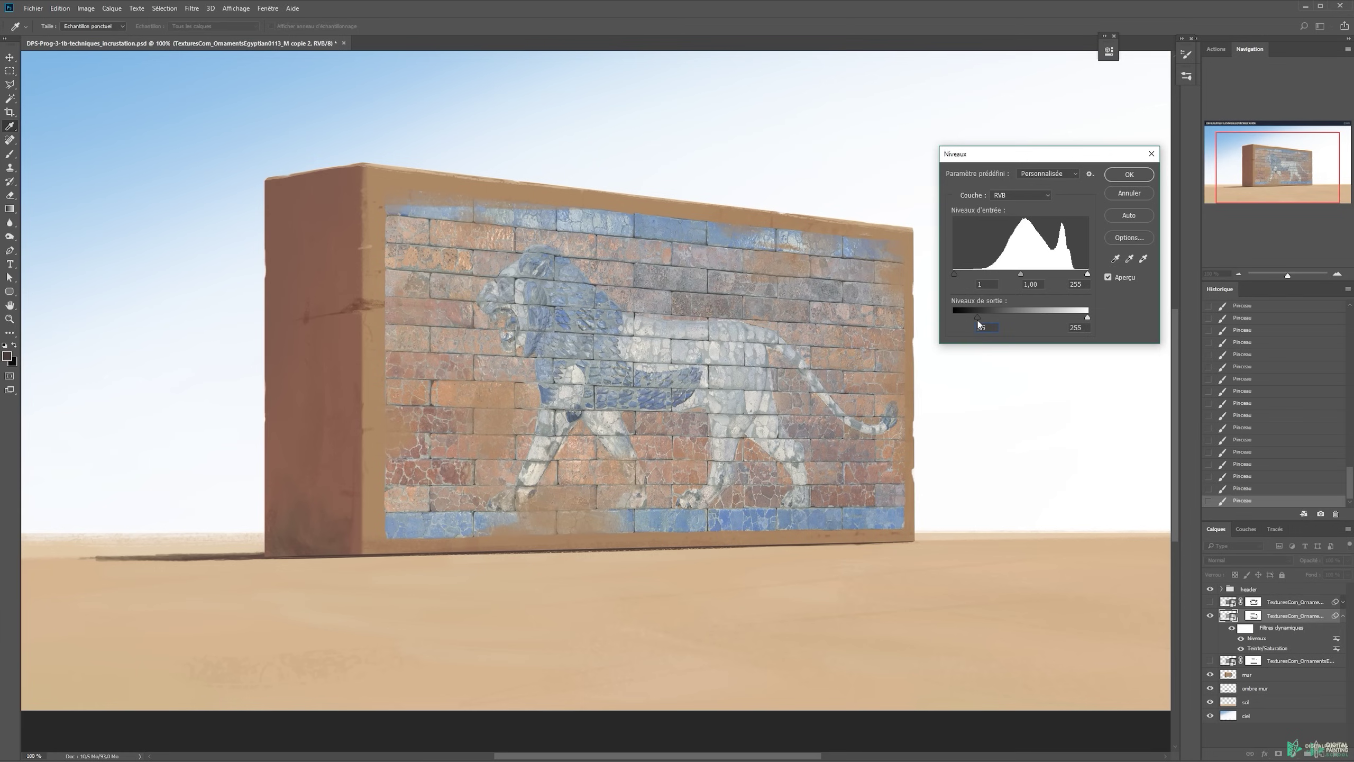
# Set the Levels midtones to 0.73 and the black output to 44, comparing with the preview off and on
pyautogui.moveTo(1015, 275); pyautogui.dragTo(1038, 276)
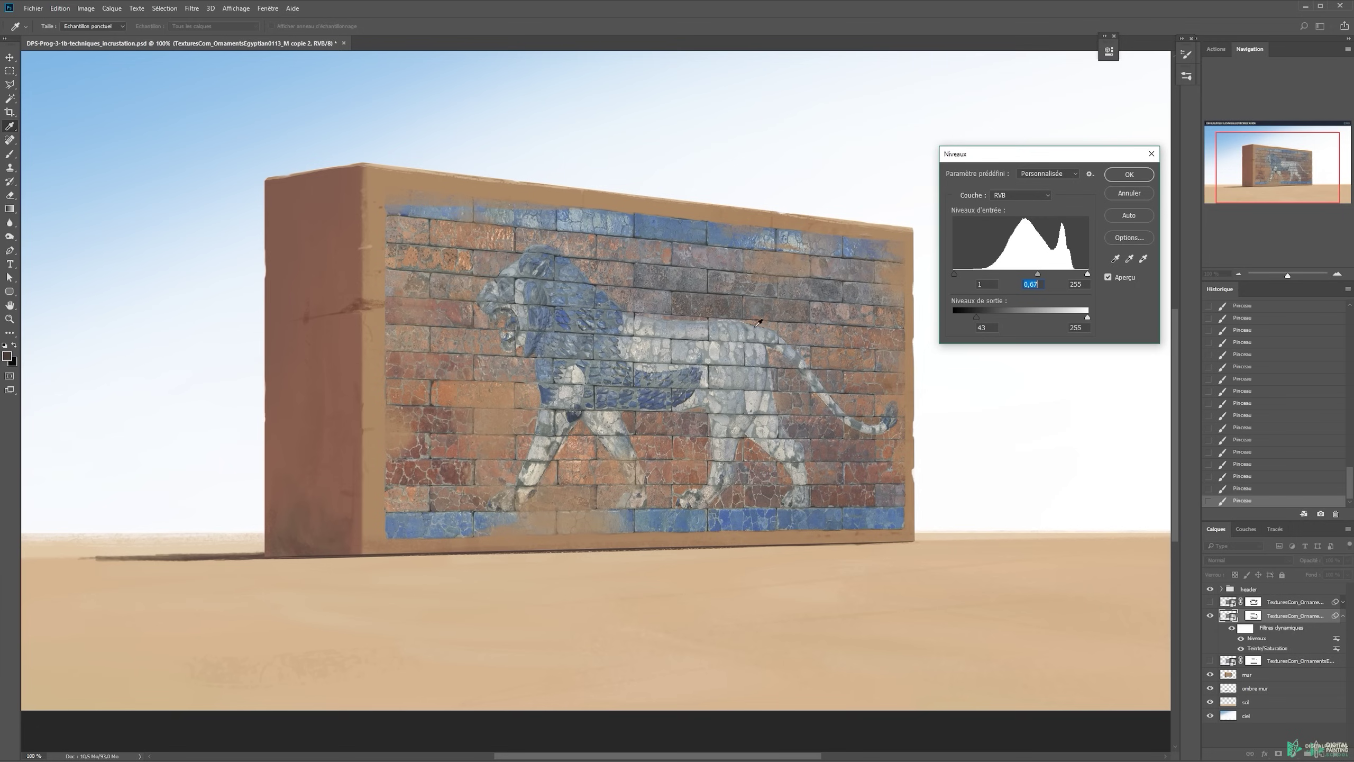
pyautogui.moveTo(983, 322)
pyautogui.mouseDown()
pyautogui.moveTo(954, 319)
pyautogui.moveTo(978, 319)
pyautogui.mouseUp()
pyautogui.moveTo(1038, 275); pyautogui.dragTo(1048, 272)
pyautogui.click(1109, 277)
pyautogui.click(1109, 277)
pyautogui.moveTo(1047, 275); pyautogui.dragTo(1035, 275)
pyautogui.click(1111, 276)
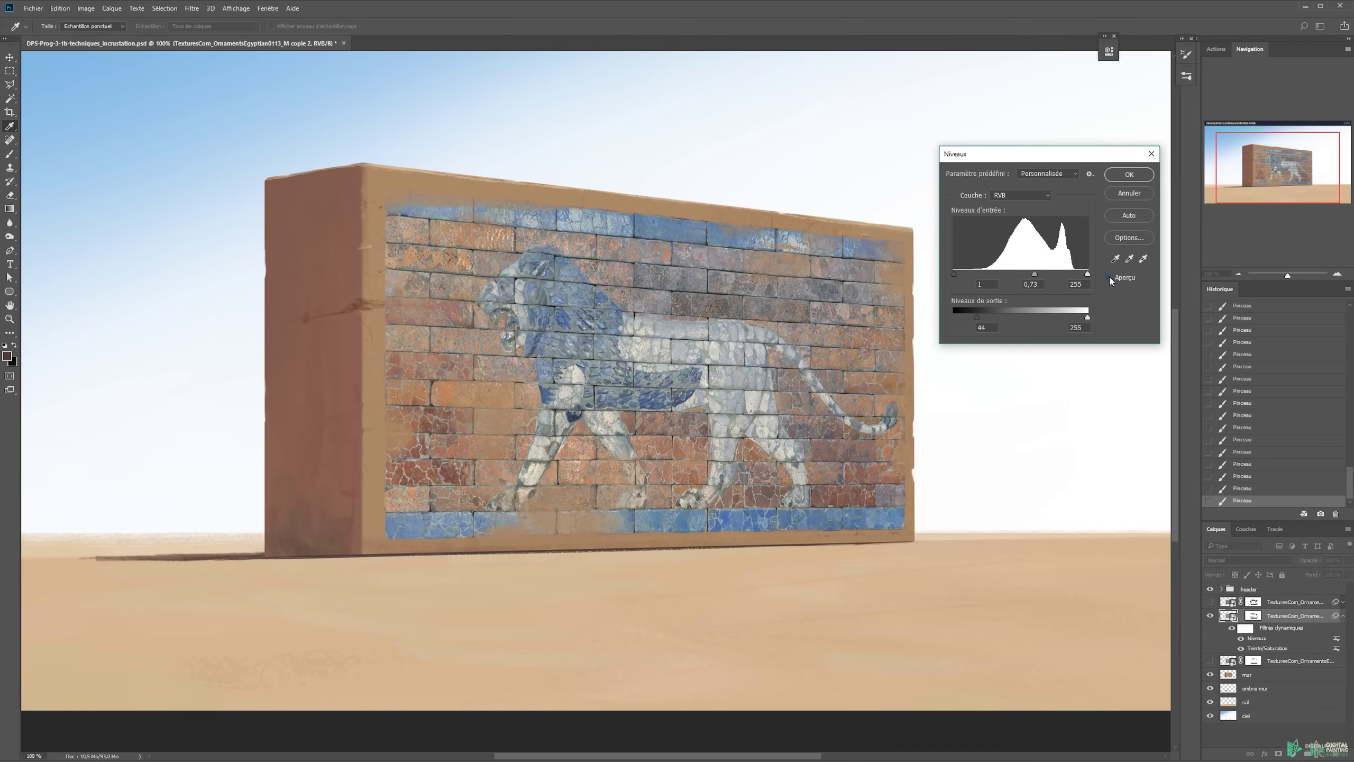
pyautogui.click(1109, 277)
# Fine-tune the black output and slightly darken the midtones, compare with the preview off and on, and apply the Levels adjustment
pyautogui.moveTo(980, 315); pyautogui.dragTo(981, 317)
pyautogui.click(1109, 277)
pyautogui.click(1110, 277)
pyautogui.click(1110, 275)
pyautogui.click(1111, 275)
pyautogui.moveTo(1034, 275); pyautogui.dragTo(1038, 275)
pyautogui.click(1111, 277)
pyautogui.click(1111, 277)
pyautogui.press('Return')
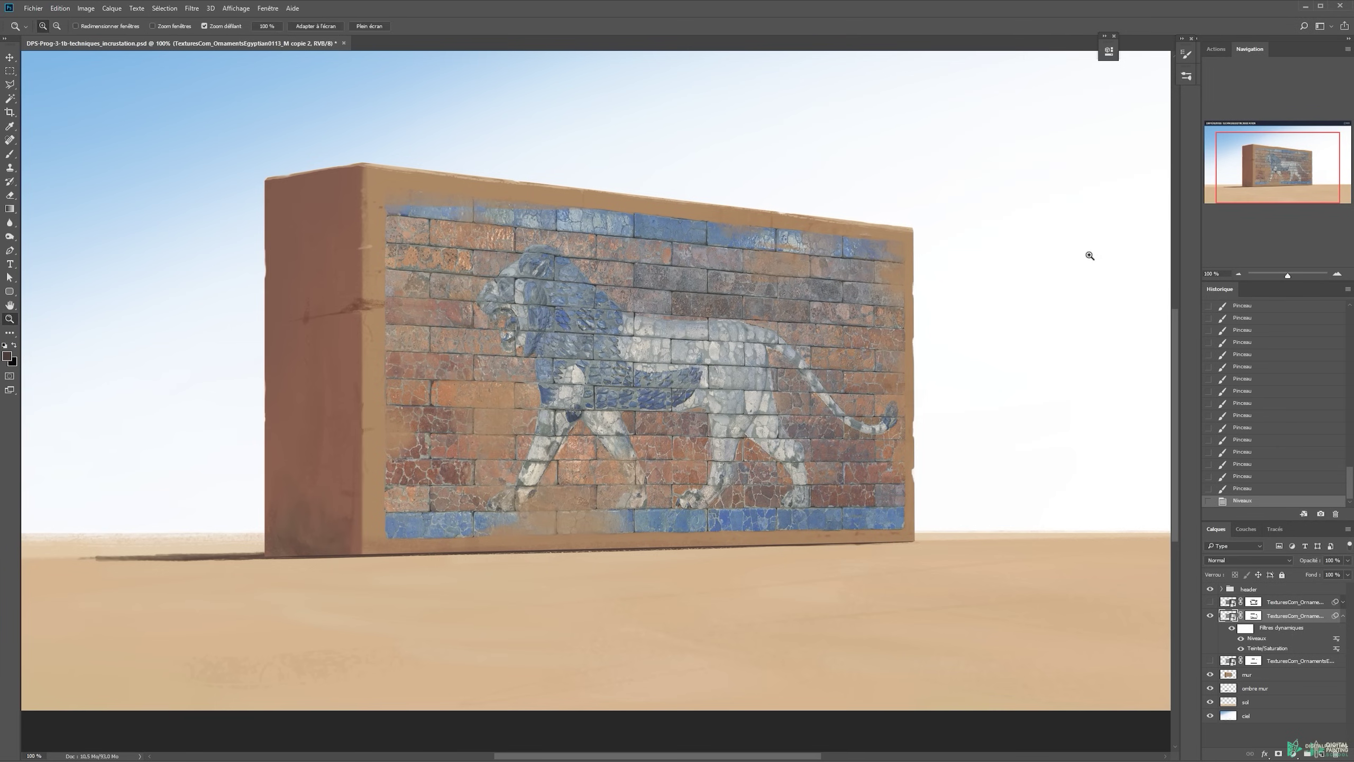
# Compare the wall with and without the Levels adjustment by undoing and redoing it at different zoom levels
pyautogui.hotkey('ctrl', '-')
pyautogui.hotkey('ctrl', 'z')
pyautogui.hotkey('ctrl', 'z')
pyautogui.hotkey('ctrl', 'z')
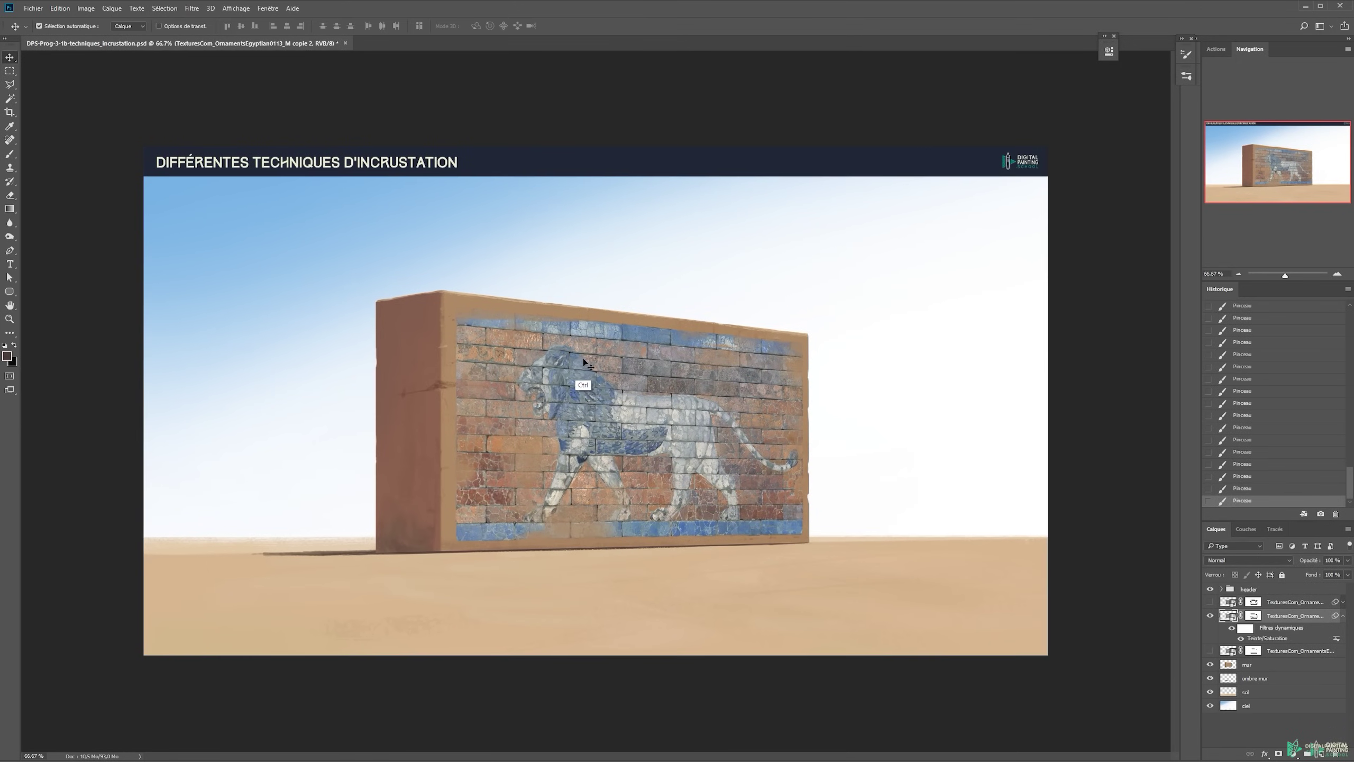
pyautogui.hotkey('ctrl', 'z')
pyautogui.press('z')
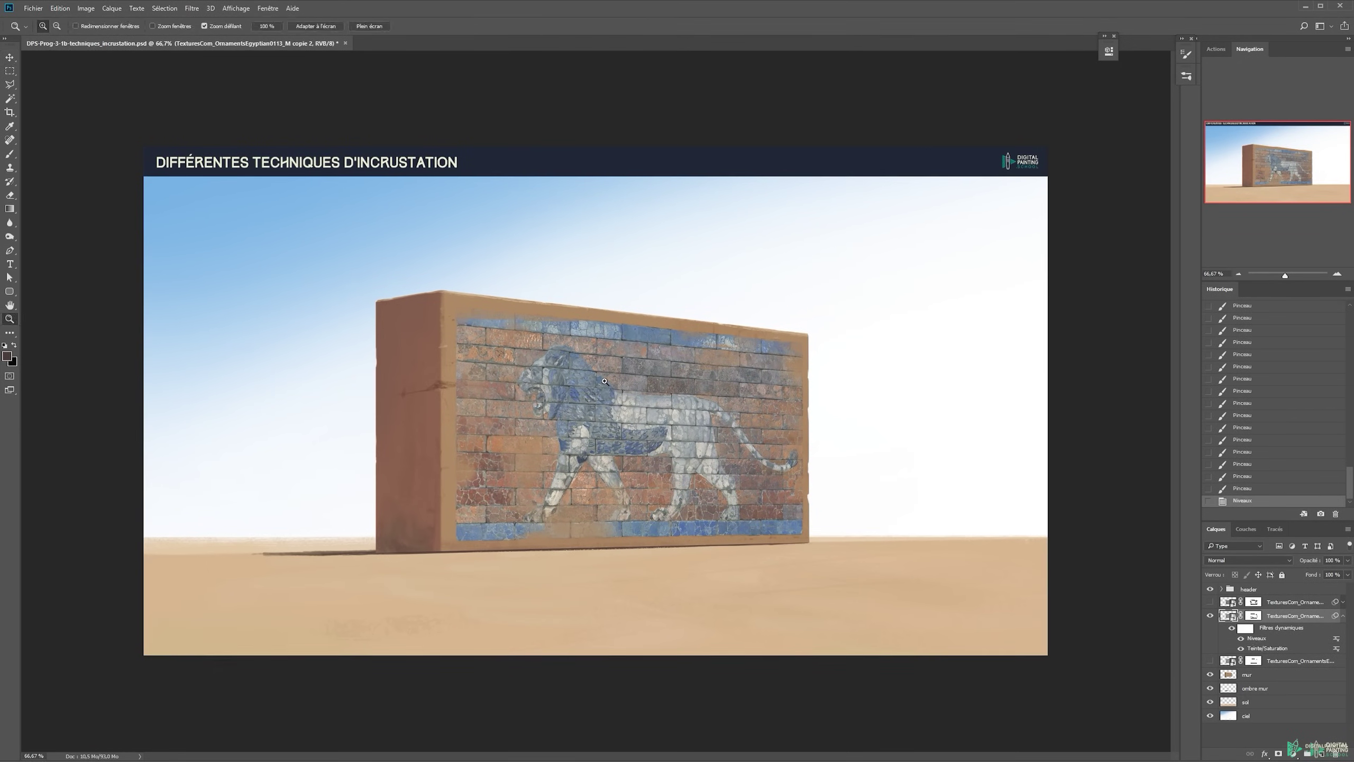
pyautogui.click(602, 387)
pyautogui.hotkey('ctrl', 'z')
pyautogui.hotkey('ctrl', 'z')
pyautogui.press('v')
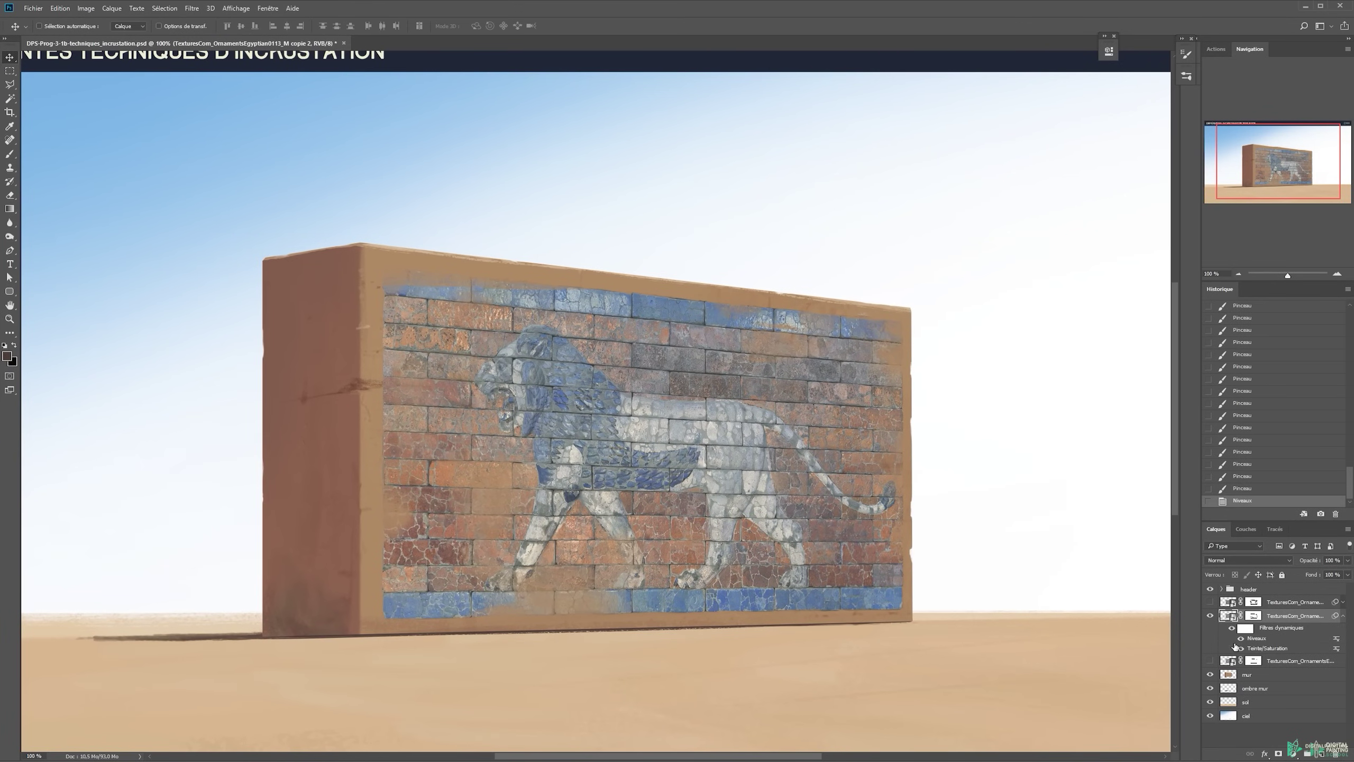
# Edit the lion layer's Hue/Saturation smart filter and set the saturation to +16
pyautogui.doubleClick(1267, 648)
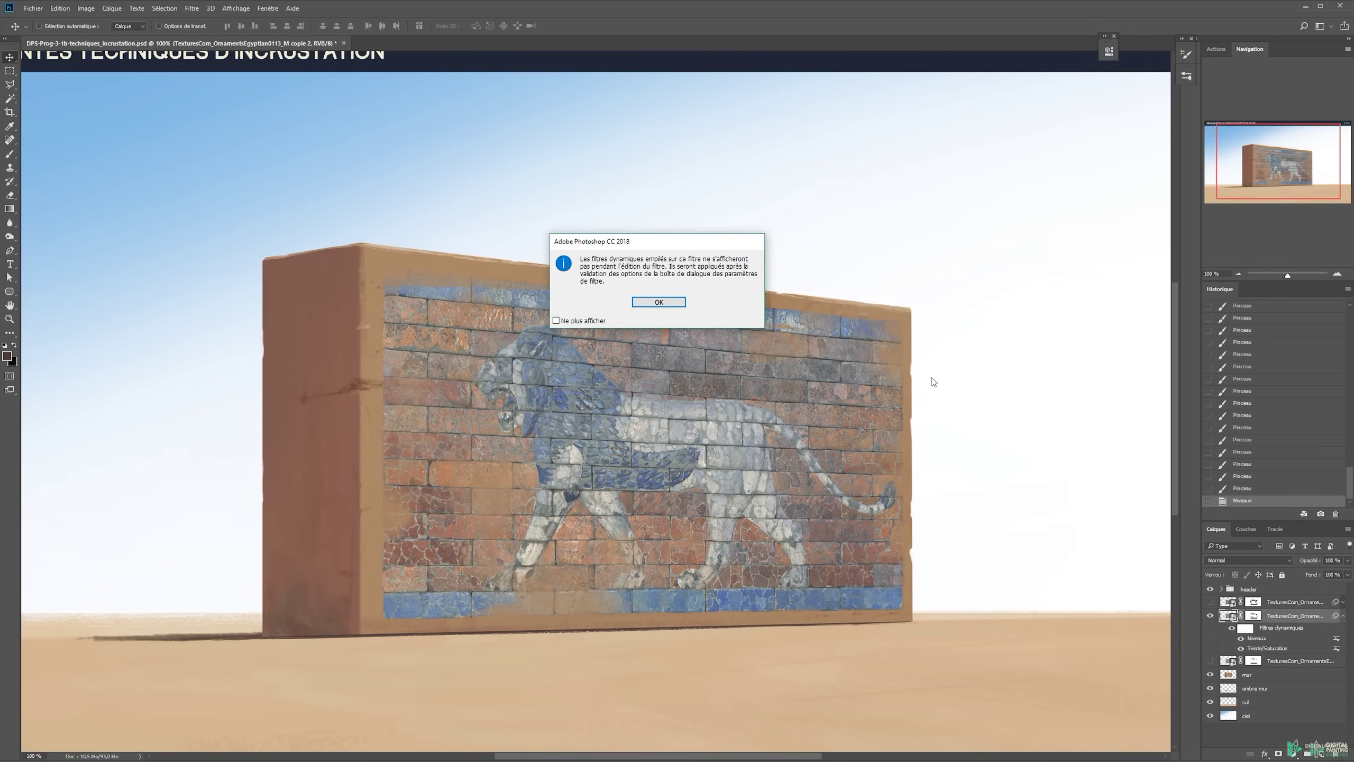
pyautogui.press('Return')
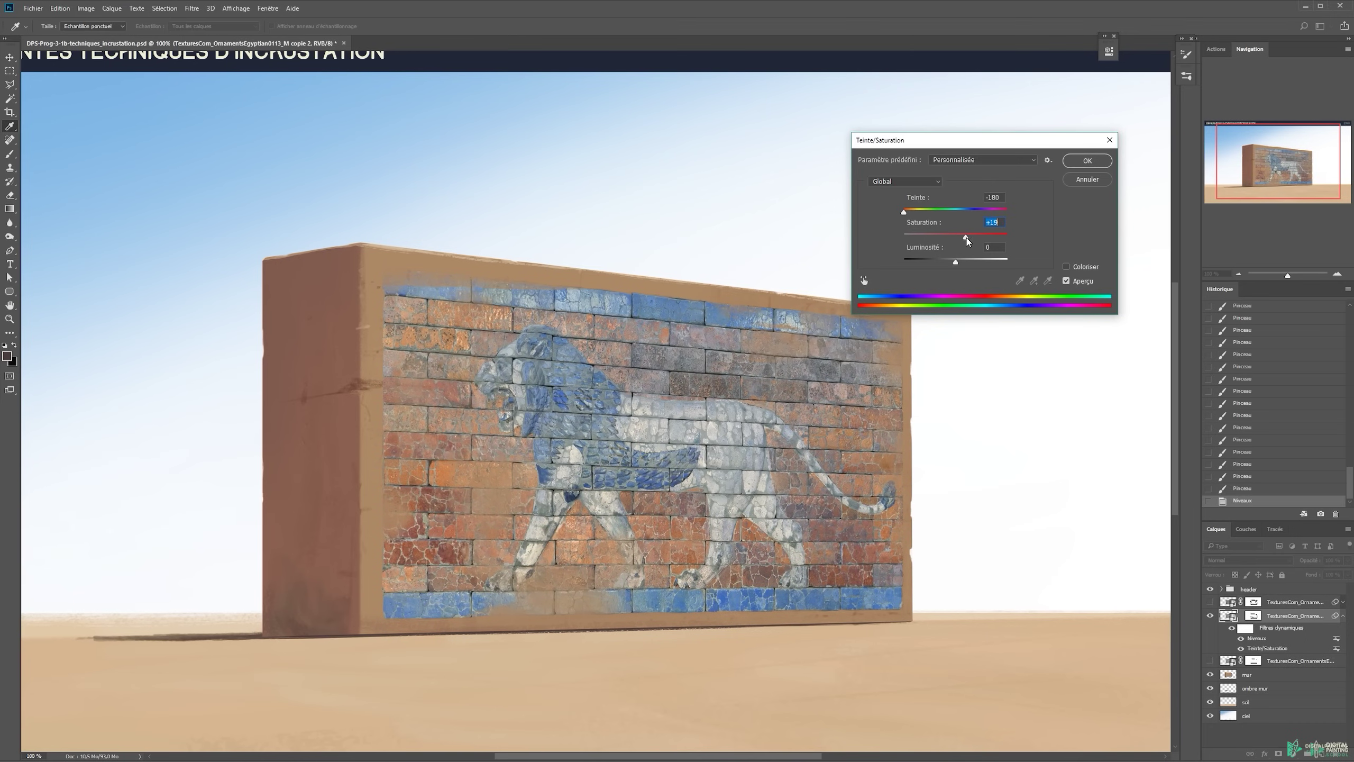
pyautogui.moveTo(967, 237)
pyautogui.mouseDown()
pyautogui.moveTo(989, 235)
pyautogui.moveTo(914, 243)
pyautogui.moveTo(963, 238)
pyautogui.mouseUp()
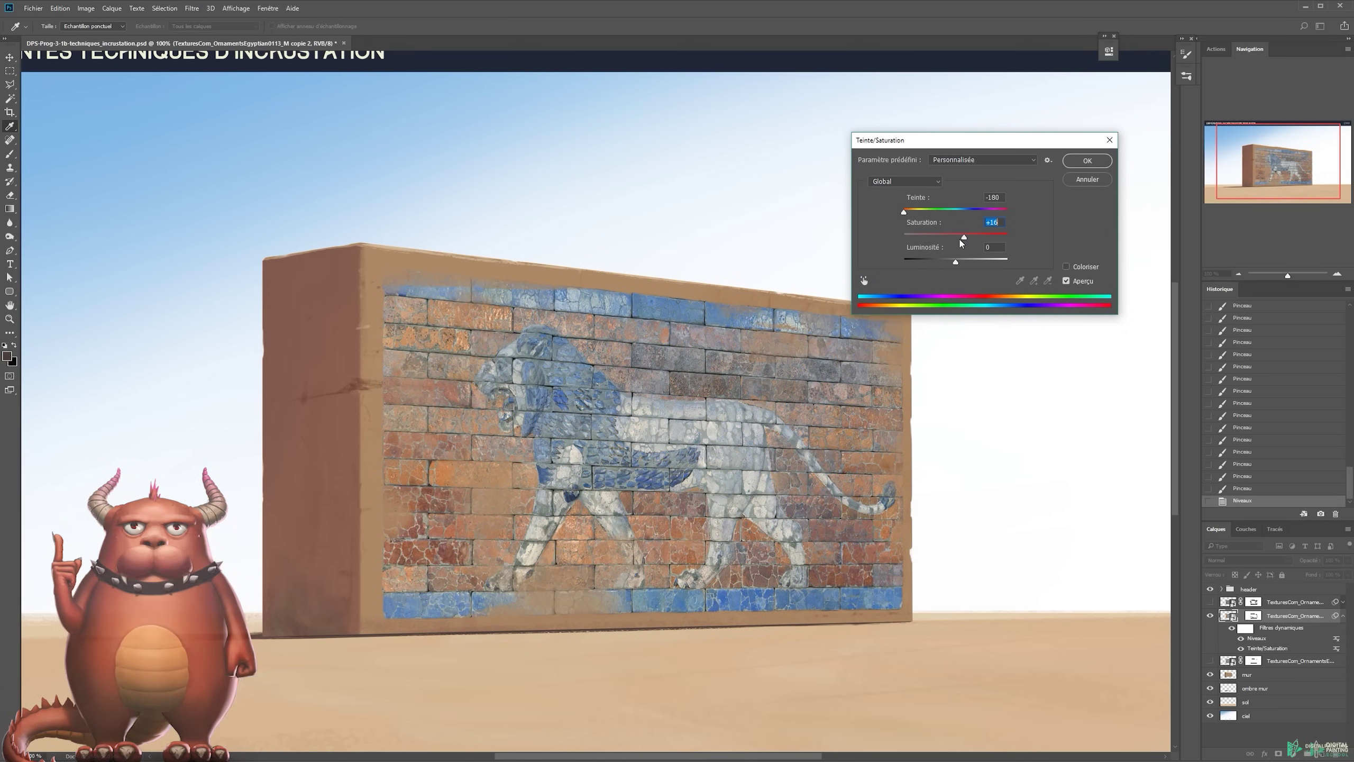
pyautogui.click(1087, 161)
pyautogui.press('z')
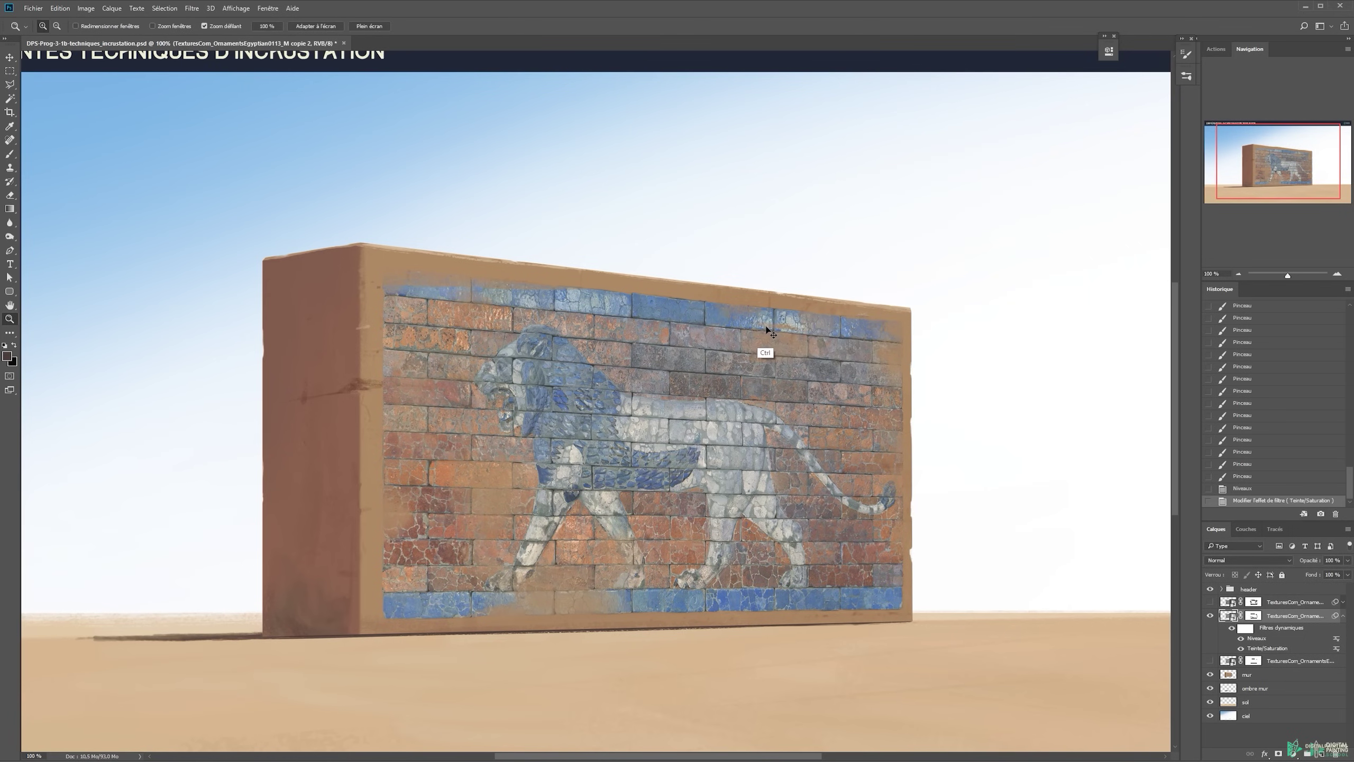
pyautogui.press('v')
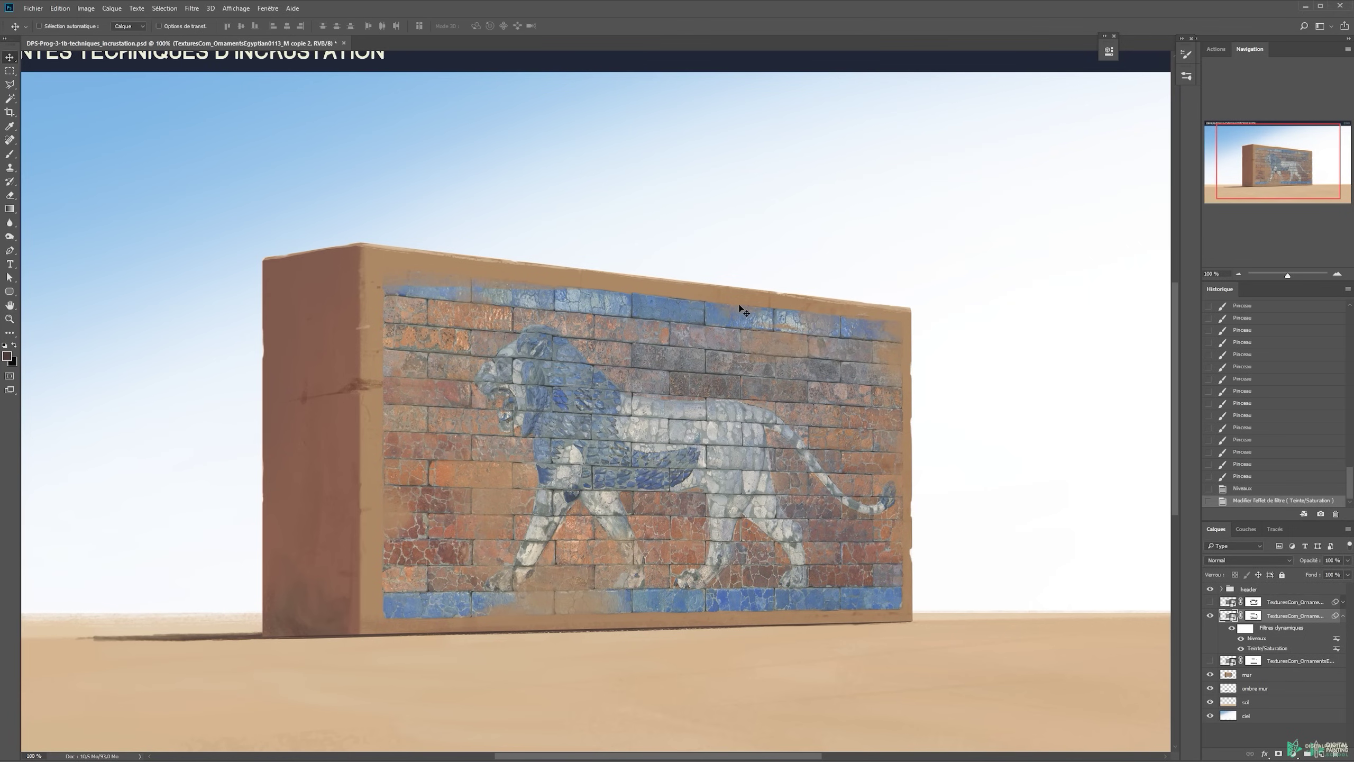
pyautogui.hotkey('ctrl', '-')
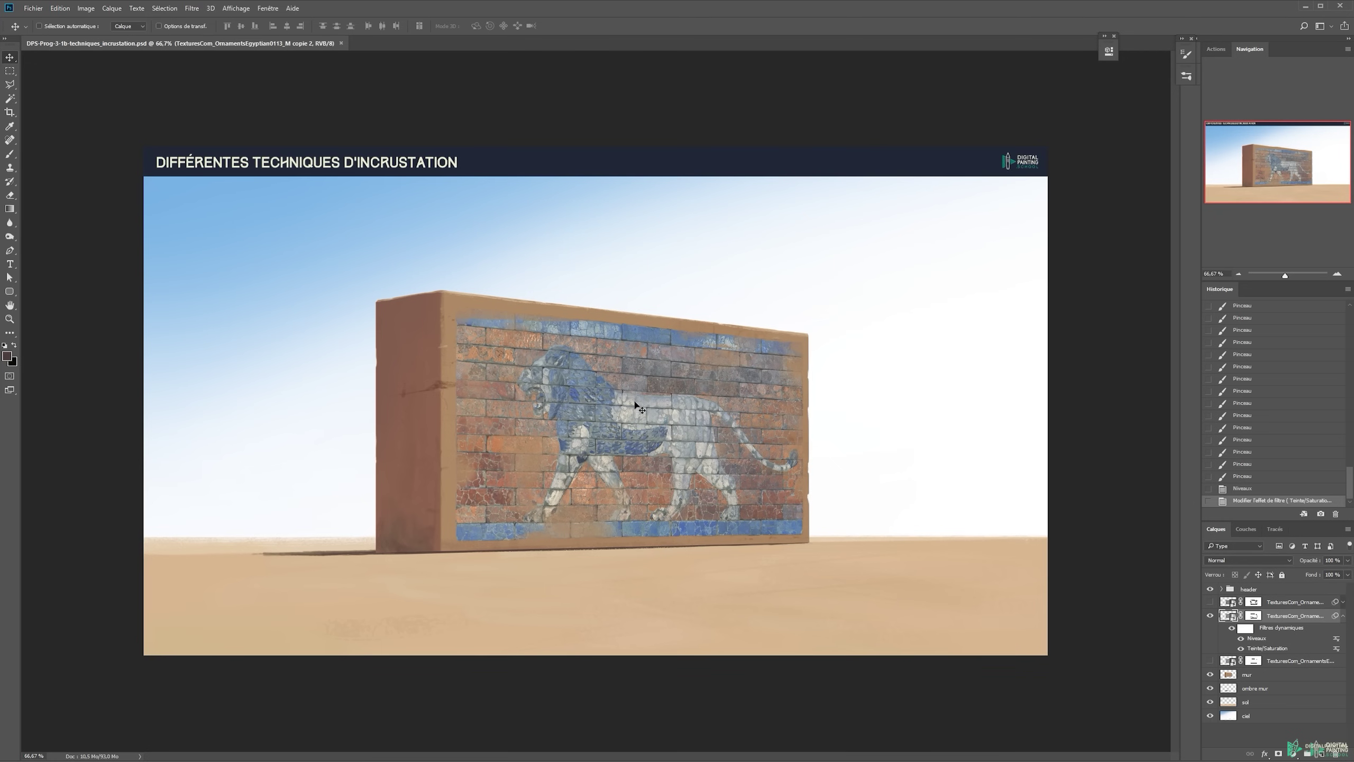
# Add a Curves adjustment to the lion layer and map the Red channel's input 137 to output 140
pyautogui.hotkey('ctrl', '+')
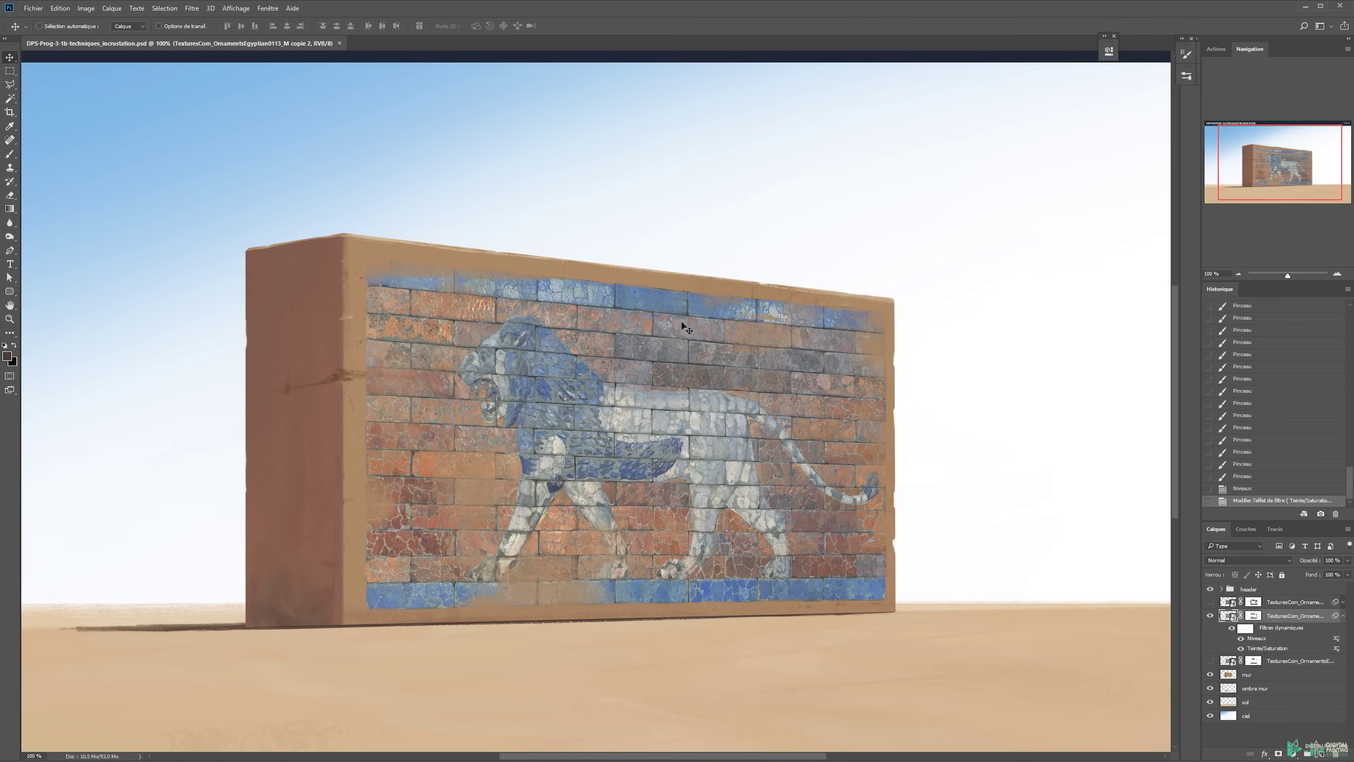
pyautogui.hotkey('ctrl', 'm')
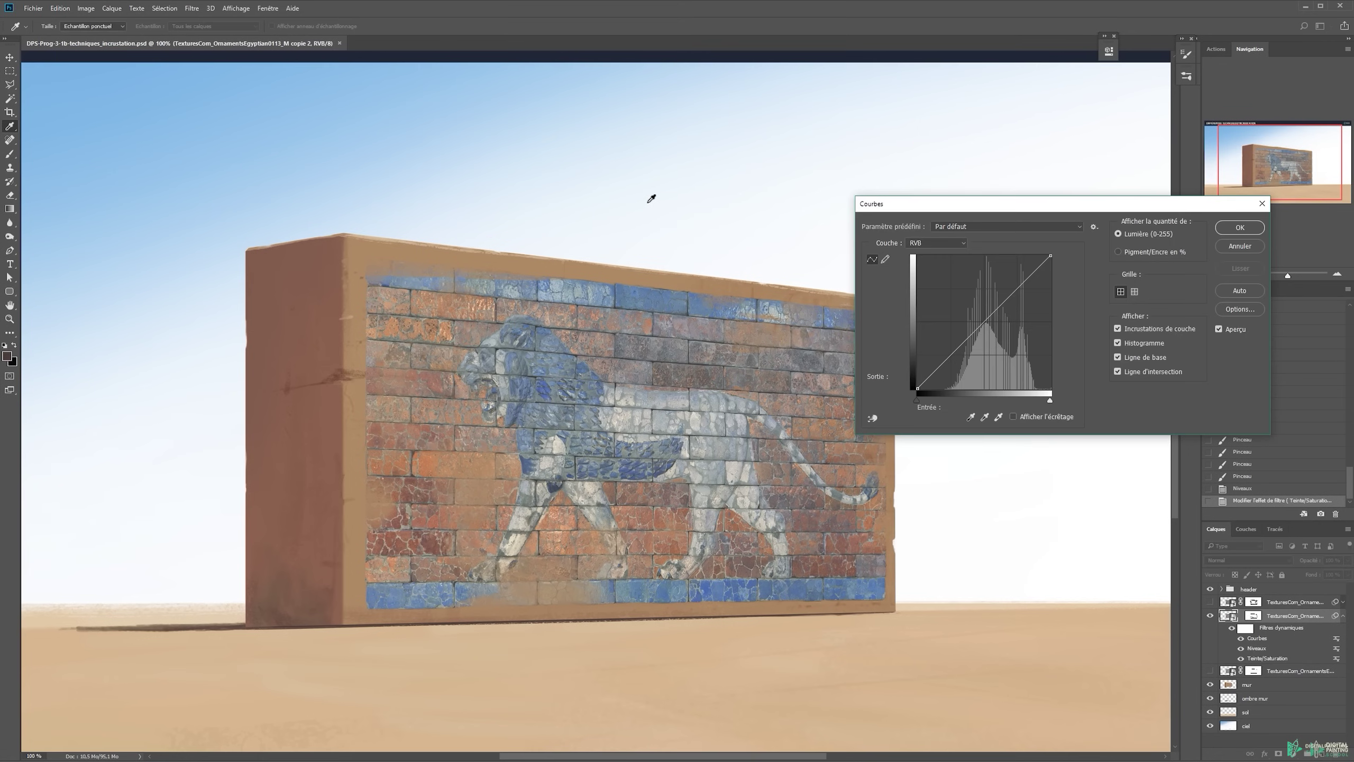
pyautogui.click(954, 244)
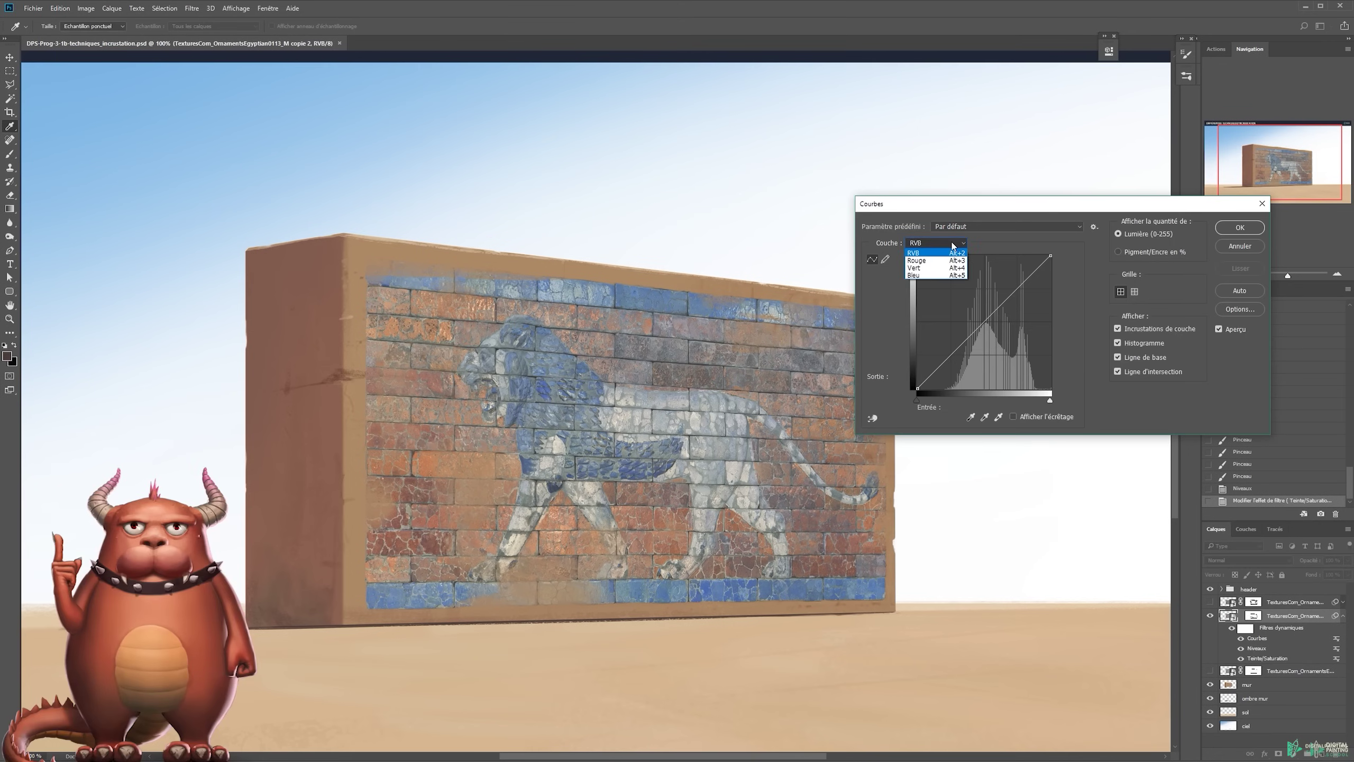
pyautogui.click(929, 261)
pyautogui.moveTo(977, 321)
pyautogui.mouseDown()
pyautogui.moveTo(981, 301)
pyautogui.moveTo(1008, 351)
pyautogui.moveTo(989, 317)
pyautogui.mouseUp()
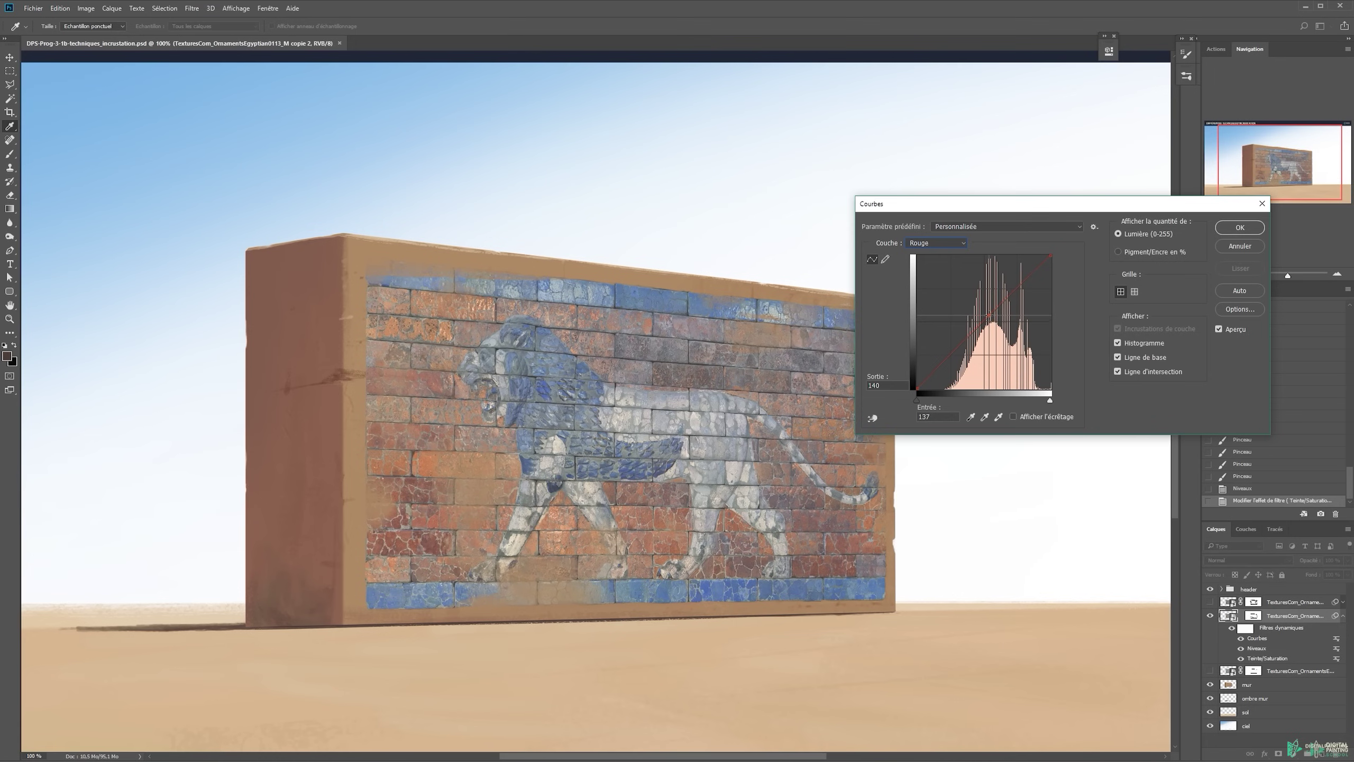
# Map the Blue channel's input 146 to output 139, compare with the preview off and on, and apply the Curves adjustment
pyautogui.click(943, 243)
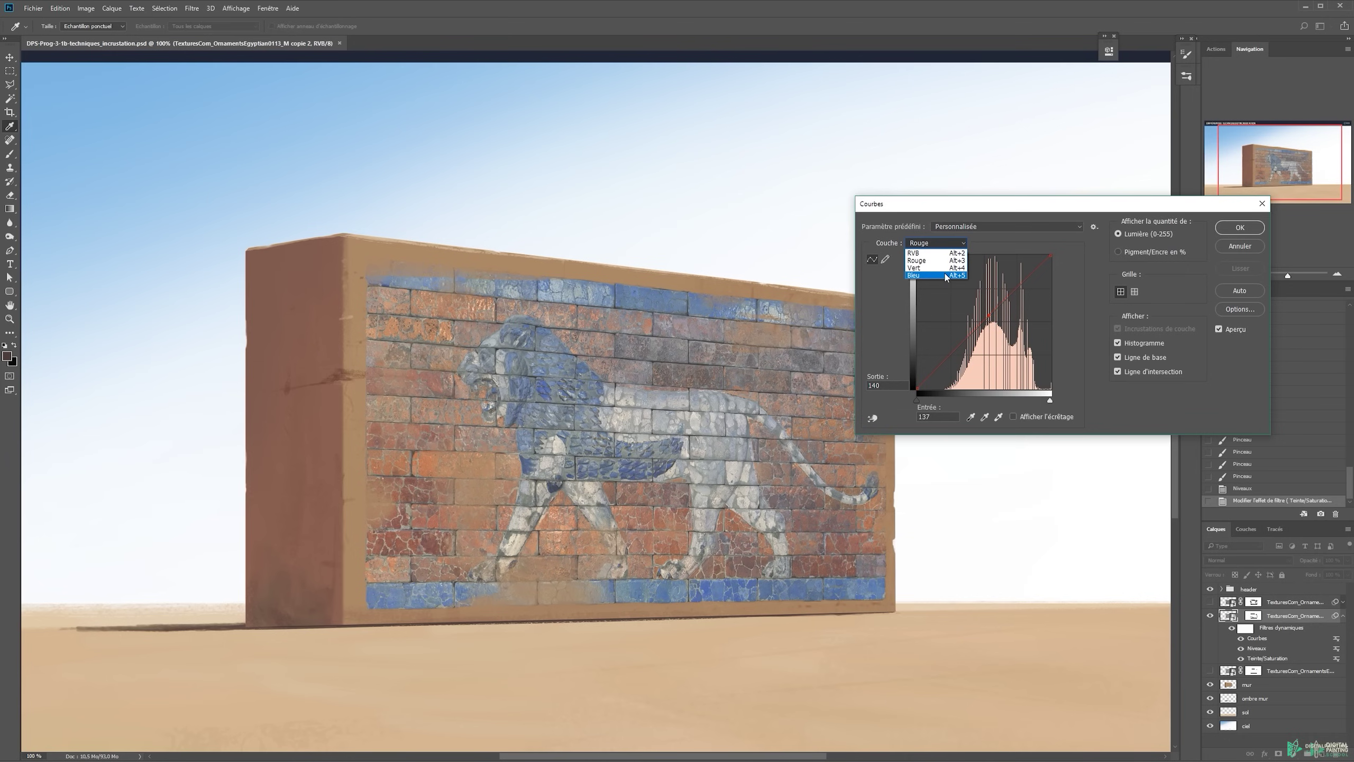
pyautogui.click(947, 276)
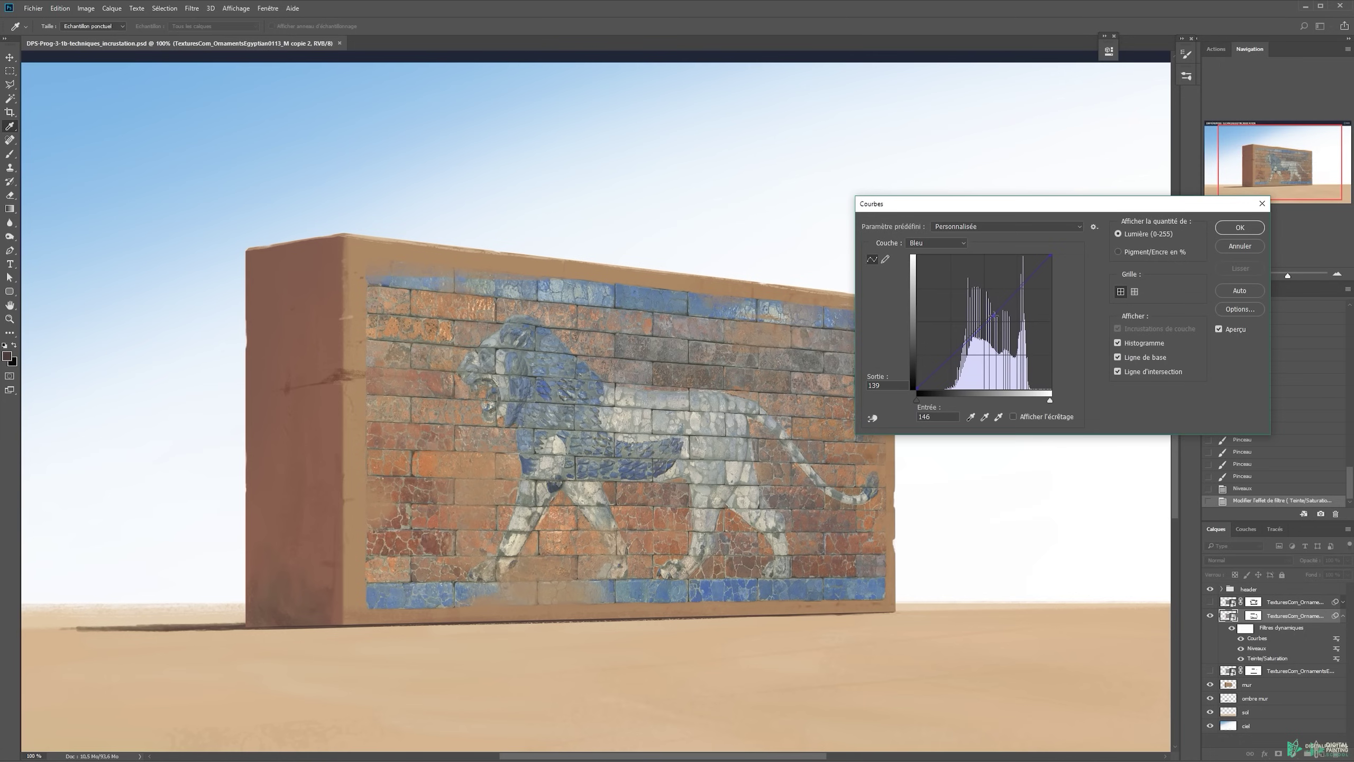
pyautogui.click(1219, 329)
pyautogui.click(1222, 331)
pyautogui.click(1226, 230)
# Examine the lion wall and the sand in front of it at different zoom levels to judge the texture's integration
pyautogui.press('v')
pyautogui.moveTo(640, 356); pyautogui.dragTo(704, 290)
pyautogui.hotkey('ctrl', '-')
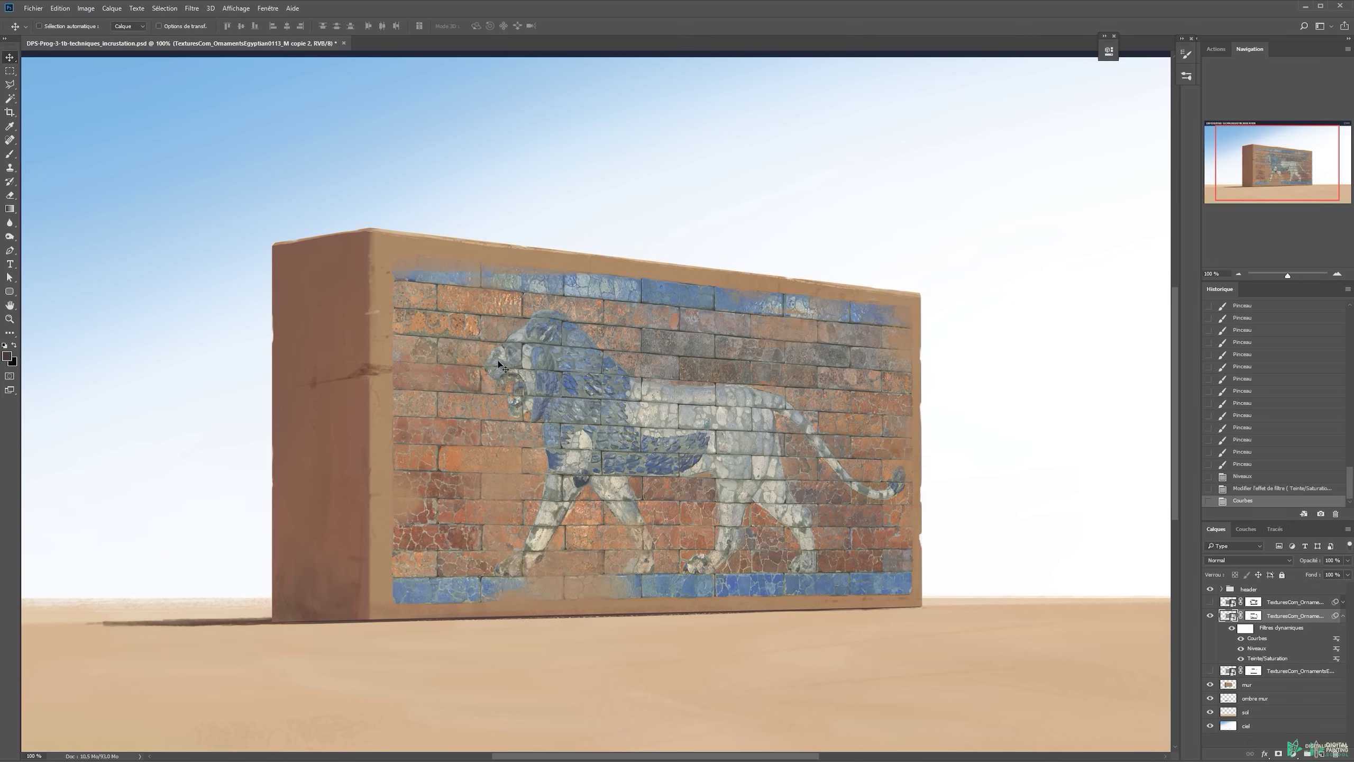
pyautogui.moveTo(534, 653); pyautogui.dragTo(603, 599)
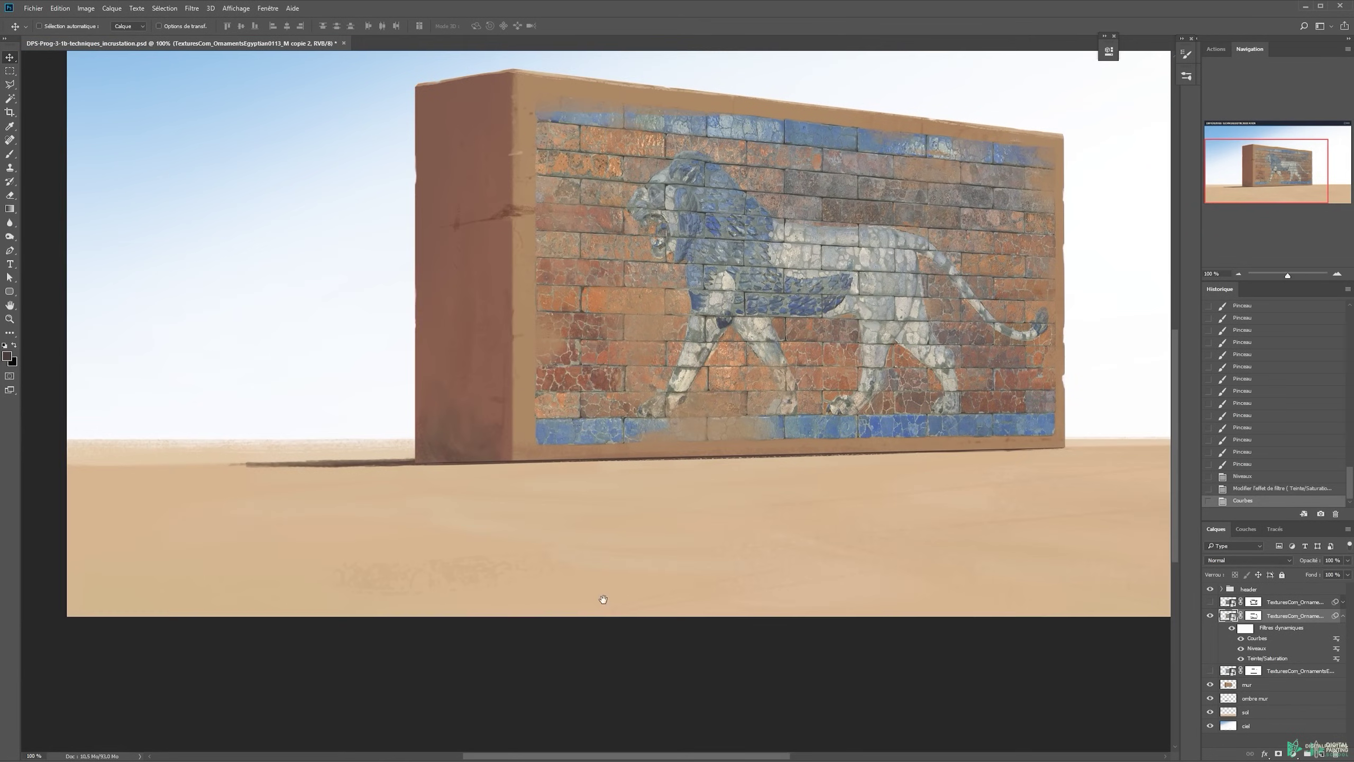
pyautogui.moveTo(683, 547); pyautogui.dragTo(619, 524)
pyautogui.press('z')
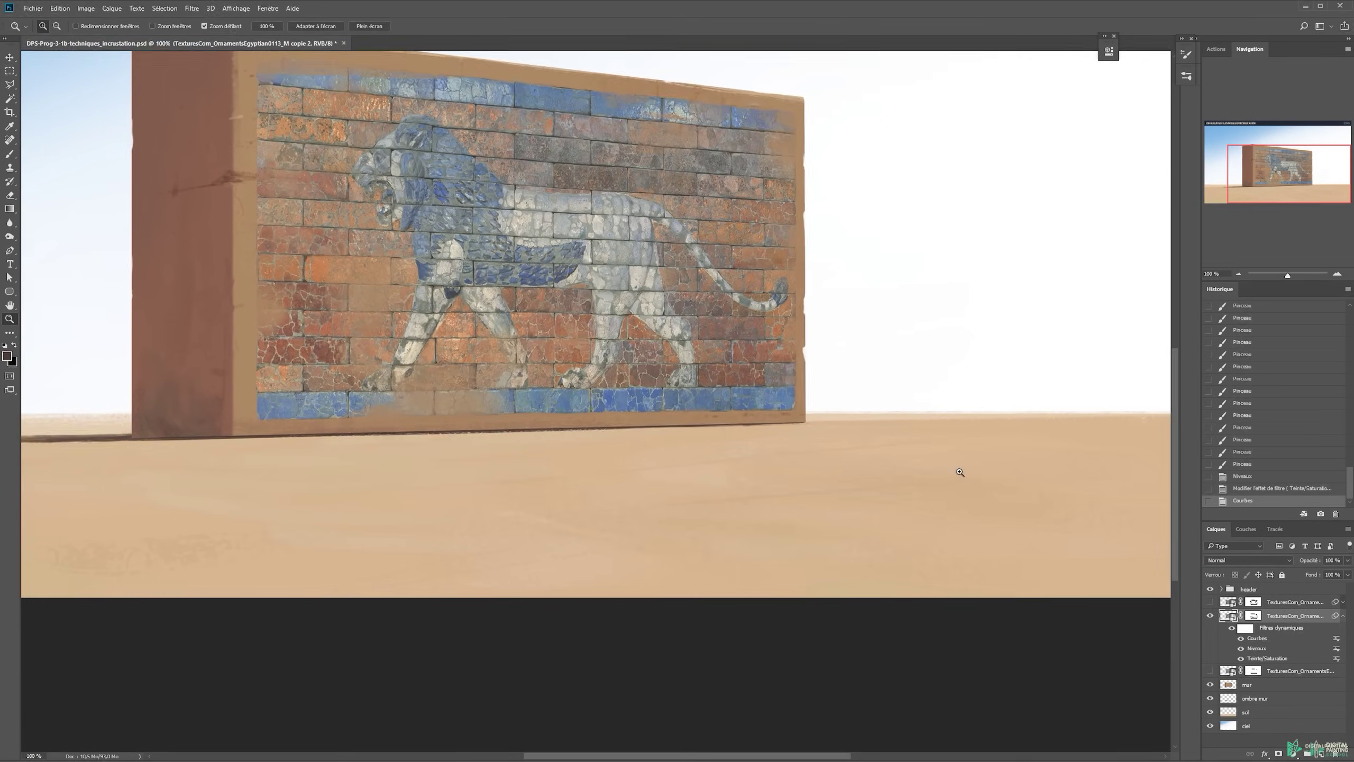
pyautogui.click(960, 471)
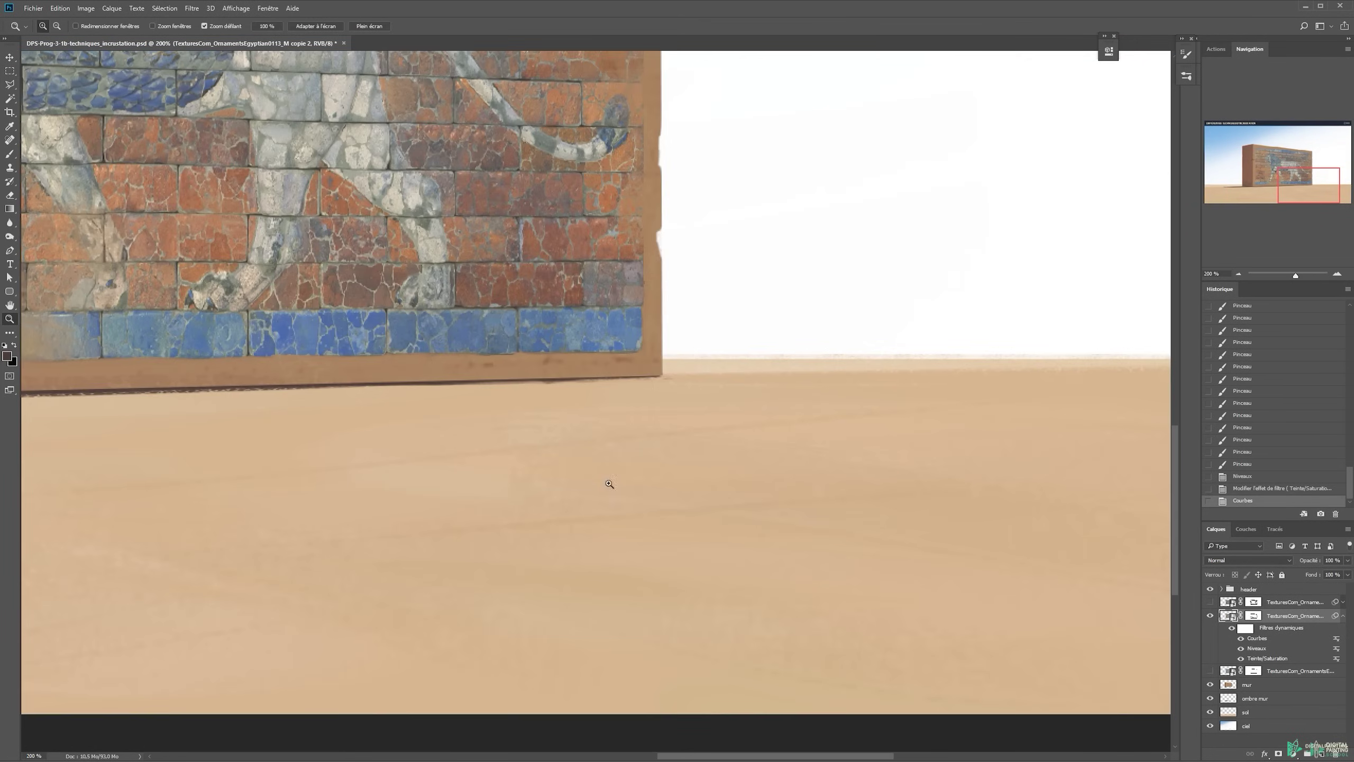
pyautogui.keyDown('alt'); pyautogui.click(533, 500); pyautogui.keyUp('alt')
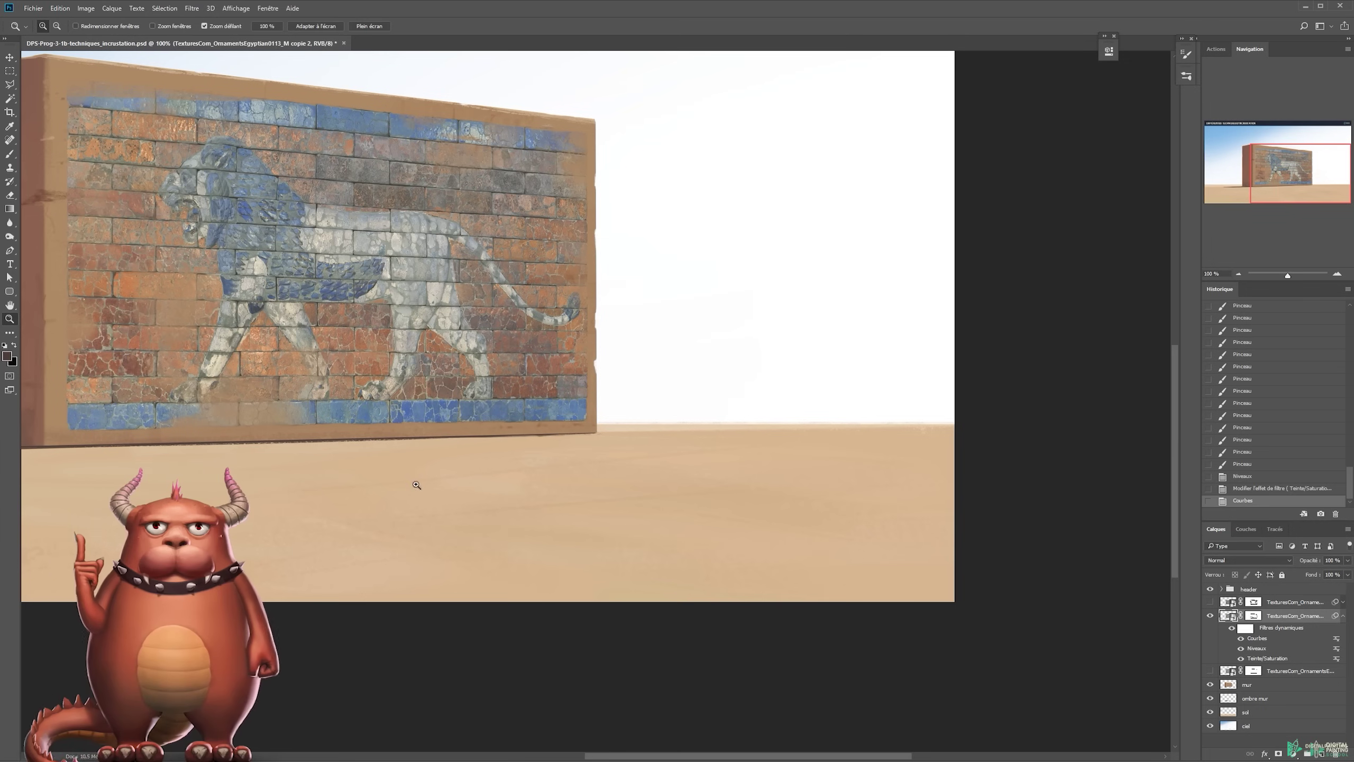
pyautogui.press('v')
pyautogui.moveTo(334, 435); pyautogui.dragTo(868, 499)
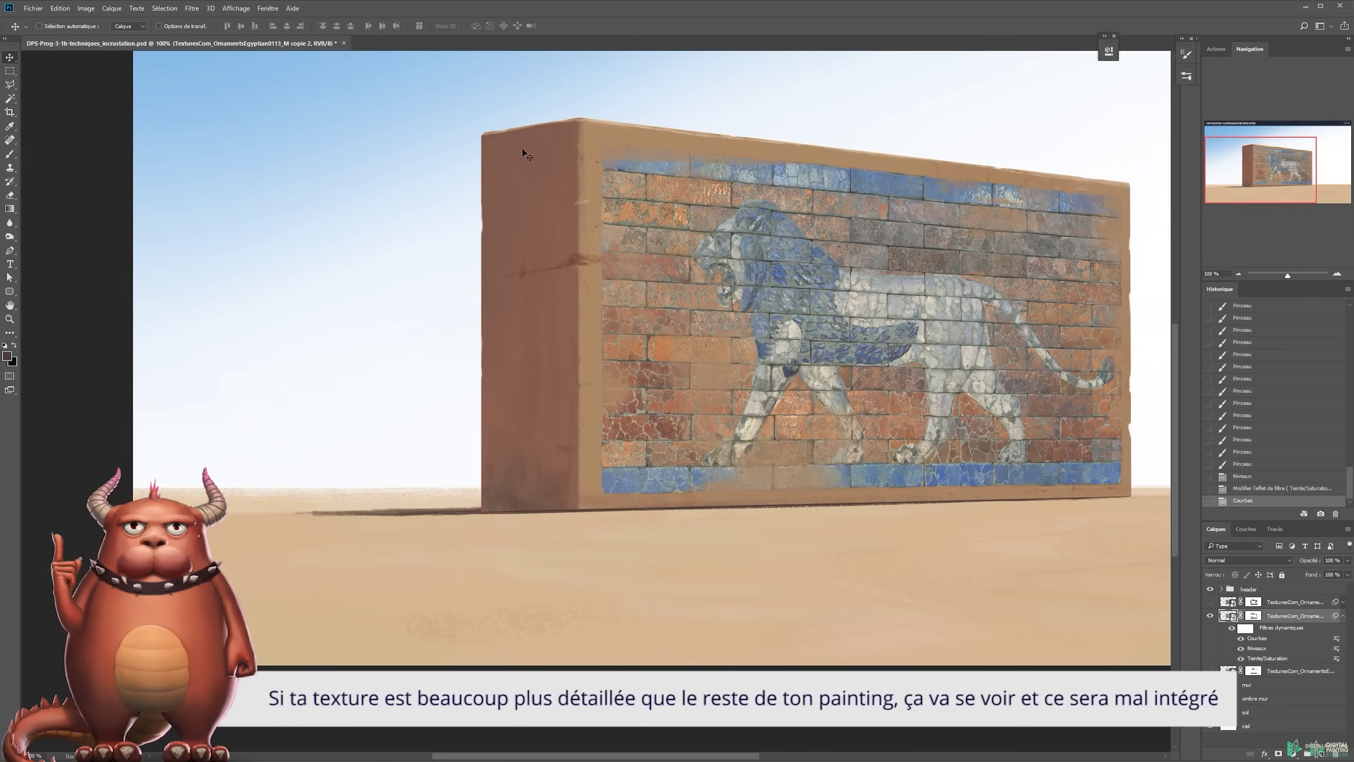
# Compare the detail level of the wall's painted shaded side and edges with that of the lion brick texture
pyautogui.press('z')
pyautogui.click(542, 216)
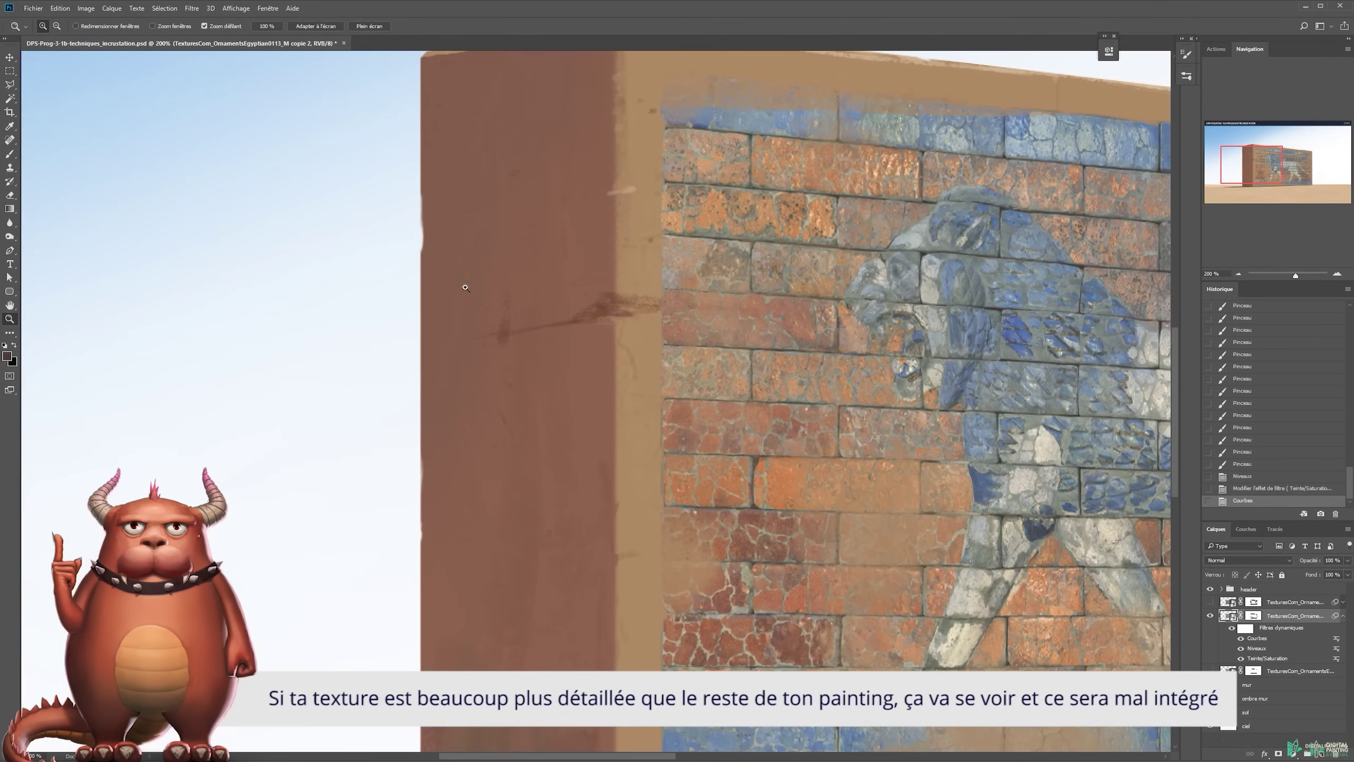
pyautogui.press('v')
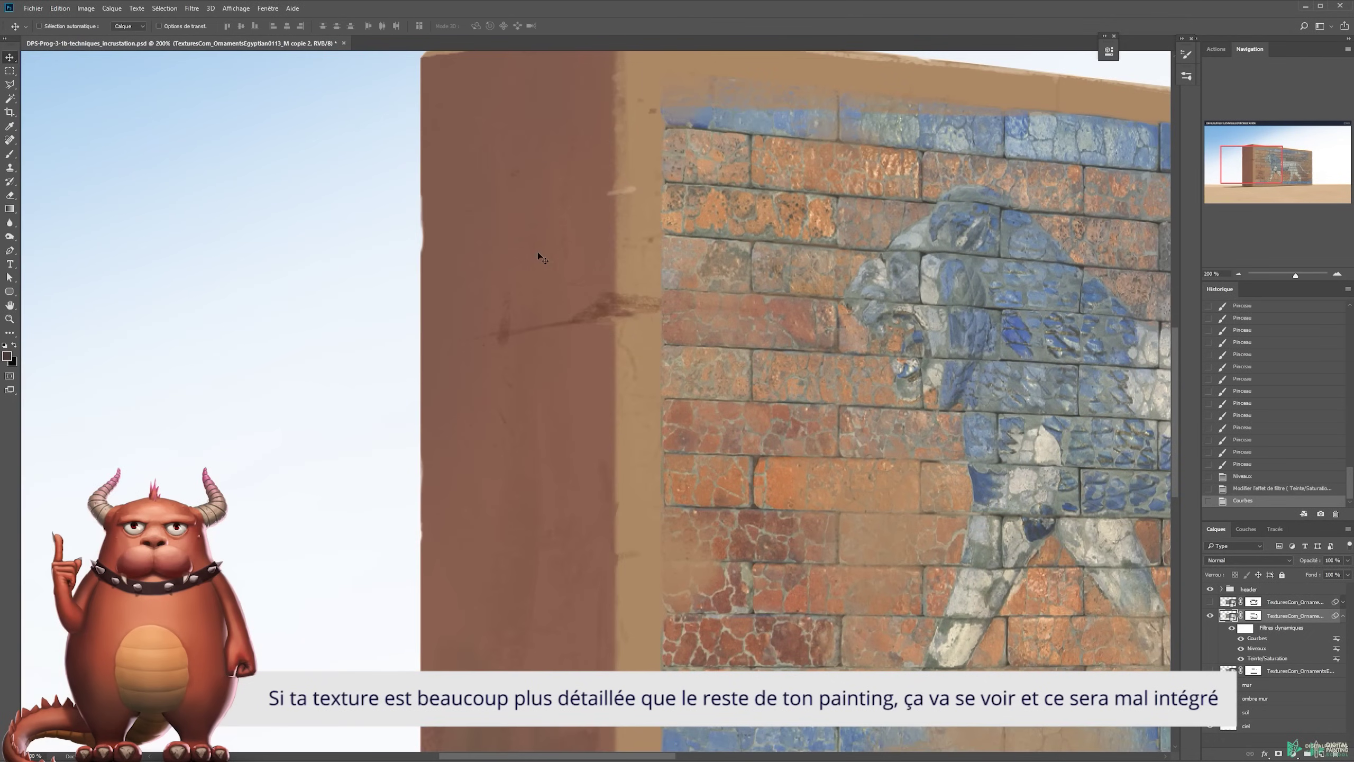
pyautogui.moveTo(779, 246); pyautogui.dragTo(432, 214)
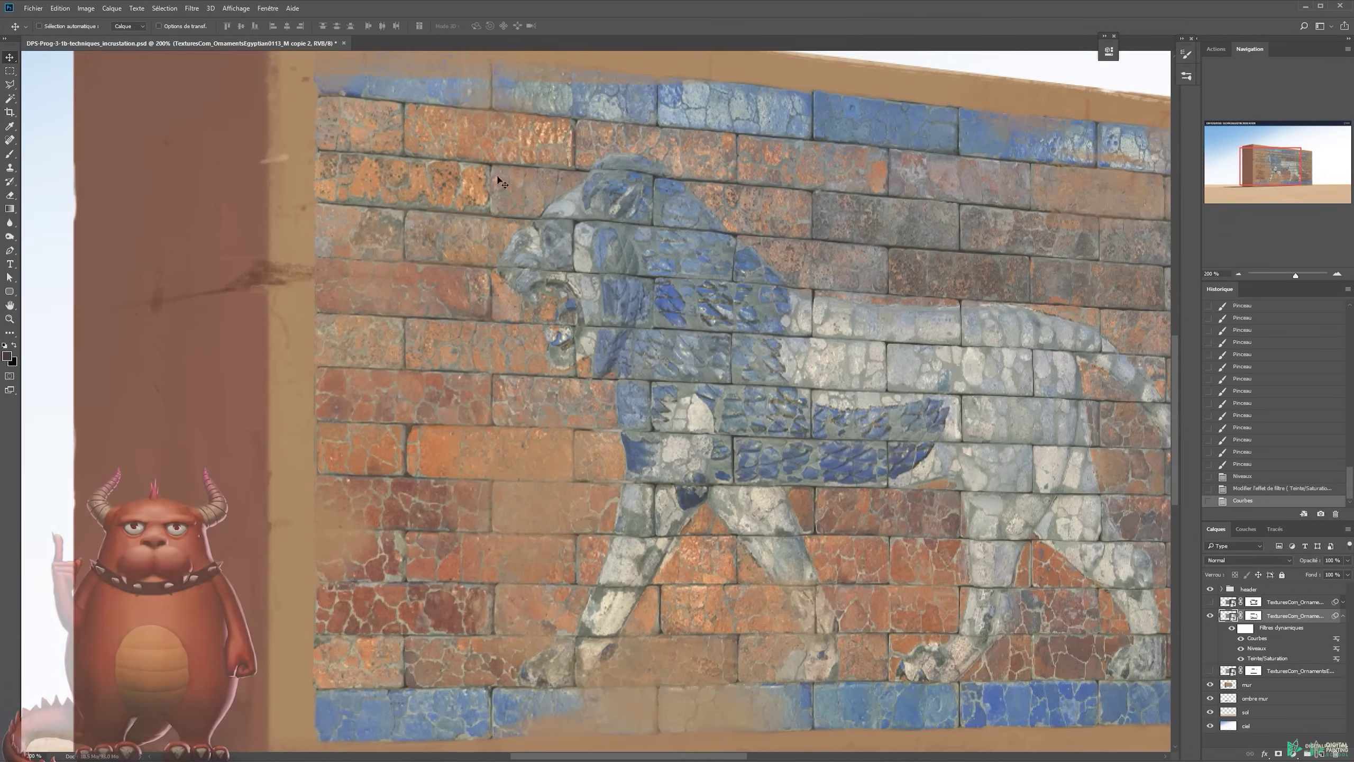
pyautogui.scroll(-2, 624, 363)
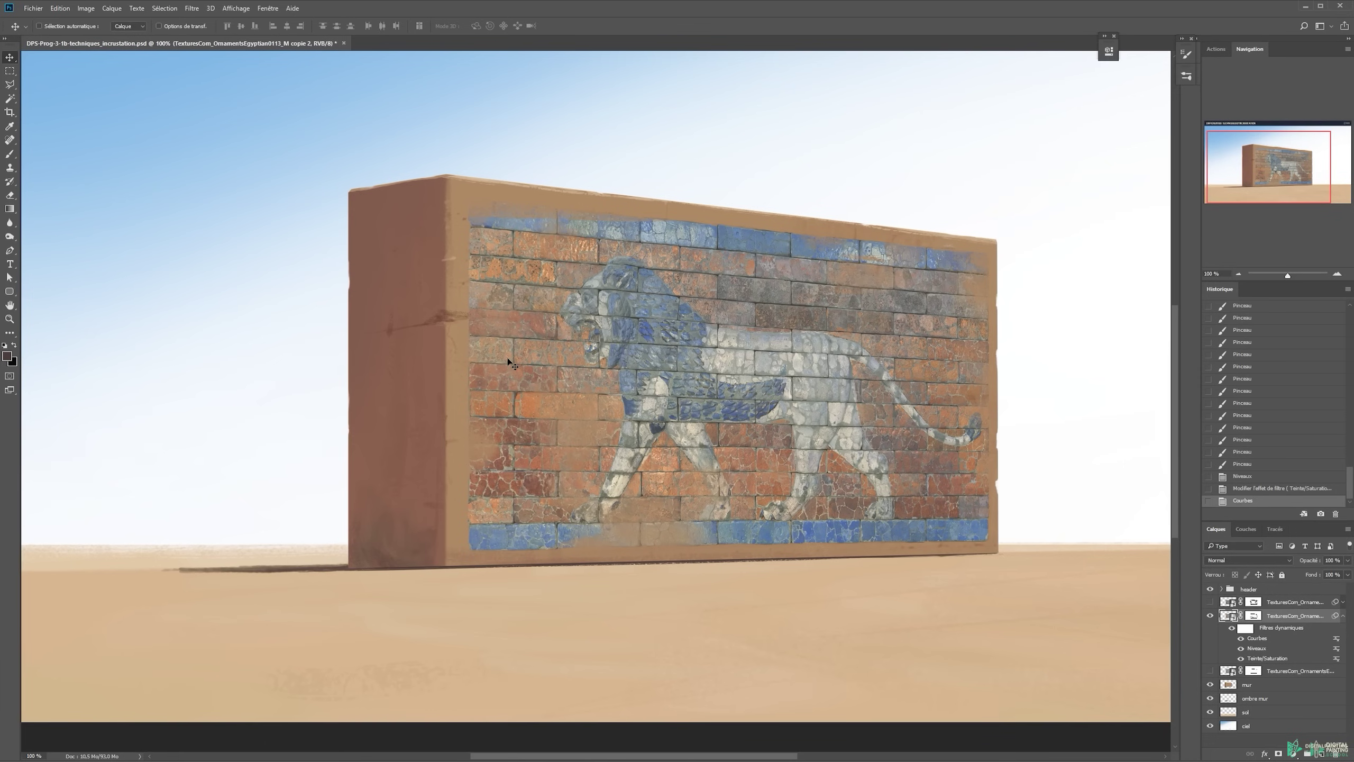
pyautogui.press('z')
pyautogui.click(449, 187)
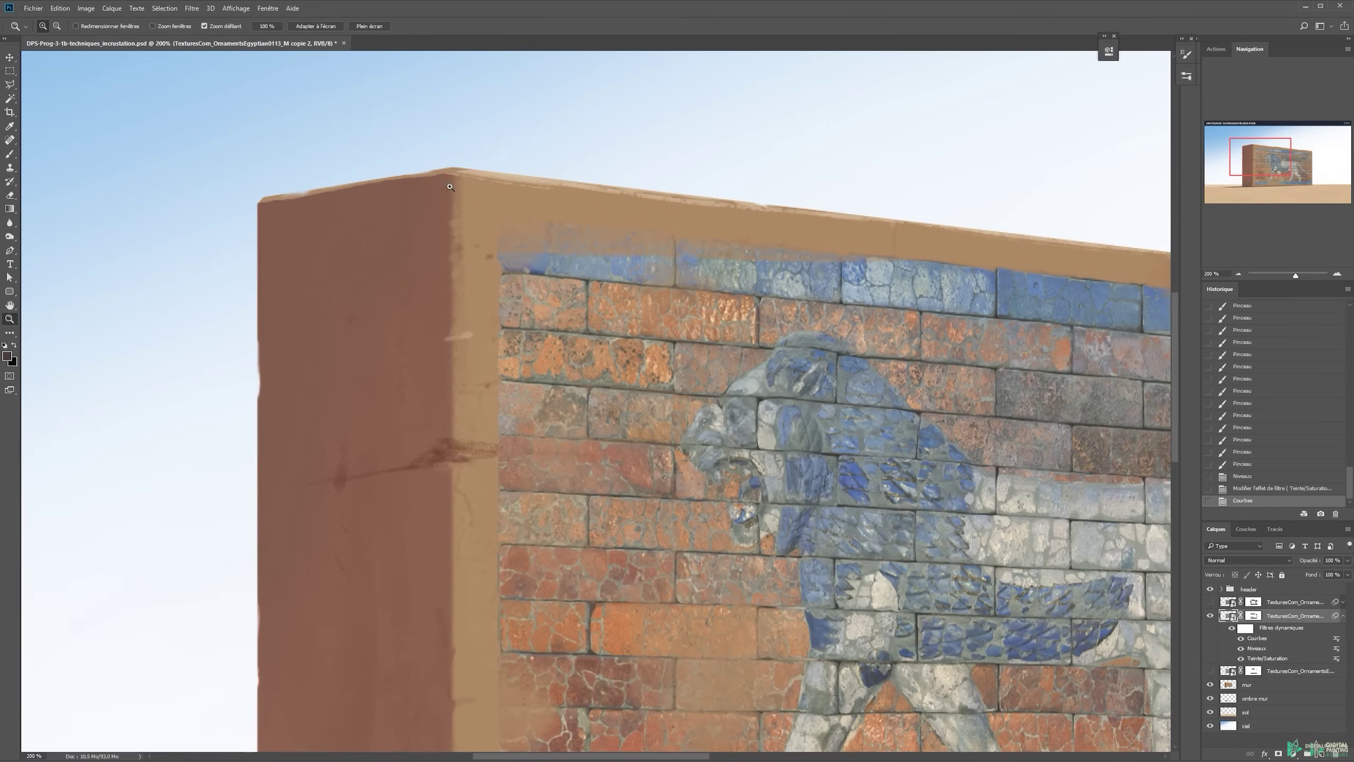
pyautogui.press('v')
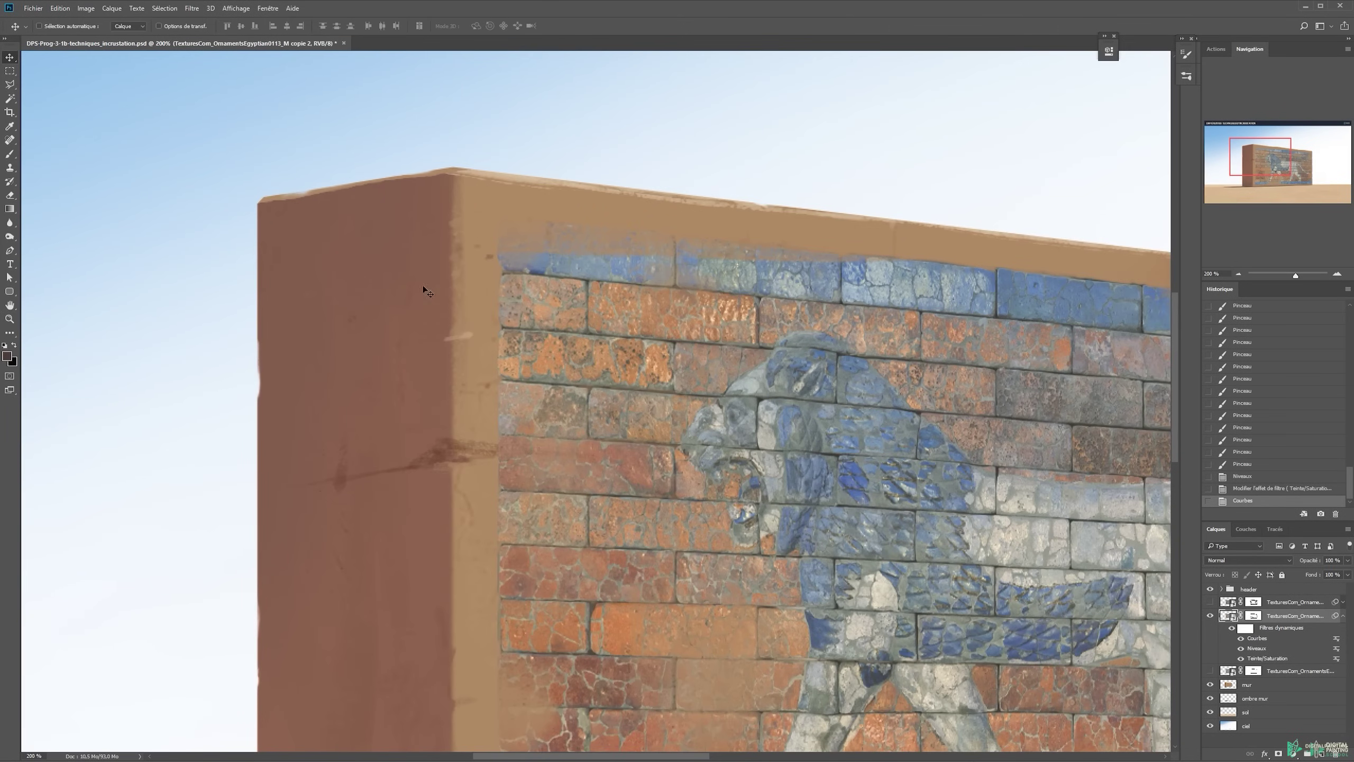
pyautogui.moveTo(512, 667); pyautogui.dragTo(463, 213)
pyautogui.moveTo(844, 206); pyautogui.dragTo(844, 211)
pyautogui.hotkey('ctrl', '-')
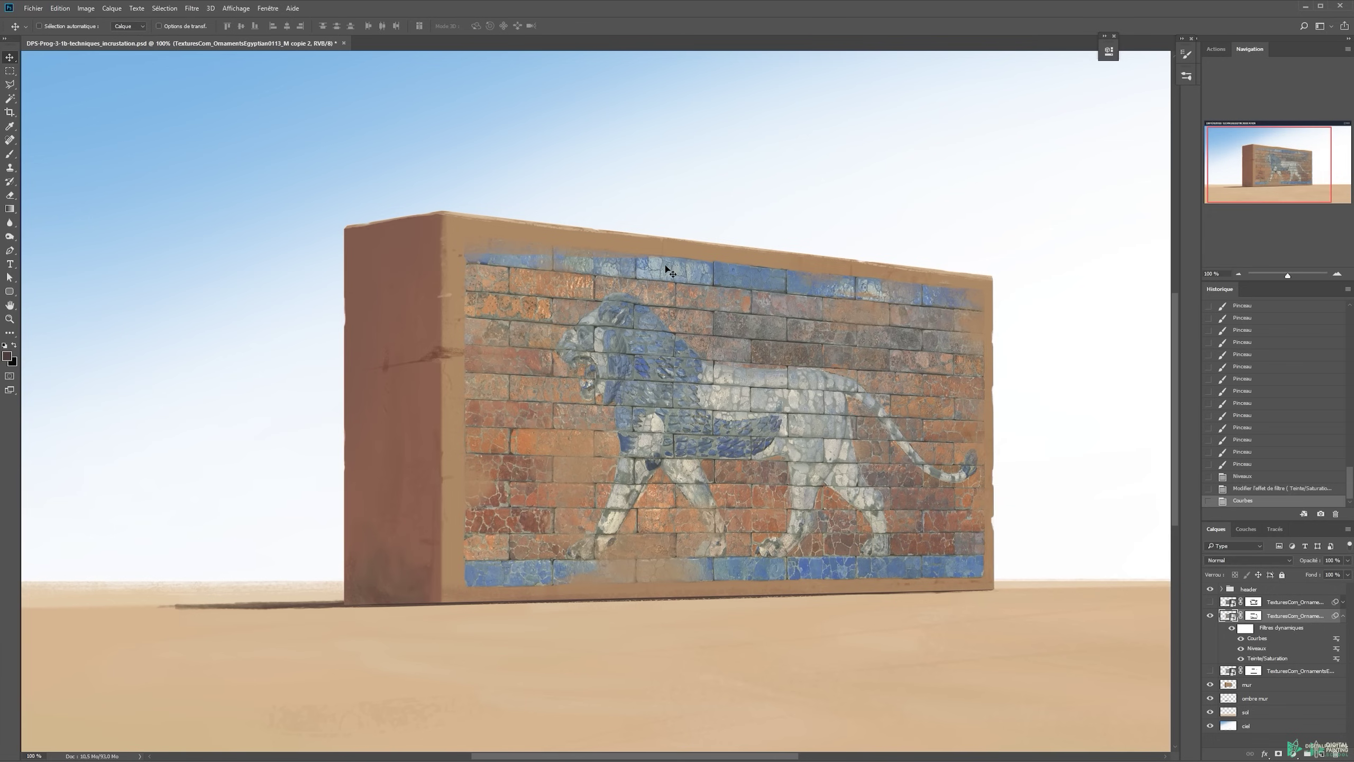
# Zoom in on the upper brick rows and frame a small patch of the plain painted border with a rectangular selection
pyautogui.press('z')
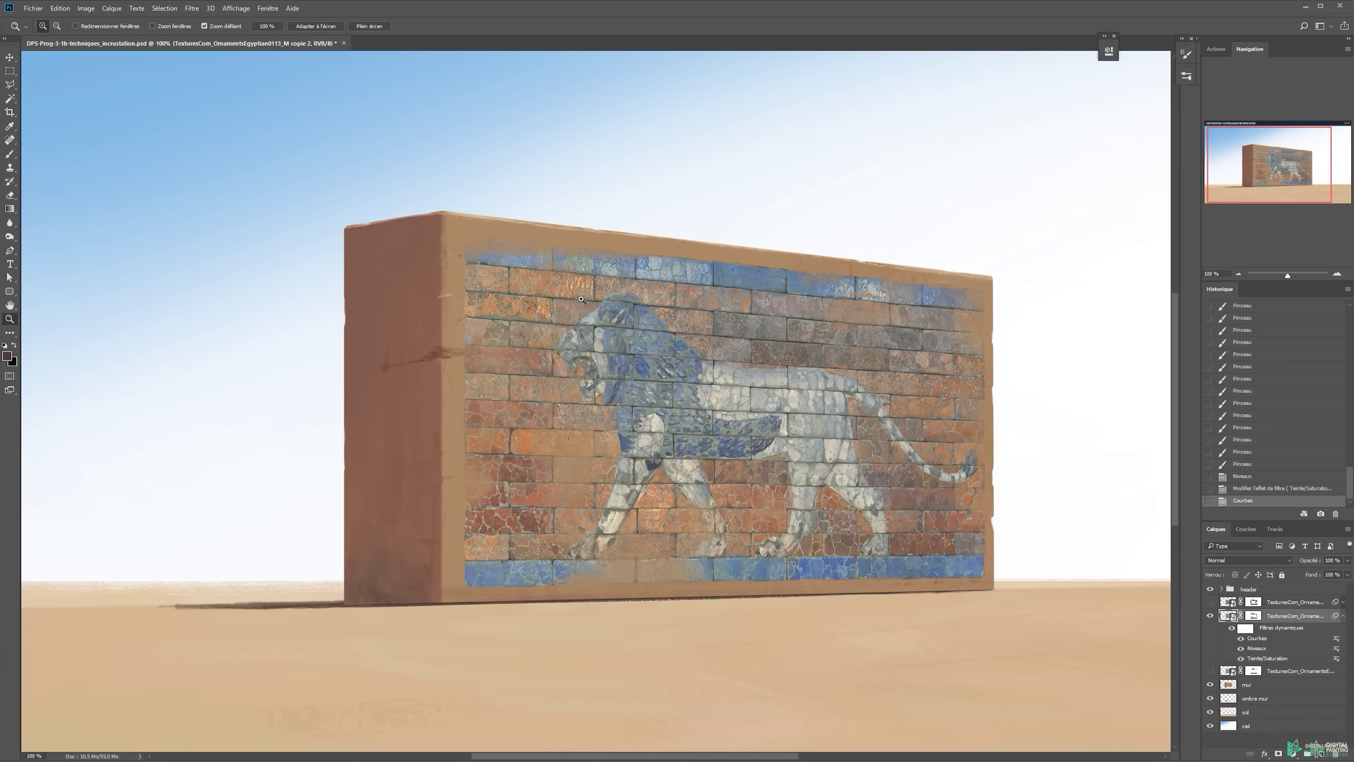
pyautogui.moveTo(581, 299); pyautogui.dragTo(554, 273)
pyautogui.press('v')
pyautogui.press('z')
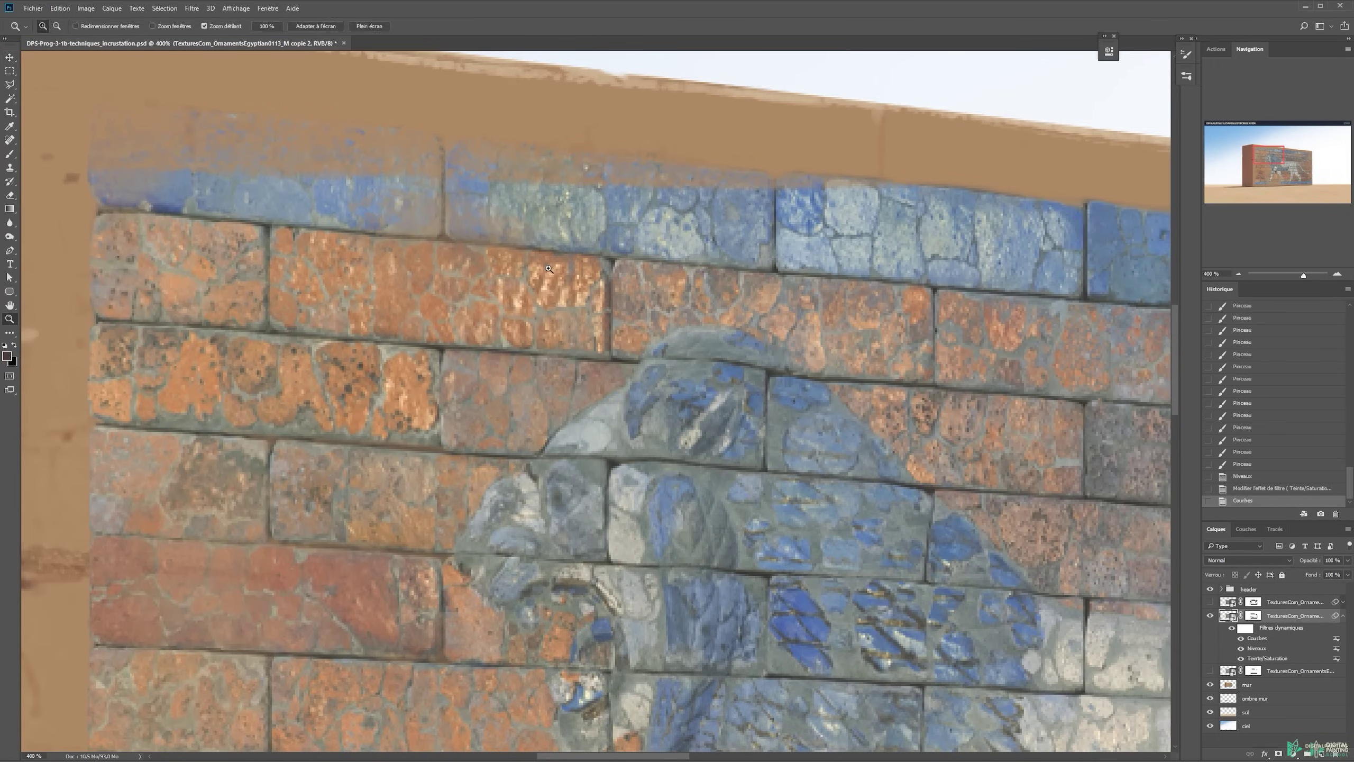
pyautogui.click(546, 272)
pyautogui.press('v')
pyautogui.press('z')
pyautogui.moveTo(580, 262); pyautogui.dragTo(453, 266)
pyautogui.moveTo(480, 136)
pyautogui.mouseDown()
pyautogui.moveTo(523, 144)
pyautogui.moveTo(516, 170)
pyautogui.mouseUp()
pyautogui.press('v')
pyautogui.press('m')
pyautogui.press('z')
pyautogui.click(473, 124)
pyautogui.click(472, 123)
pyautogui.press('v')
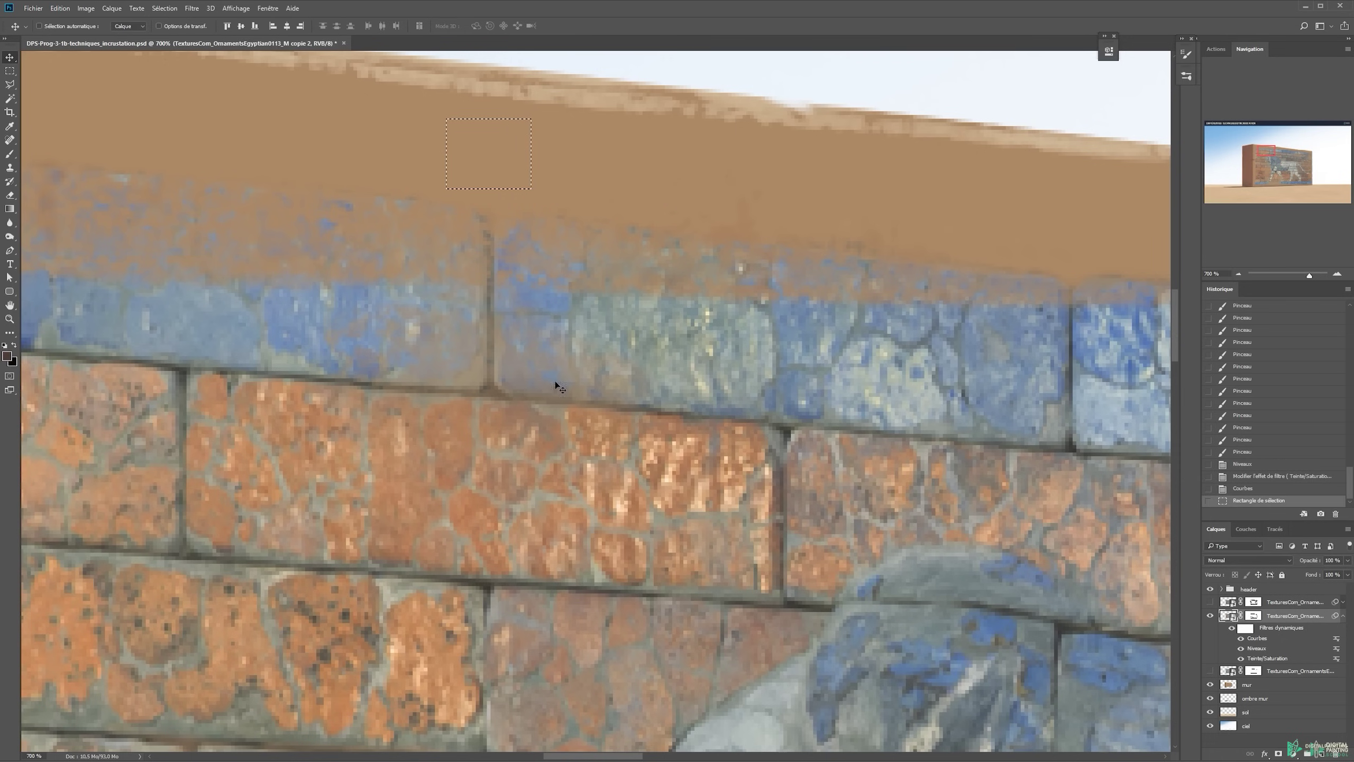
# Move the rectangular selection onto the blue bricks to compare their detail with the plain border, and deselect it
pyautogui.moveTo(496, 148); pyautogui.dragTo(592, 226)
pyautogui.press('Escape')
pyautogui.press('m')
pyautogui.moveTo(497, 160); pyautogui.dragTo(687, 351)
pyautogui.press('v')
pyautogui.scroll(1, 701, 339)
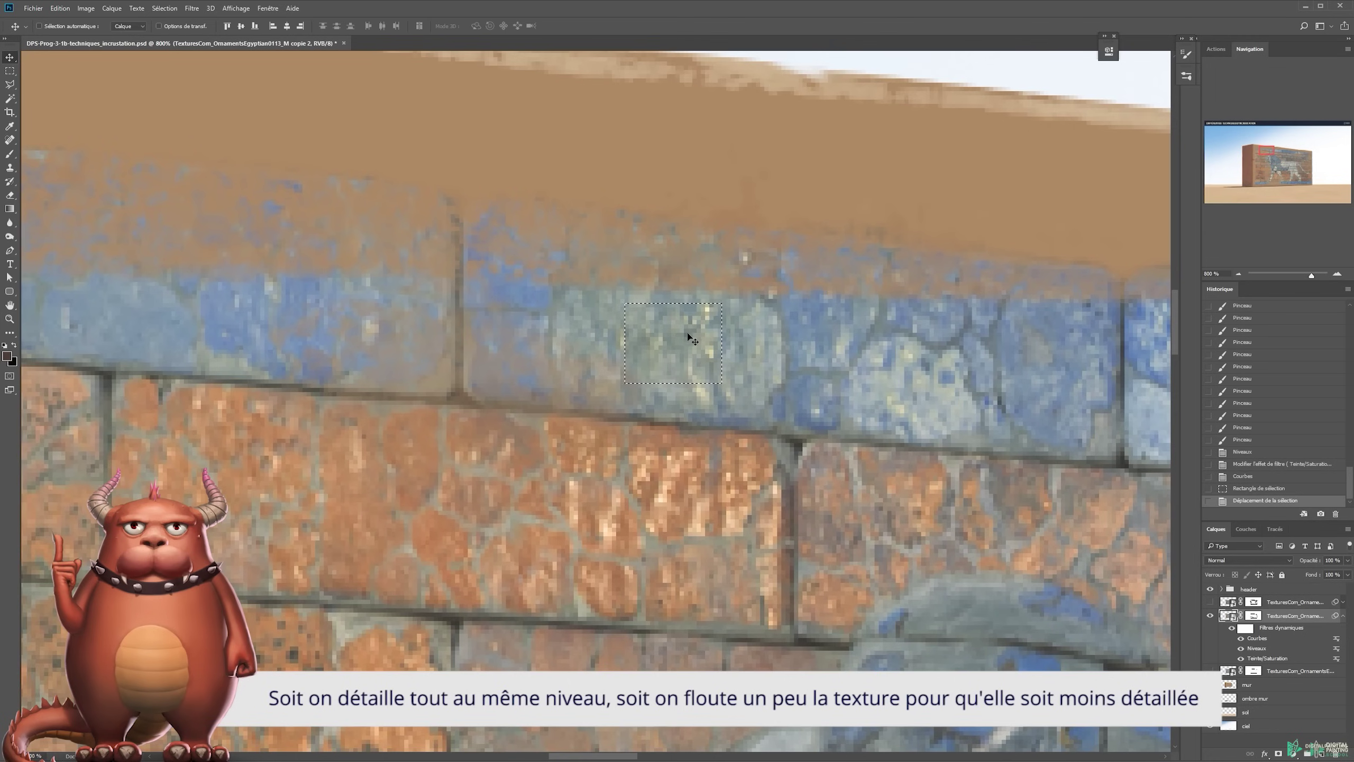
pyautogui.press('z')
pyautogui.hotkey('ctrl', 'd')
pyautogui.keyDown('alt'); pyautogui.click(682, 362); pyautogui.keyUp('alt')
pyautogui.keyDown('alt'); pyautogui.click(682, 361); pyautogui.keyUp('alt')
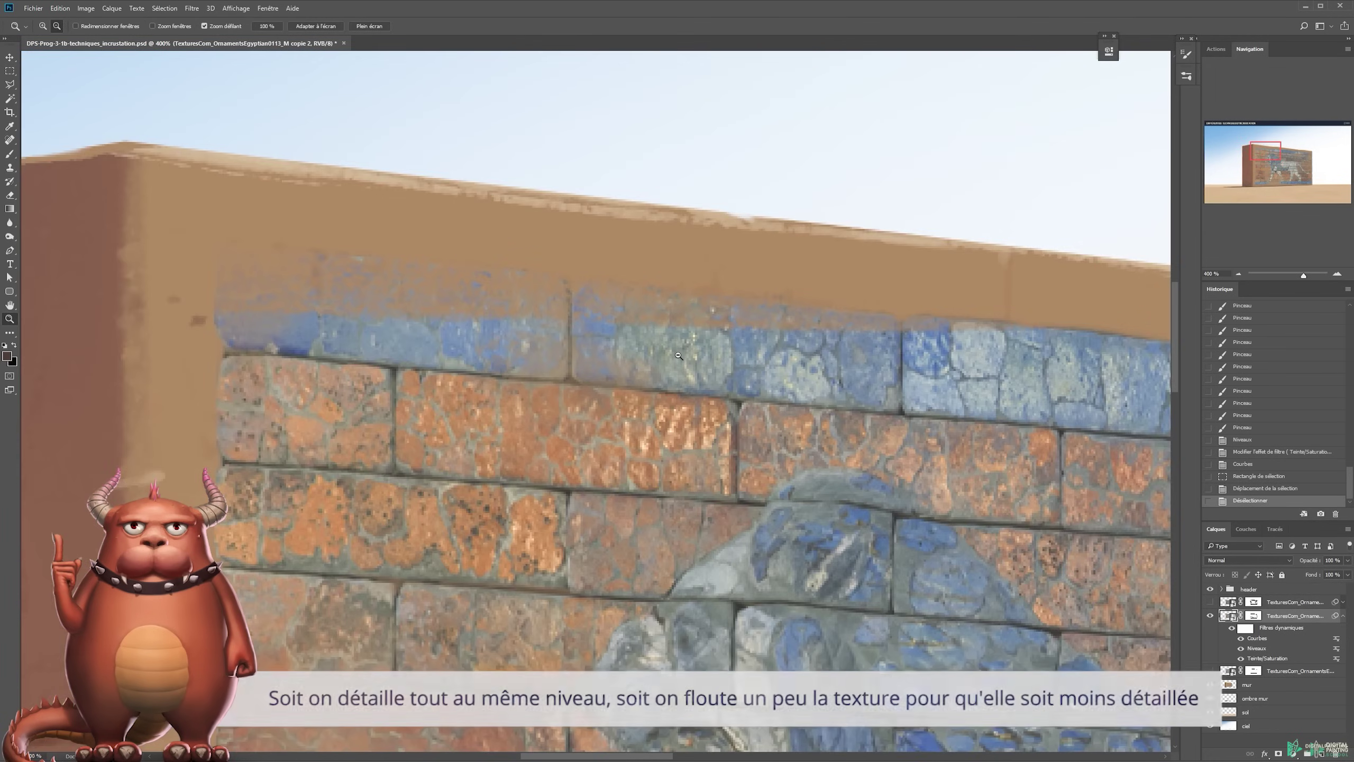
# Apply a Gaussian Blur to the lion layer, trying a 4.2-pixel radius before settling on 0.4 pixels
pyautogui.press('v')
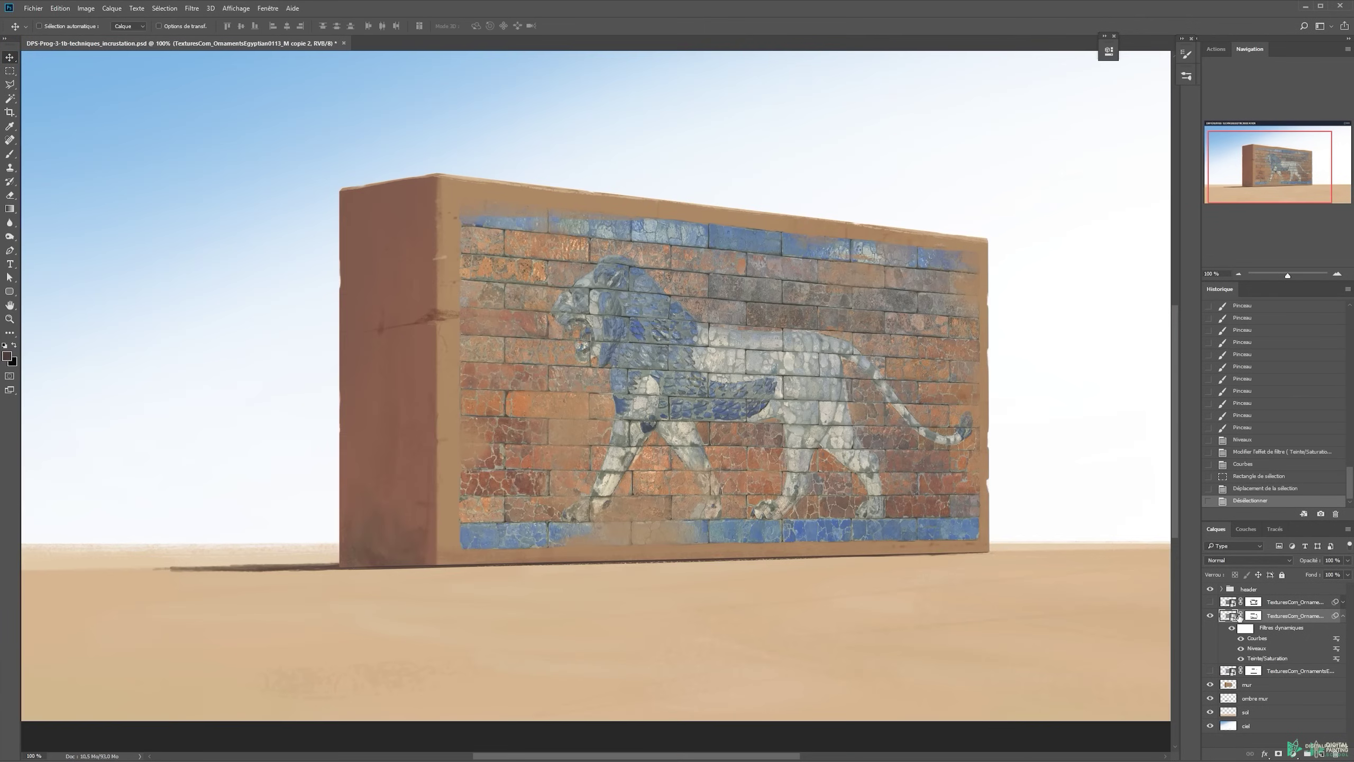
pyautogui.moveTo(731, 306); pyautogui.dragTo(799, 259)
pyautogui.hotkey('ctrl', 'z')
pyautogui.click(193, 8)
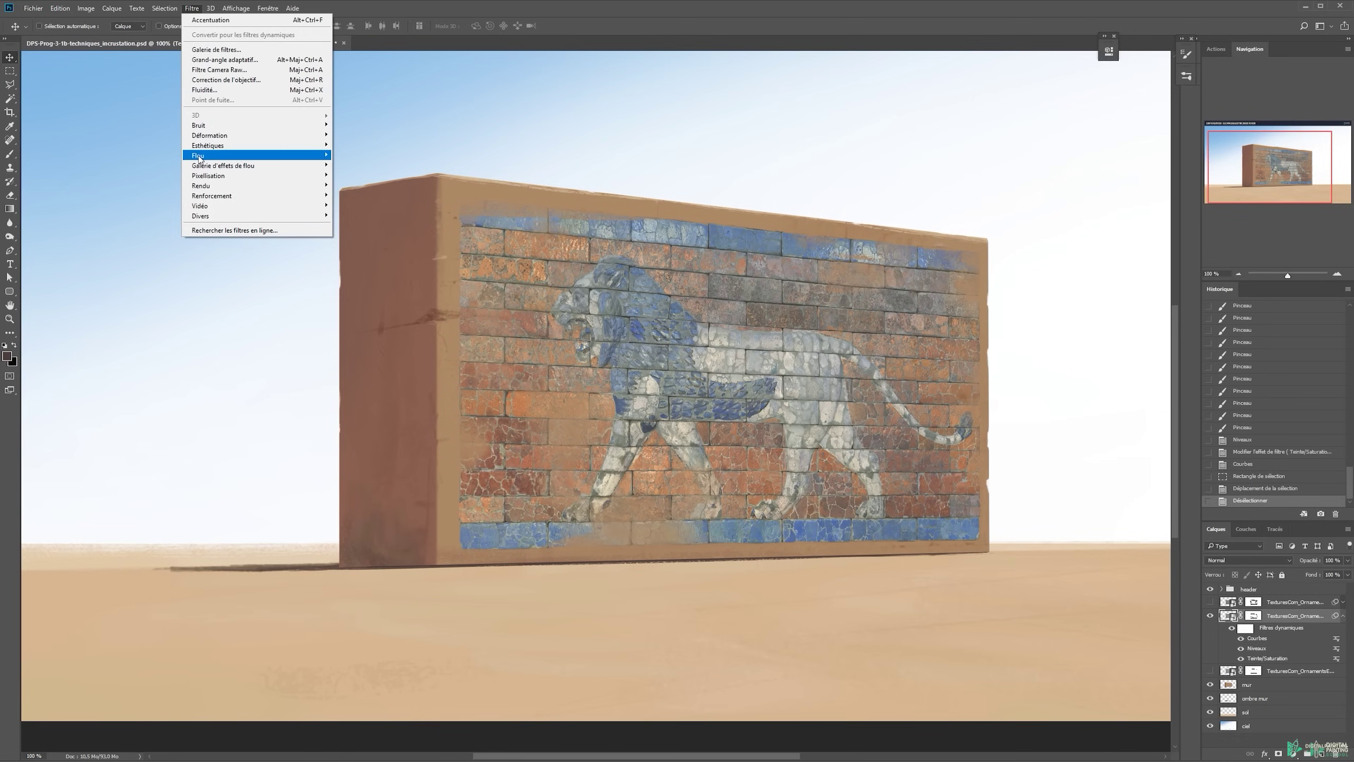
pyautogui.moveTo(200, 155)
pyautogui.click(140, 205)
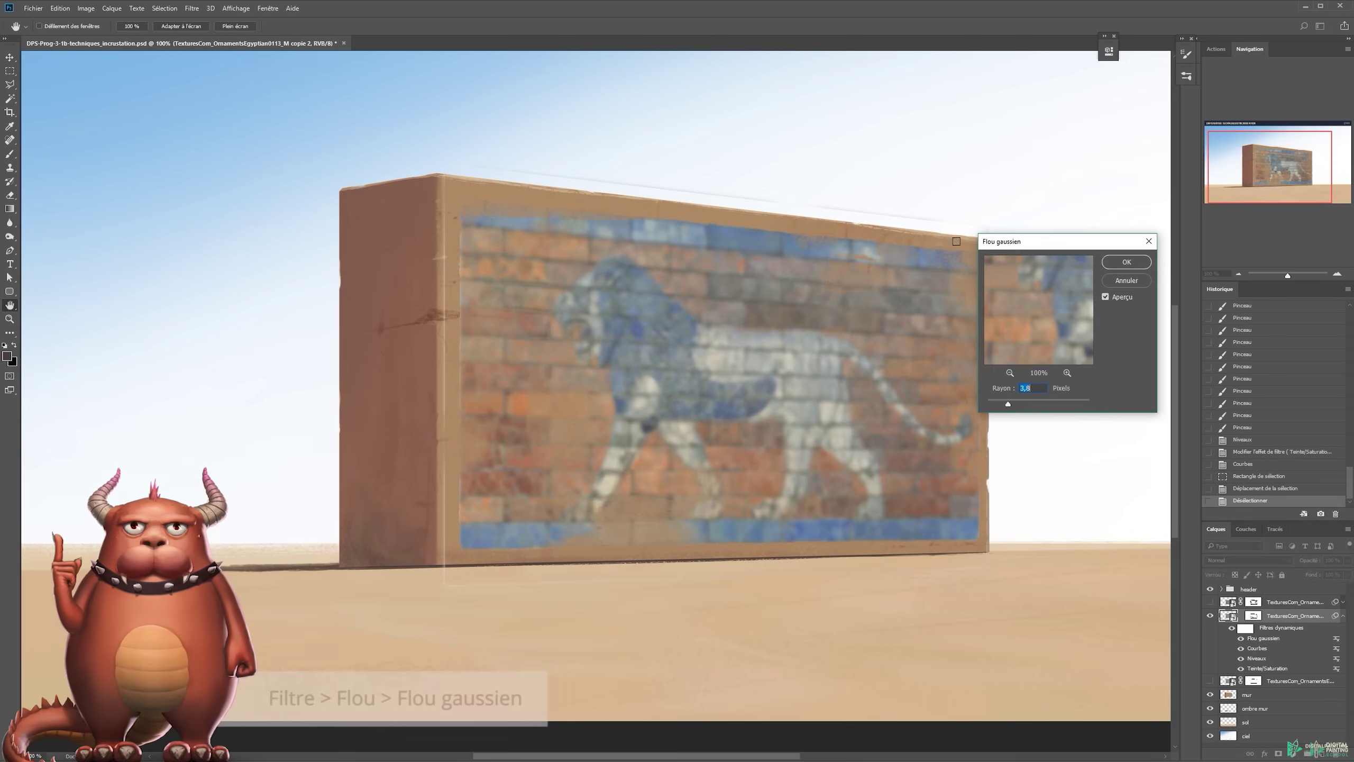
pyautogui.moveTo(1012, 402); pyautogui.dragTo(1014, 403)
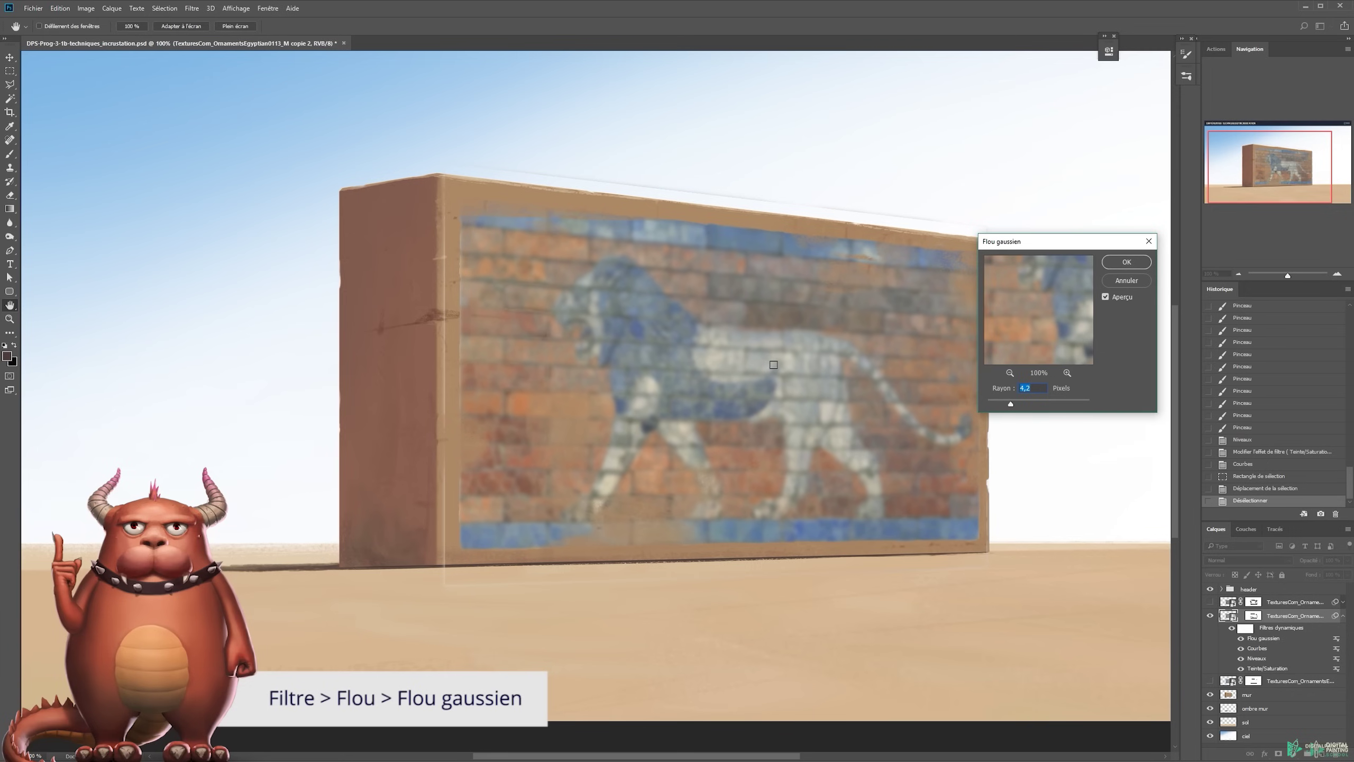
pyautogui.moveTo(1011, 404); pyautogui.dragTo(990, 403)
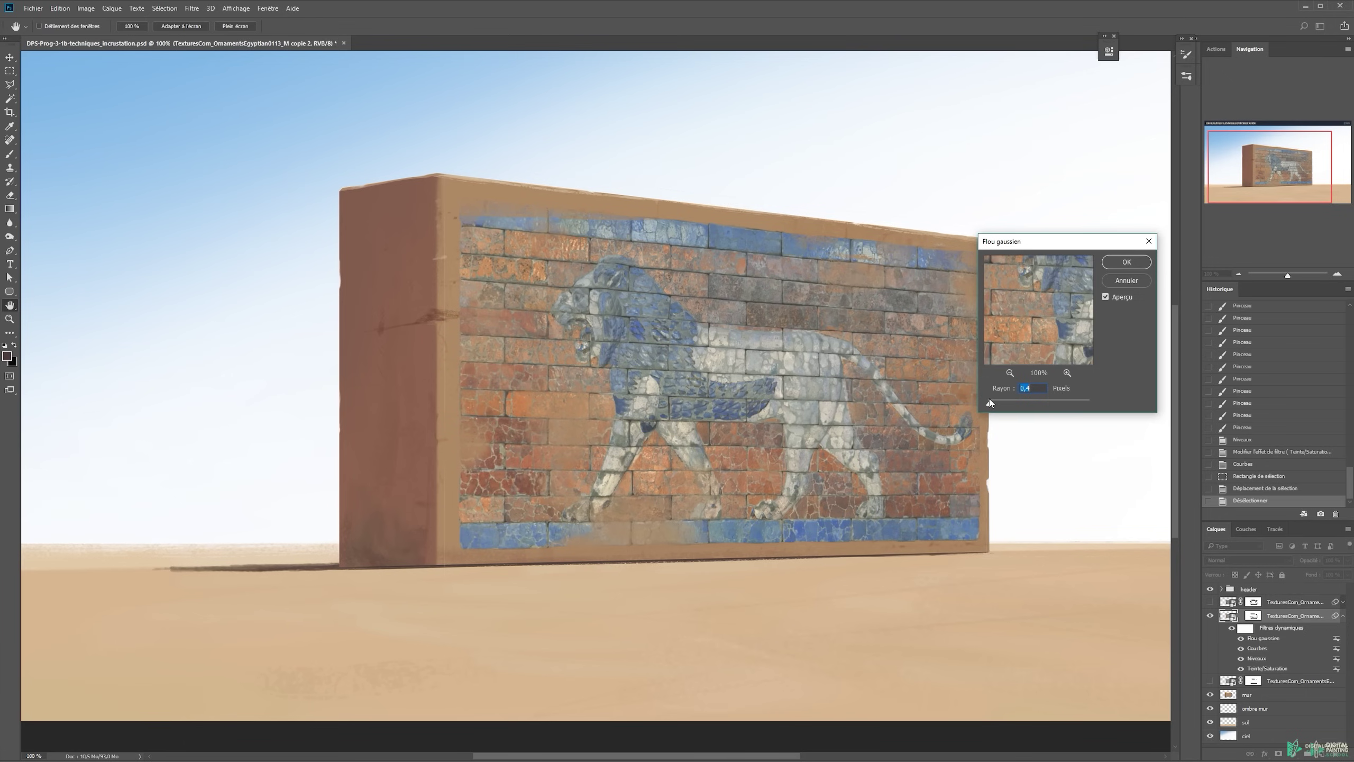
pyautogui.press('Escape')
# Compare the lion texture with and without the Gaussian Blur by undoing and redoing it, ending with the blur applied
pyautogui.scroll(2, 980, 384)
pyautogui.press('v')
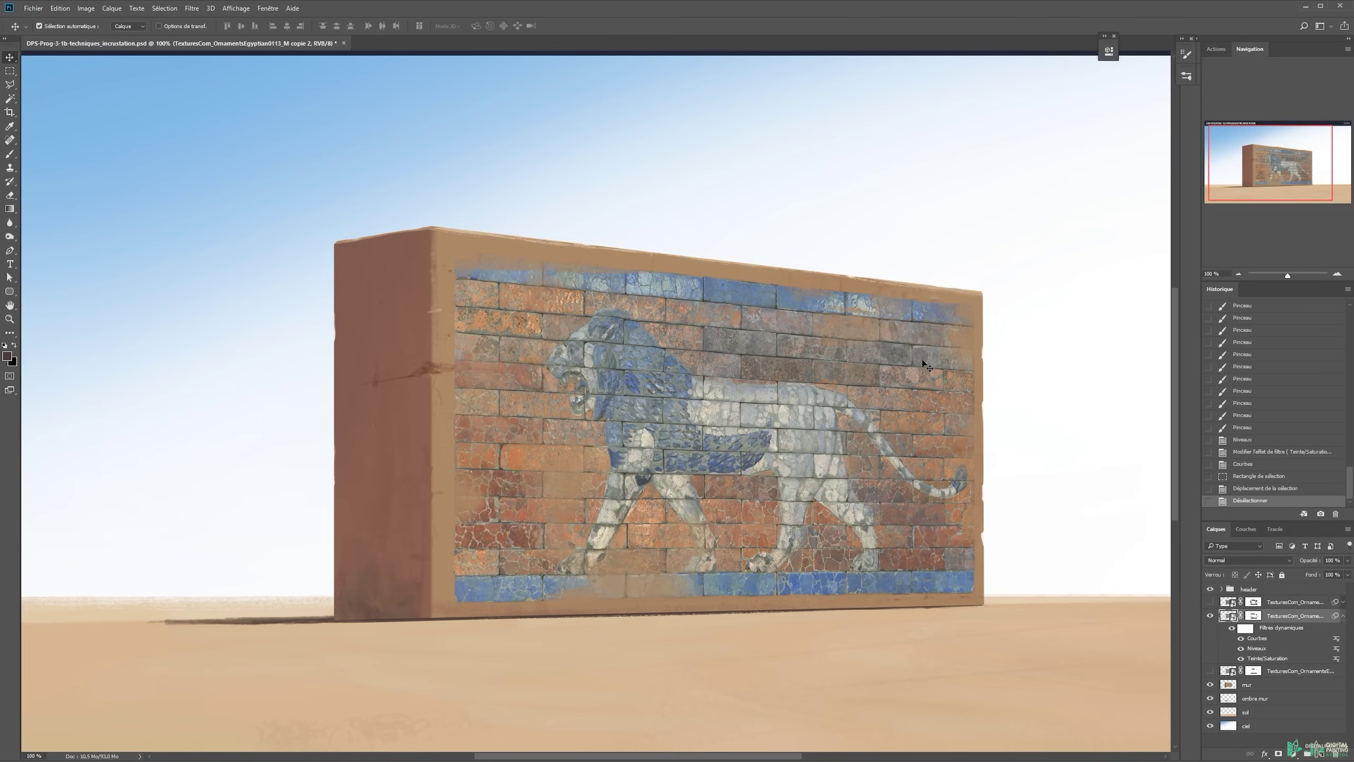
pyautogui.hotkey('ctrl', 'f')
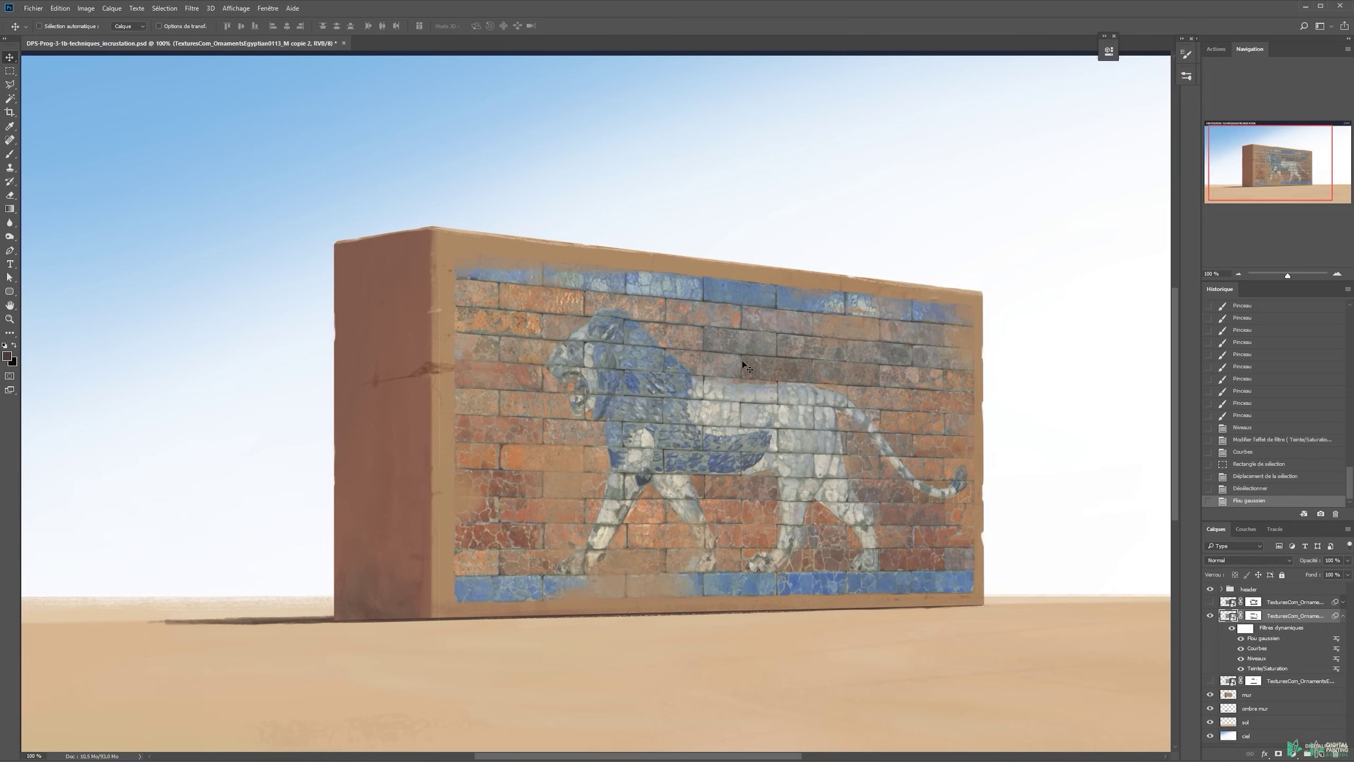
pyautogui.hotkey('ctrl', 'z')
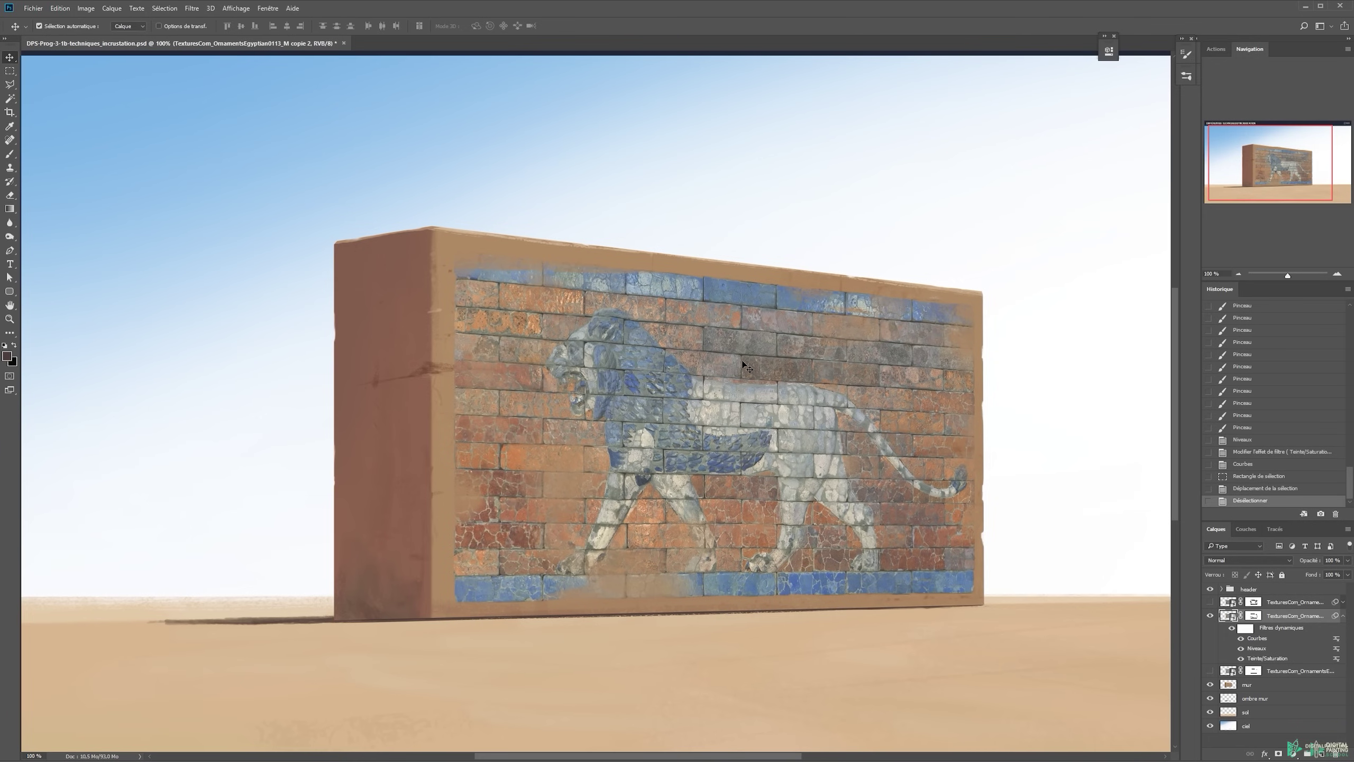
pyautogui.hotkey('ctrl', 'z')
pyautogui.hotkey('ctrl', 'z')
pyautogui.hotkey('ctrl', 'z')
pyautogui.press('z')
pyautogui.keyDown('alt'); pyautogui.click(693, 345); pyautogui.keyUp('alt')
pyautogui.keyDown('alt'); pyautogui.click(692, 345); pyautogui.keyUp('alt')
pyautogui.press('v')
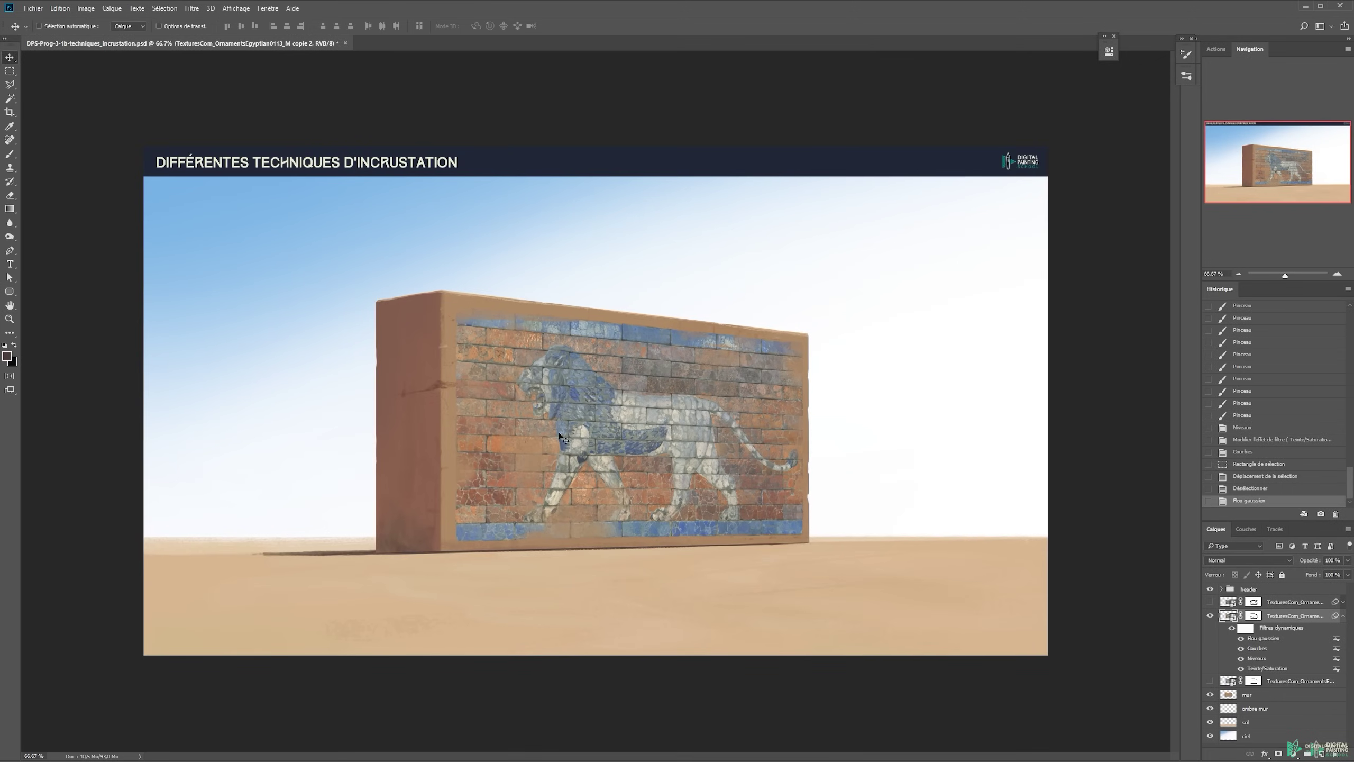
# Hide and show the Gaussian Blur smart filter twice to compare the texture's sharpness, leaving it enabled
pyautogui.press('z')
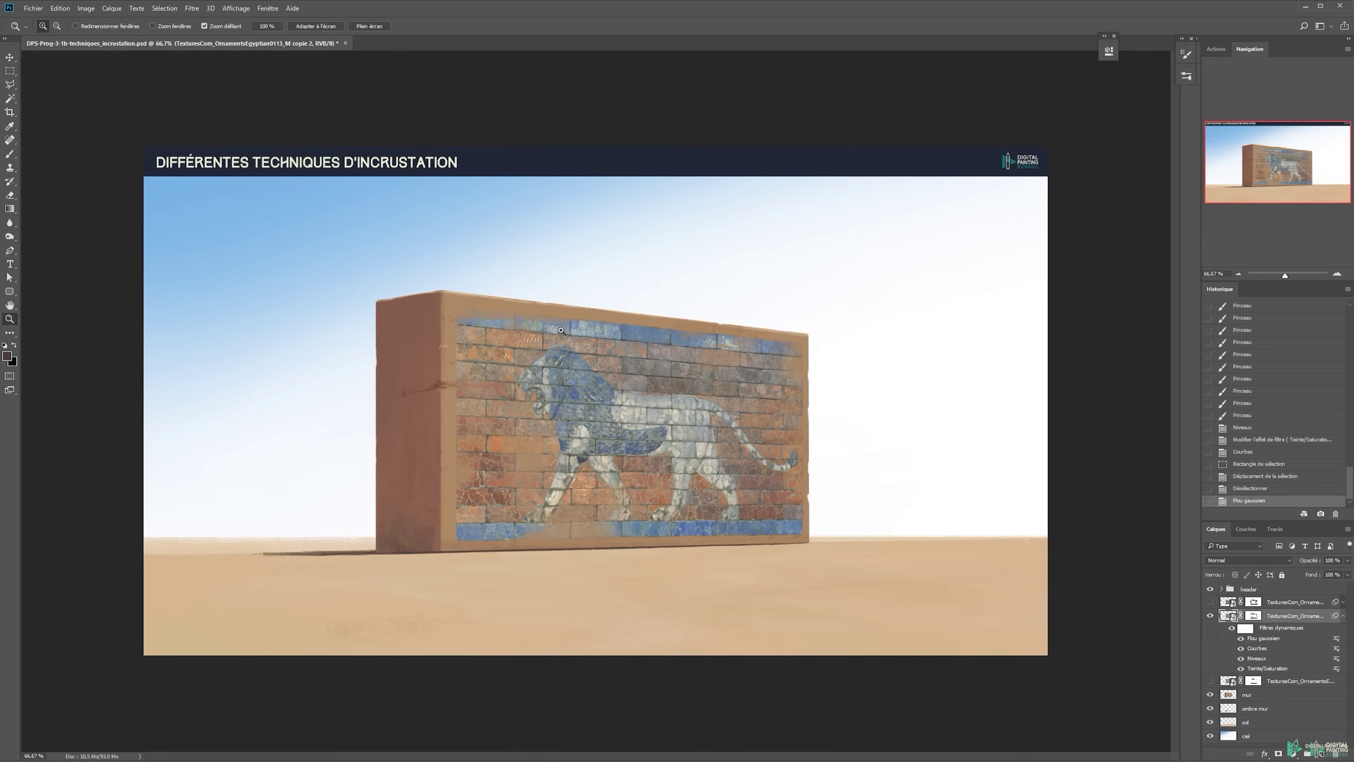
pyautogui.click(561, 331)
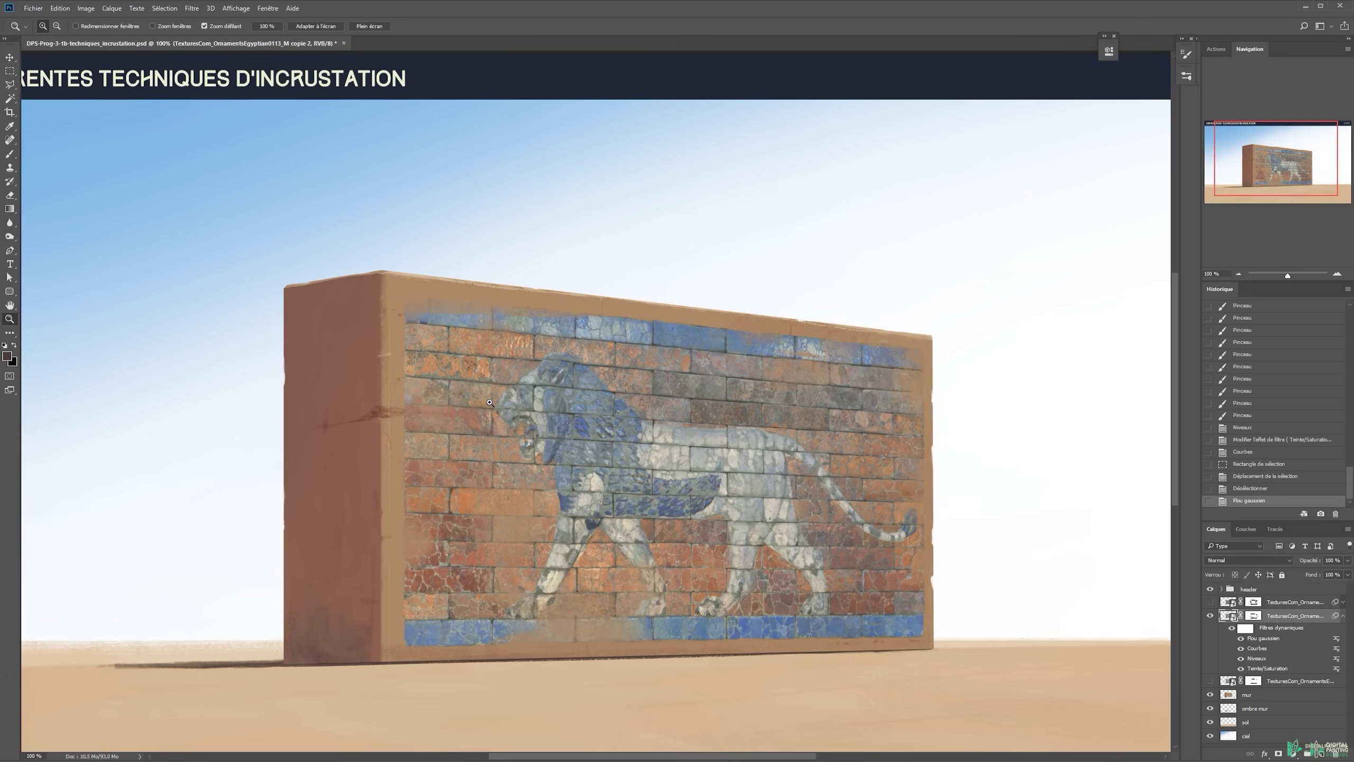
pyautogui.press('v')
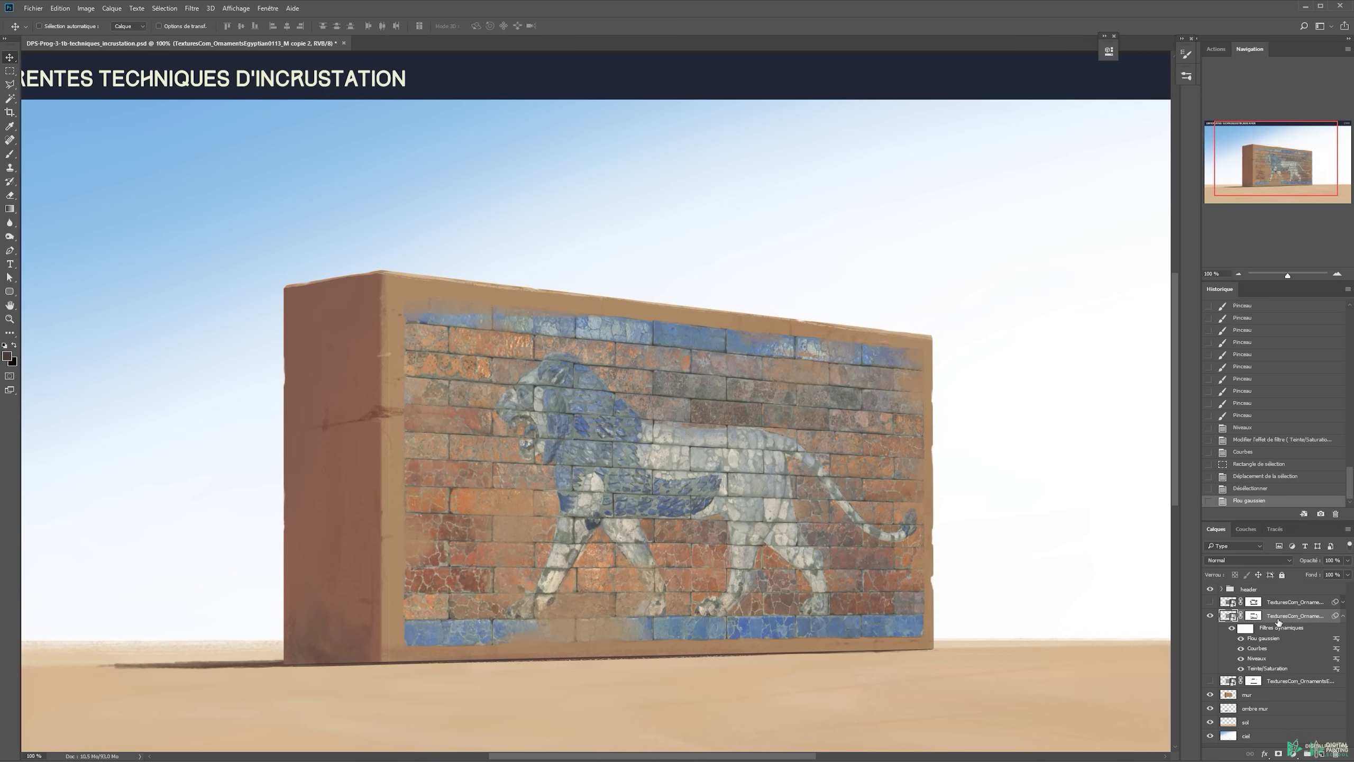
pyautogui.click(1241, 638)
pyautogui.click(1241, 638)
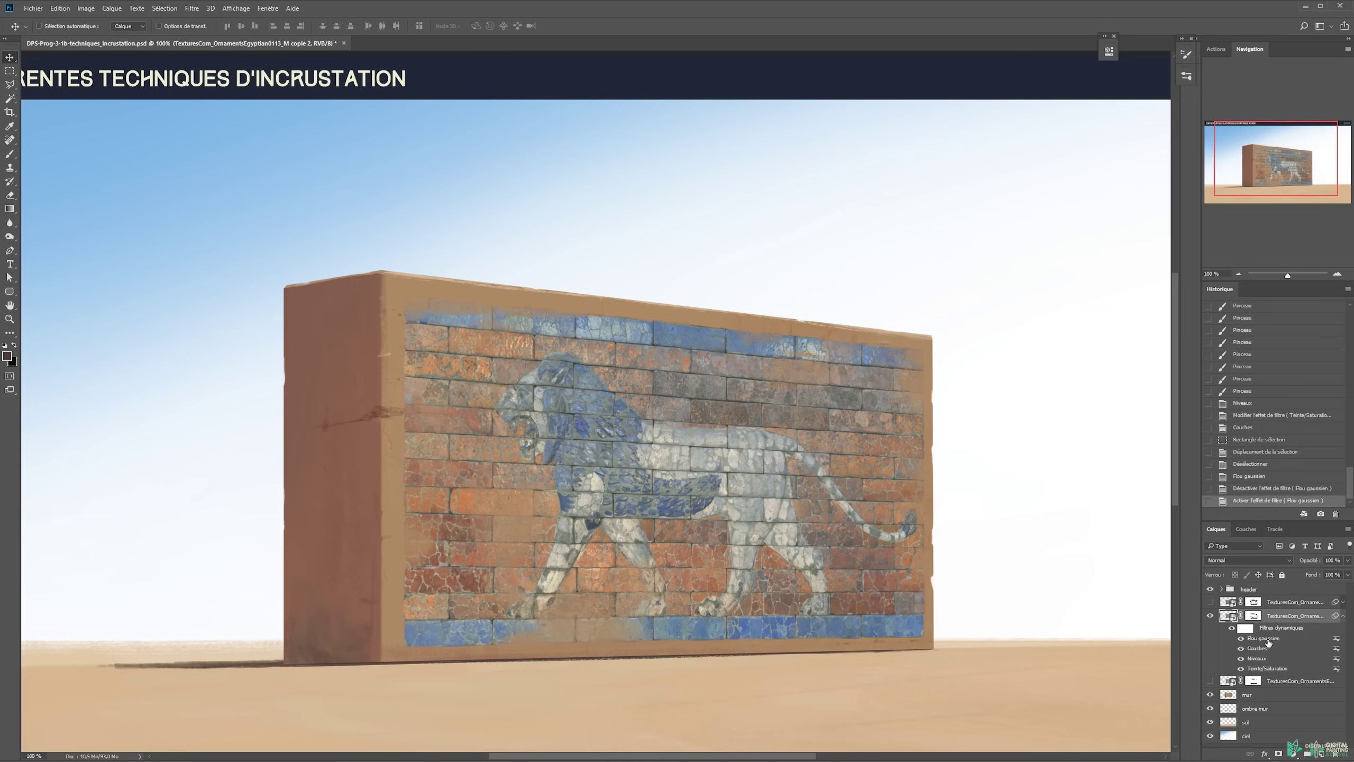
pyautogui.click(1240, 638)
pyautogui.click(1240, 638)
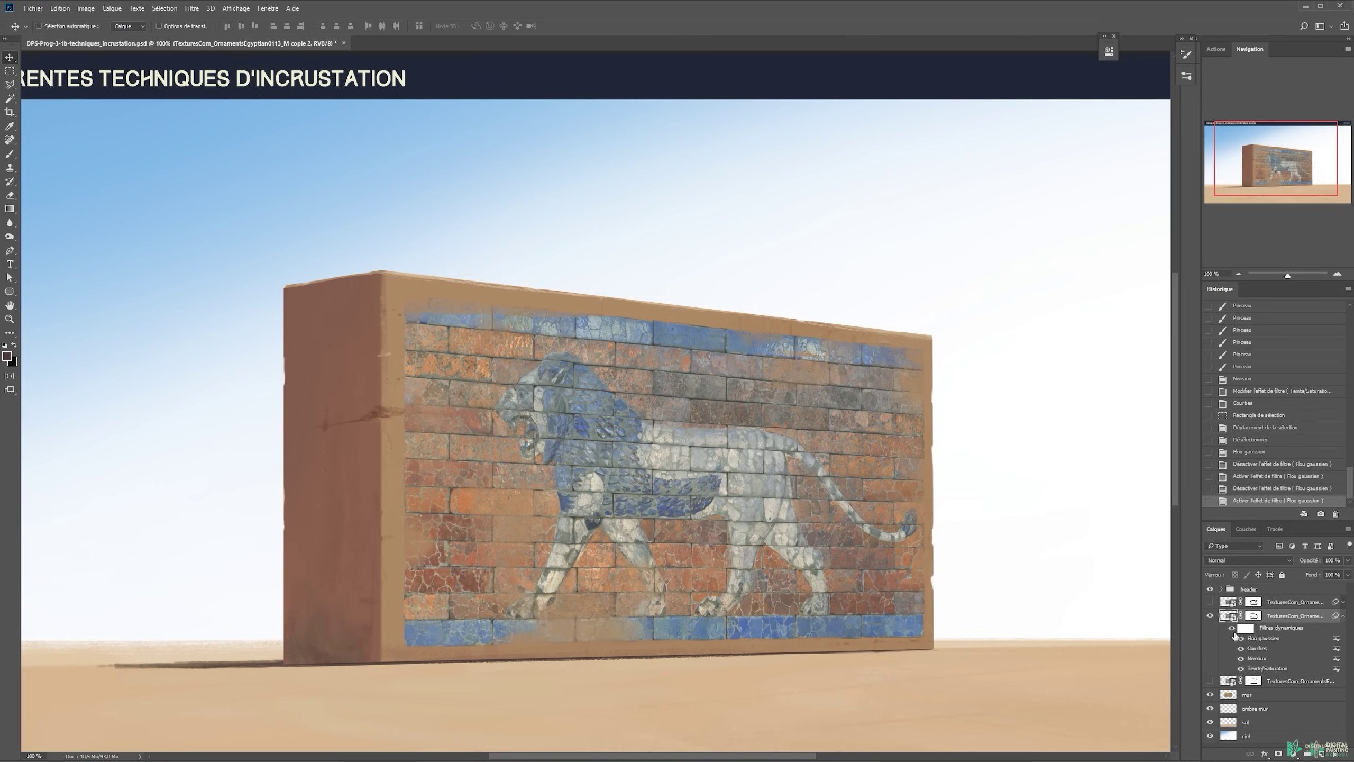